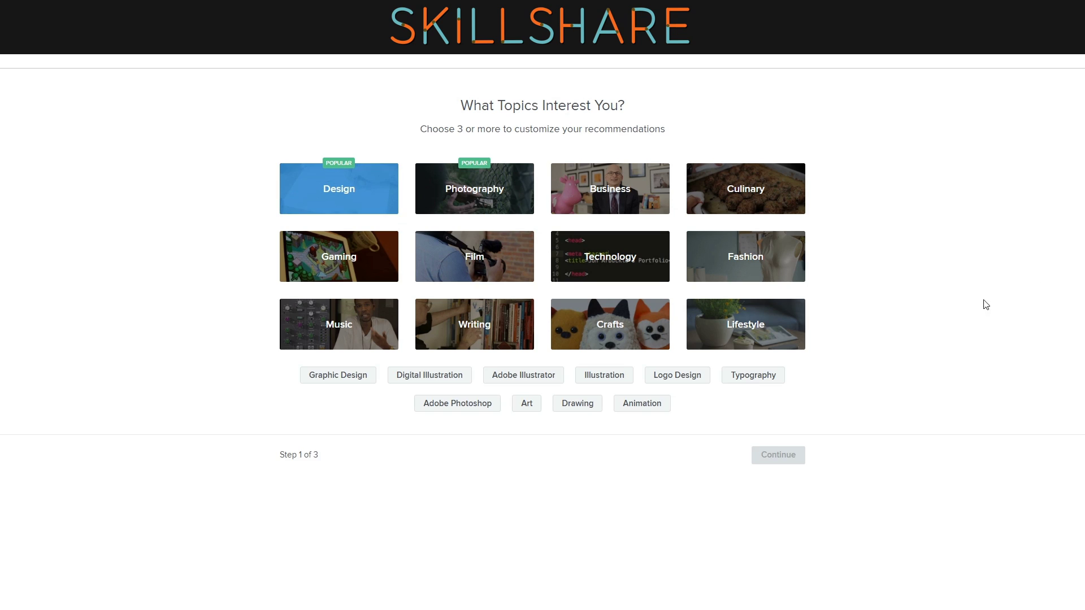
# - Submit the chosen interest topics and save the Logotype Design class from the recommended classes
pyautogui.click(778, 399)
pyautogui.scroll(-5, 876, 274)
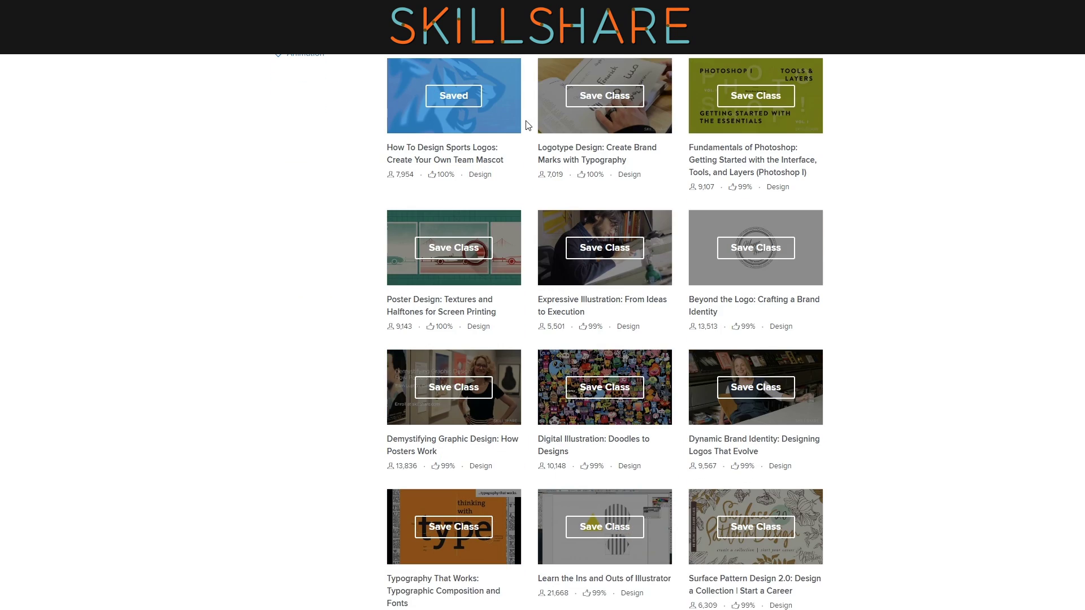
pyautogui.click(605, 97)
pyautogui.scroll(-5, 604, 283)
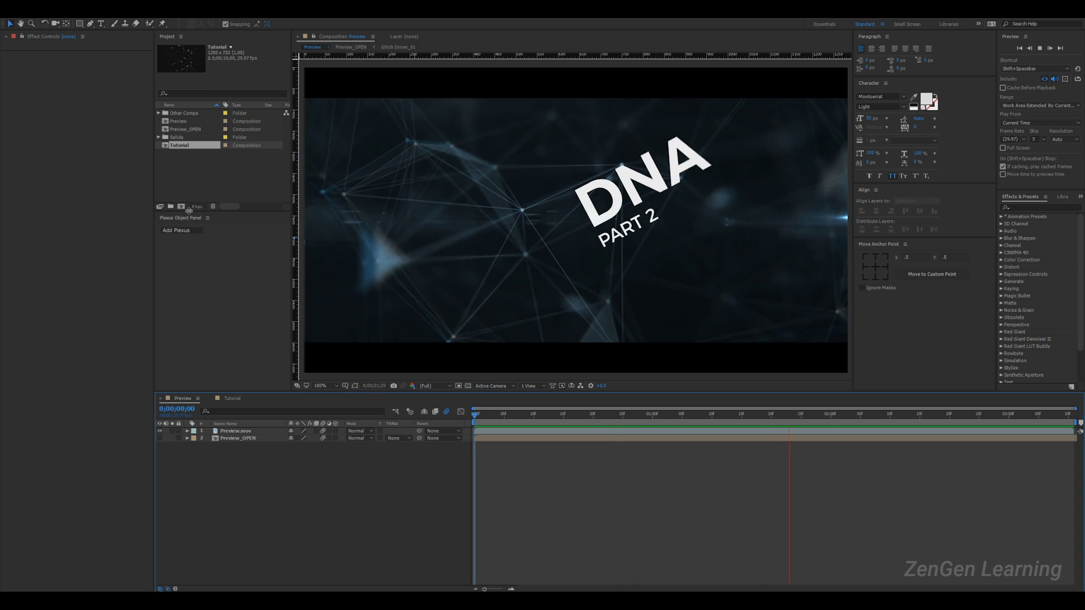
# - In After Effects, open the Tutorial composition and create a full-frame solid named Plexus
pyautogui.doubleClick(193, 147)
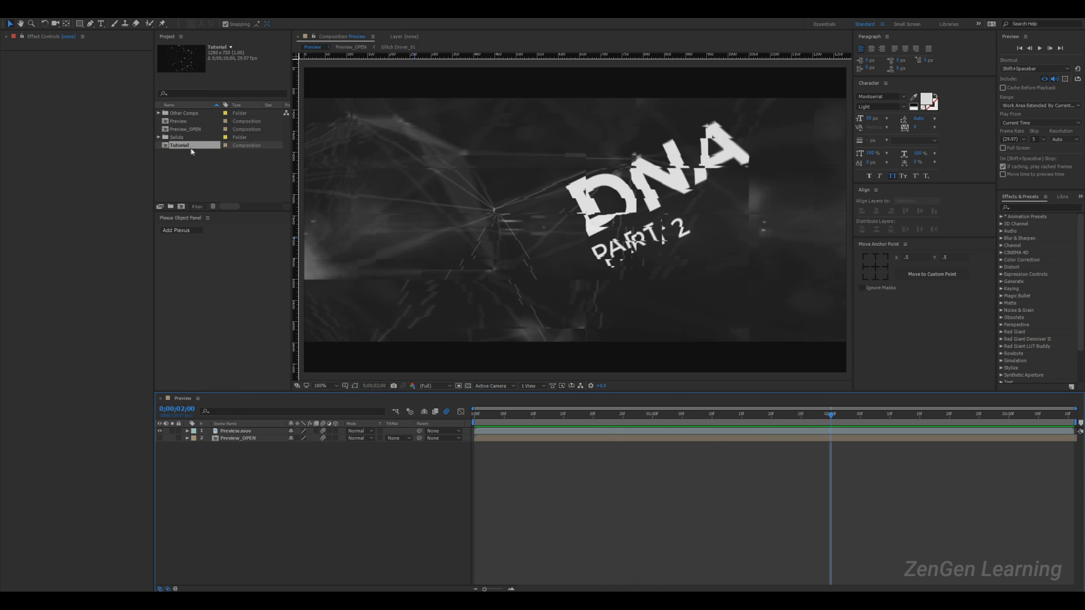
pyautogui.doubleClick(191, 148)
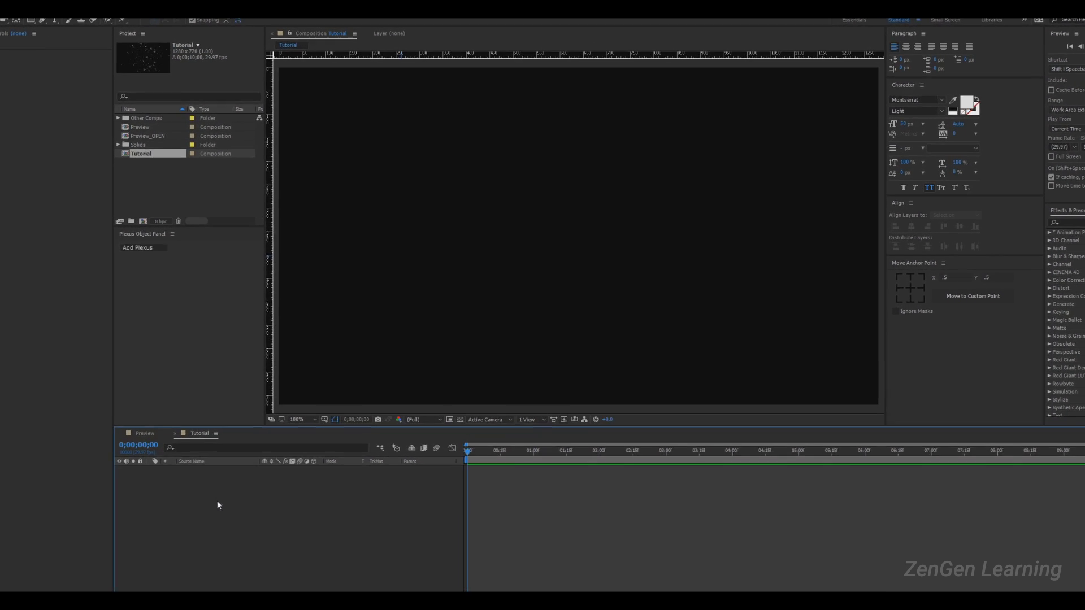
pyautogui.hotkey('ctrl', 'y')
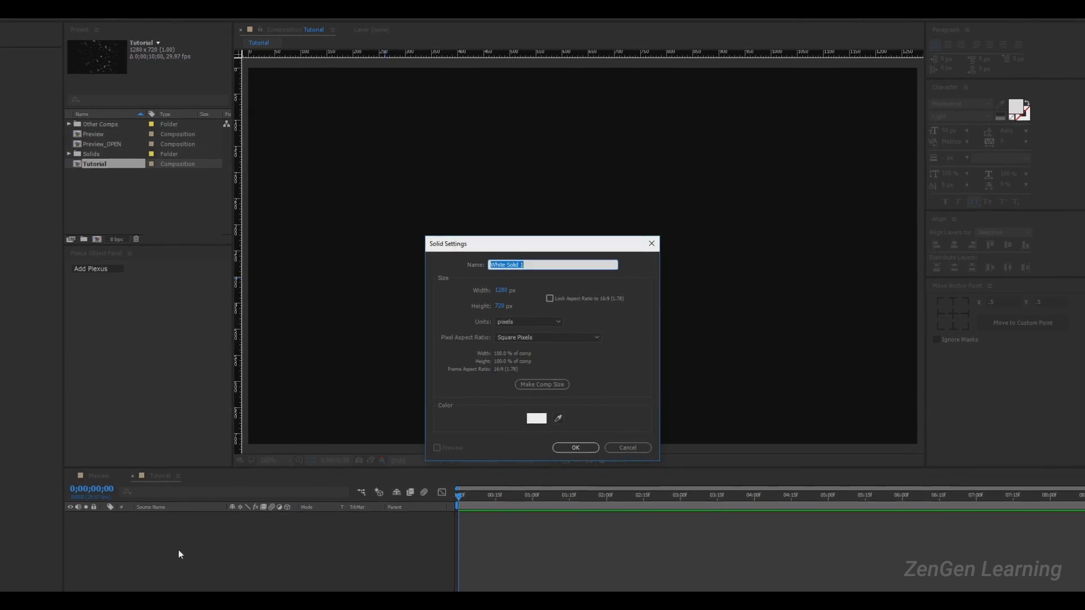
pyautogui.write('Plexus')
pyautogui.press('Return')
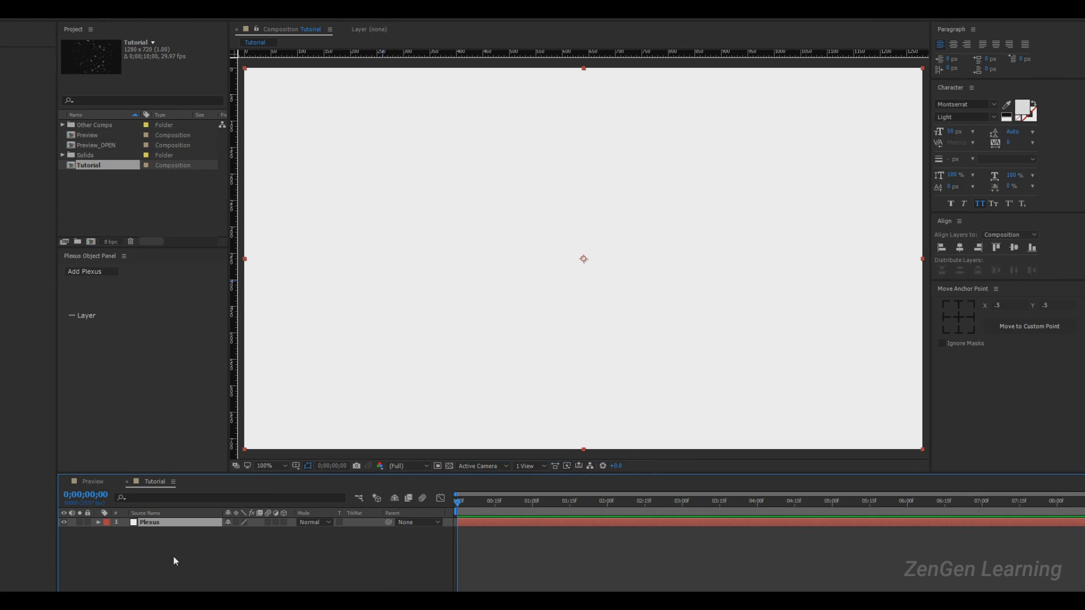
# - Find the Plexus effect by searching "plex" and apply it to the Plexus solid
pyautogui.click(1046, 242)
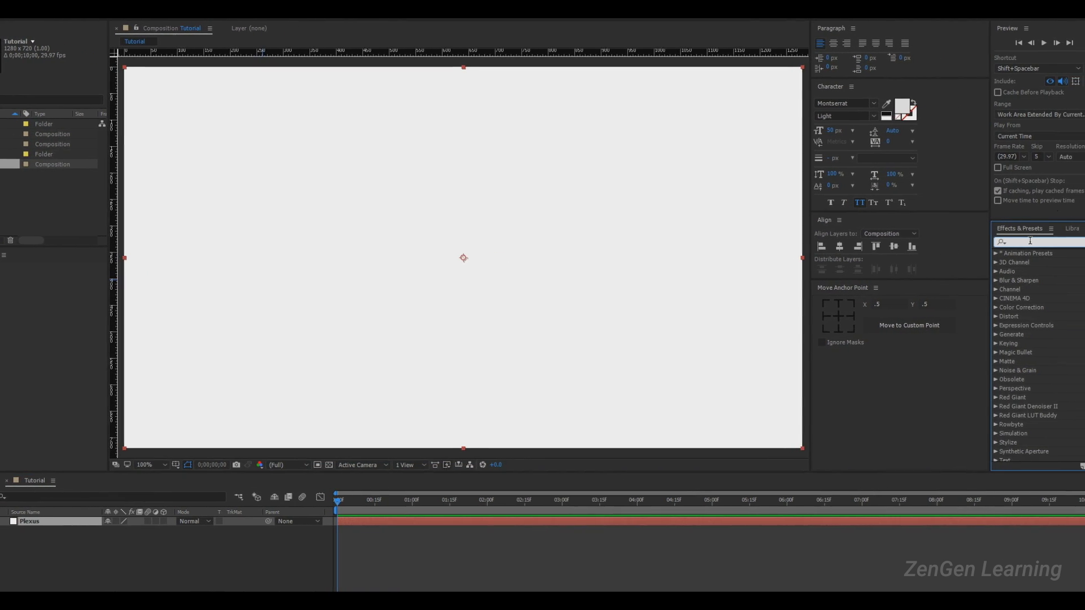
pyautogui.write('plex')
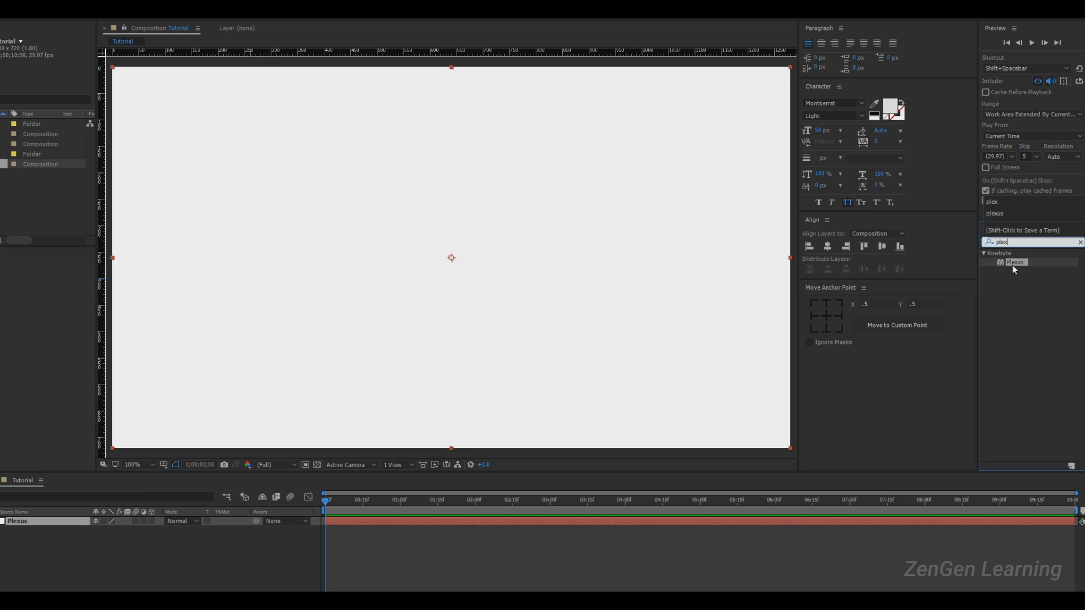
pyautogui.moveTo(1015, 262); pyautogui.dragTo(525, 312)
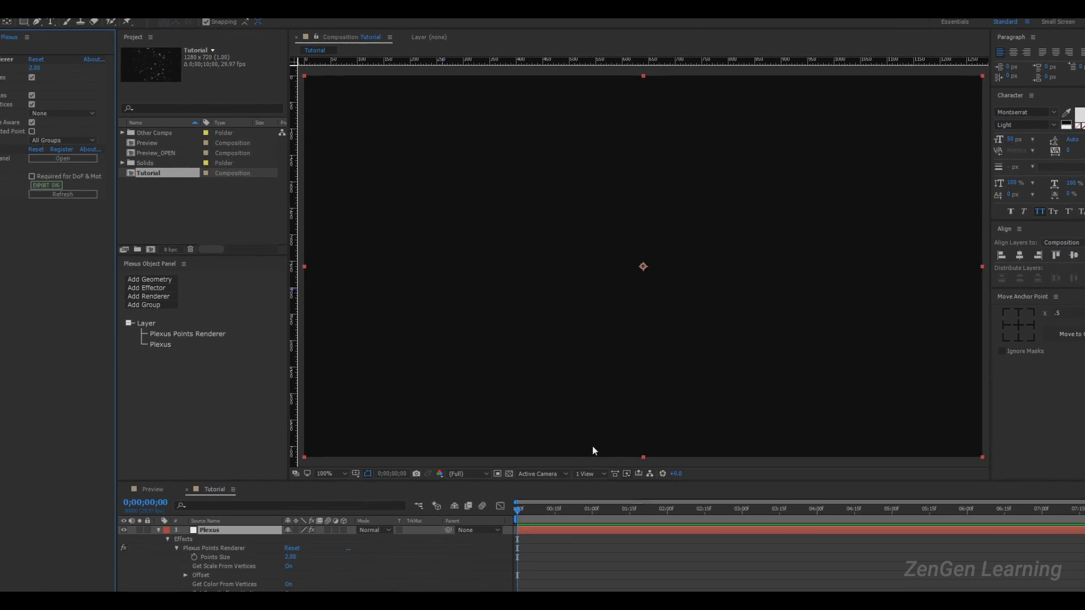
# - Inspect the Plexus Points Renderer and Plexus objects listed under the layer
pyautogui.click(213, 328)
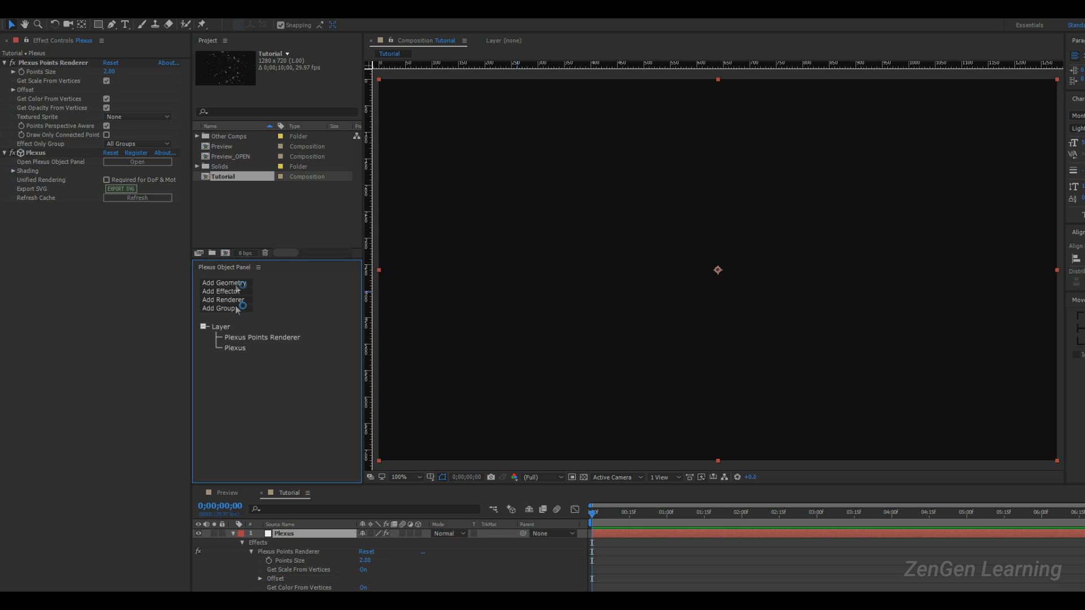
pyautogui.click(237, 337)
pyautogui.click(239, 346)
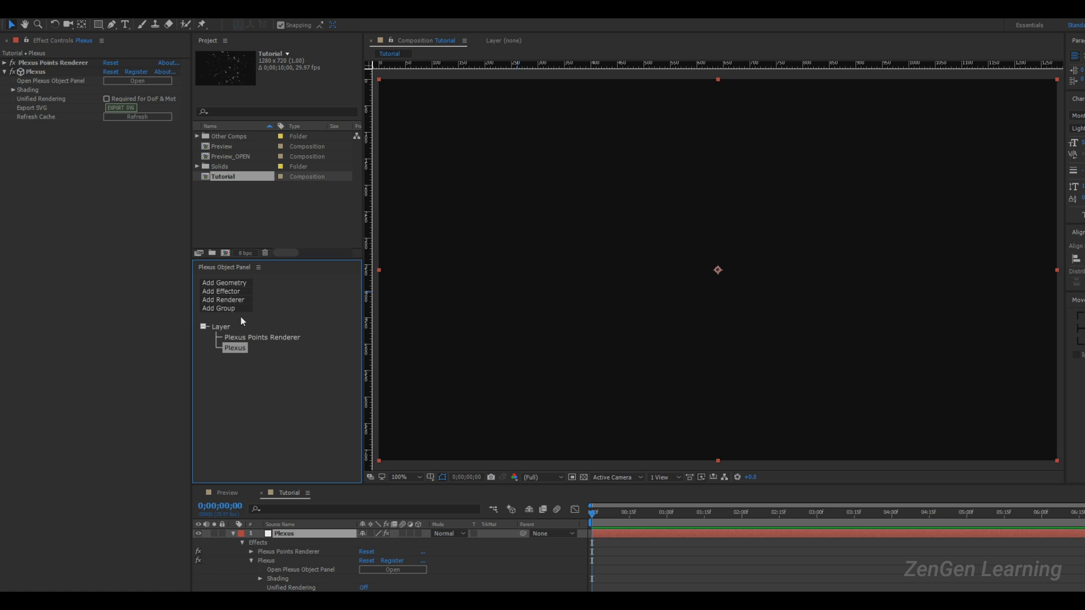
# - Play back the Preview composition for reference and return to the Tutorial composition
pyautogui.click(225, 491)
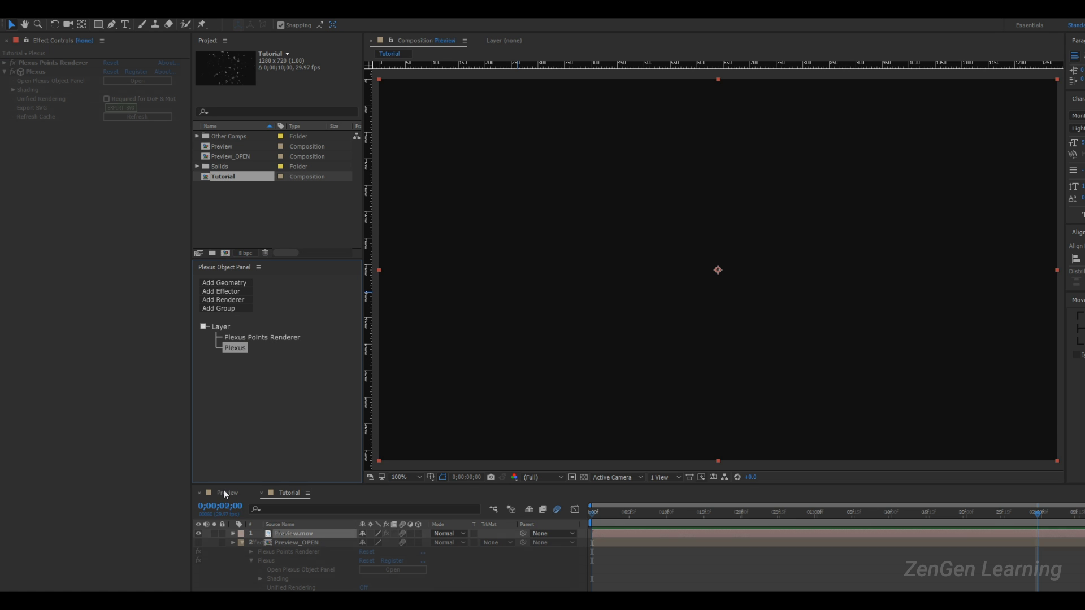
pyautogui.press('space')
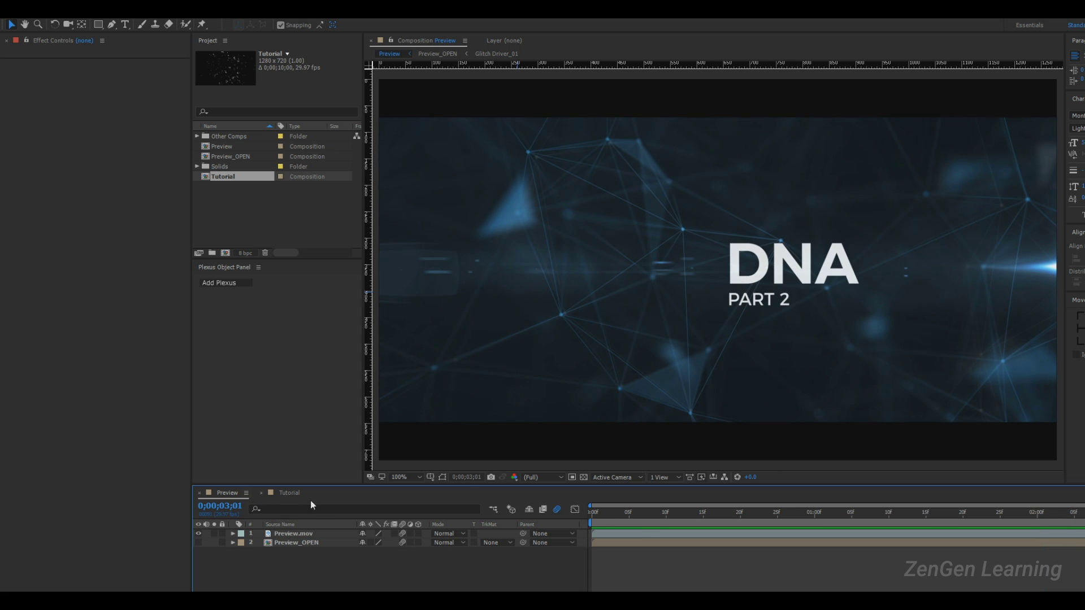
pyautogui.click(289, 492)
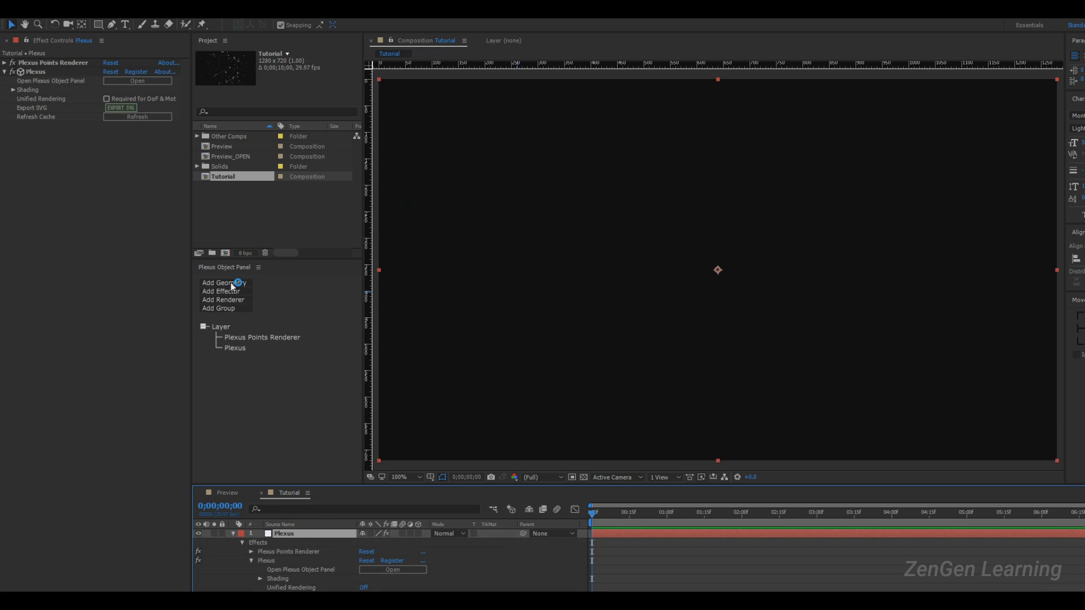
# - Add a Primitives geometry object to the Plexus layer and rename its effect Cube
pyautogui.click(231, 283)
pyautogui.click(235, 333)
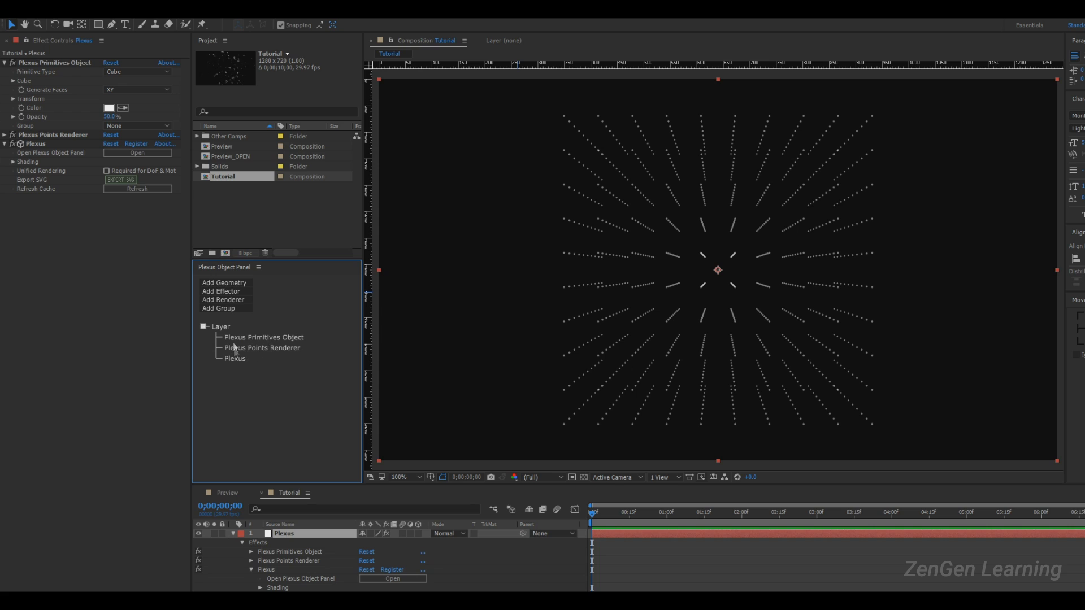
pyautogui.click(70, 63)
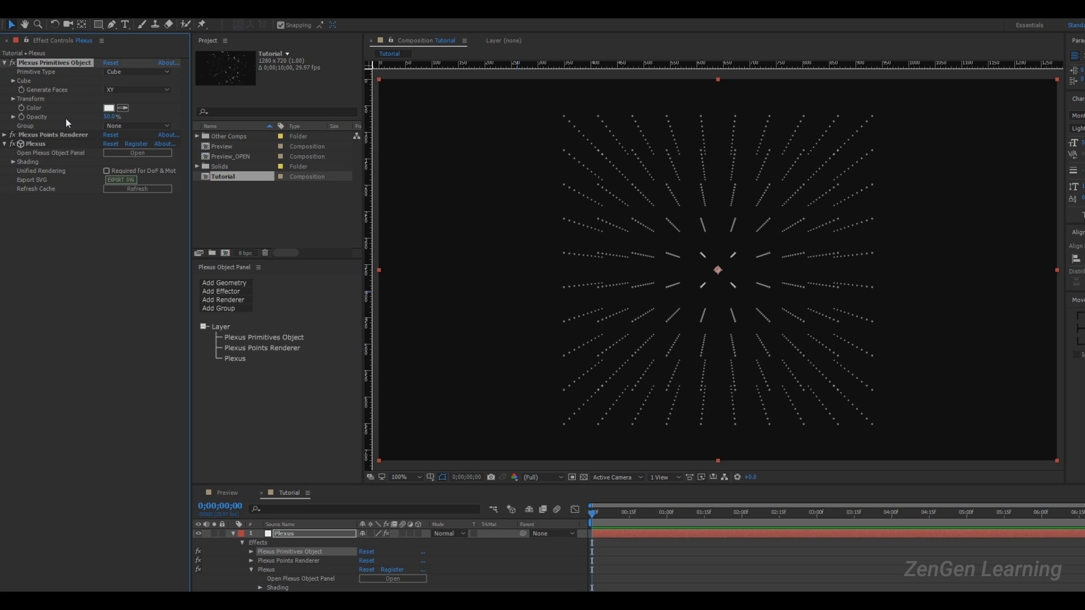
pyautogui.press('Return')
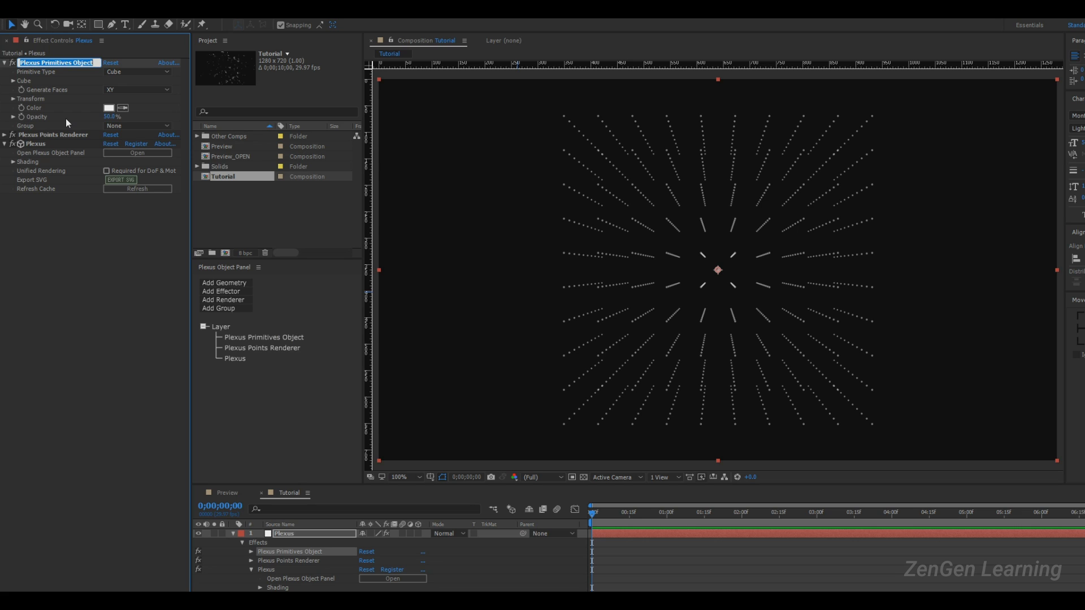
pyautogui.write('Cube')
pyautogui.press('Return')
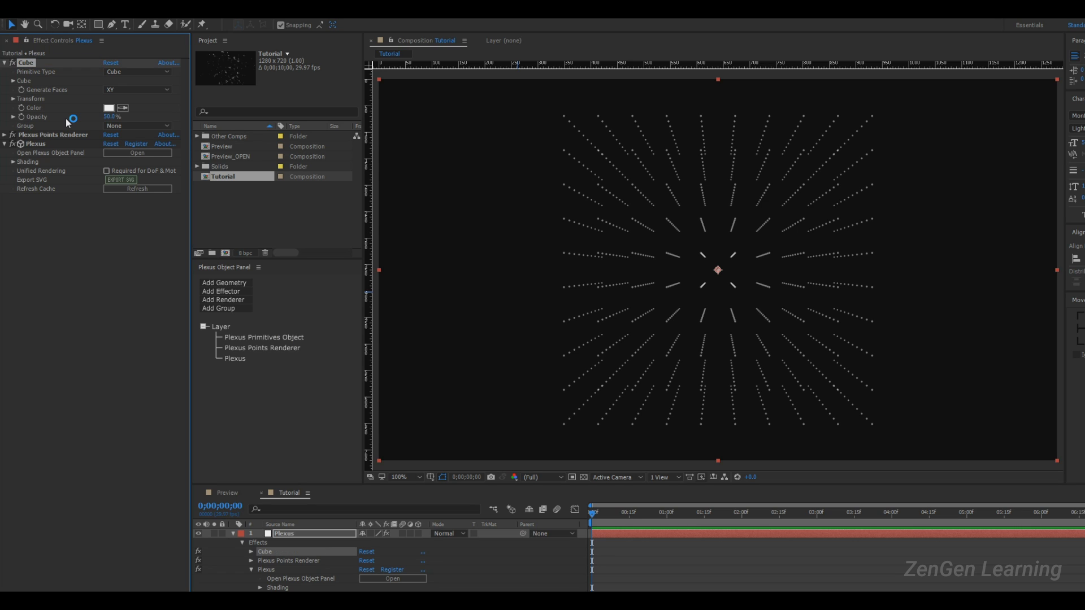
# - Rename the Plexus Points Renderer effect to Points and save the project
pyautogui.hotkey('ctrl', 'Down')
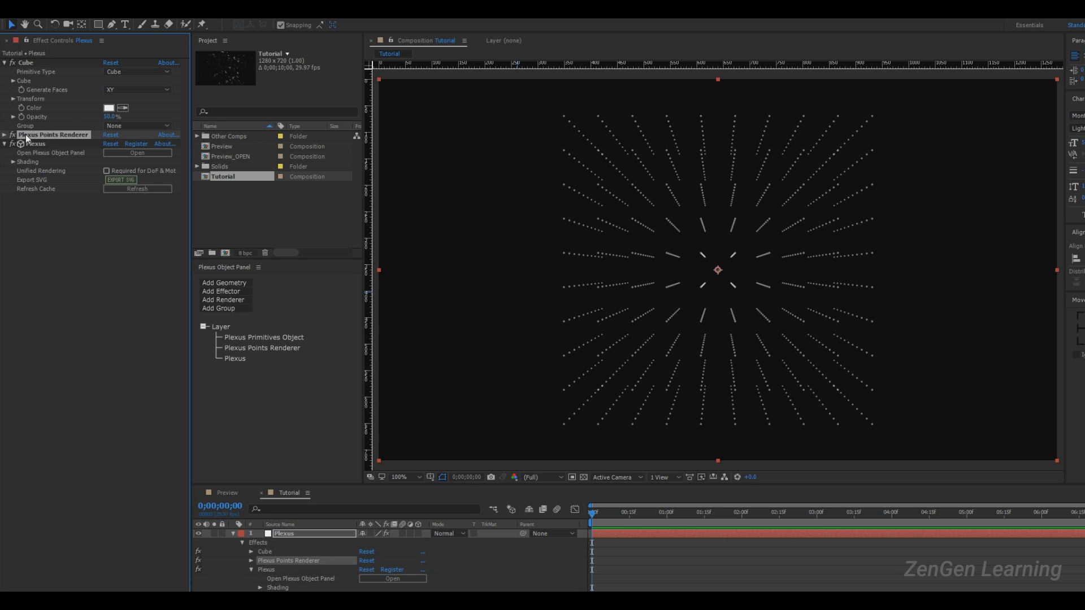
pyautogui.press('Return')
pyautogui.write('Points')
pyautogui.press('Return')
pyautogui.hotkey('ctrl', 's')
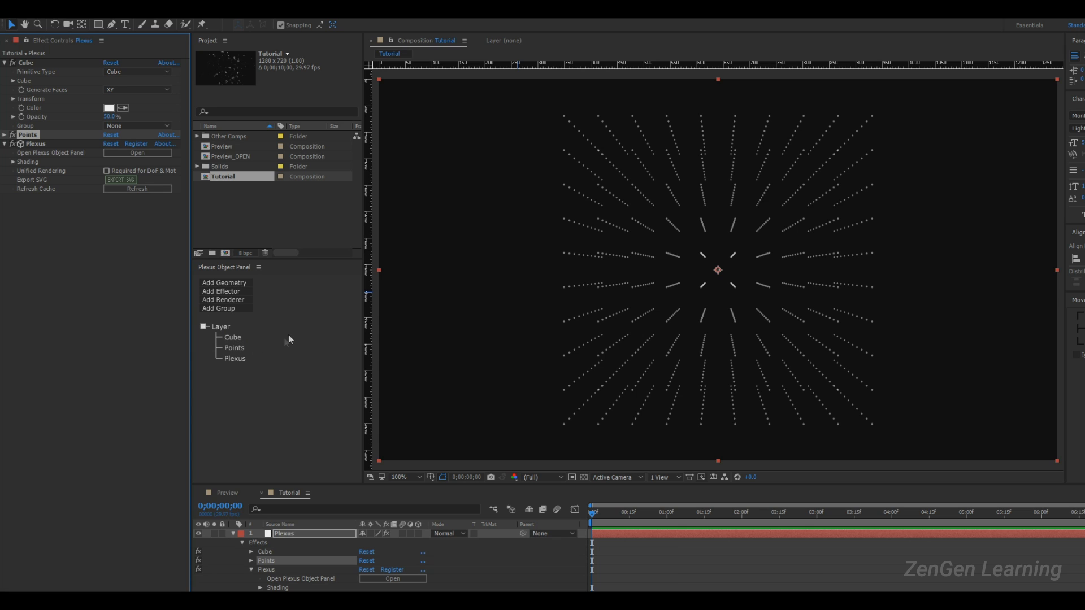
# - Add a Lines Renderer to the Plexus layer
pyautogui.click(234, 357)
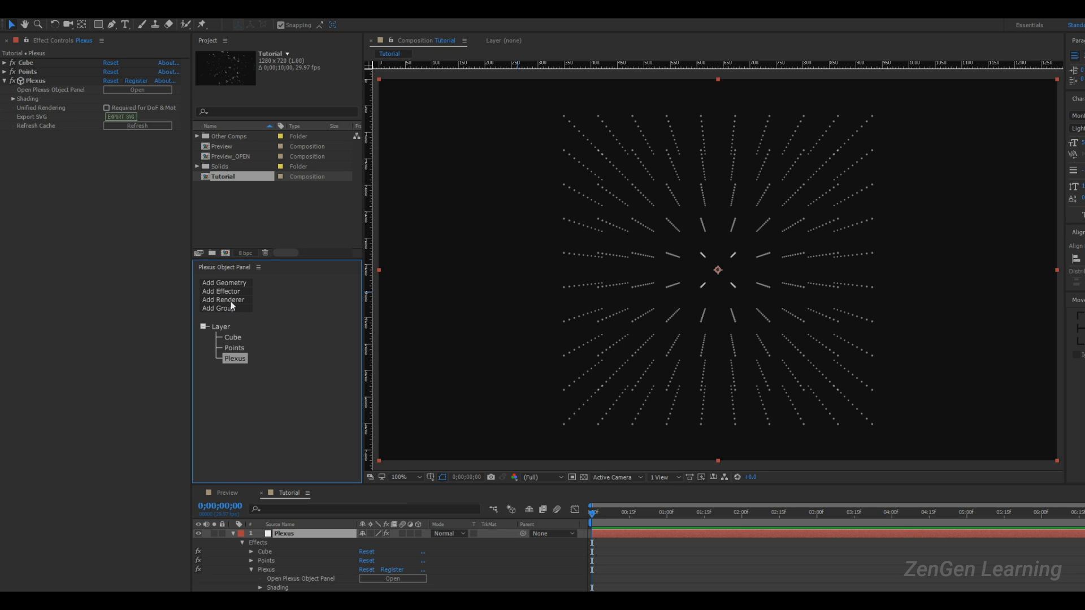
pyautogui.click(231, 301)
pyautogui.click(234, 324)
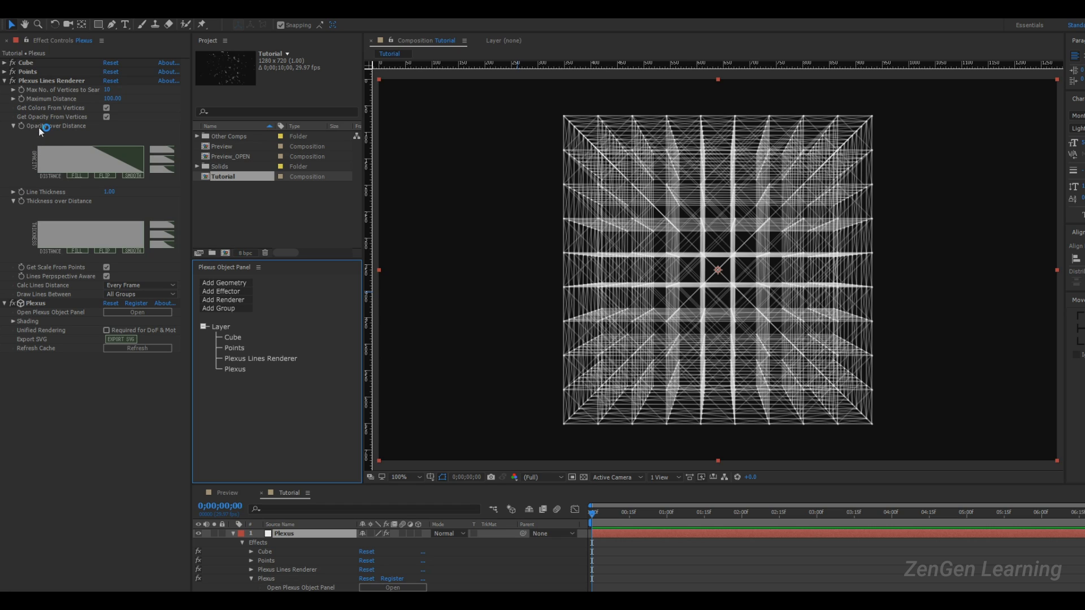
# - Redraw the line renderer's Opacity over Distance graph as a gradual falloff from full at the start to near zero
pyautogui.click(61, 154)
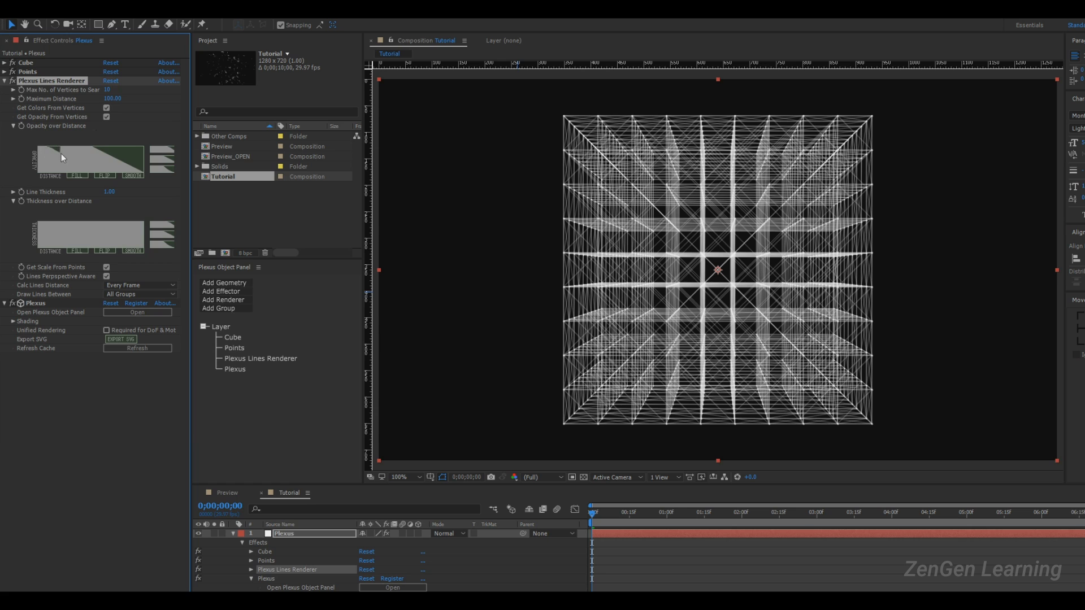
pyautogui.moveTo(100, 161); pyautogui.dragTo(148, 174)
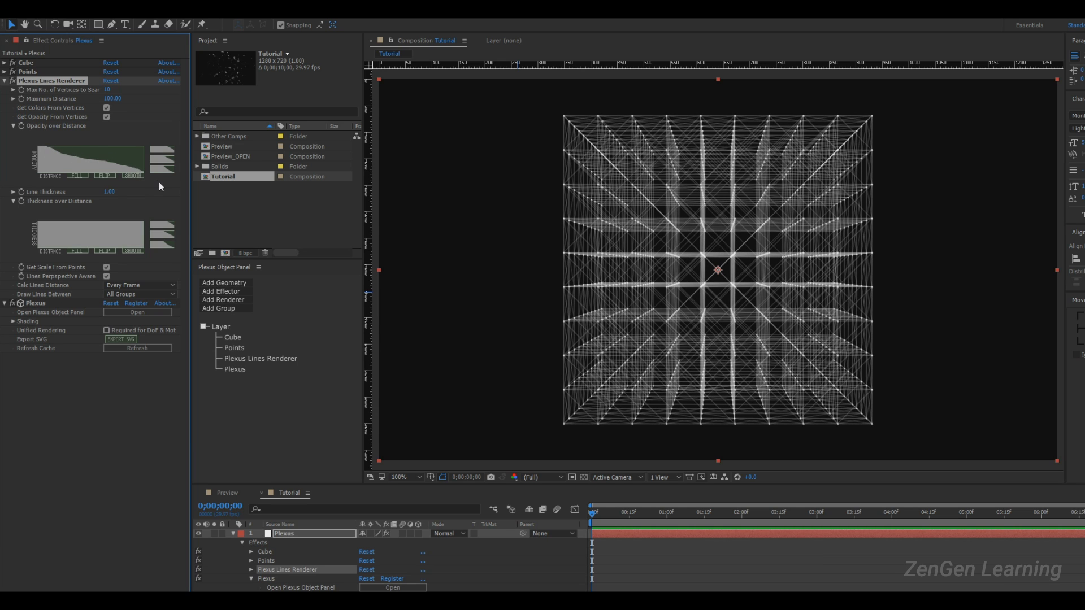
pyautogui.press('.')
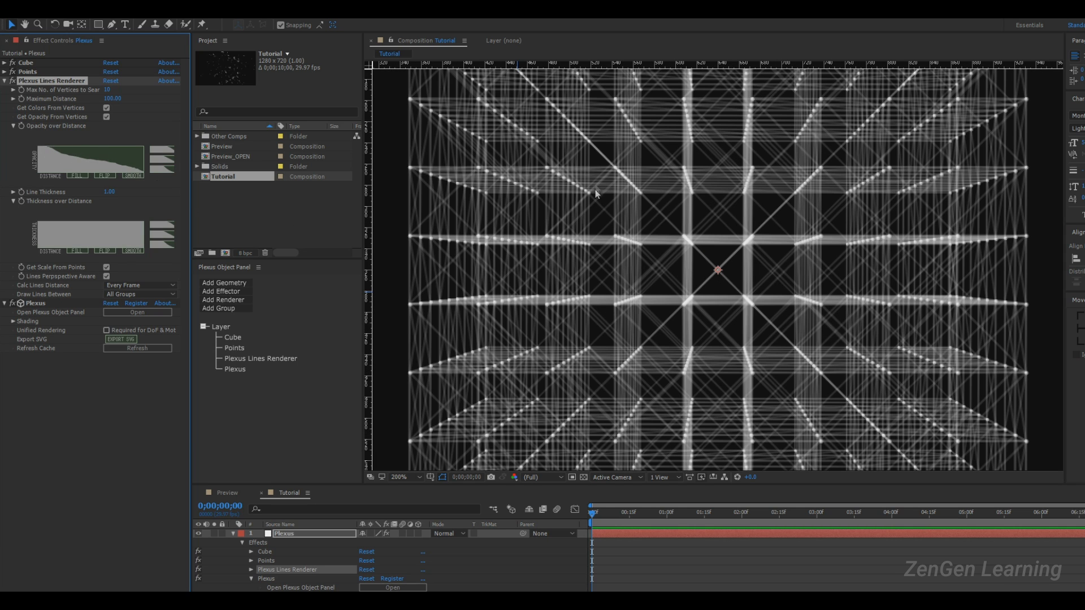
pyautogui.press(',')
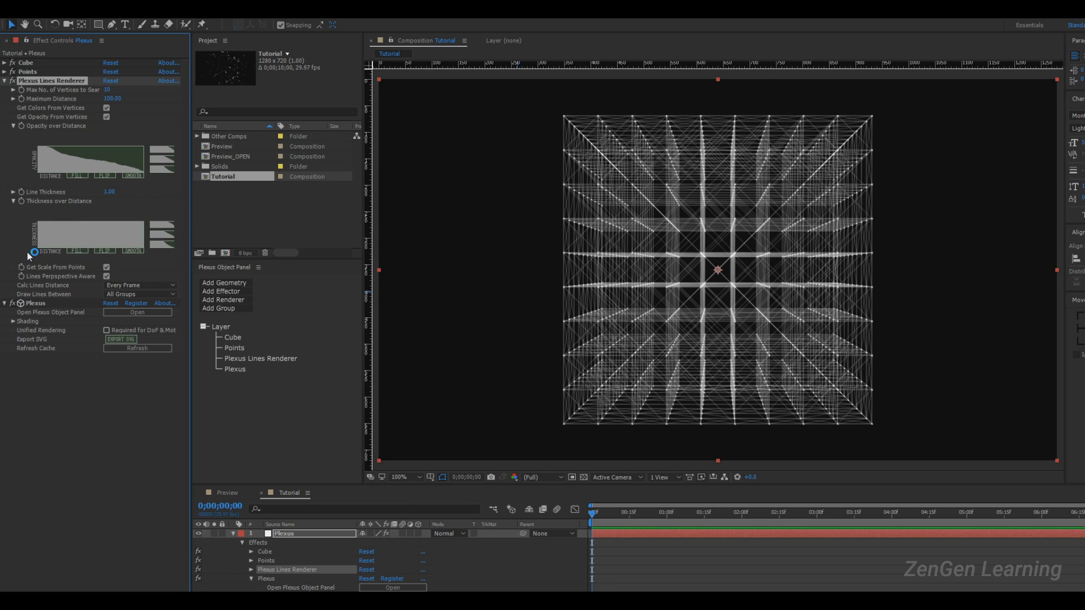
# - Redraw the line renderer's Thickness over Distance graph to rise gradually to full, and check the lines up close
pyautogui.moveTo(38, 242); pyautogui.dragTo(145, 224)
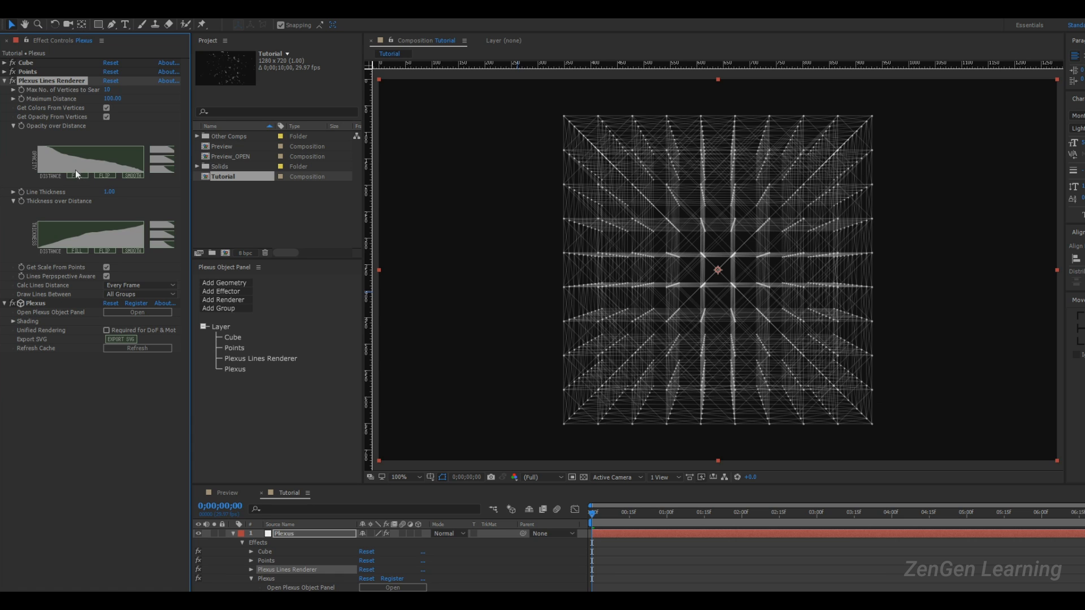
pyautogui.scroll(1, 619, 277)
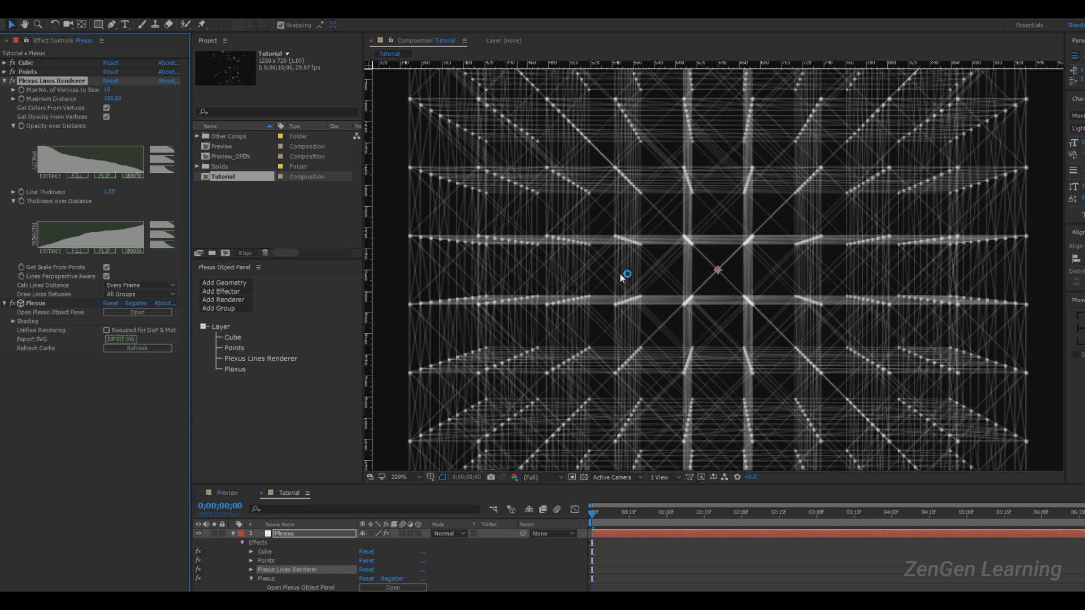
pyautogui.scroll(-1, 694, 191)
pyautogui.scroll(1, 836, 218)
pyautogui.scroll(-1, 621, 287)
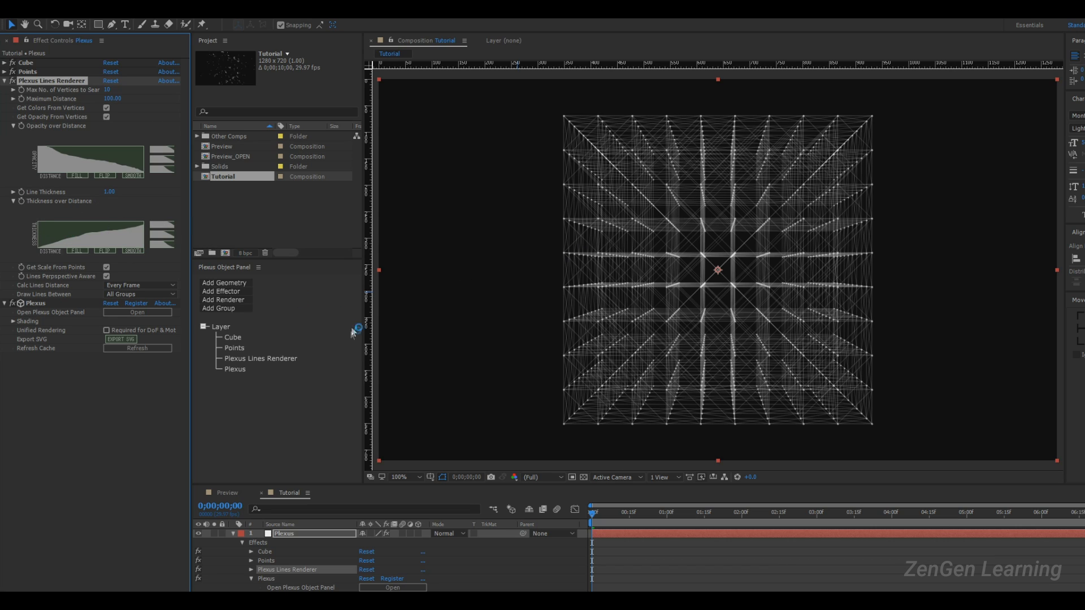
# - Rename the Plexus Lines Renderer effect to Lines
pyautogui.click(253, 359)
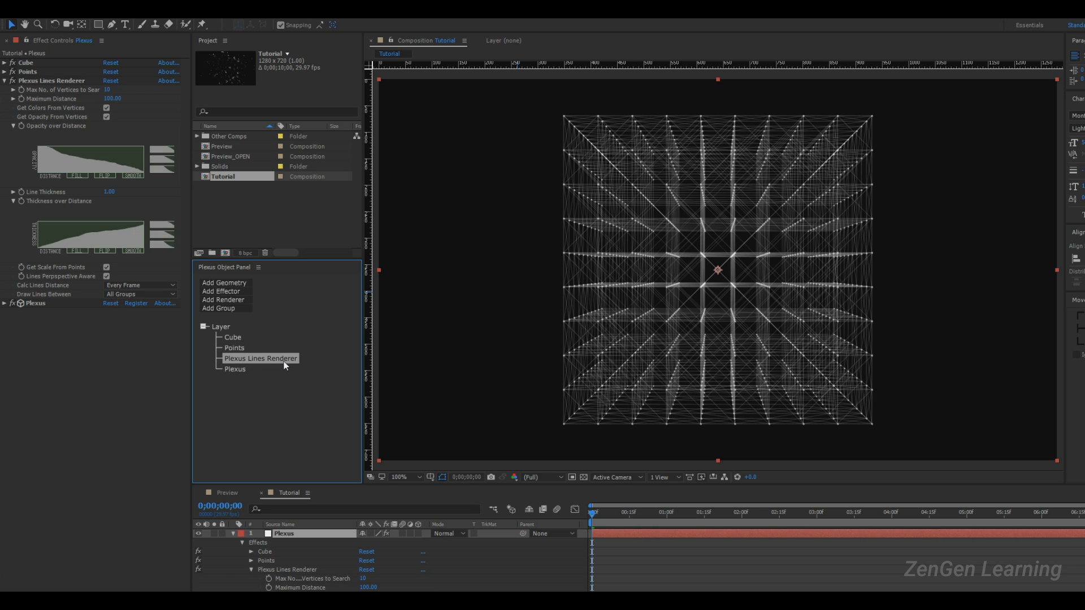
pyautogui.click(50, 84)
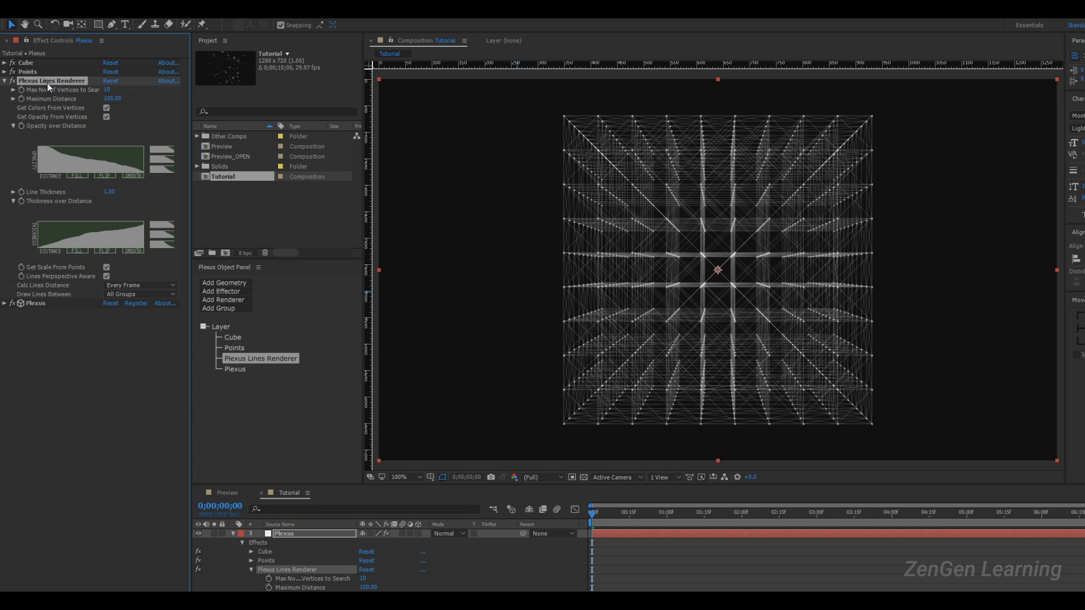
pyautogui.press('Return')
pyautogui.write('Lines')
pyautogui.press('Return')
# - Add a Triangulation Renderer to the Plexus layer and rename its effect Tris
pyautogui.click(219, 300)
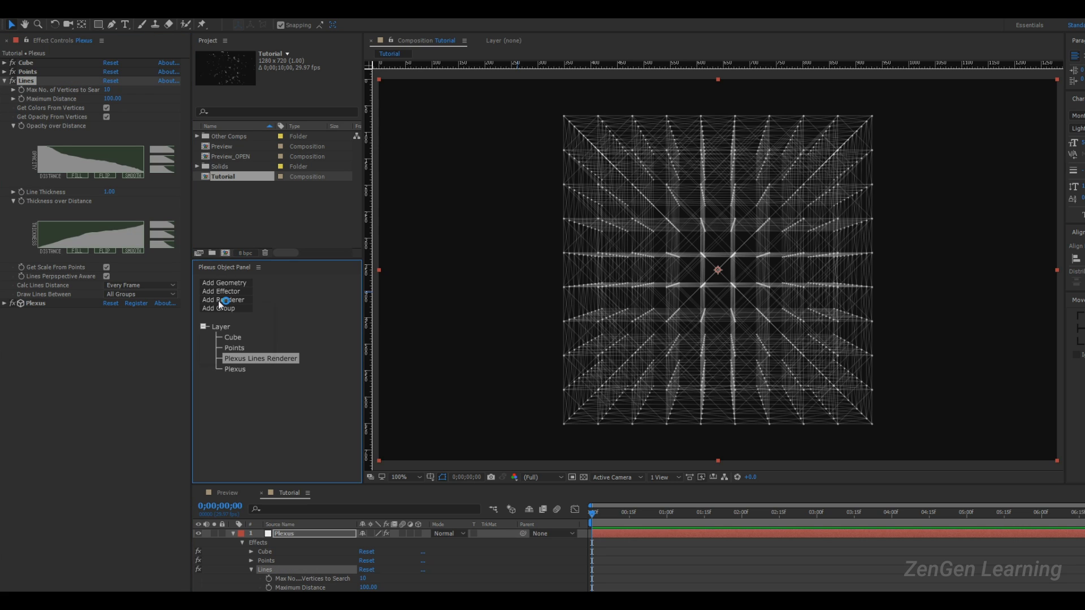
pyautogui.click(235, 351)
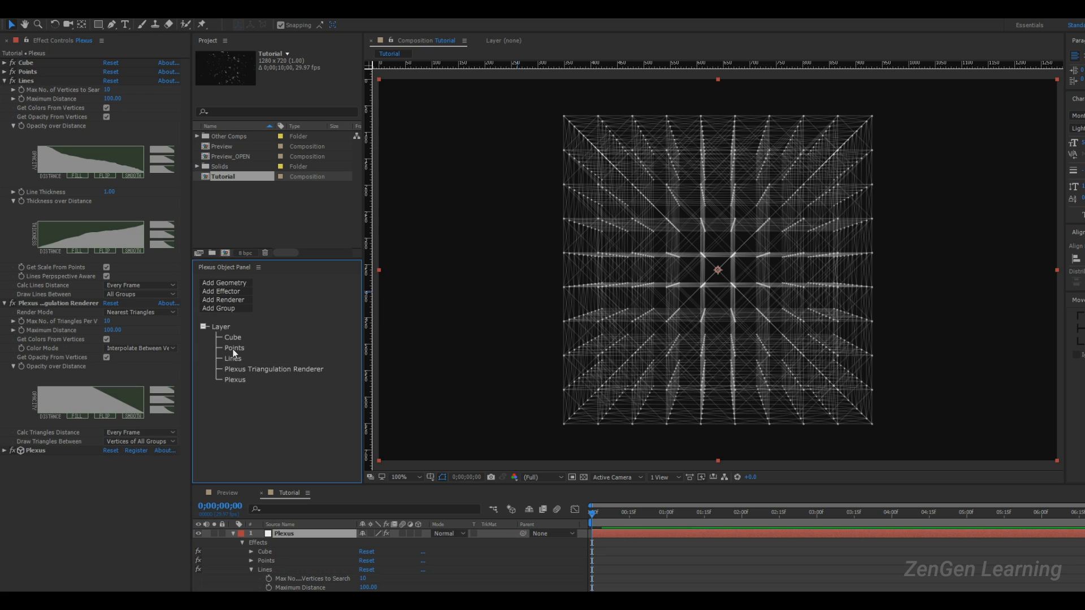
pyautogui.click(79, 303)
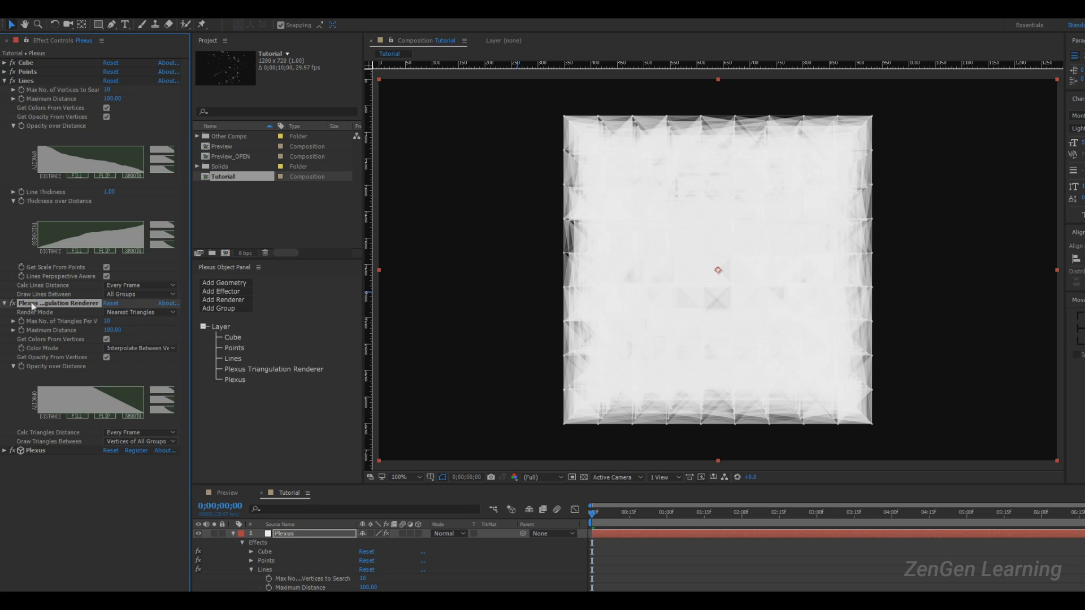
pyautogui.press('Return')
pyautogui.write('Tris')
pyautogui.press('Return')
# - Set the Tris renderer's Maximum Distance to 70 and collapse the Plexus layer's properties
pyautogui.click(106, 330)
pyautogui.write('70')
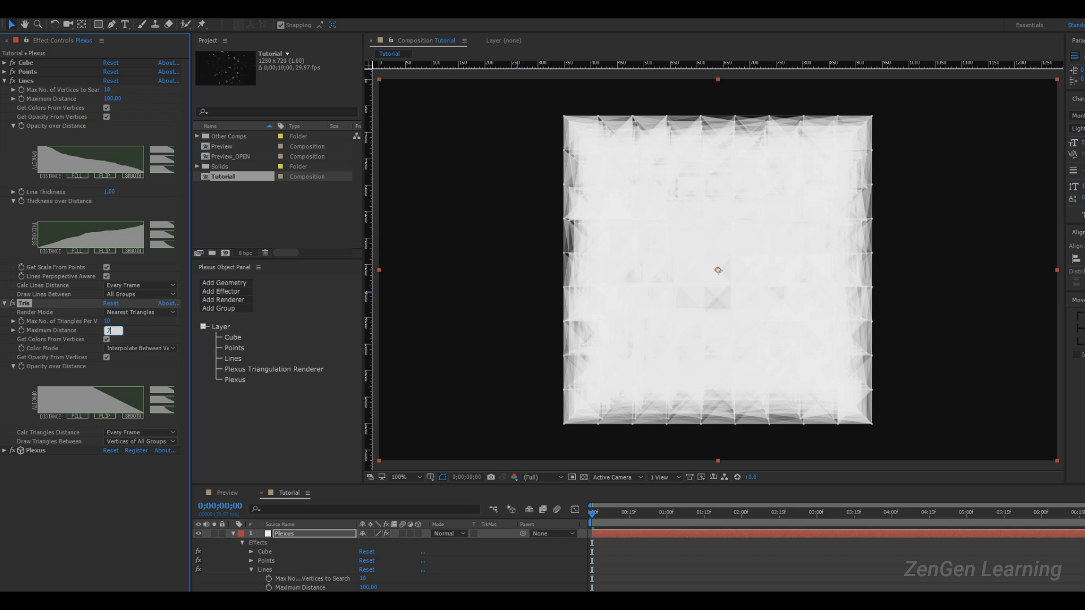
pyautogui.press('Return')
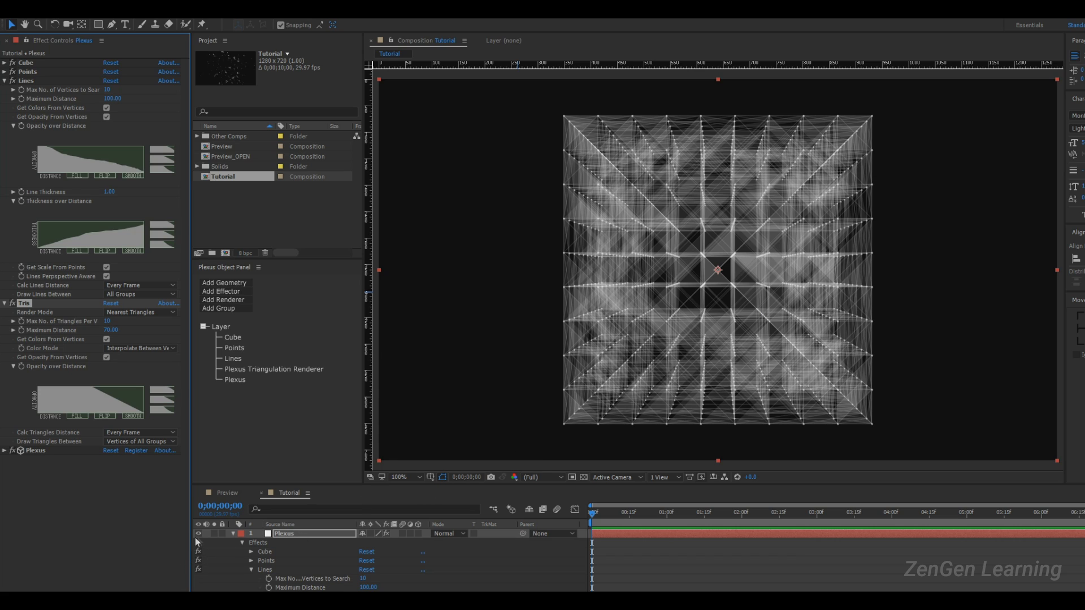
pyautogui.click(232, 534)
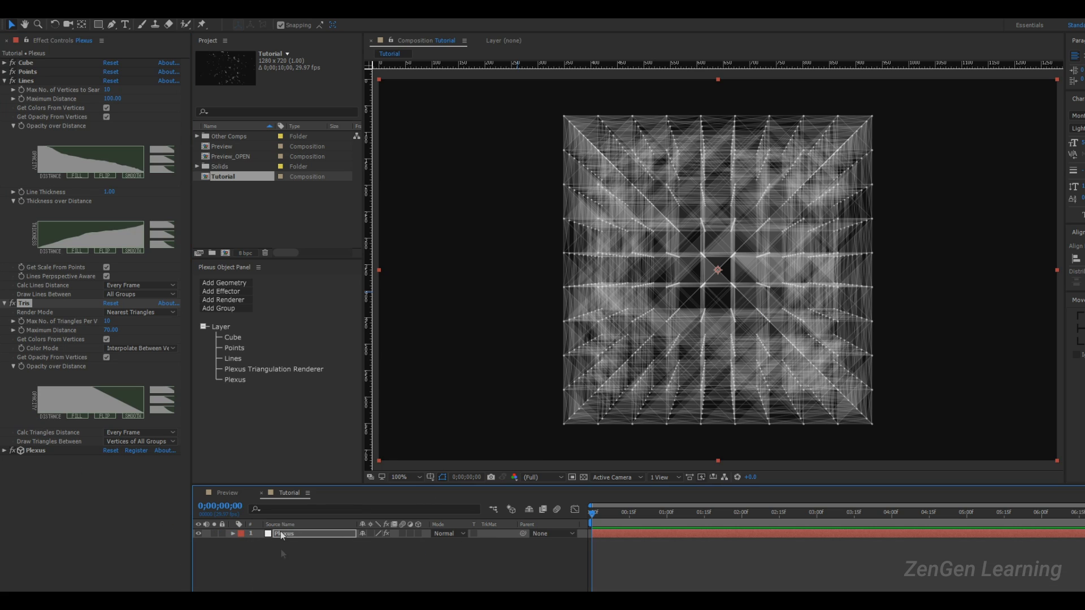
# - Add a Noise Effector to the Plexus layer and rename its effect _Noise
pyautogui.click(217, 292)
pyautogui.click(228, 303)
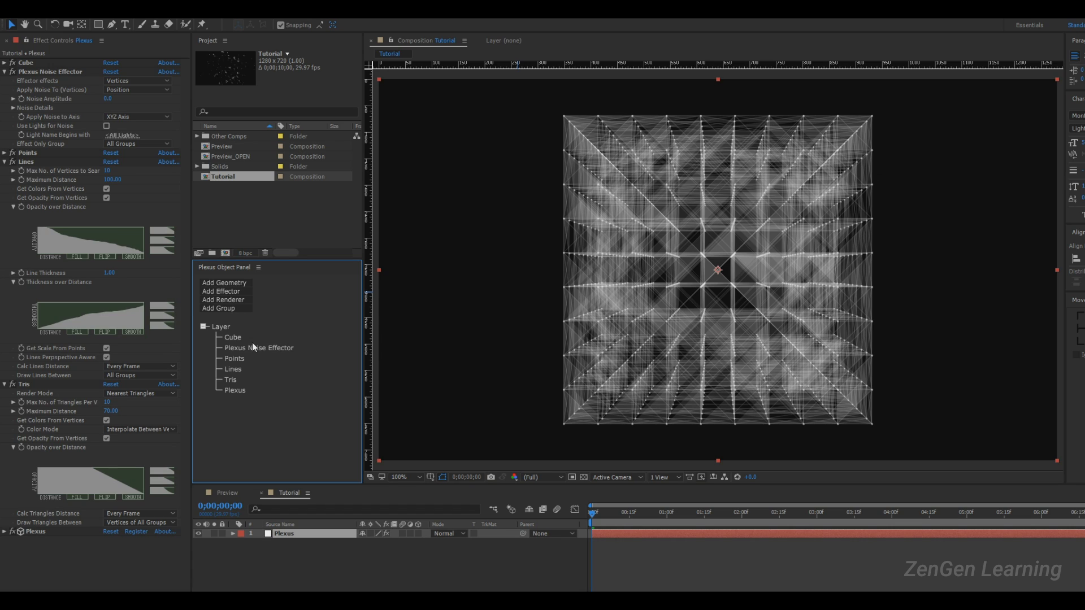
pyautogui.click(50, 73)
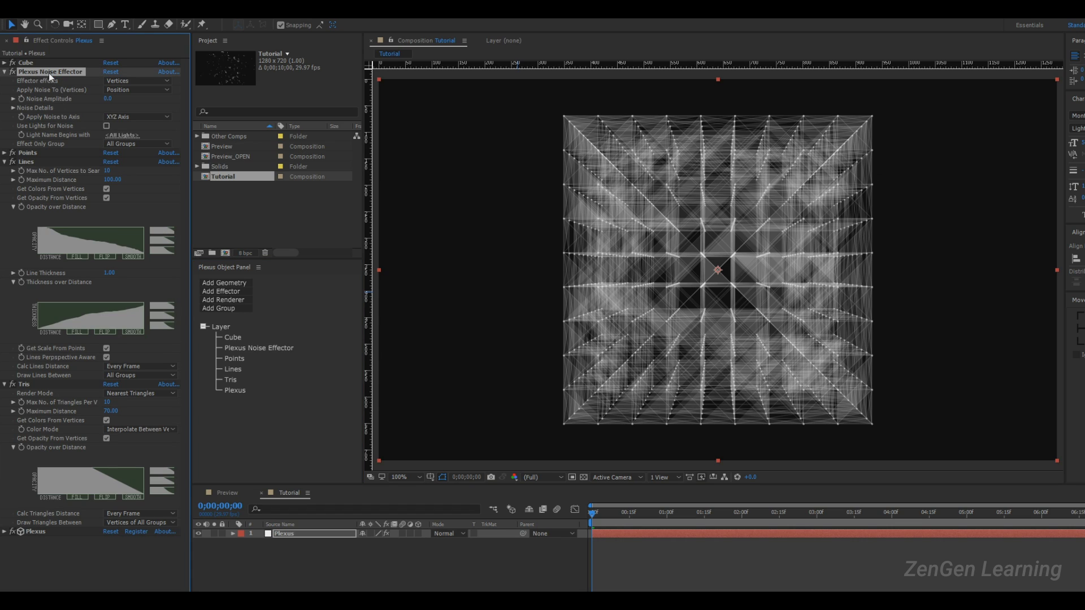
pyautogui.press('Return')
pyautogui.press('BackSpace')
pyautogui.write('_Noise')
pyautogui.press('Return')
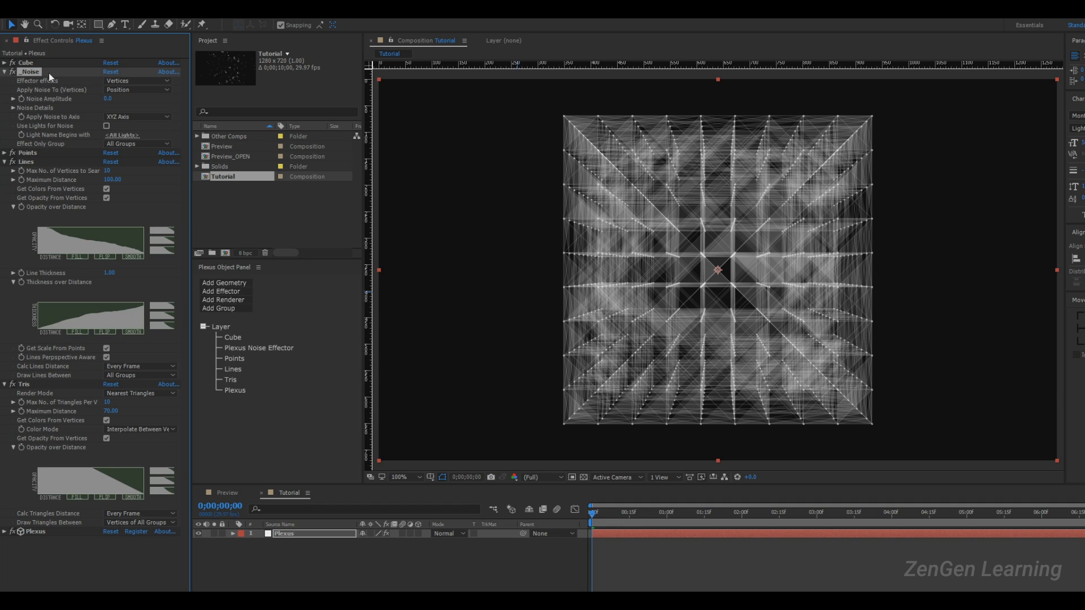
# - Examine the settings of the noise, points, lines, triangles and base Plexus effects by isolating and expanding them
pyautogui.click(292, 356)
pyautogui.click(248, 350)
pyautogui.click(238, 346)
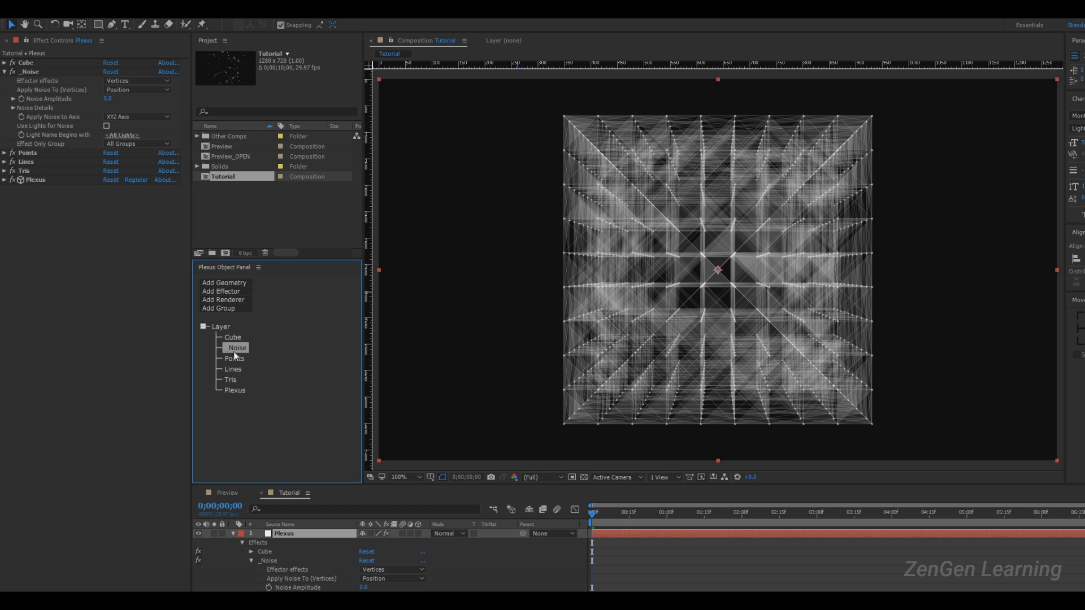
pyautogui.click(236, 358)
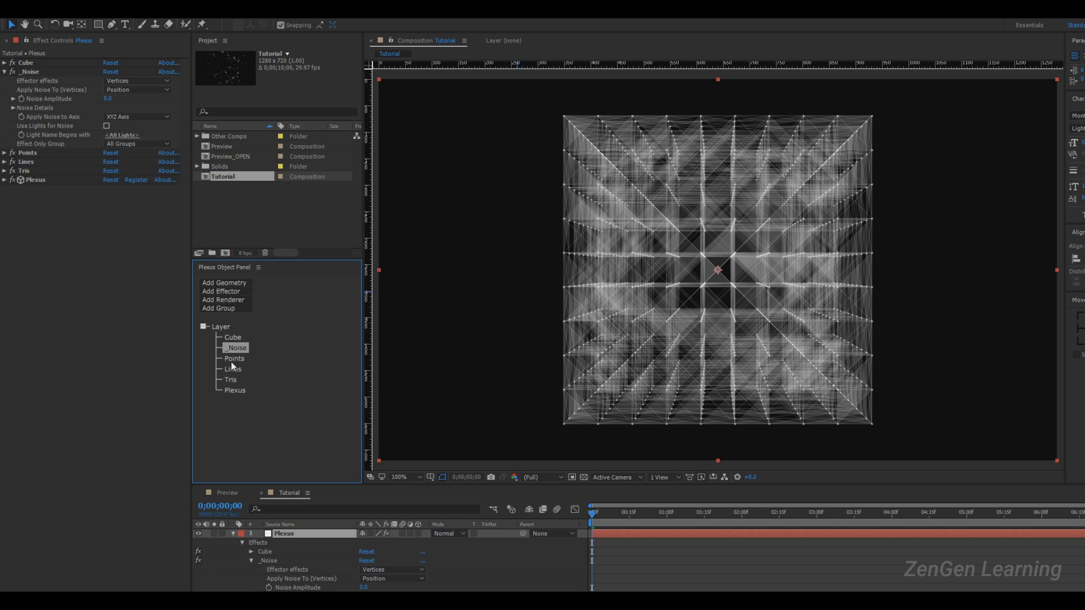
pyautogui.click(230, 379)
pyautogui.click(235, 388)
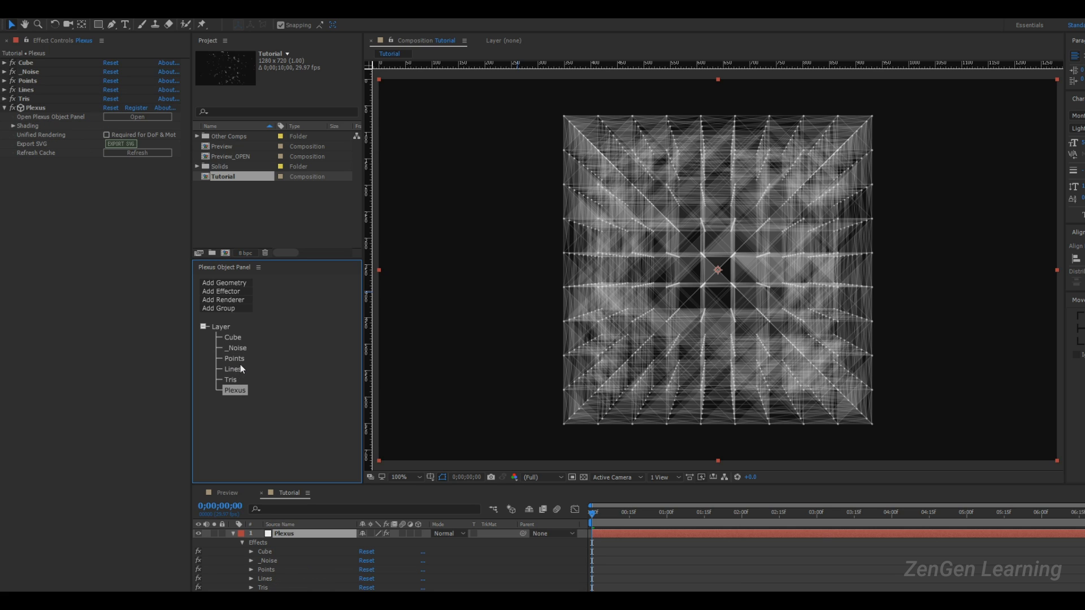
pyautogui.click(237, 369)
pyautogui.click(236, 349)
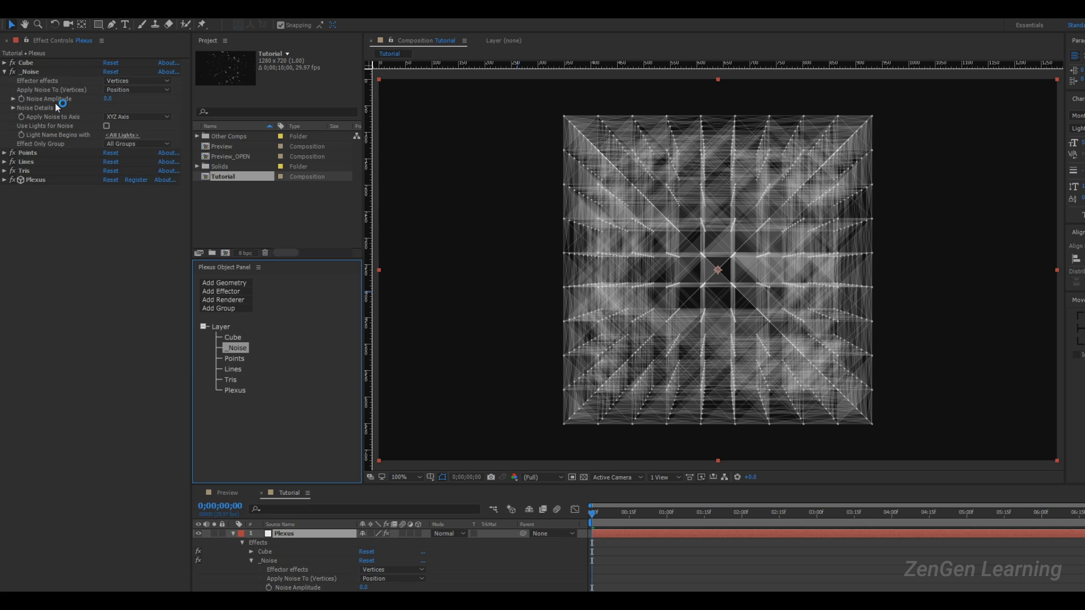
pyautogui.click(4, 153)
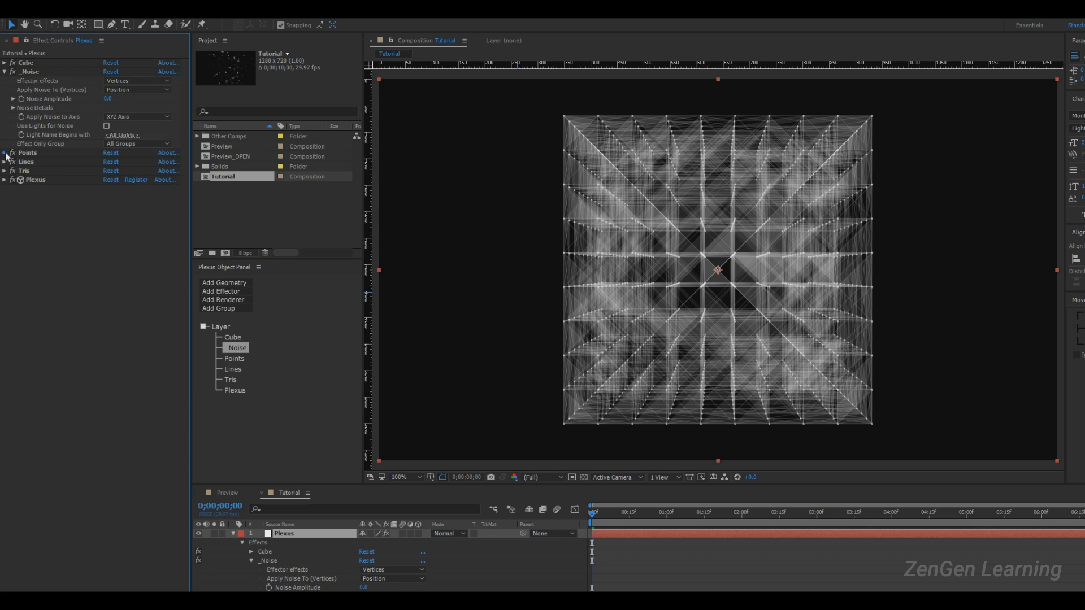
pyautogui.click(5, 242)
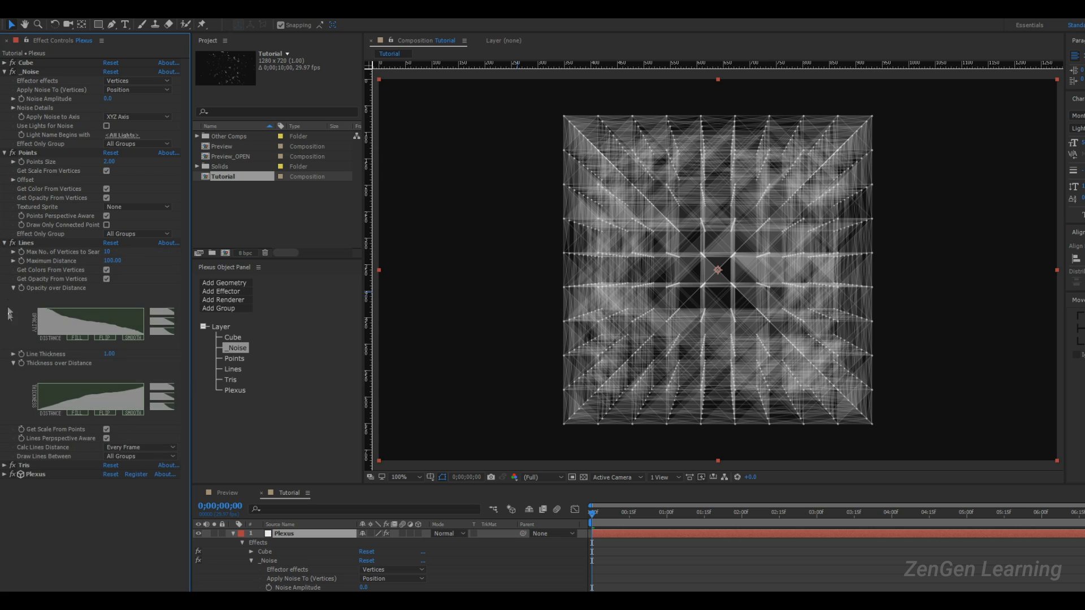
pyautogui.click(5, 465)
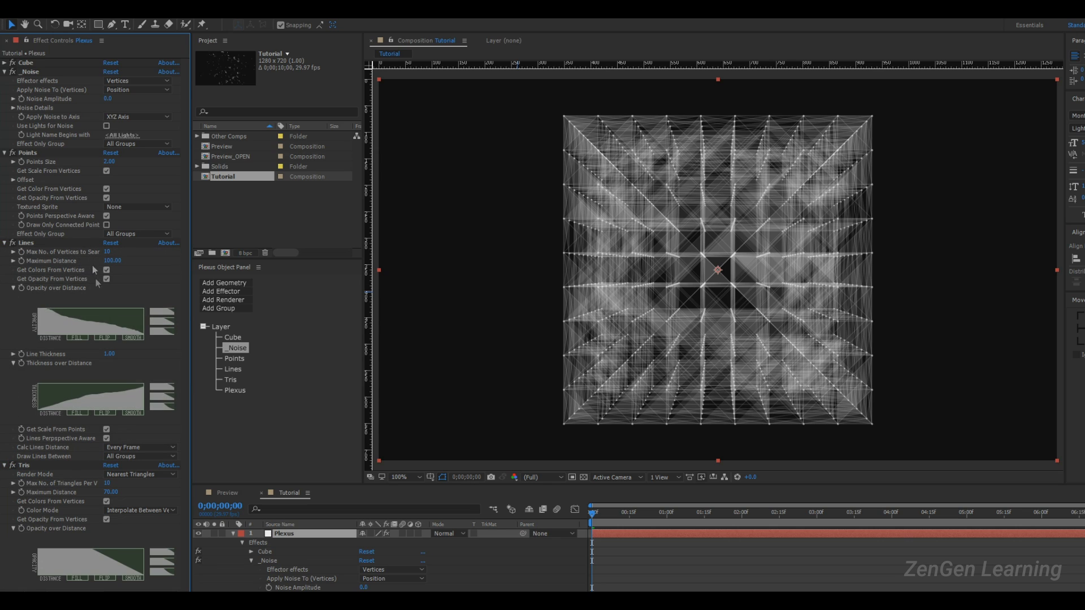
# - Try Noise Amplitude values of 22 and -14 on the _Noise effector and reset it to 0
pyautogui.click(236, 351)
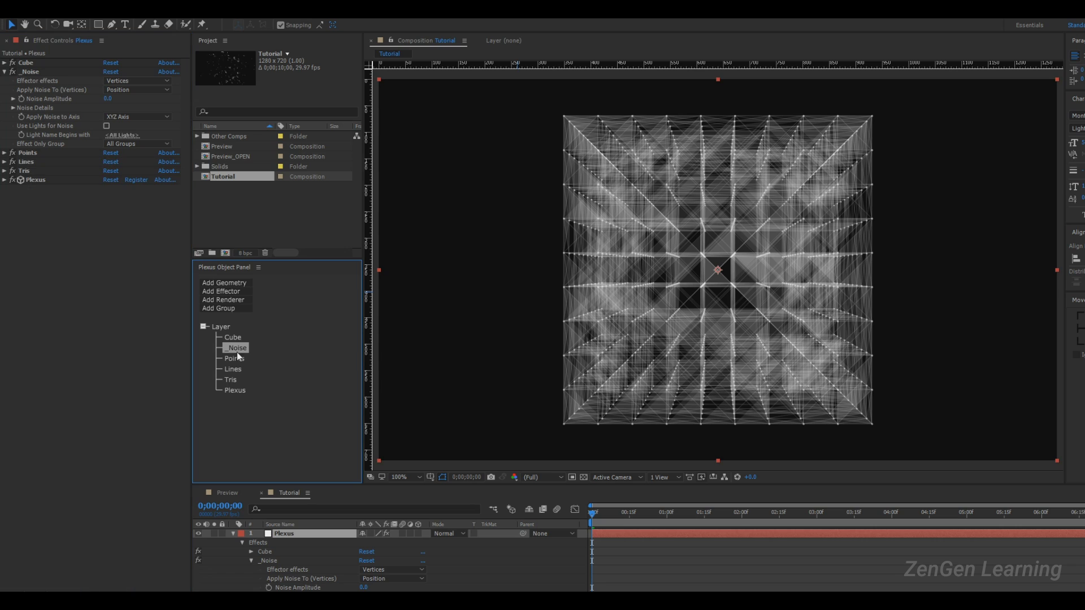
pyautogui.click(33, 72)
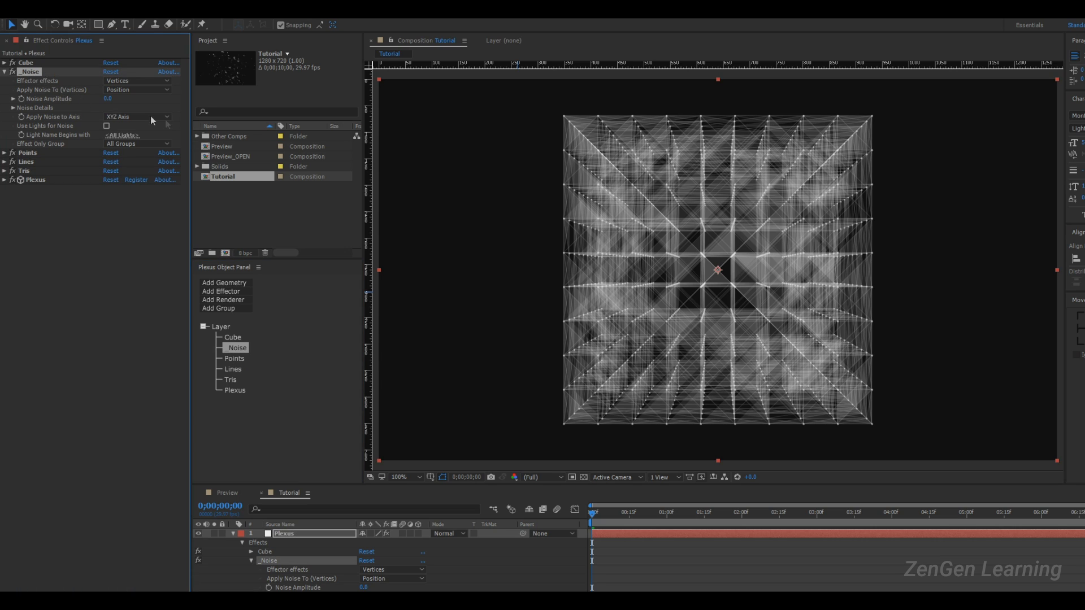
pyautogui.click(105, 99)
pyautogui.write('22')
pyautogui.press('Return')
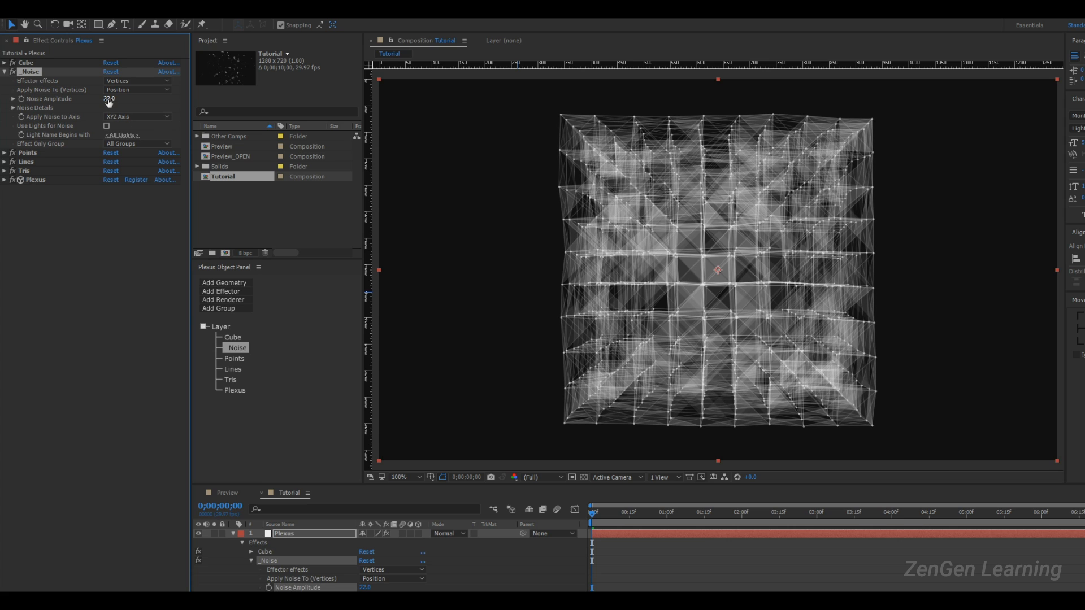
pyautogui.moveTo(108, 103); pyautogui.dragTo(93, 103)
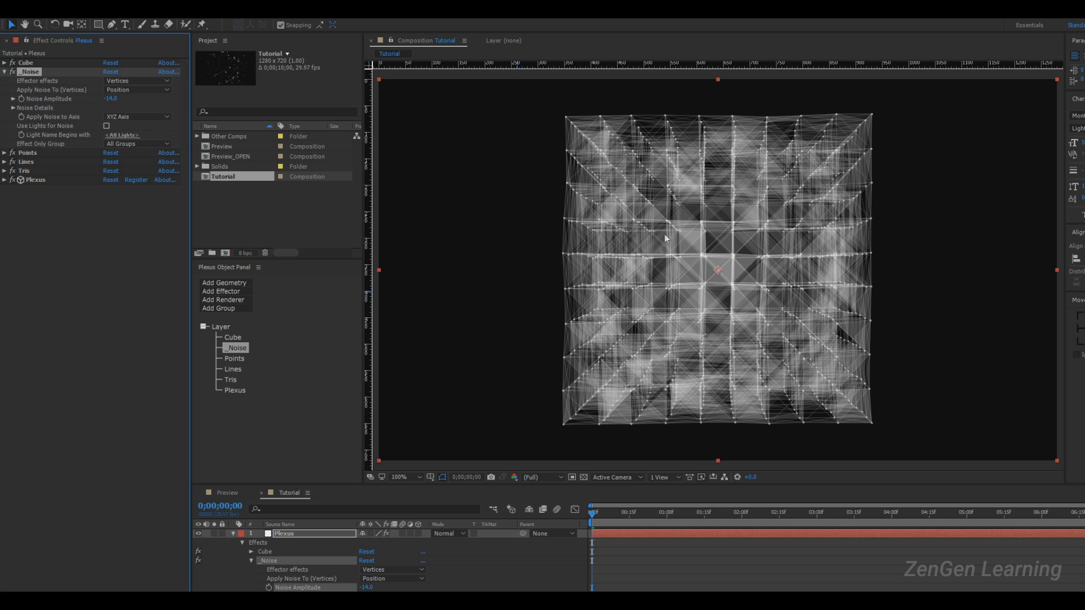
pyautogui.click(113, 99)
pyautogui.write('0')
pyautogui.press('Return')
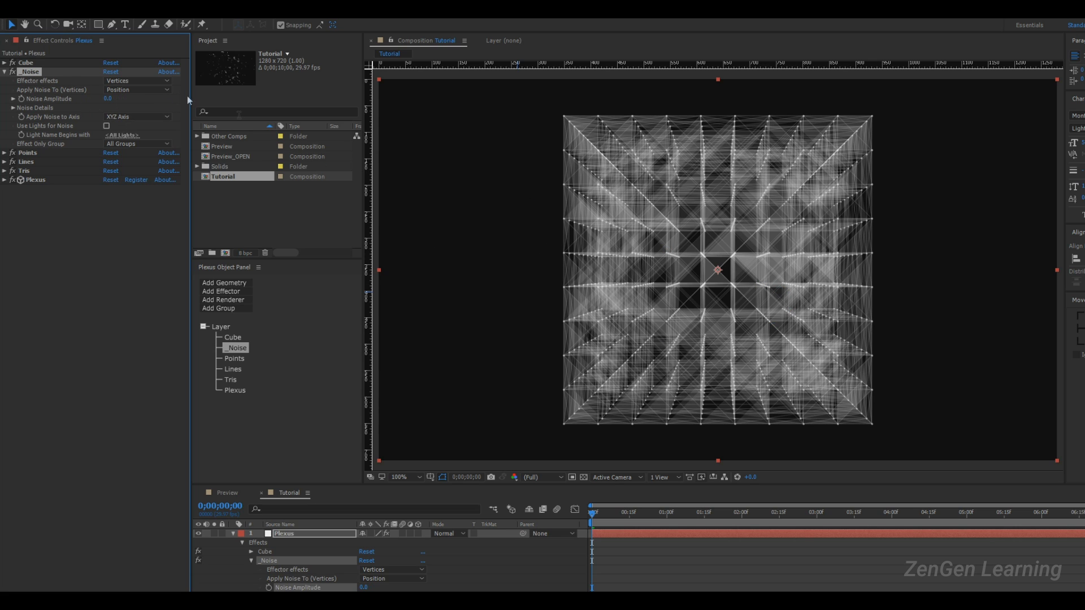
# - Set the _Noise effector's Noise Amplitude to 2000 and inspect the scattered network up close in the enlarged composition view
pyautogui.moveTo(109, 99); pyautogui.dragTo(494, 154)
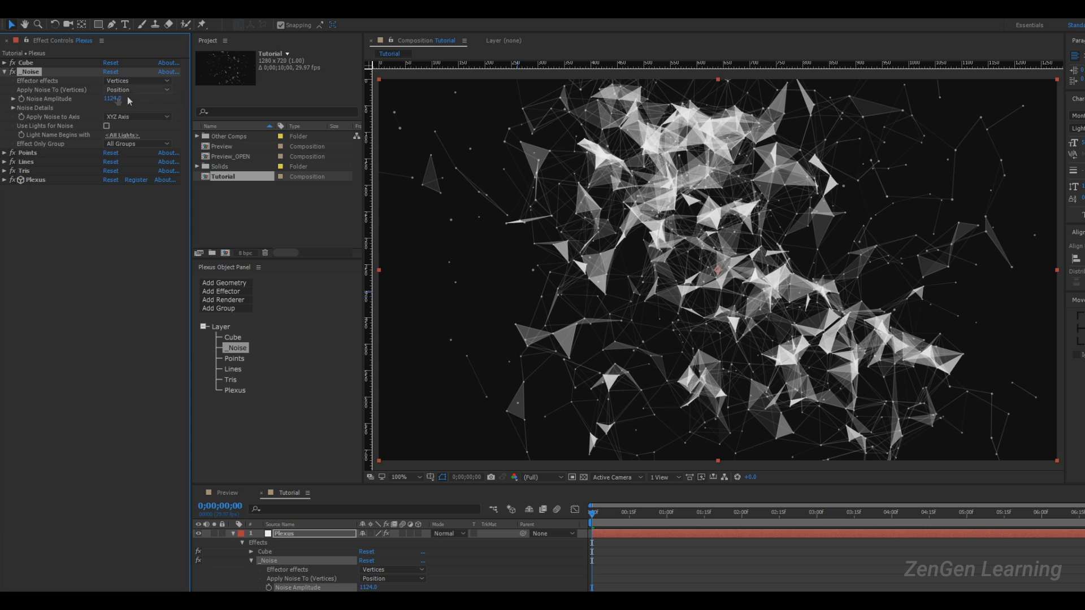
pyautogui.click(116, 99)
pyautogui.write('2000')
pyautogui.press('Return')
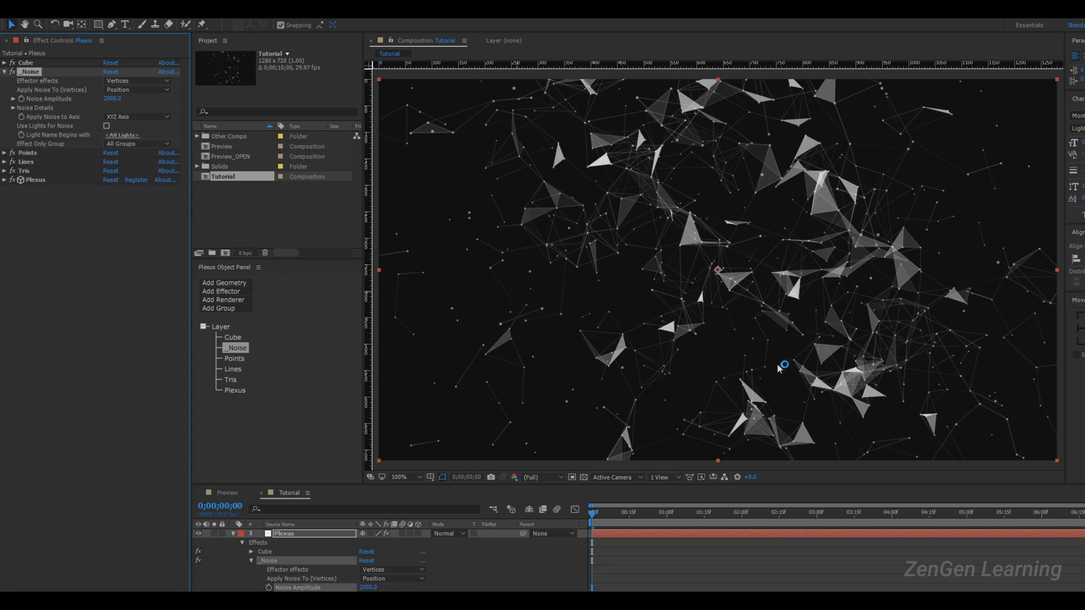
pyautogui.scroll(-1, 669, 320)
pyautogui.scroll(1, 670, 284)
pyautogui.scroll(2, 567, 260)
pyautogui.press('`')
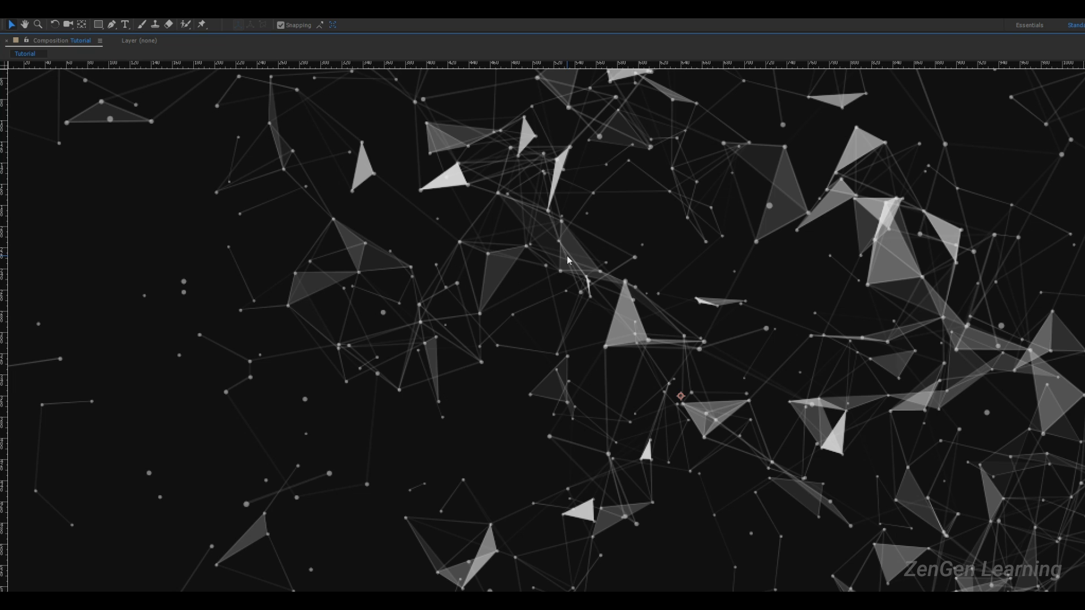
pyautogui.scroll(-2, 568, 260)
pyautogui.scroll(2, 696, 279)
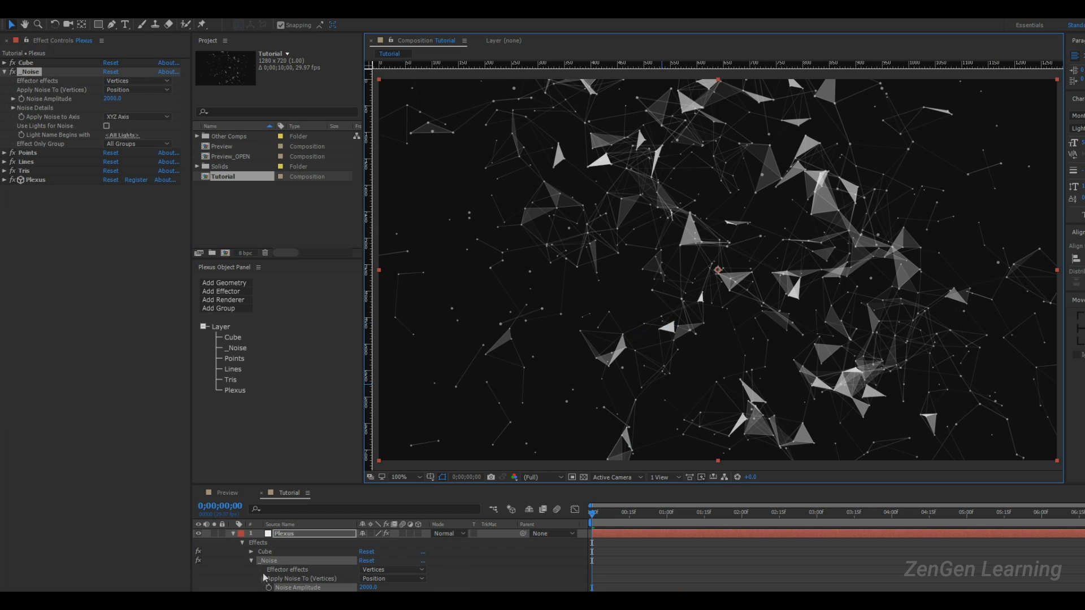
# - Try a Maximum Distance of 150 on the Lines renderer and undo the change
pyautogui.click(234, 369)
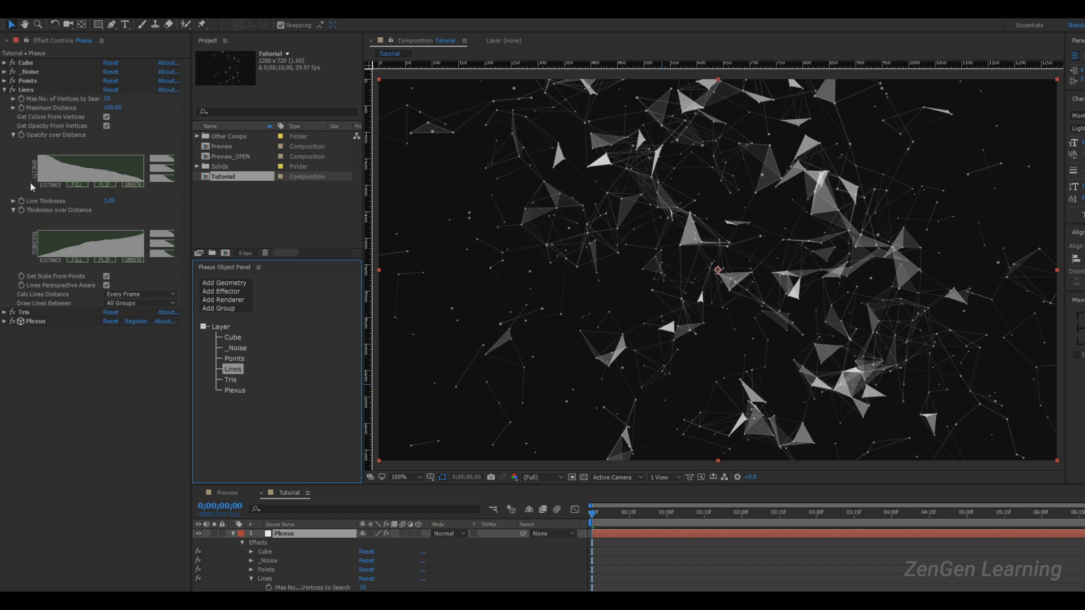
pyautogui.click(53, 108)
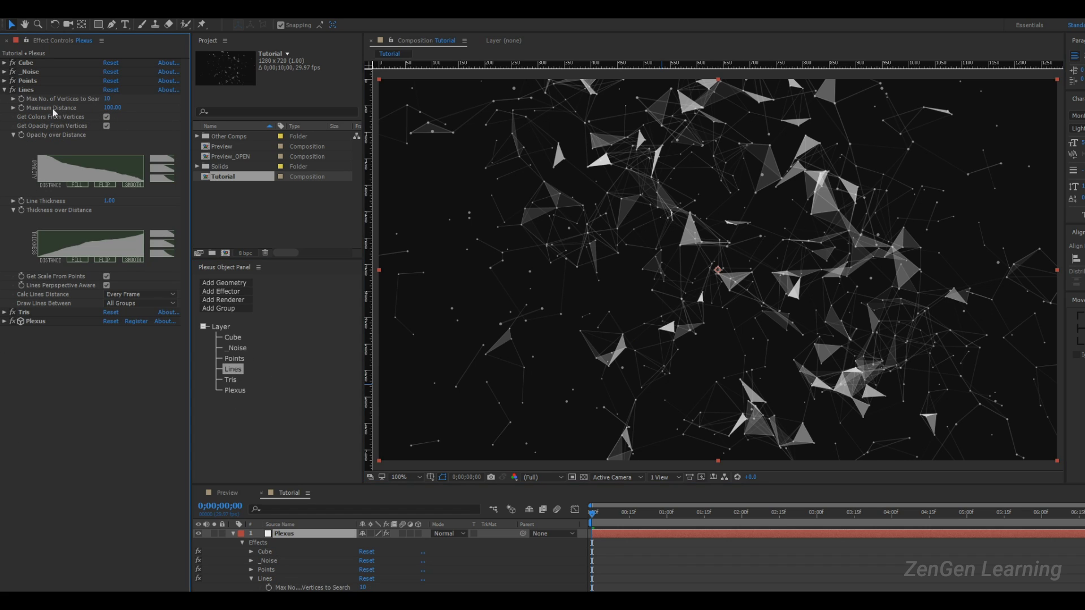
pyautogui.click(112, 107)
pyautogui.write('150')
pyautogui.press('Return')
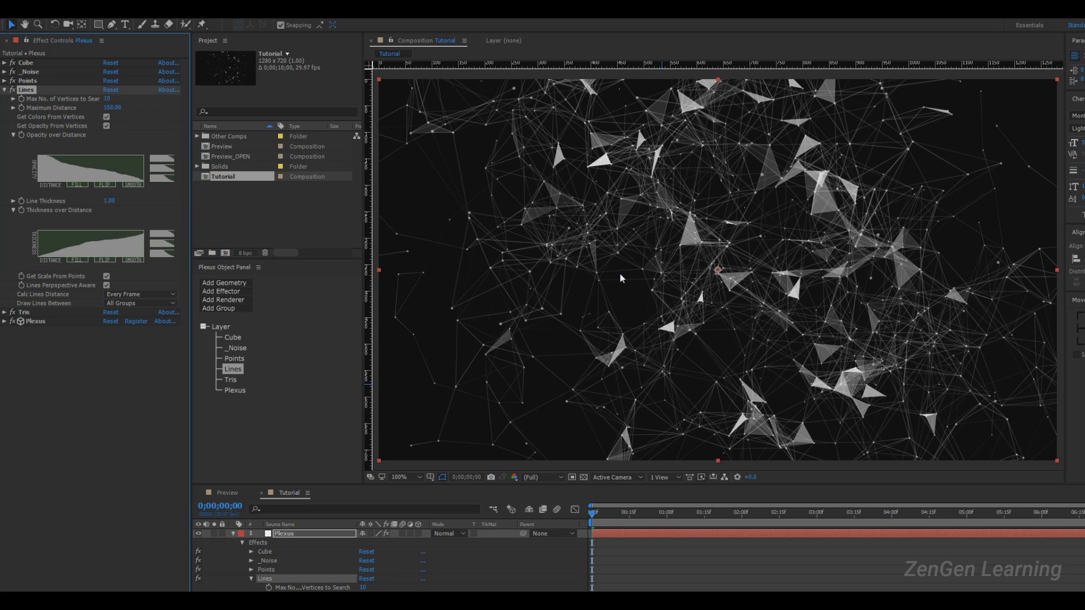
pyautogui.hotkey('ctrl', 'z')
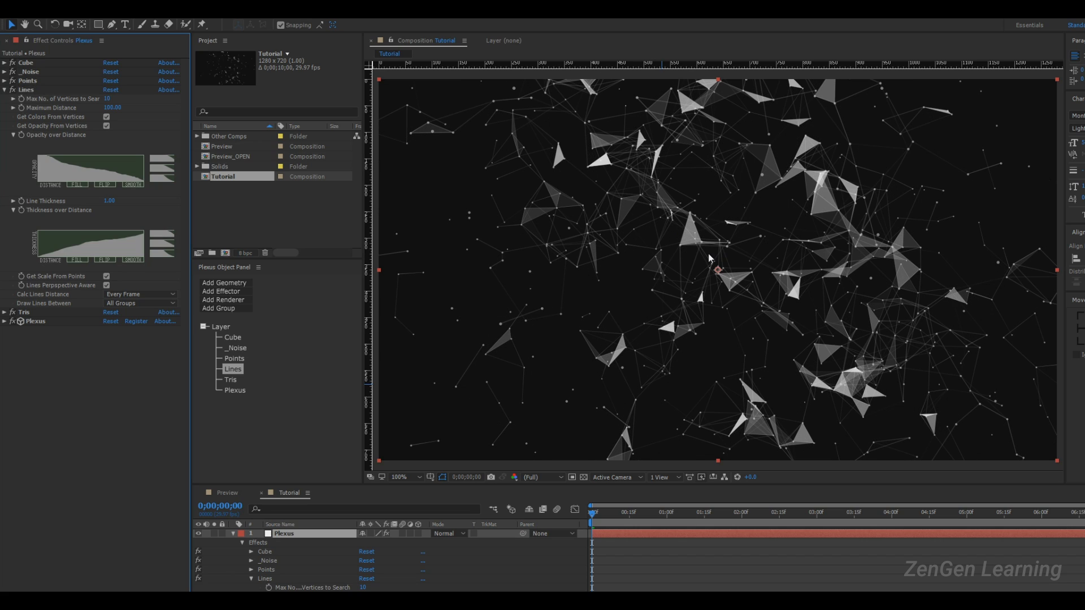
# - Set the Lines renderer's Maximum Distance to 140 and collapse the Plexus layer's properties
pyautogui.click(111, 107)
pyautogui.write('140')
pyautogui.press('Return')
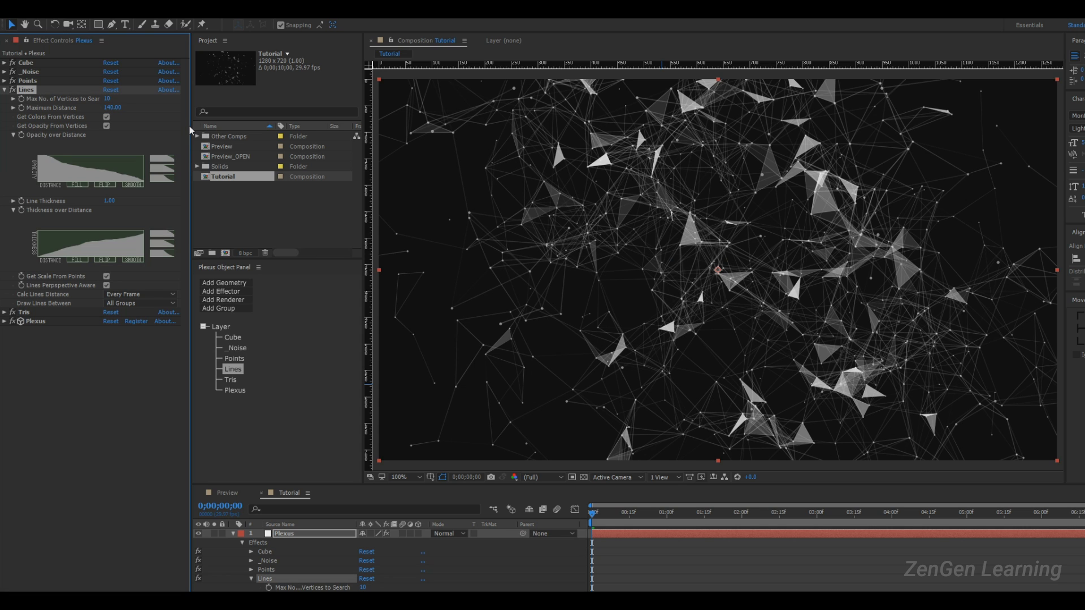
pyautogui.press('e')
pyautogui.press('e')
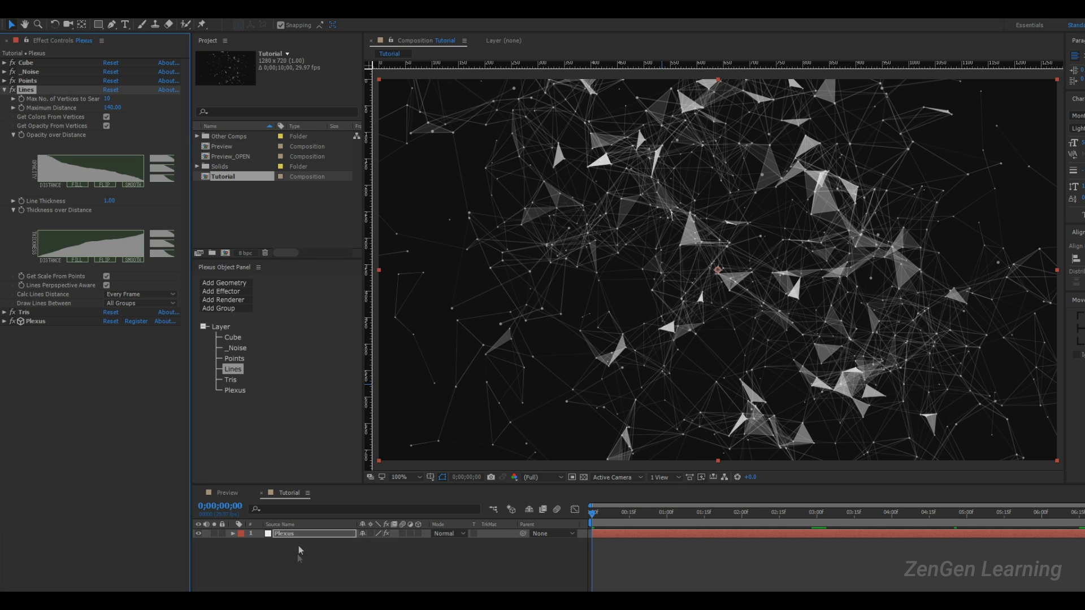
# - Add a camera to the Tutorial composition and pull it back to frame the whole Plexus network
pyautogui.click(304, 541)
pyautogui.click(304, 547)
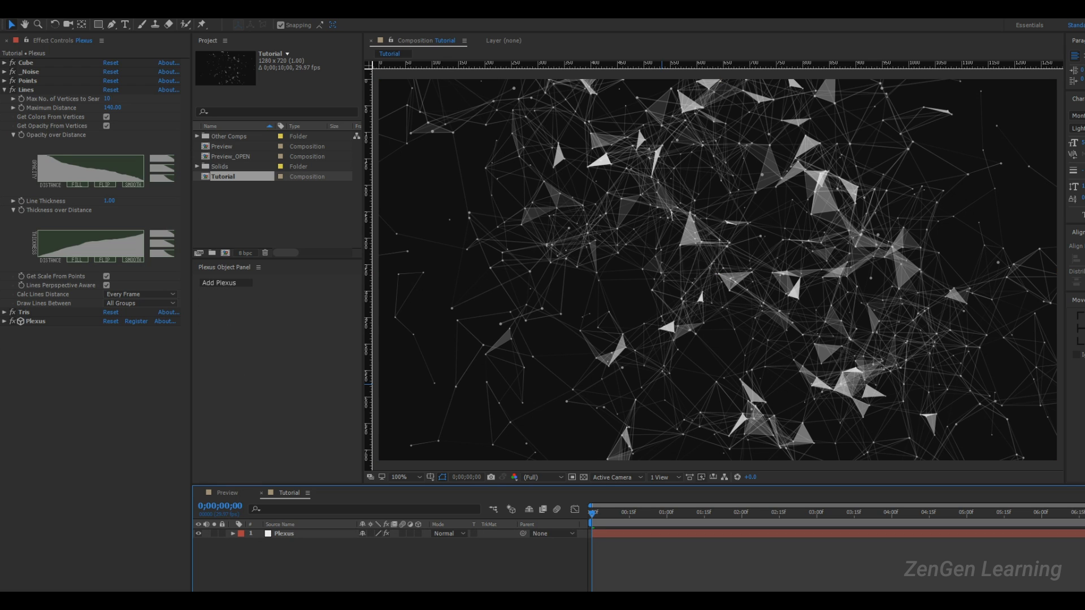
pyautogui.hotkey('ctrl', 'alt', 'shift', 'c')
pyautogui.click(780, 484)
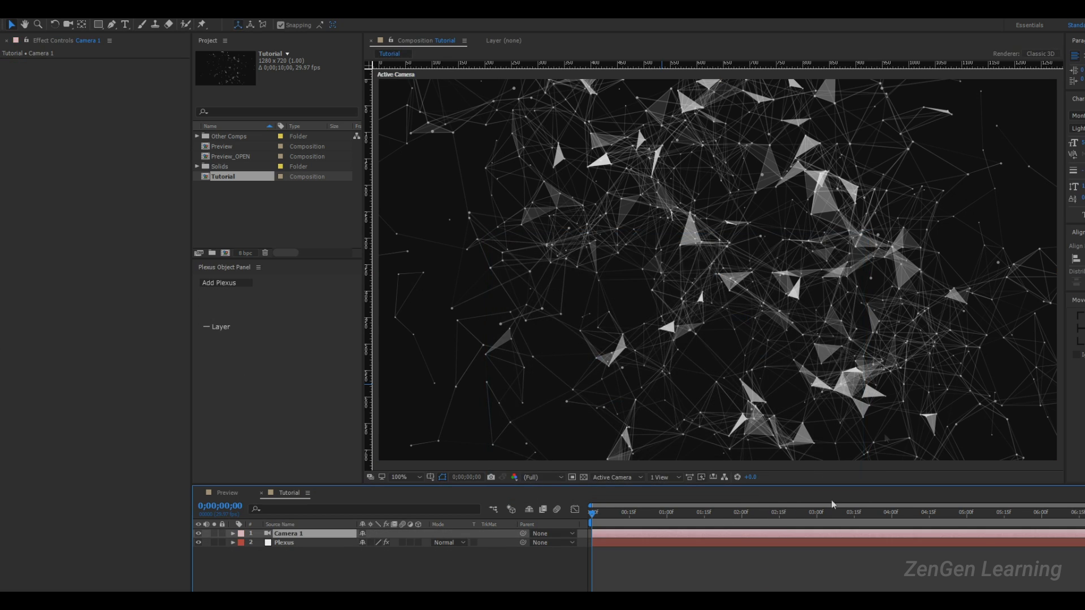
pyautogui.click(317, 559)
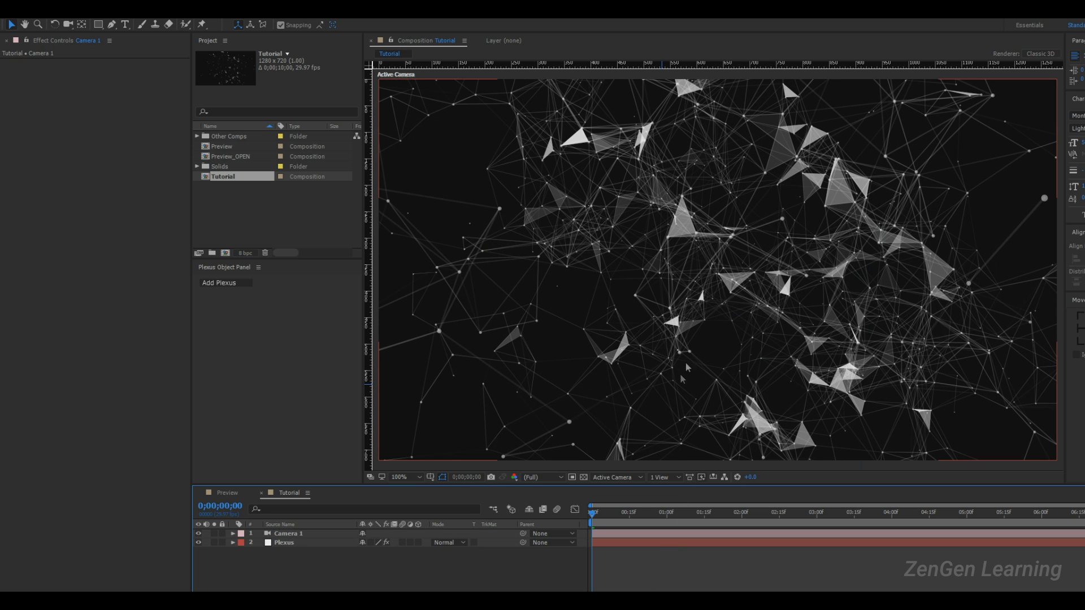
pyautogui.press('c')
pyautogui.moveTo(701, 288); pyautogui.dragTo(726, 493)
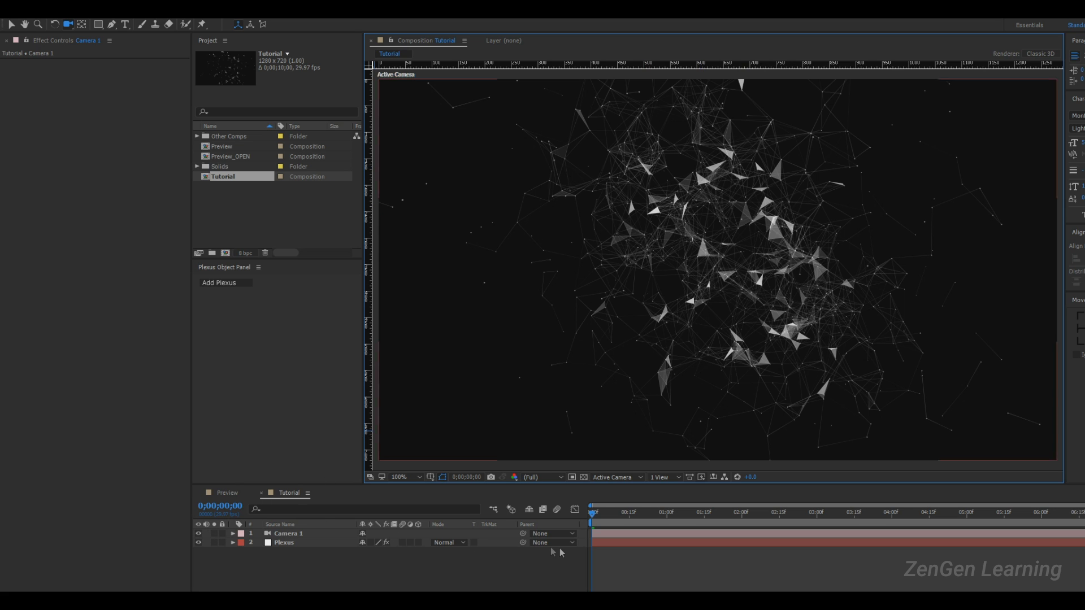
# - Scrub and play the Preview composition for reference, and return to the Tutorial composition
pyautogui.click(226, 492)
pyautogui.moveTo(598, 511); pyautogui.dragTo(678, 513)
pyautogui.moveTo(713, 511); pyautogui.dragTo(683, 509)
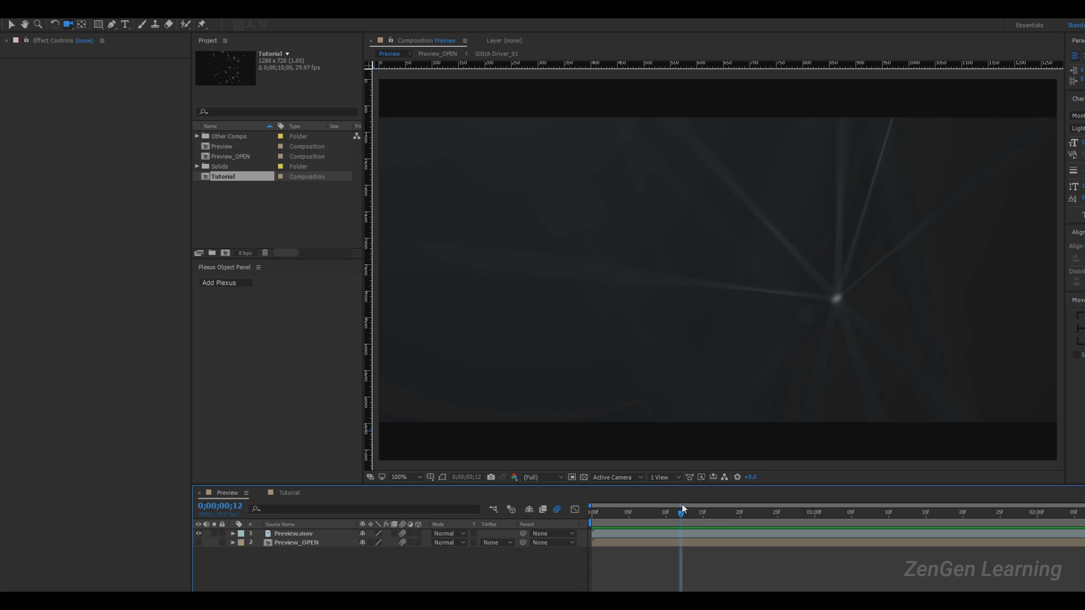
pyautogui.press('space')
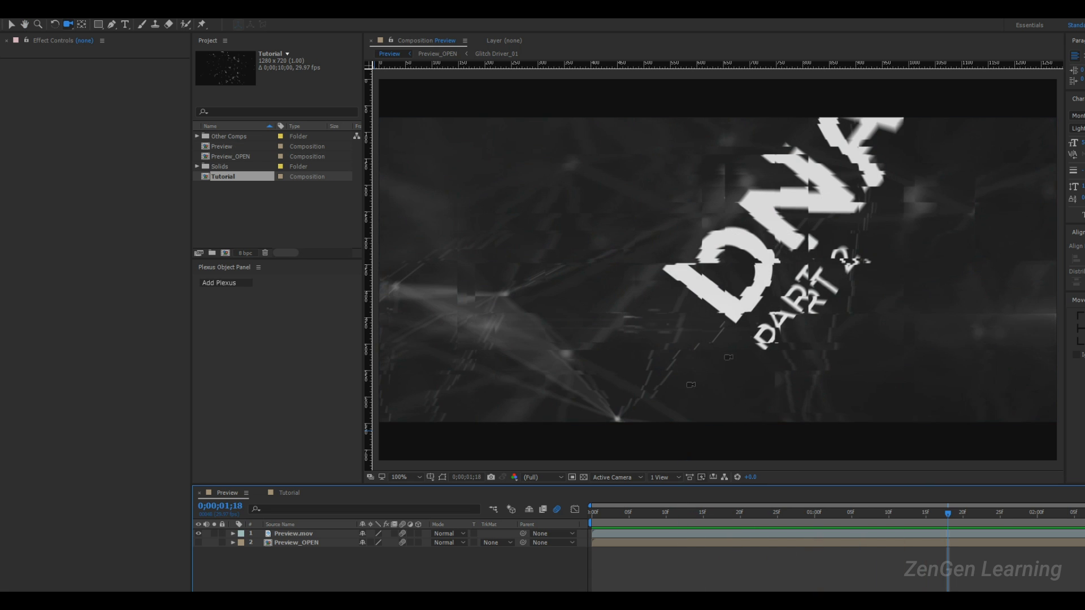
pyautogui.click(292, 493)
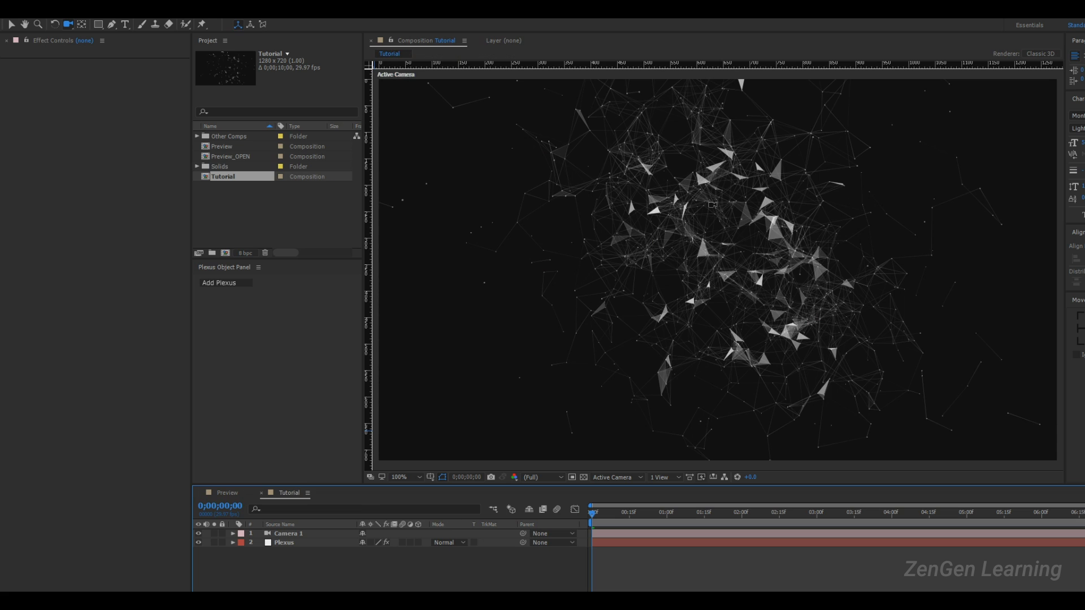
# - Replace the pulled-back camera with a new two-node 28mm camera and try orbiting it around the Plexus network
pyautogui.click(310, 534)
pyautogui.press('Delete')
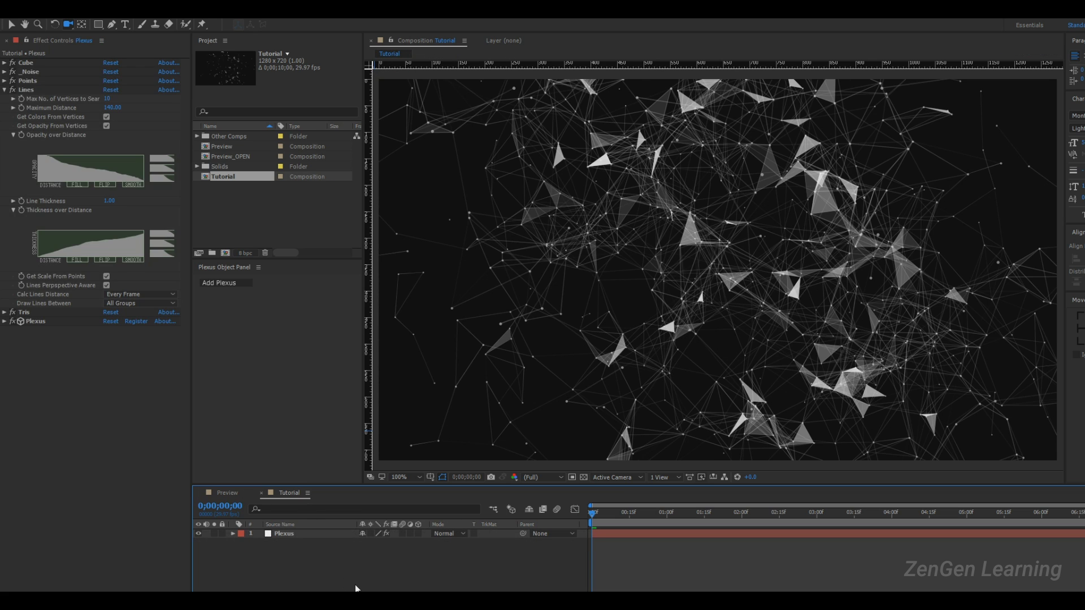
pyautogui.hotkey('ctrl', 'alt', 'shift', 'c')
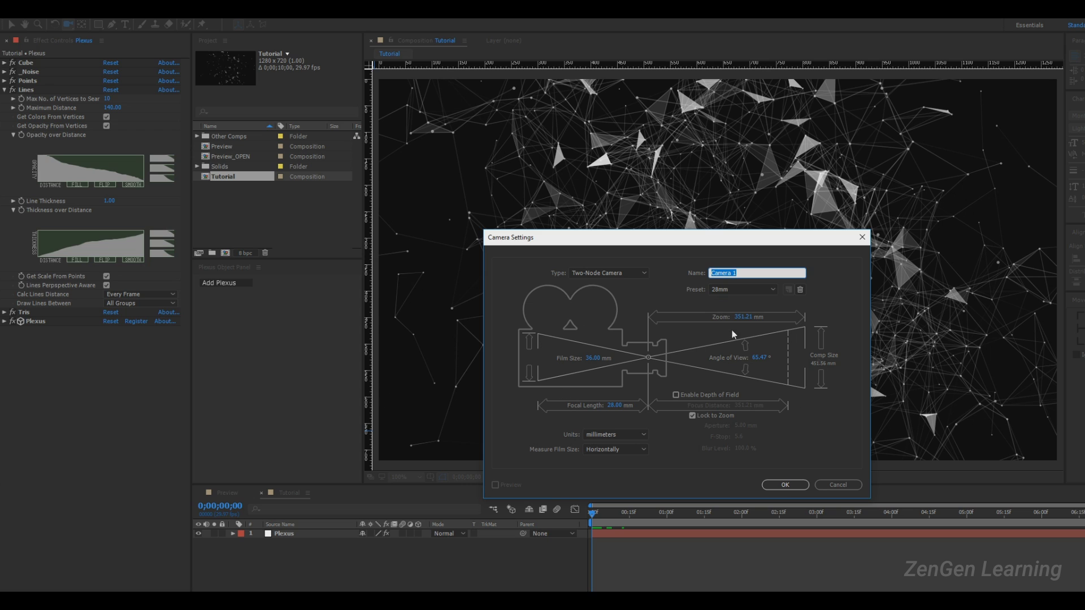
pyautogui.click(788, 487)
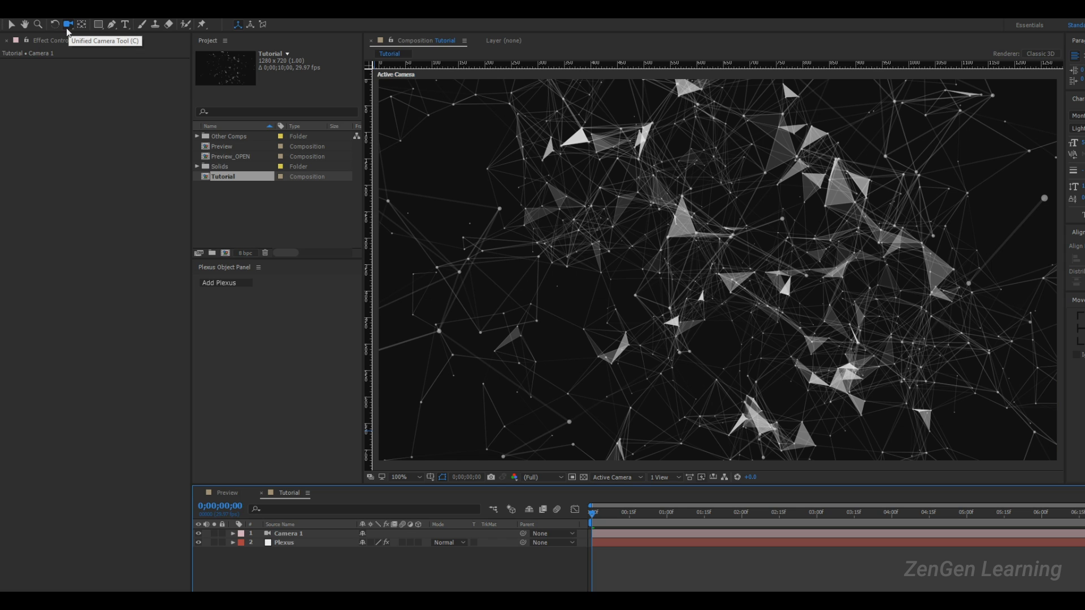
pyautogui.moveTo(642, 307); pyautogui.dragTo(594, 274)
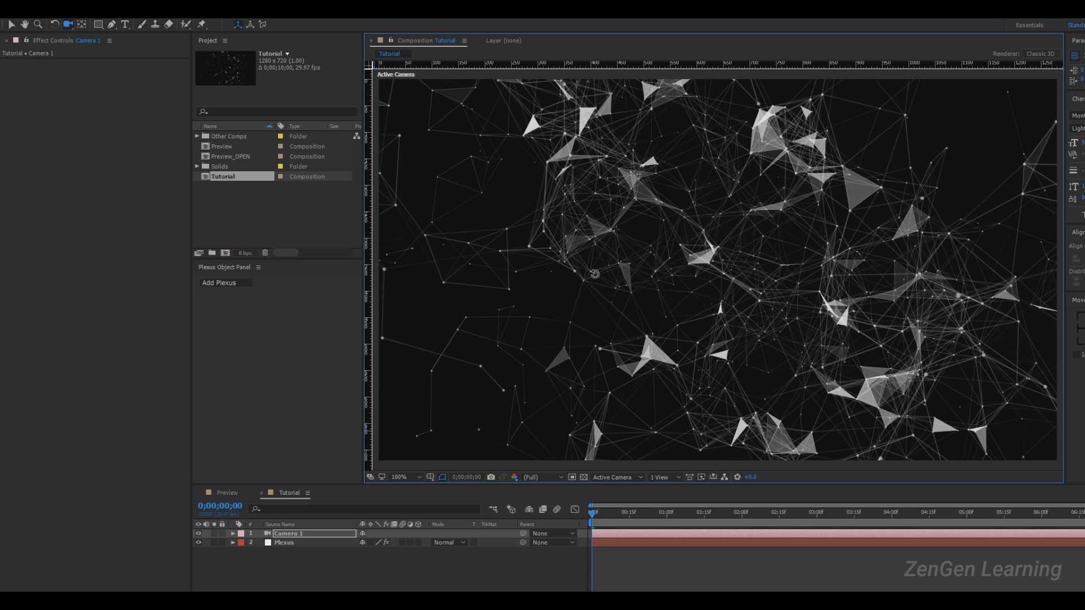
pyautogui.moveTo(671, 281); pyautogui.dragTo(651, 287)
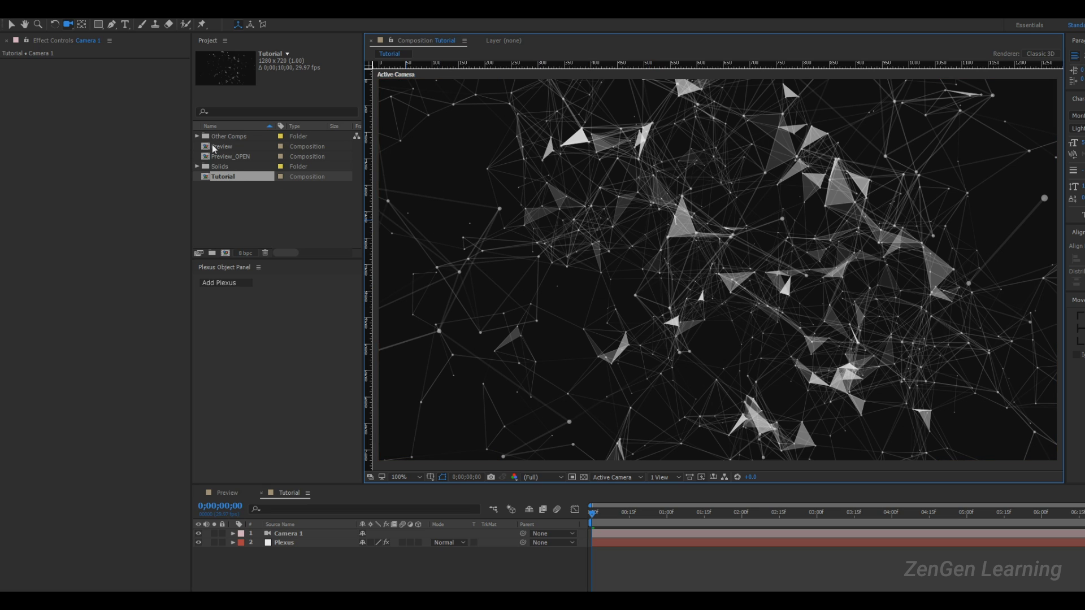
# - Open the Demo Project composition from the Other Comps folder and examine its layer stack at about 12 seconds
pyautogui.click(195, 137)
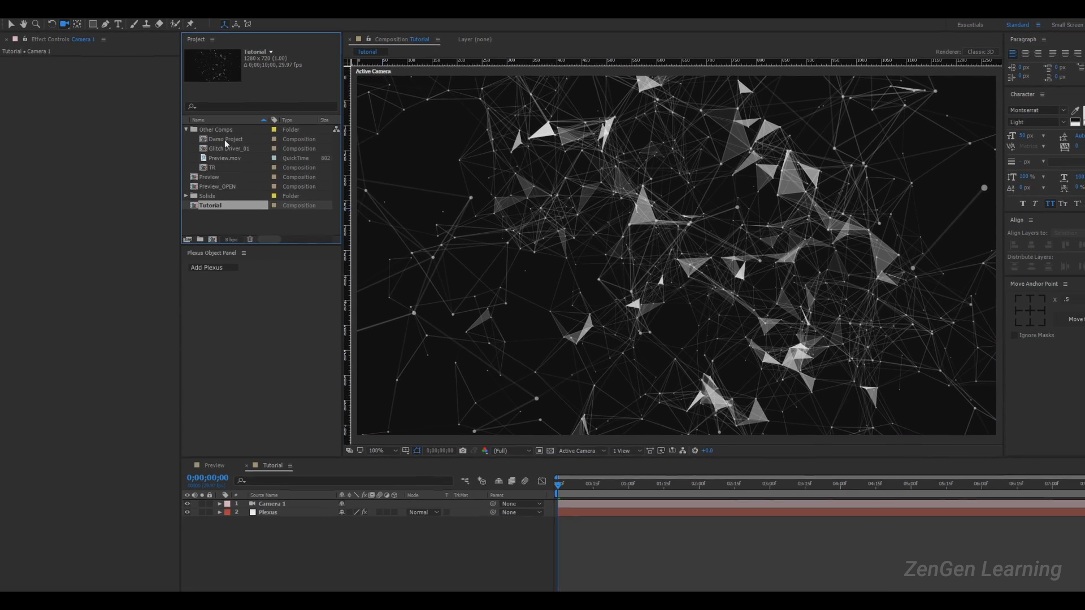
pyautogui.click(240, 148)
pyautogui.doubleClick(215, 135)
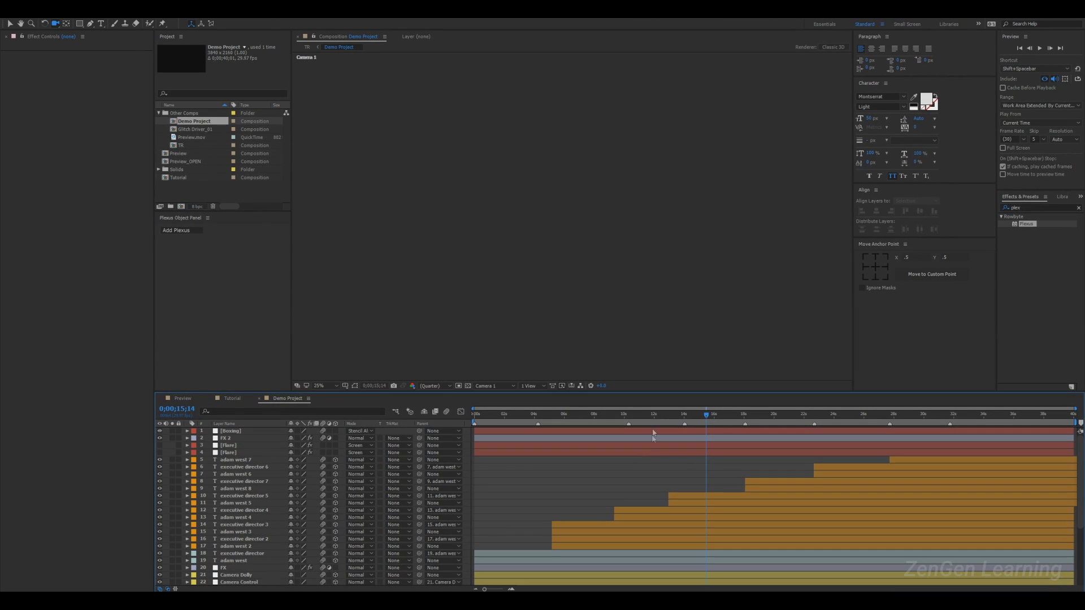
pyautogui.click(662, 416)
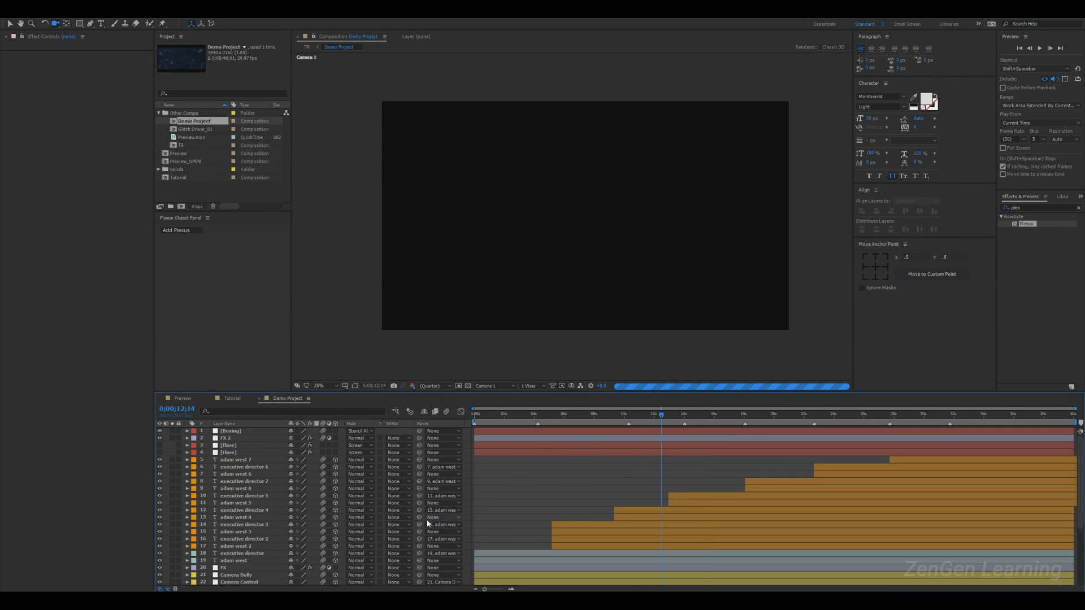
pyautogui.scroll(-4, 244, 512)
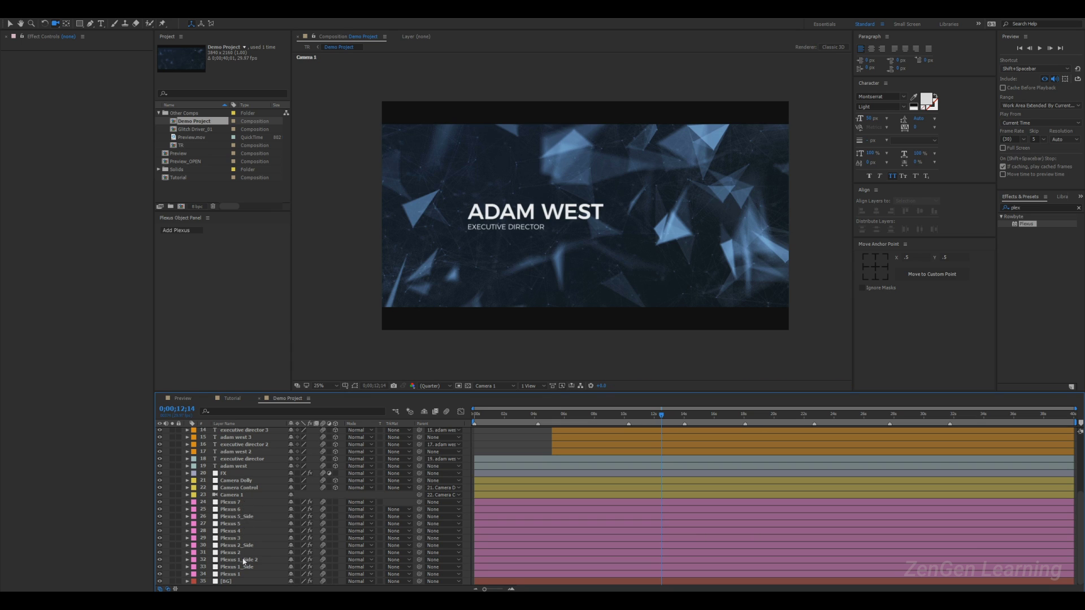
pyautogui.scroll(3, 242, 529)
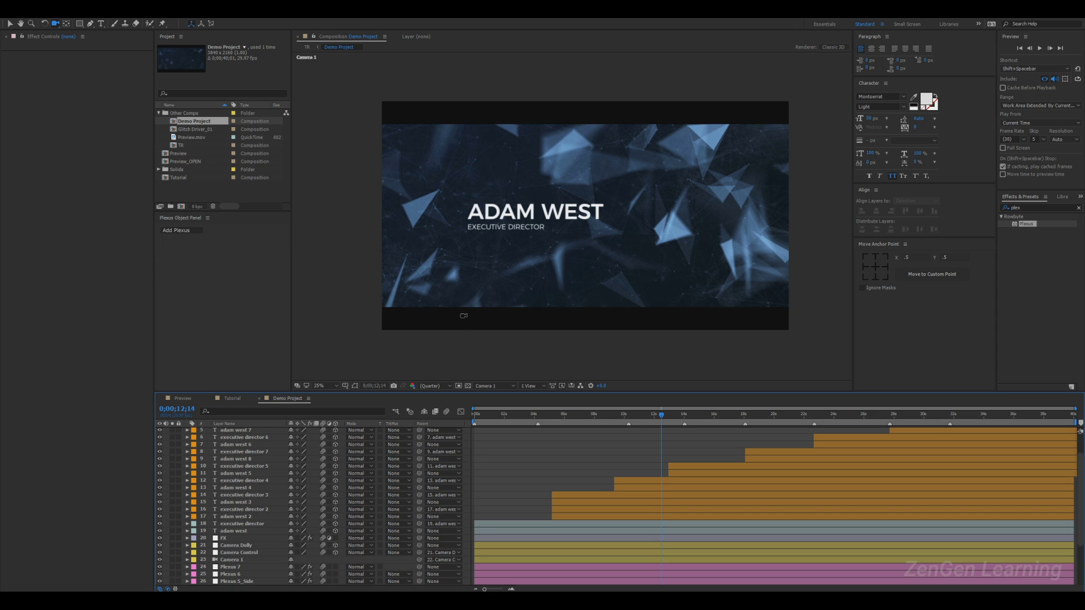
pyautogui.press('v')
pyautogui.scroll(-3, 572, 449)
pyautogui.scroll(4, 572, 448)
# - Scrub the Demo Project composition between about 5 and 8 seconds for reference, and return to the Tutorial composition
pyautogui.moveTo(551, 416); pyautogui.dragTo(558, 417)
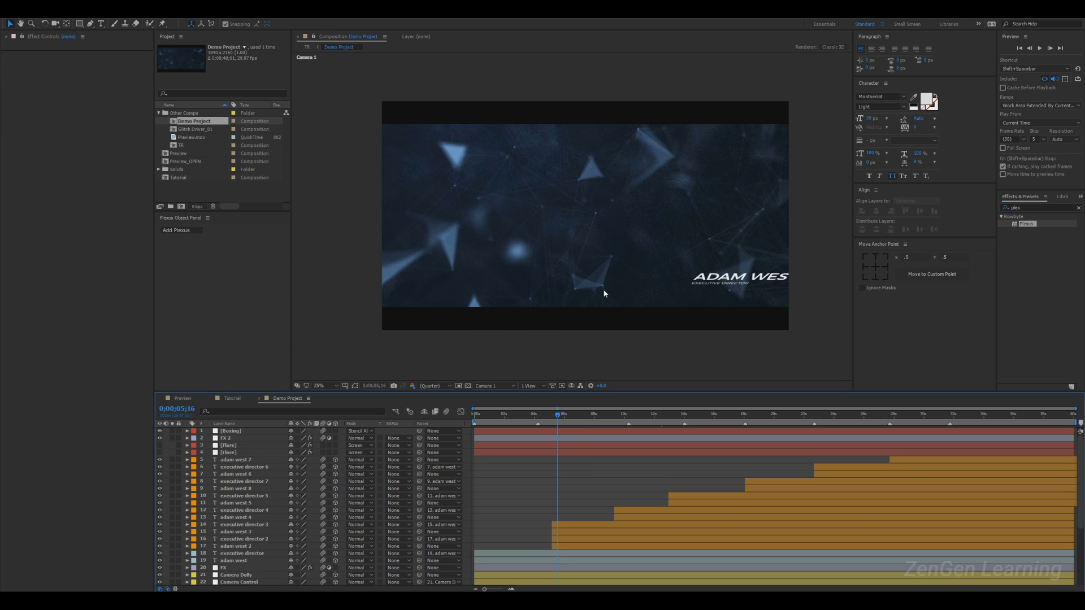
pyautogui.click(569, 415)
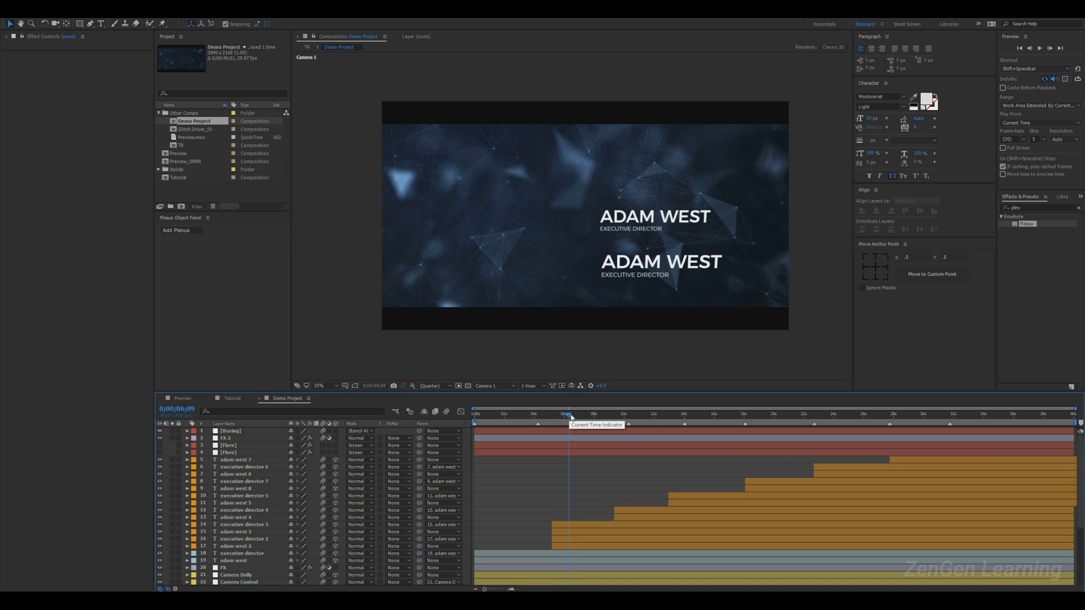
pyautogui.moveTo(571, 417); pyautogui.dragTo(581, 418)
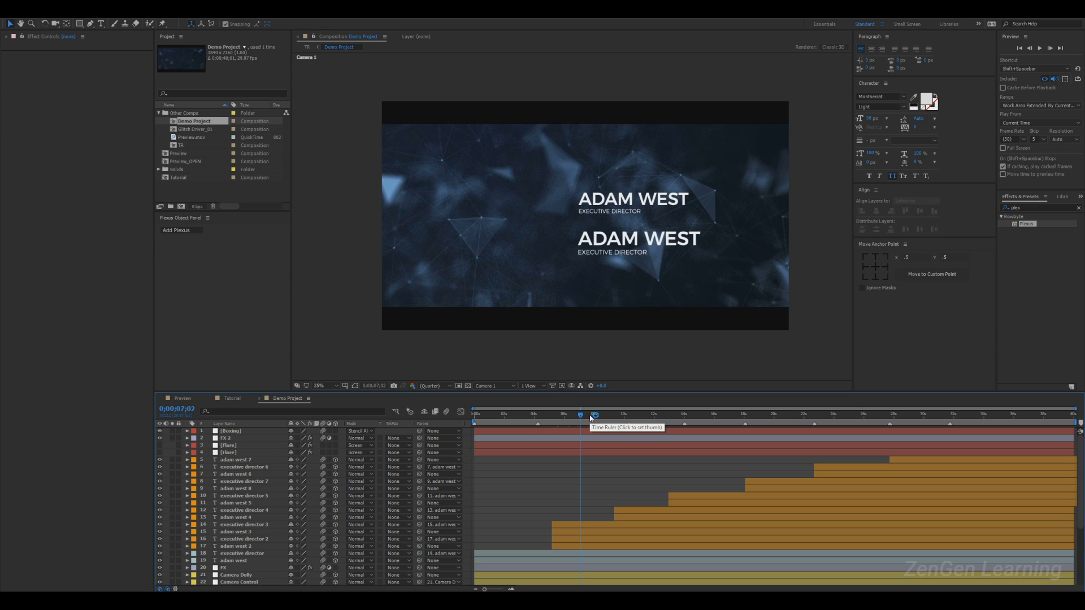
pyautogui.click(590, 417)
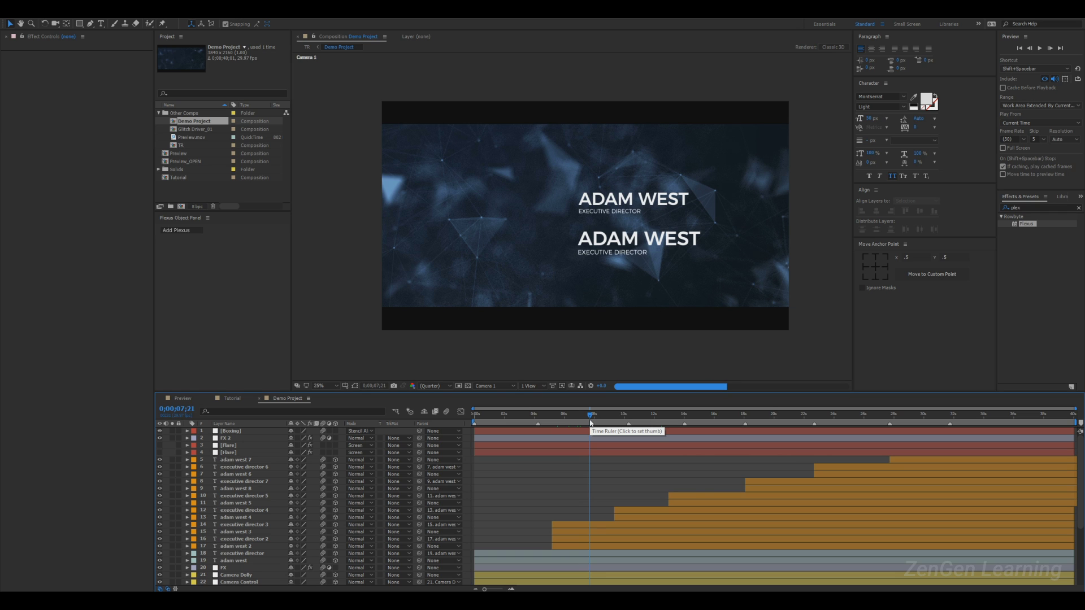
pyautogui.click(196, 398)
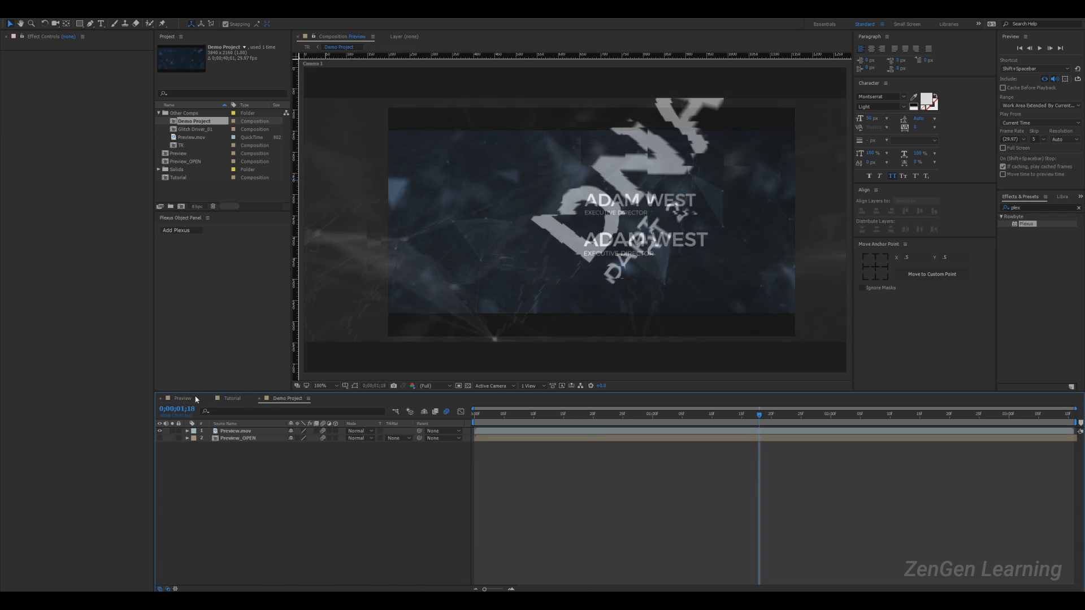
pyautogui.click(232, 398)
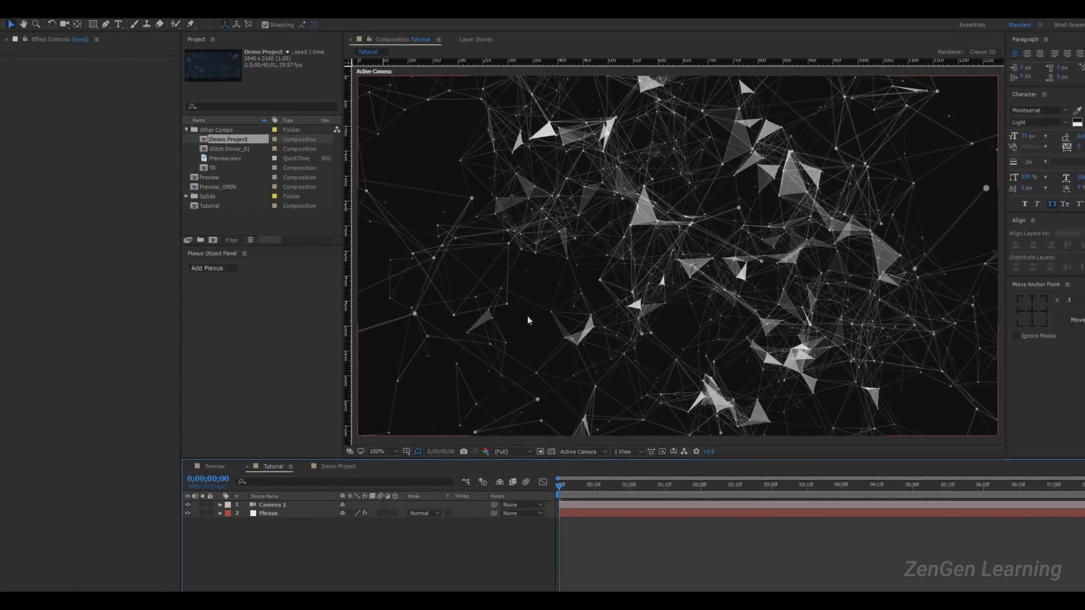
# - Orbit the Tutorial camera around the Plexus network and compare its view with the Demo Project composition
pyautogui.click(65, 24)
pyautogui.moveTo(671, 202); pyautogui.dragTo(624, 206)
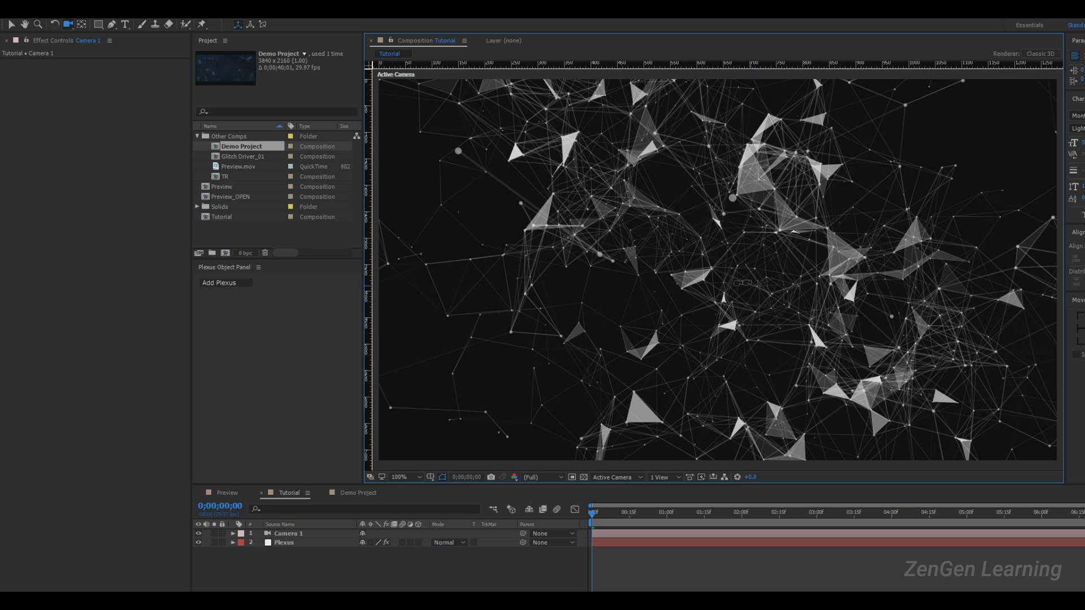
pyautogui.click(352, 494)
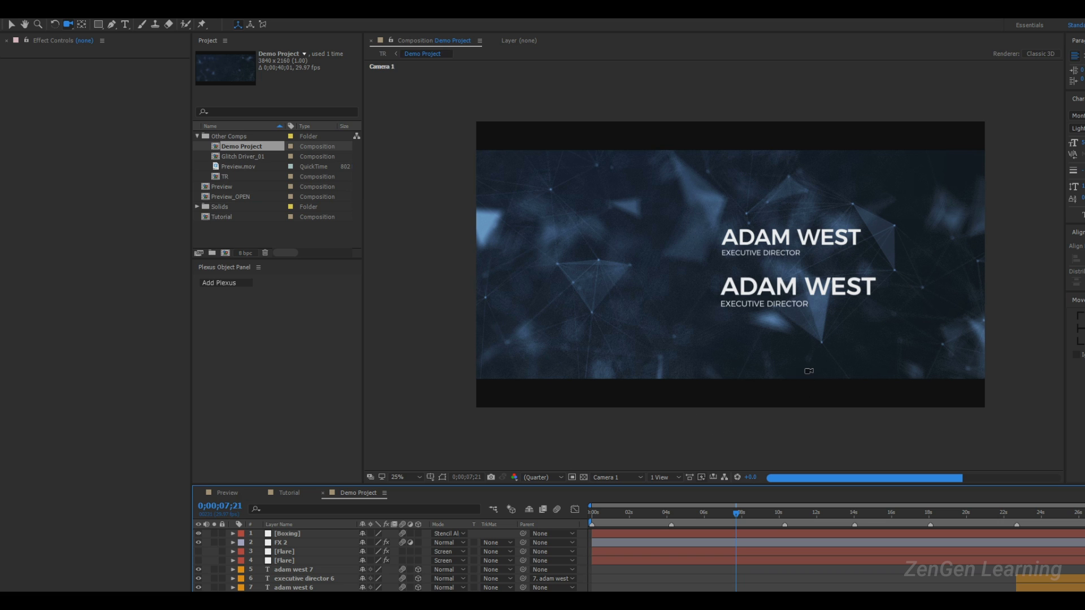
pyautogui.click(289, 493)
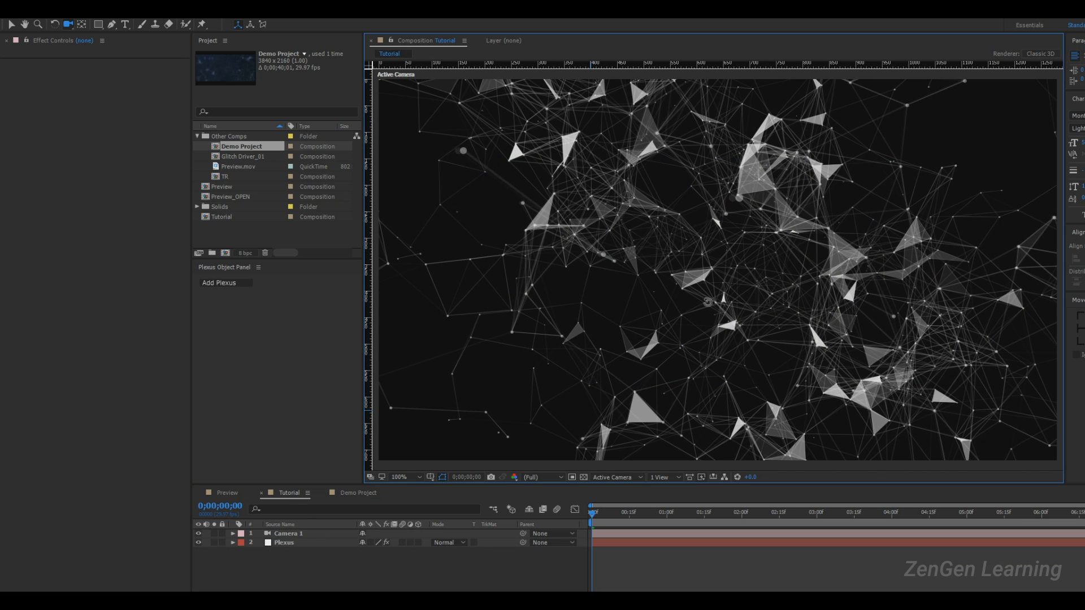
pyautogui.moveTo(685, 243); pyautogui.dragTo(608, 328)
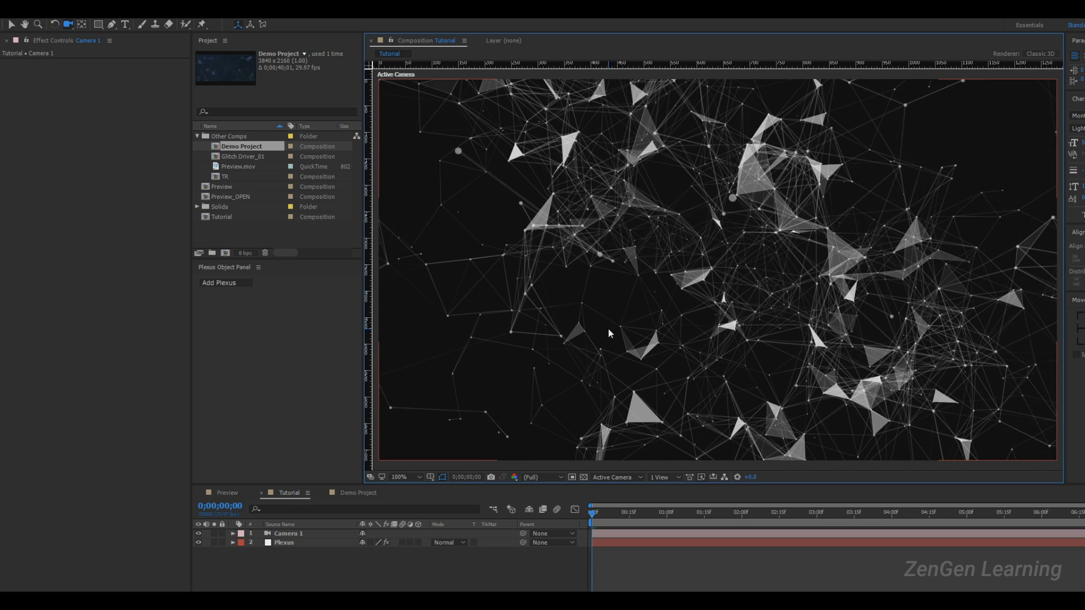
# - Delete the orbited camera and add a fresh two-node 28mm camera to the Tutorial composition
pyautogui.click(303, 534)
pyautogui.press('Delete')
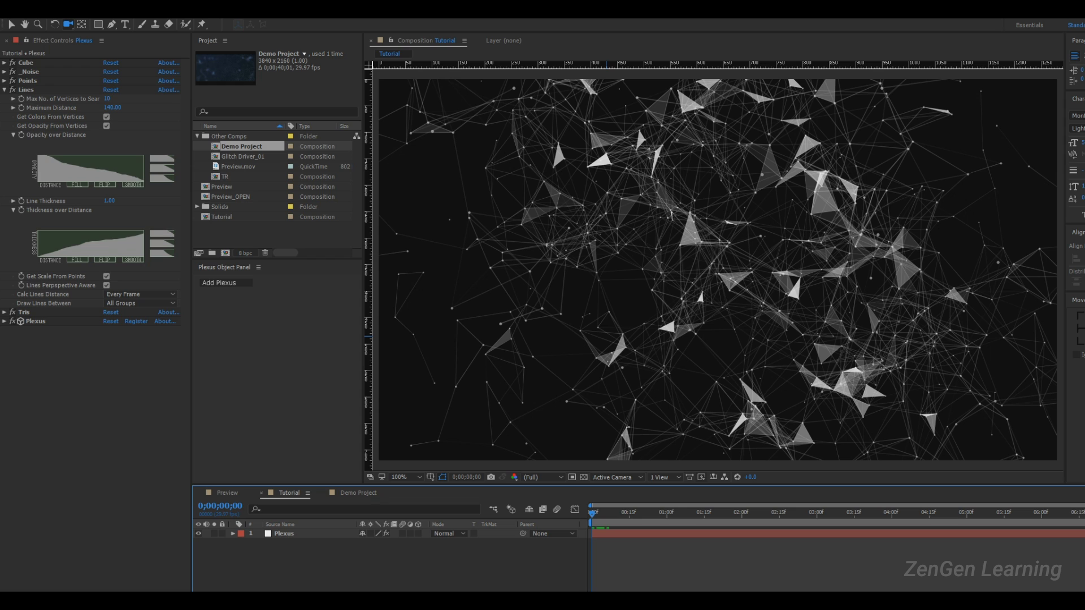
pyautogui.hotkey('ctrl', 'alt', 'shift', 'c')
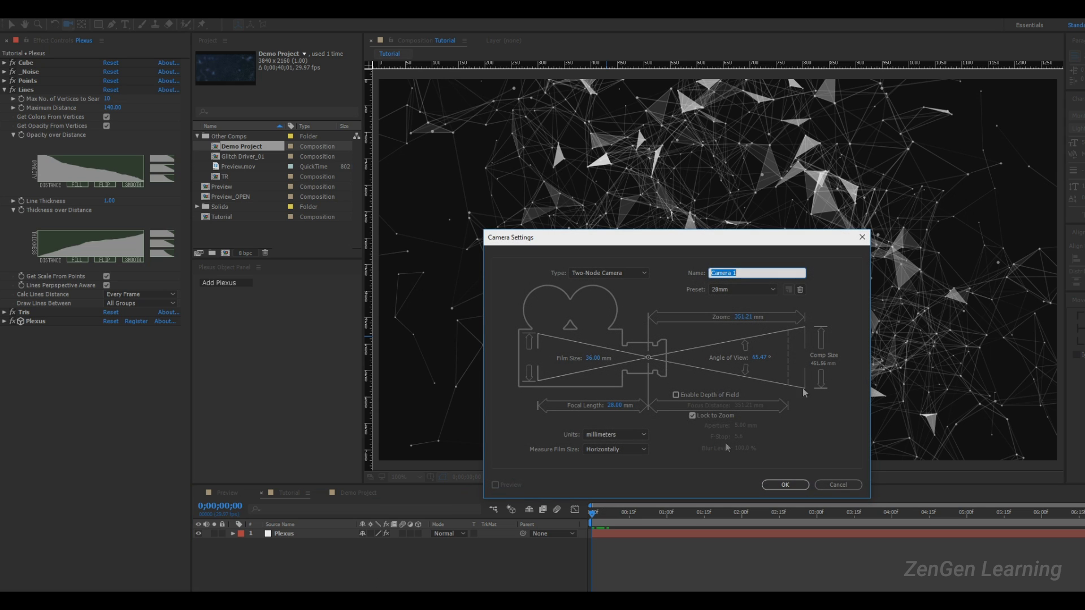
pyautogui.click(786, 486)
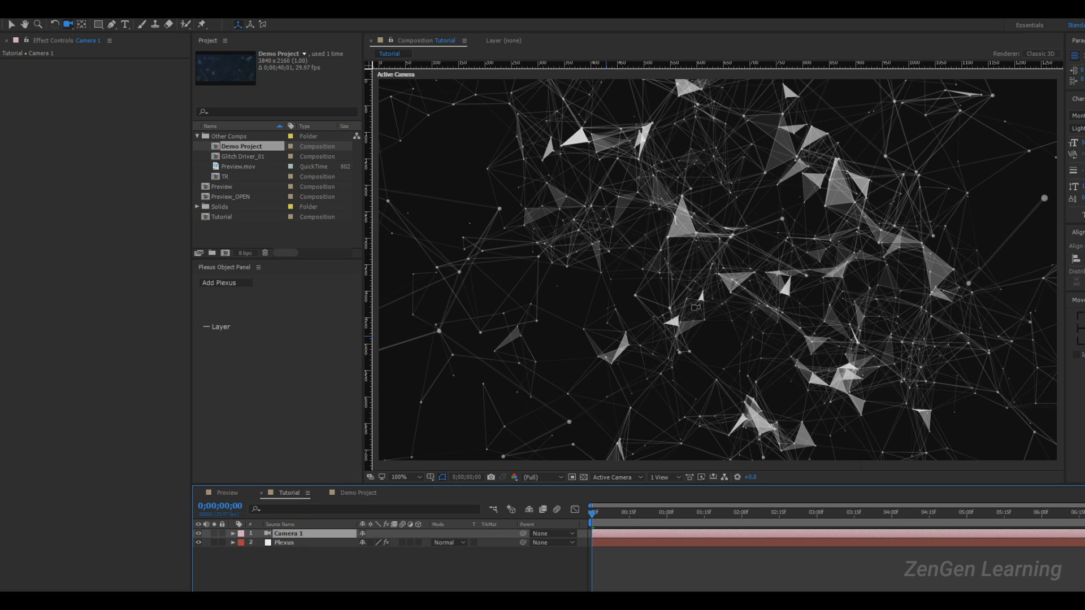
# - Reveal the Transform properties of the Cube geometry on the Plexus layer
pyautogui.click(292, 545)
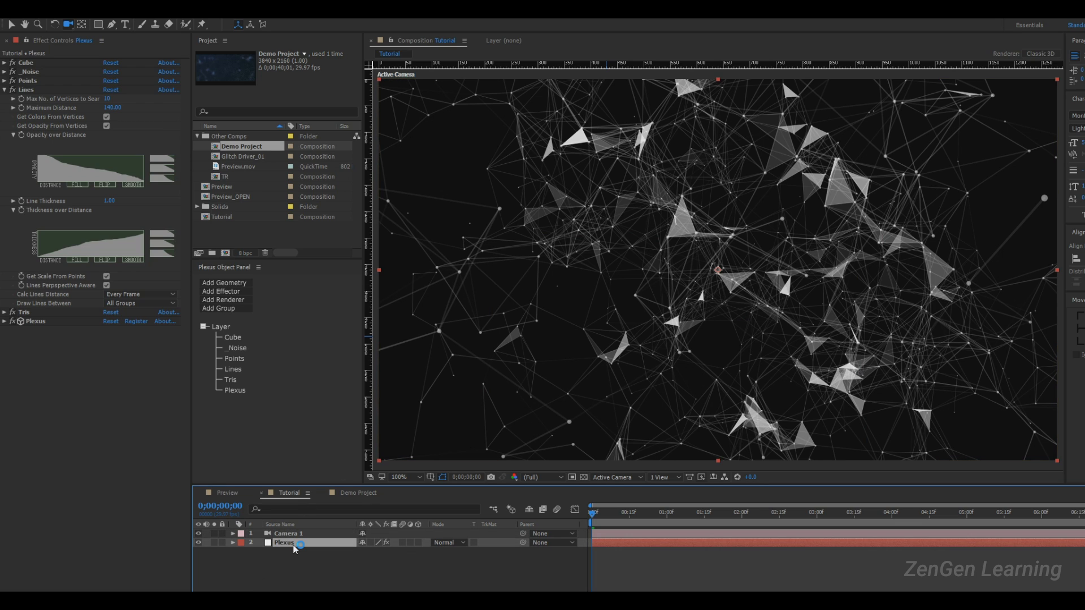
pyautogui.click(27, 63)
pyautogui.click(233, 337)
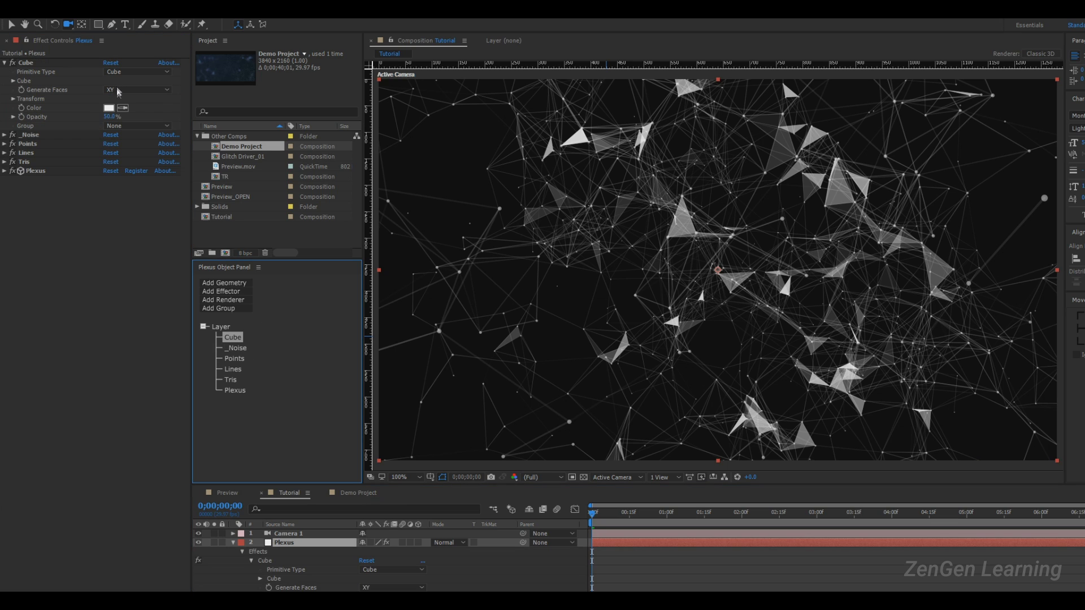
pyautogui.click(13, 99)
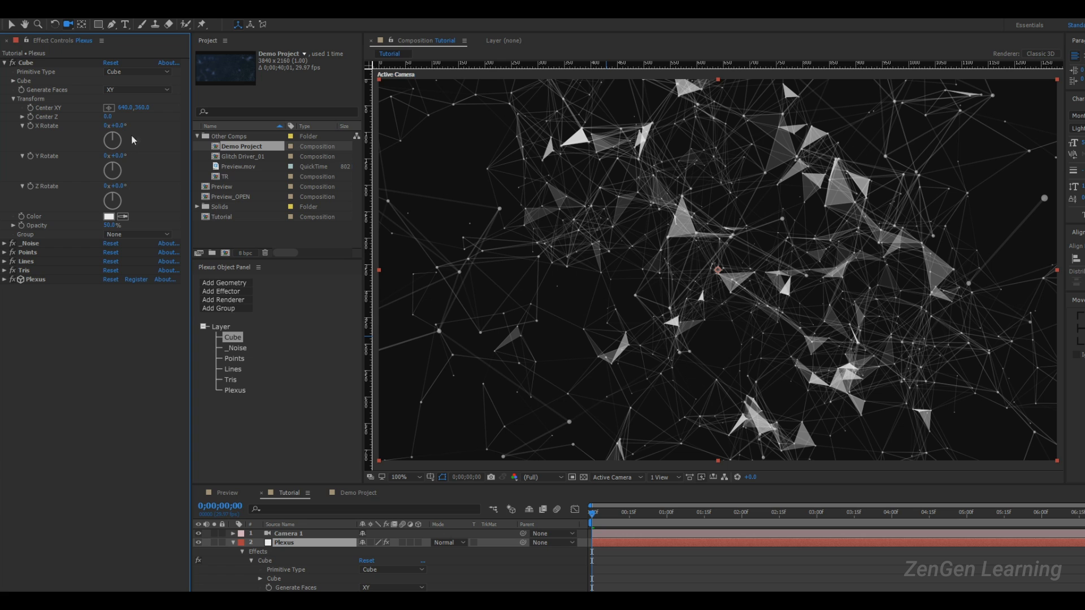
# - Try an X Rotate of 127° on the Cube geometry and undo the change
pyautogui.moveTo(119, 125); pyautogui.dragTo(190, 128)
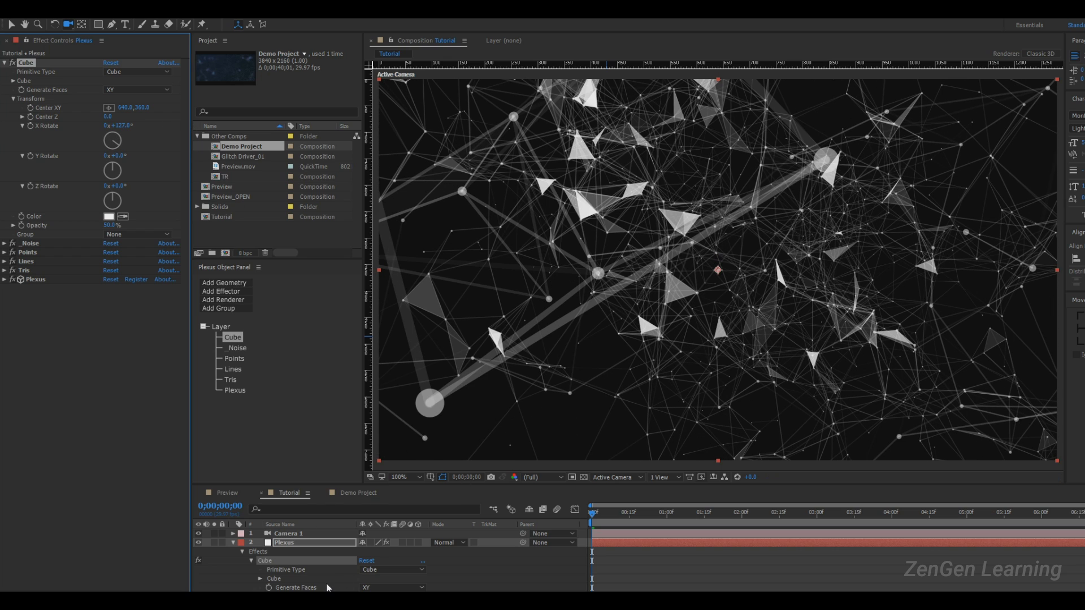
pyautogui.hotkey('ctrl', 'z')
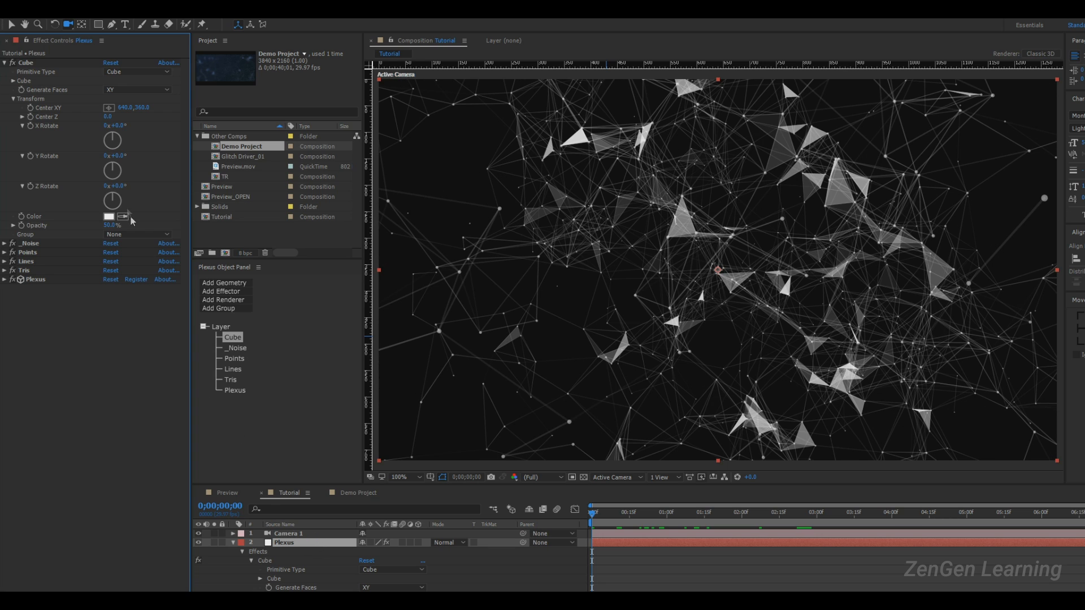
# - Rotate the Cube geometry to a Y Rotate of about 113° and move its center to 640, 291 with Center Z about -320
pyautogui.moveTo(119, 156); pyautogui.dragTo(169, 153)
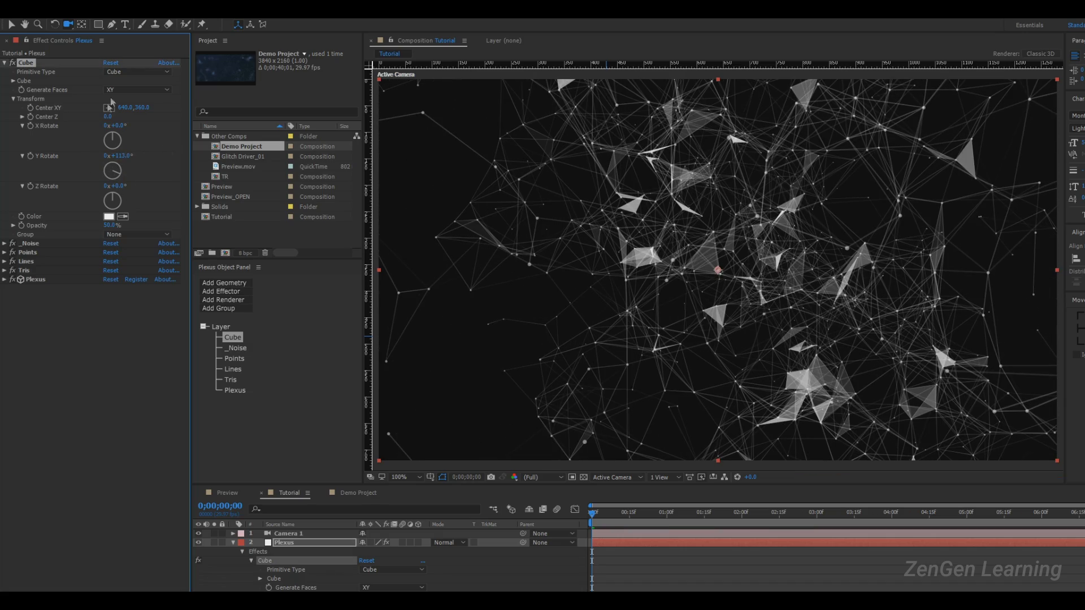
pyautogui.moveTo(108, 117); pyautogui.dragTo(1, 125)
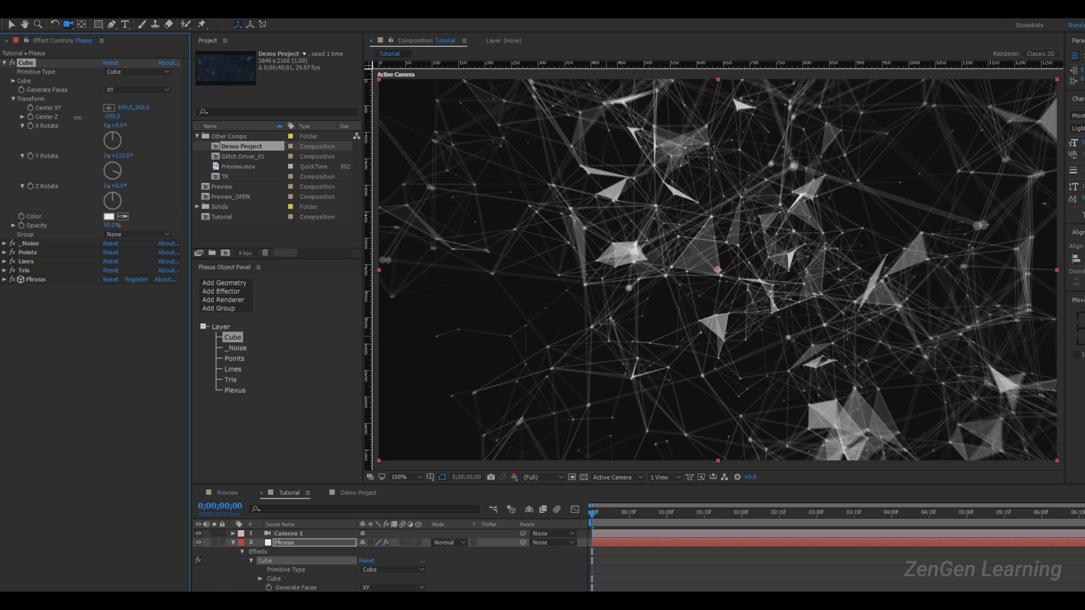
pyautogui.moveTo(112, 117); pyautogui.dragTo(73, 130)
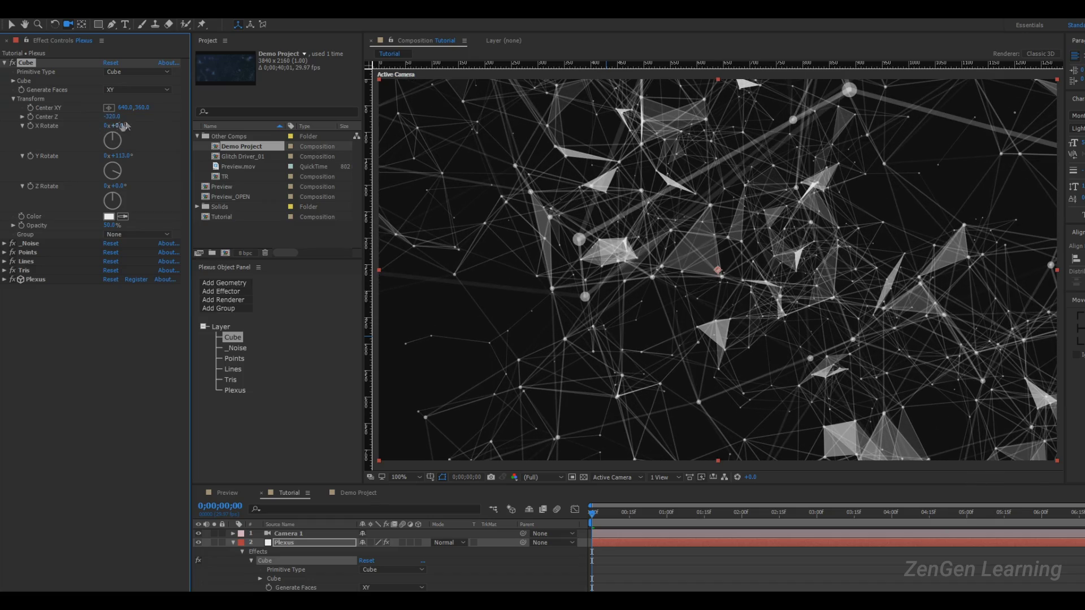
pyautogui.moveTo(141, 108); pyautogui.dragTo(249, 171)
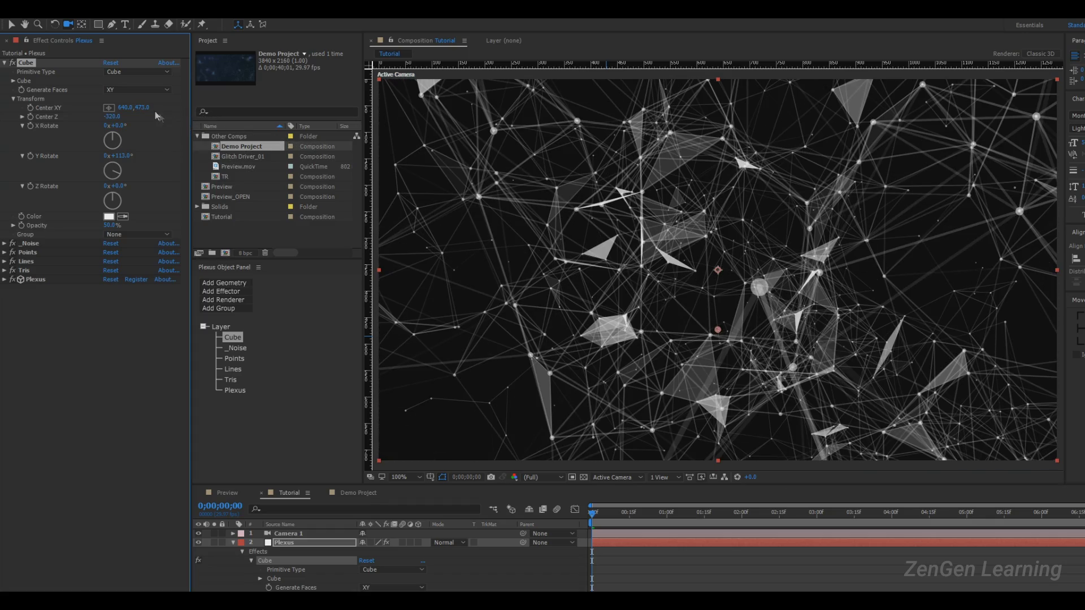
pyautogui.moveTo(143, 107); pyautogui.dragTo(48, 109)
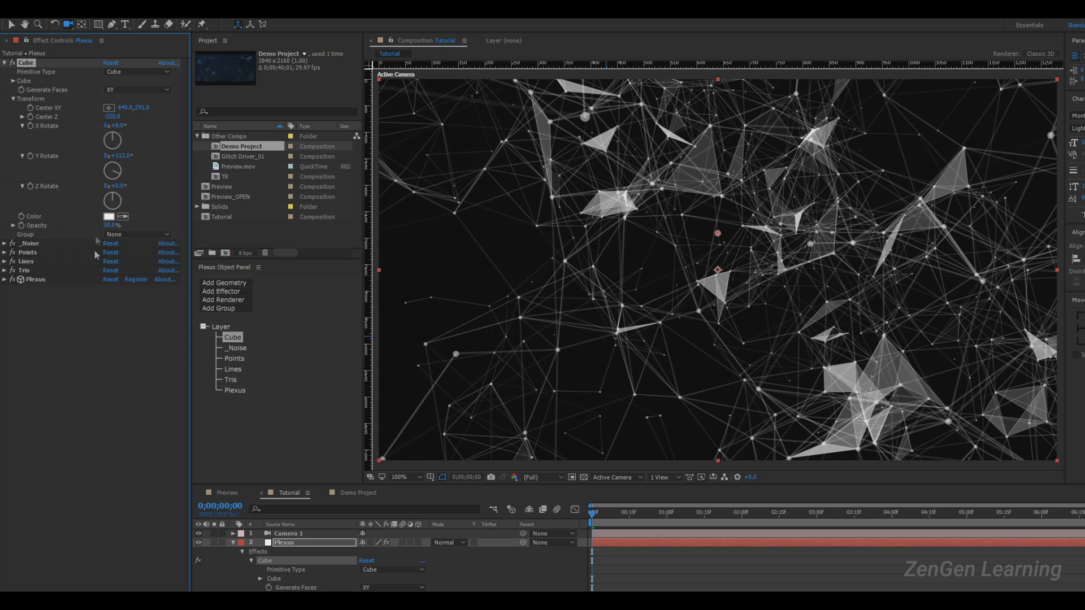
# - Set the Noise effector's Noise Amplitude to 2500 and shift the Cube geometry's Center XY slightly to the left
pyautogui.click(237, 348)
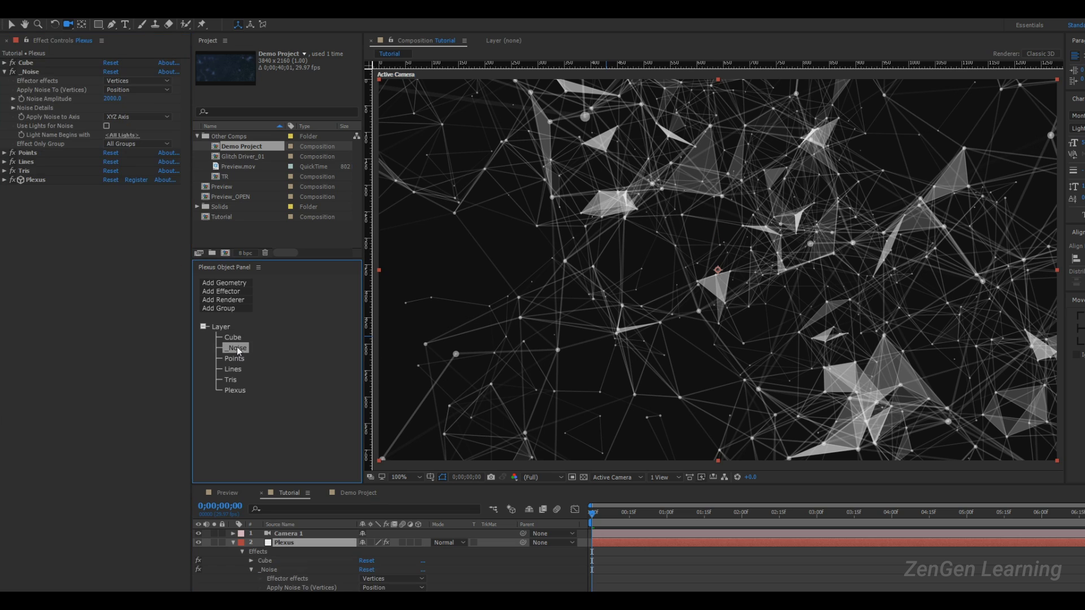
pyautogui.click(113, 98)
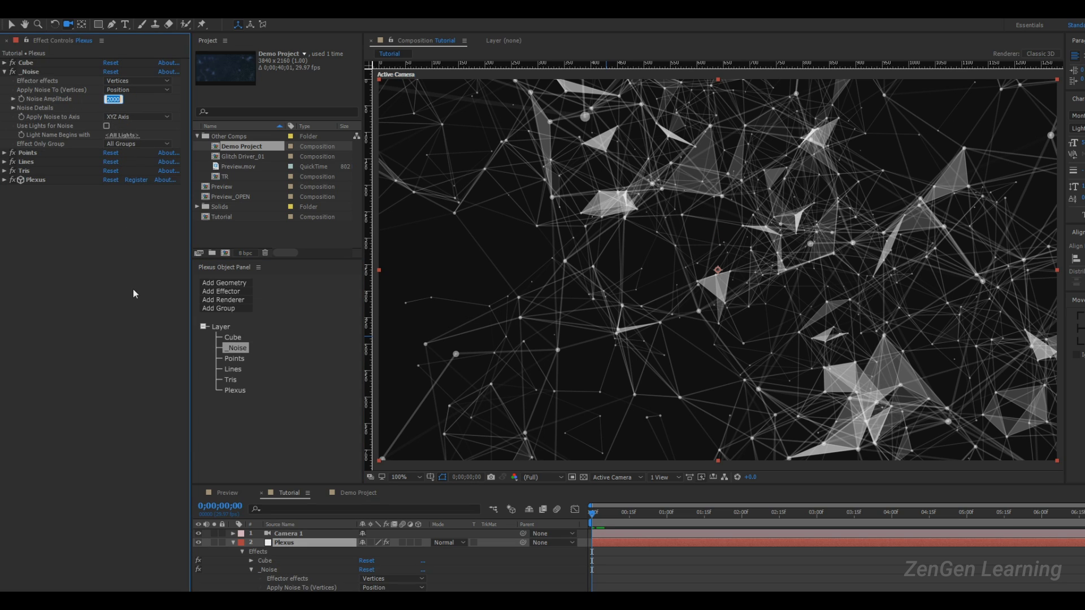
pyautogui.write('2')
pyautogui.press('Return')
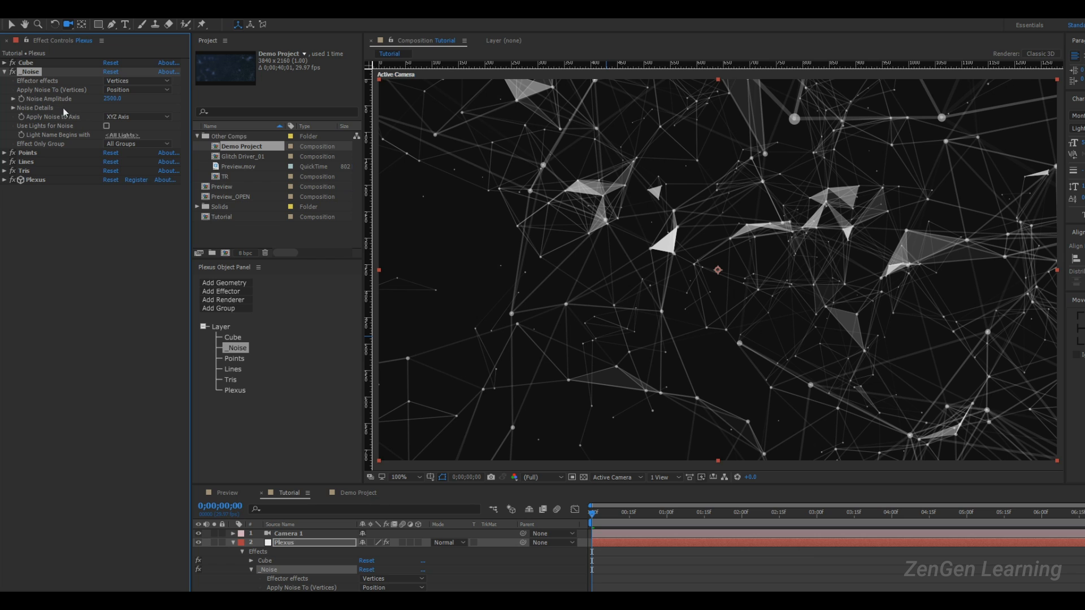
pyautogui.click(242, 339)
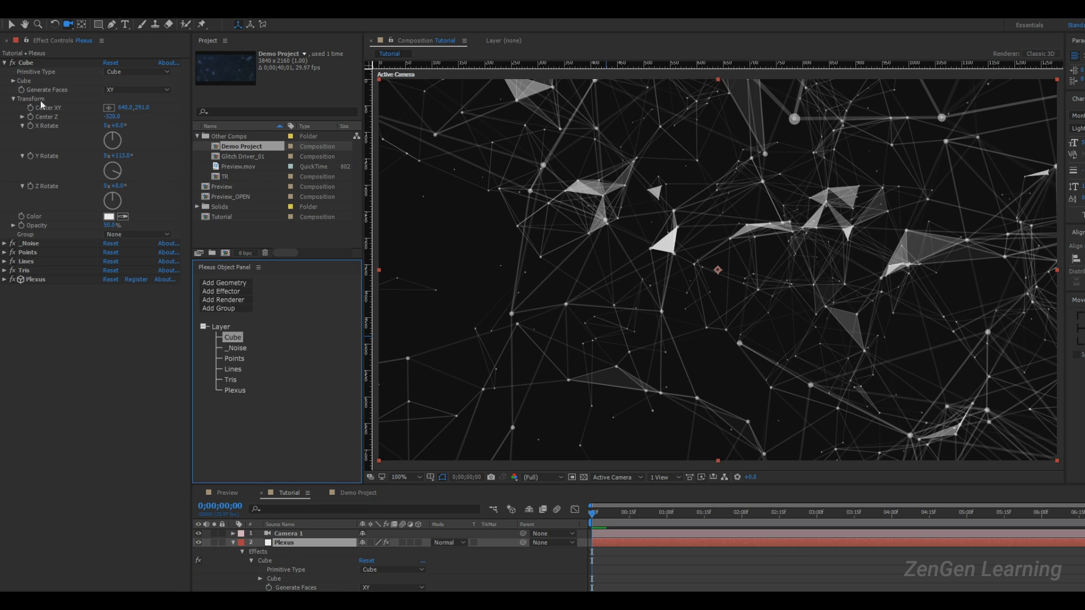
pyautogui.moveTo(126, 107); pyautogui.dragTo(81, 107)
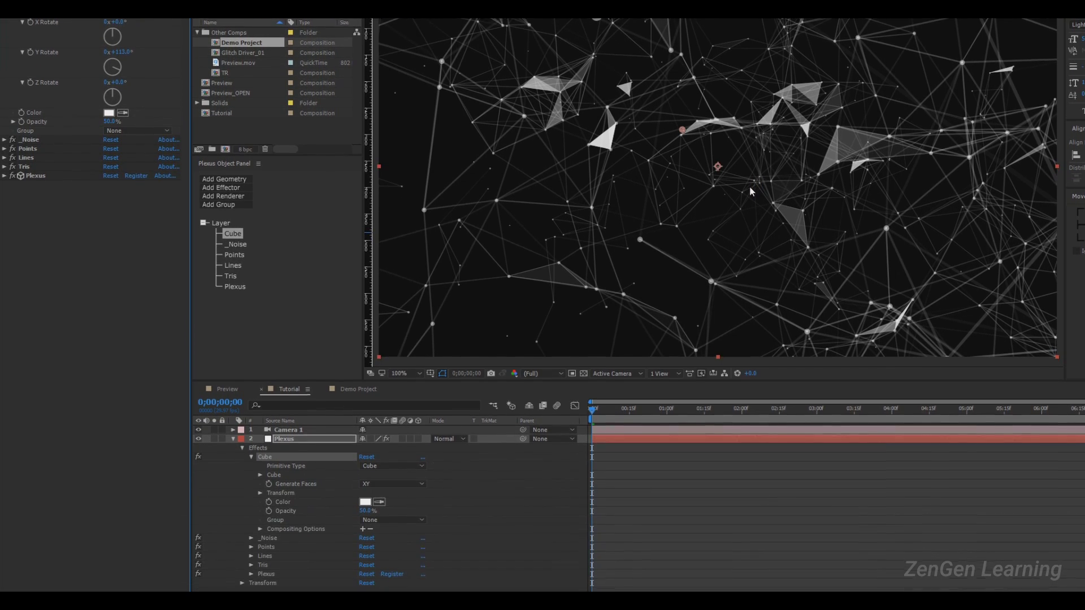
# - Reveal the Camera Options of Camera 1 and switch its Depth of Field on
pyautogui.click(317, 407)
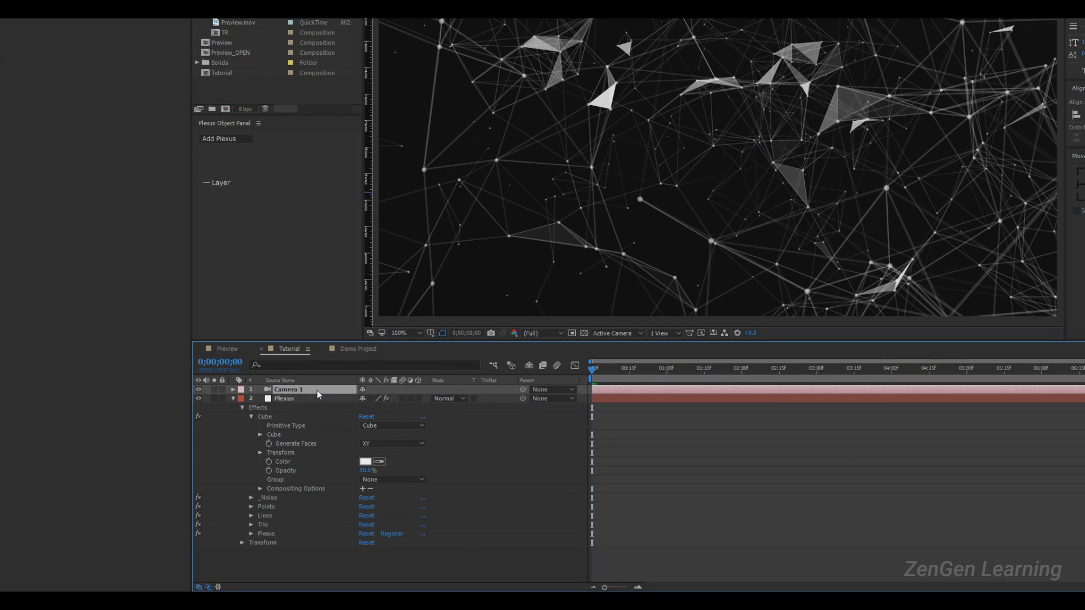
pyautogui.press('a')
pyautogui.press('a')
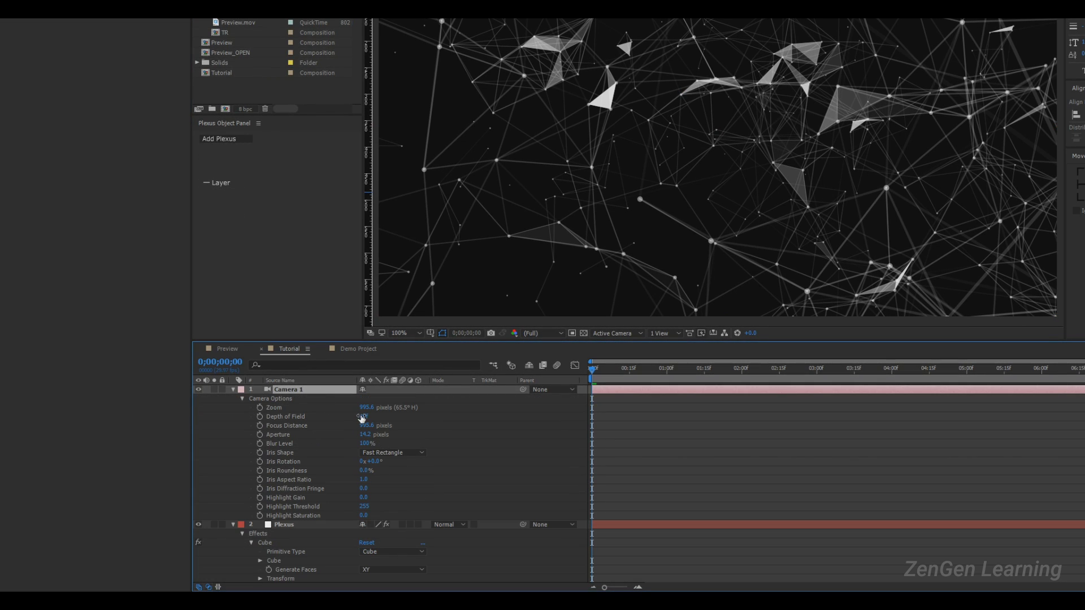
pyautogui.click(362, 417)
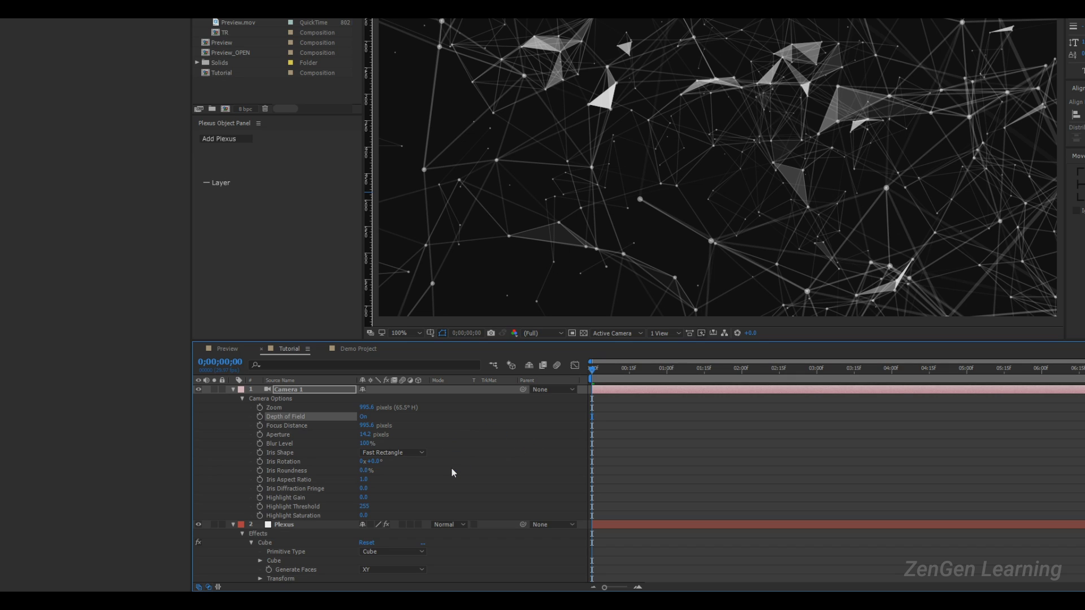
# - Enable Unified Rendering on the Plexus object and set its Depth of Field to Camera Settings
pyautogui.click(289, 526)
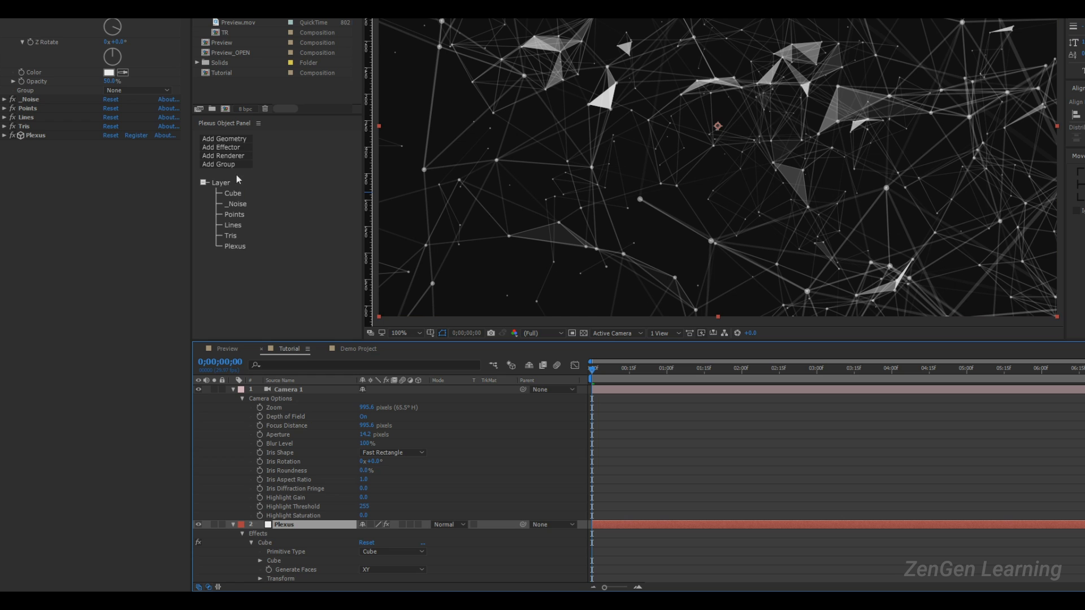
pyautogui.click(235, 246)
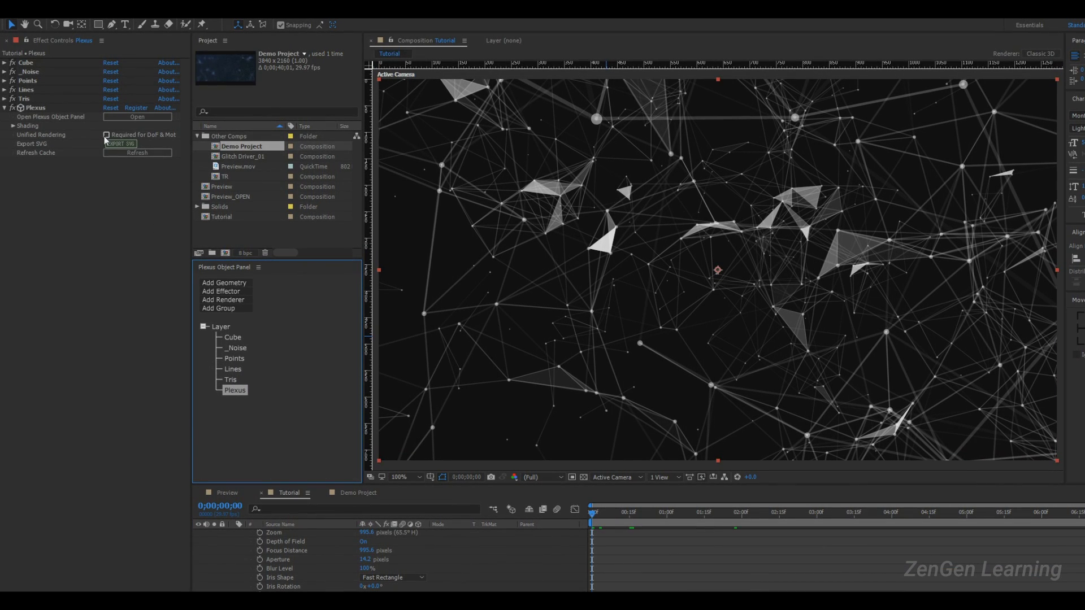
pyautogui.click(106, 136)
pyautogui.click(115, 135)
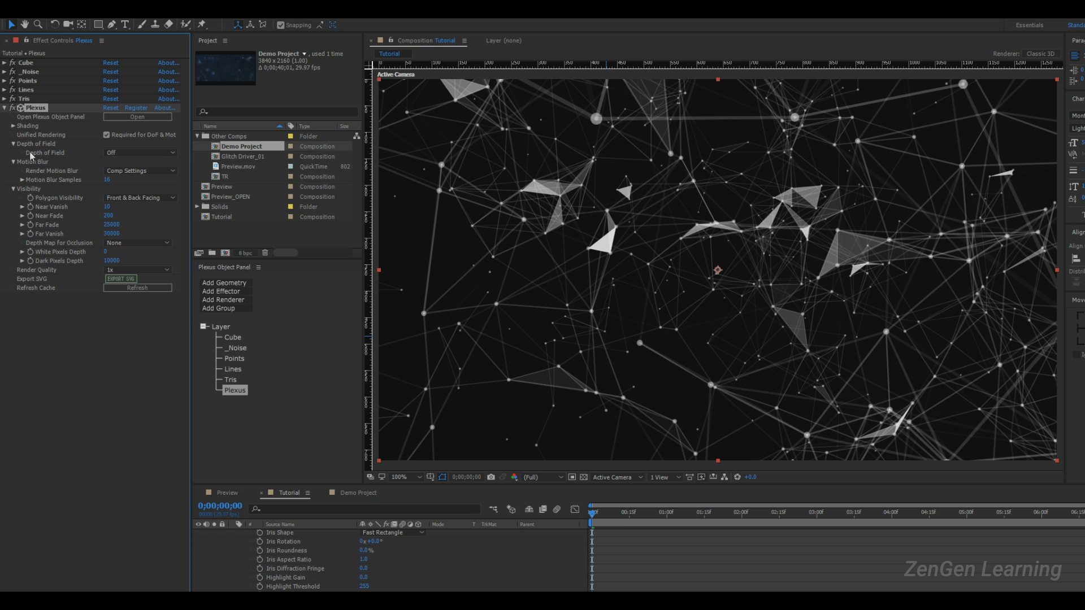
pyautogui.click(126, 153)
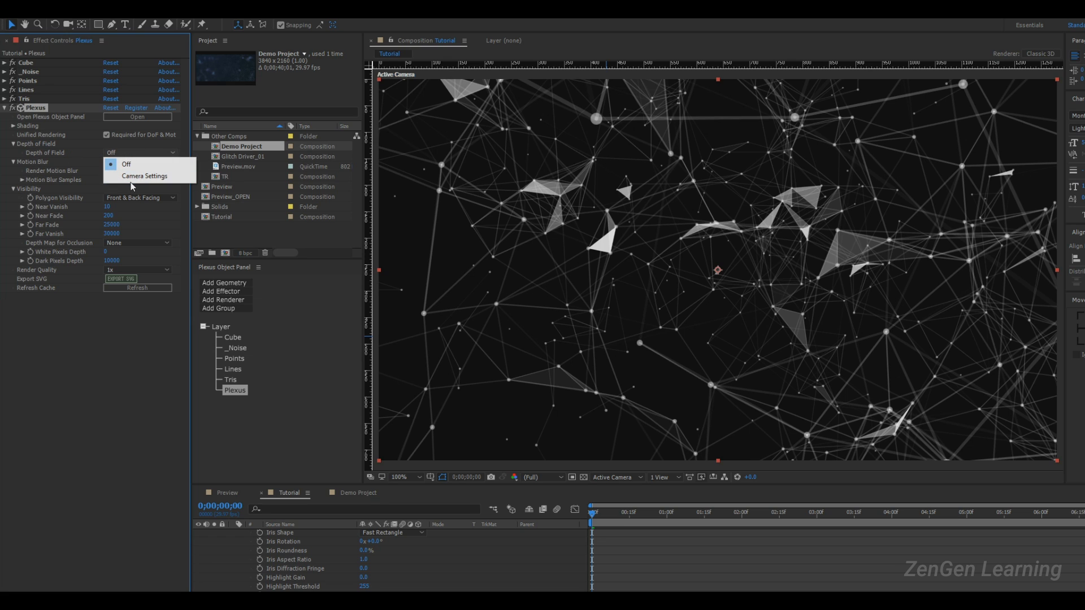
pyautogui.click(131, 177)
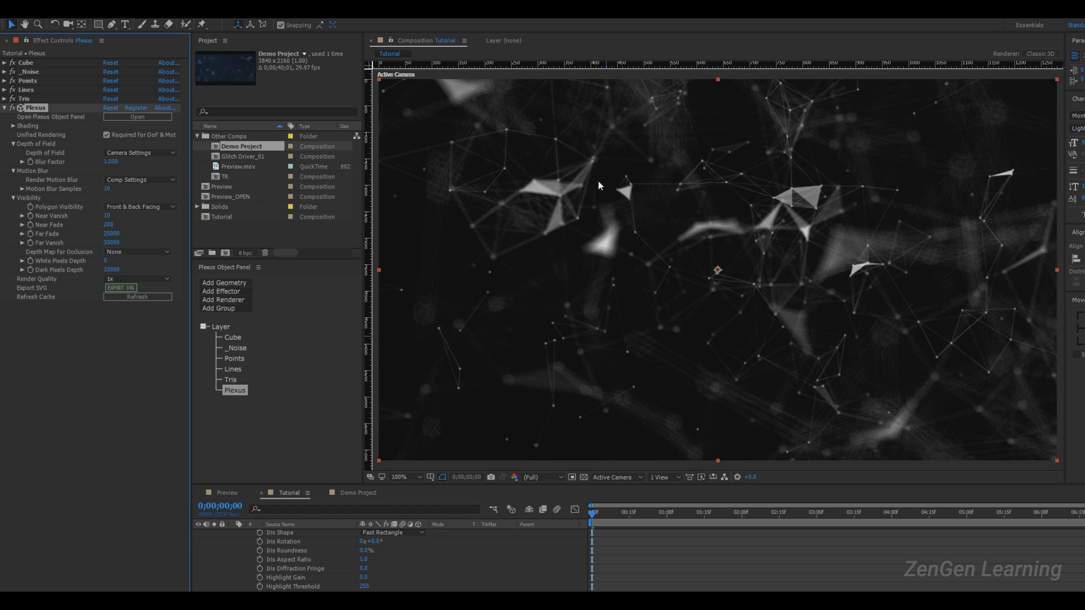
pyautogui.scroll(2, 307, 567)
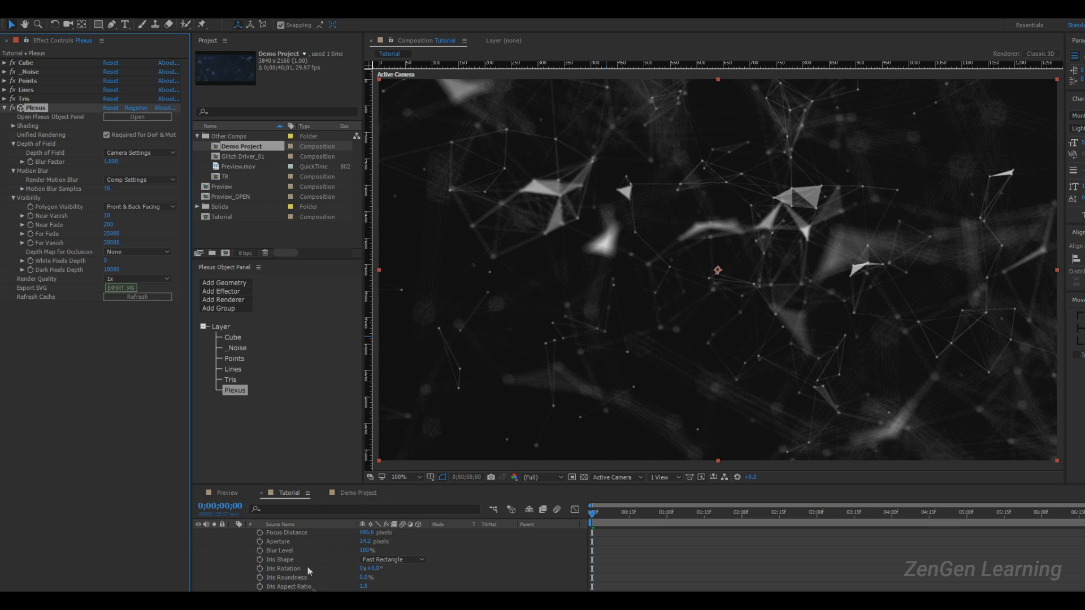
# - Raise the Lines renderer's Maximum Distance to 200, trying 175 and 180 on the way
pyautogui.click(233, 370)
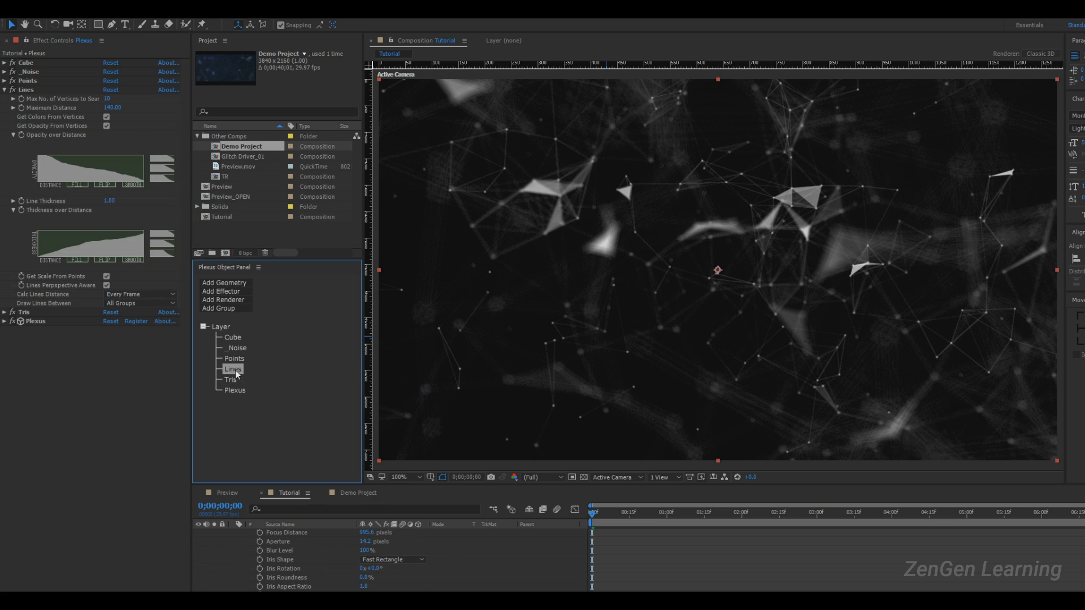
pyautogui.click(112, 107)
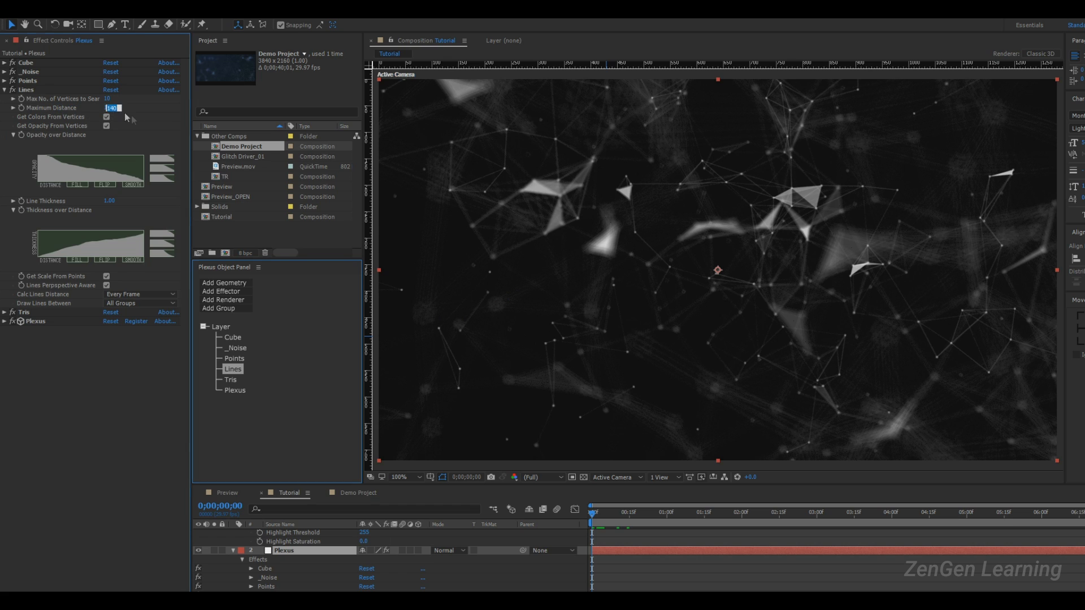
pyautogui.write('175')
pyautogui.press('Return')
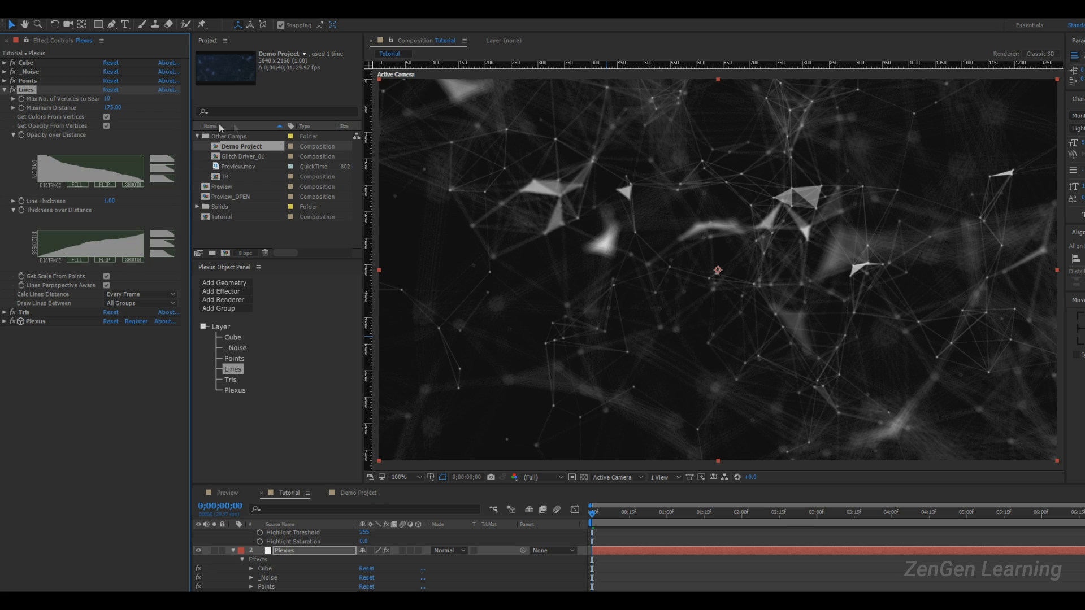
pyautogui.click(113, 107)
pyautogui.write('180')
pyautogui.press('Return')
pyautogui.click(113, 108)
pyautogui.write('200')
pyautogui.press('Return')
pyautogui.moveTo(702, 274); pyautogui.dragTo(721, 274)
pyautogui.hotkey('ctrl', 'z')
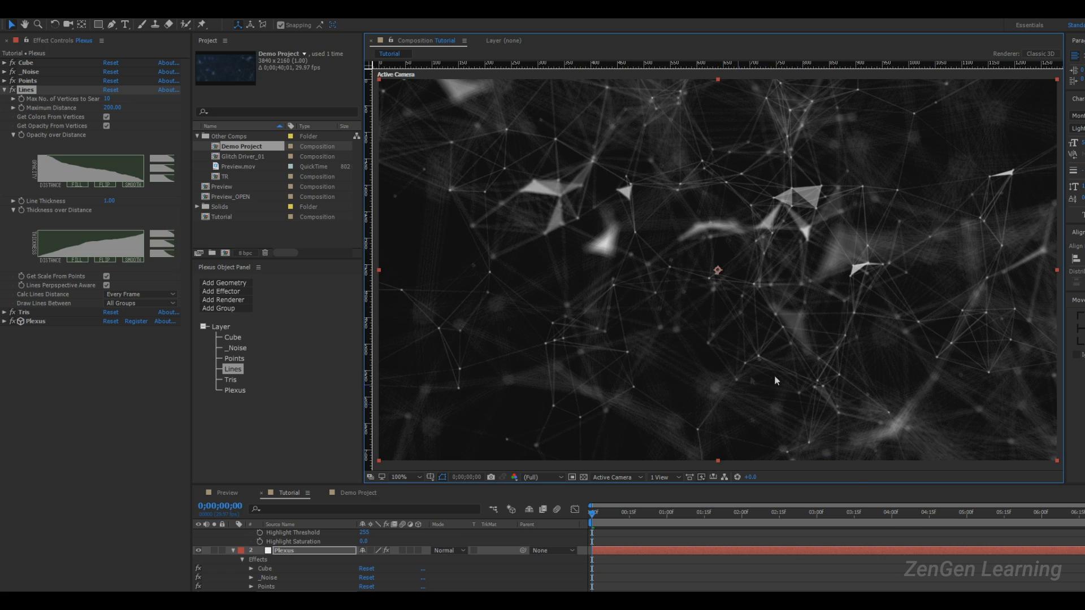
pyautogui.scroll(1, 897, 350)
pyautogui.scroll(-1, 897, 350)
# - Try a Render Quality of 6x on the Plexus object and restore it to 1x
pyautogui.click(284, 552)
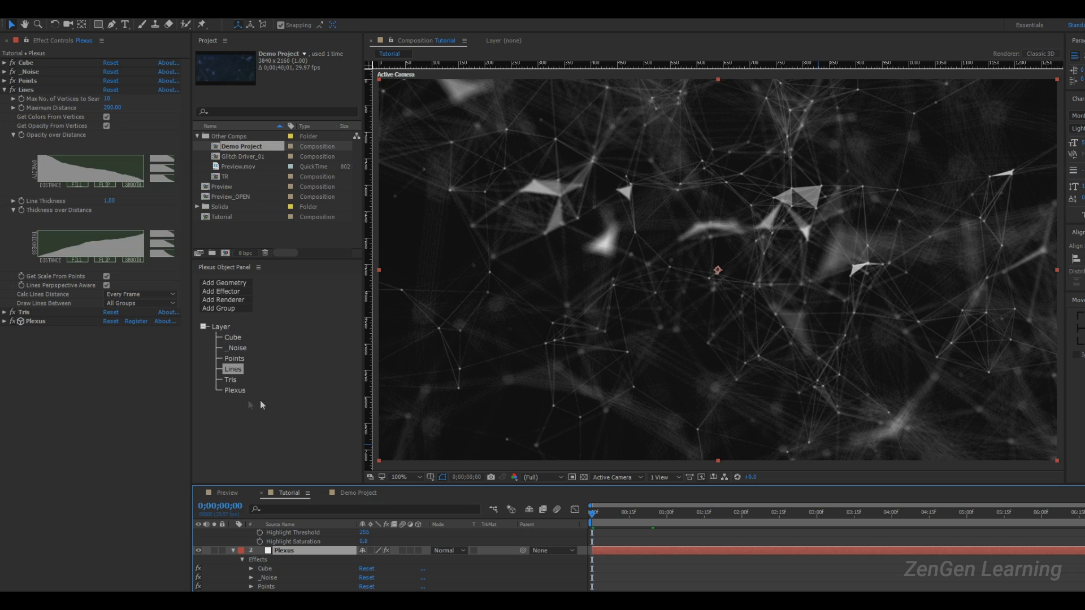
pyautogui.click(238, 390)
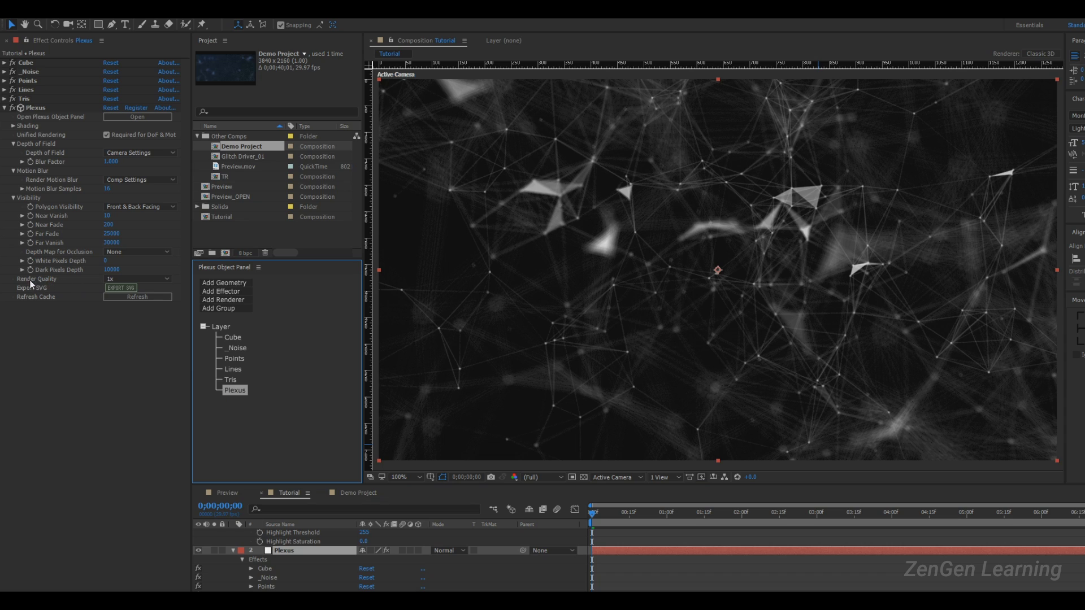
pyautogui.click(138, 279)
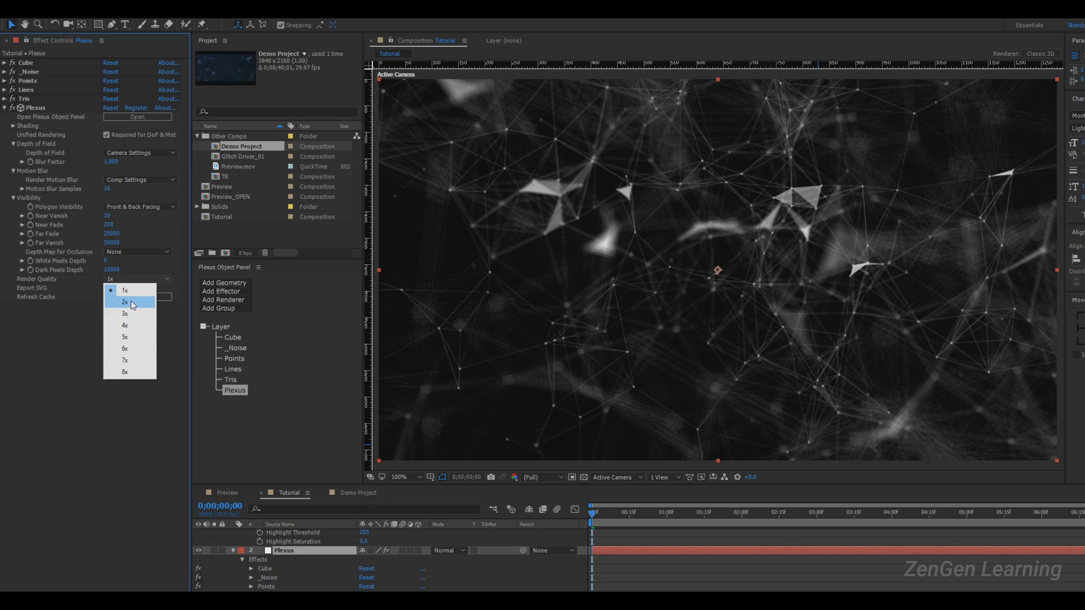
pyautogui.click(129, 354)
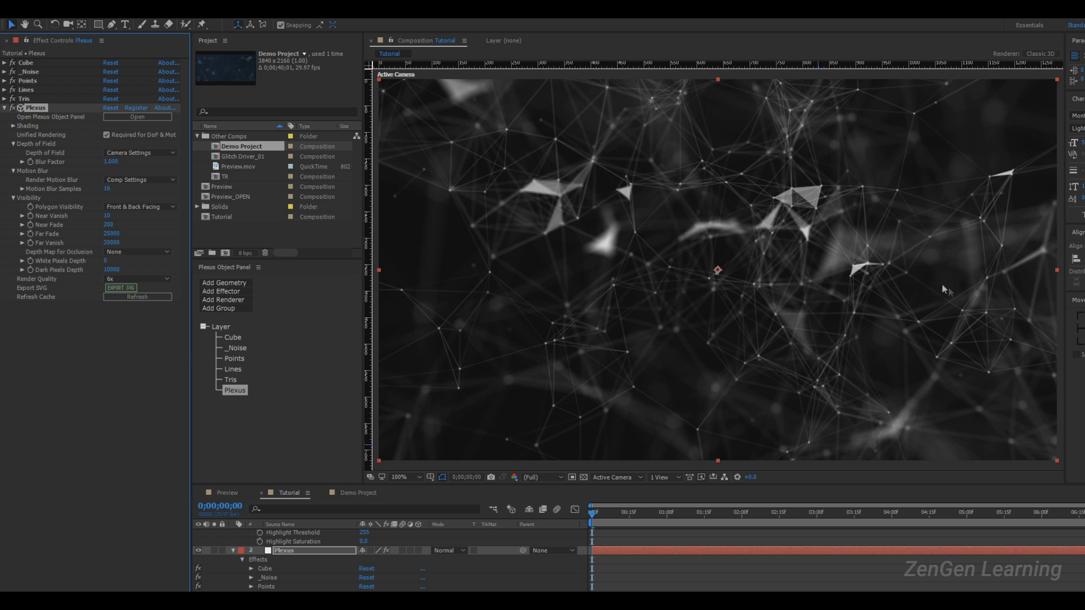
pyautogui.press('.')
pyautogui.moveTo(945, 257); pyautogui.dragTo(747, 485)
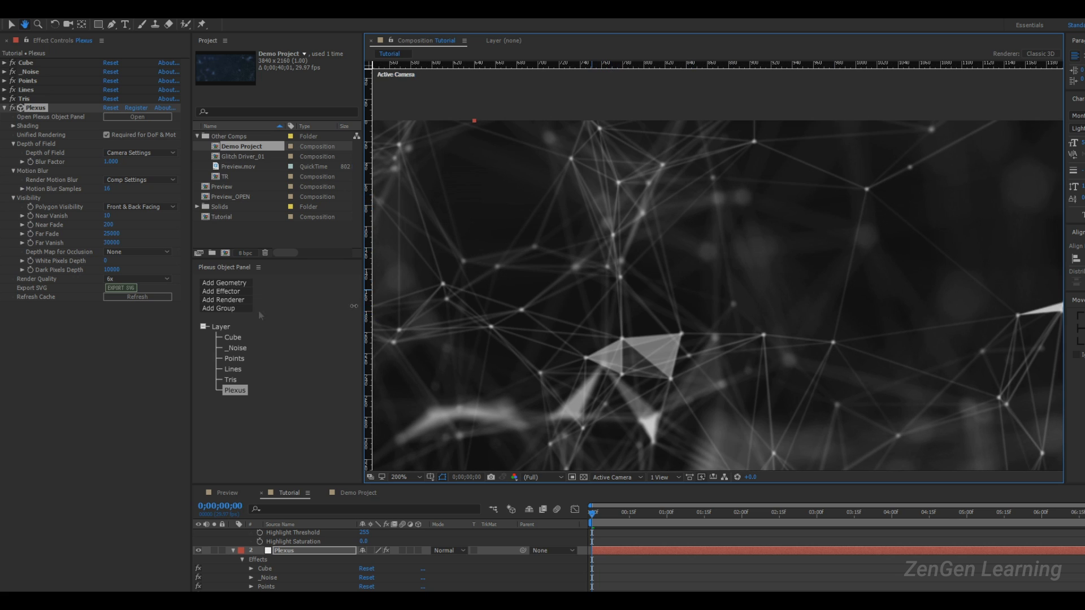
pyautogui.press('v')
pyautogui.click(150, 280)
pyautogui.click(148, 293)
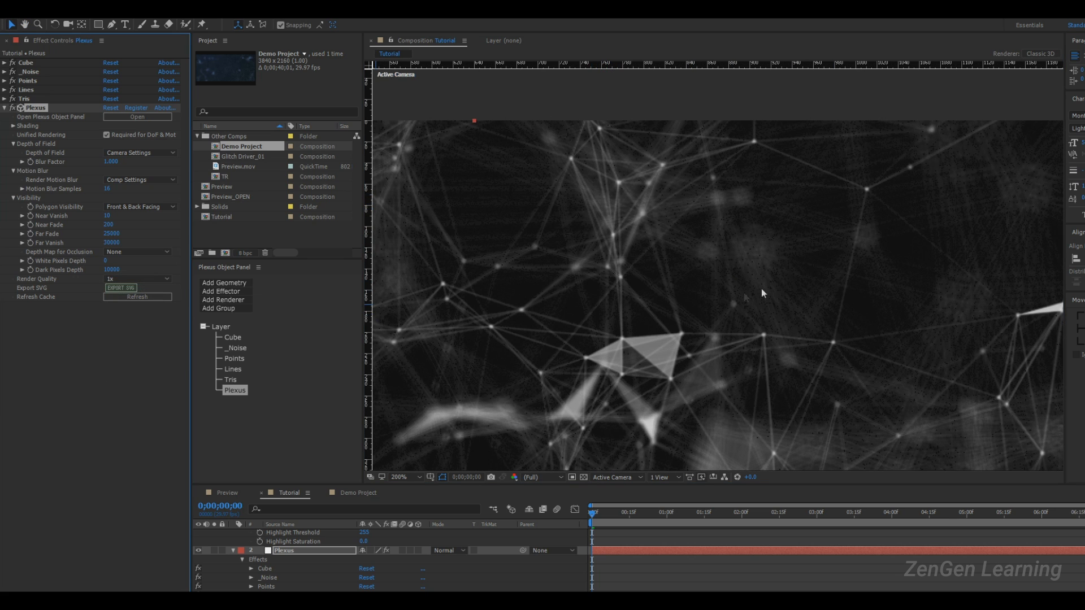
pyautogui.scroll(-1, 724, 290)
pyautogui.moveTo(594, 334); pyautogui.dragTo(710, 222)
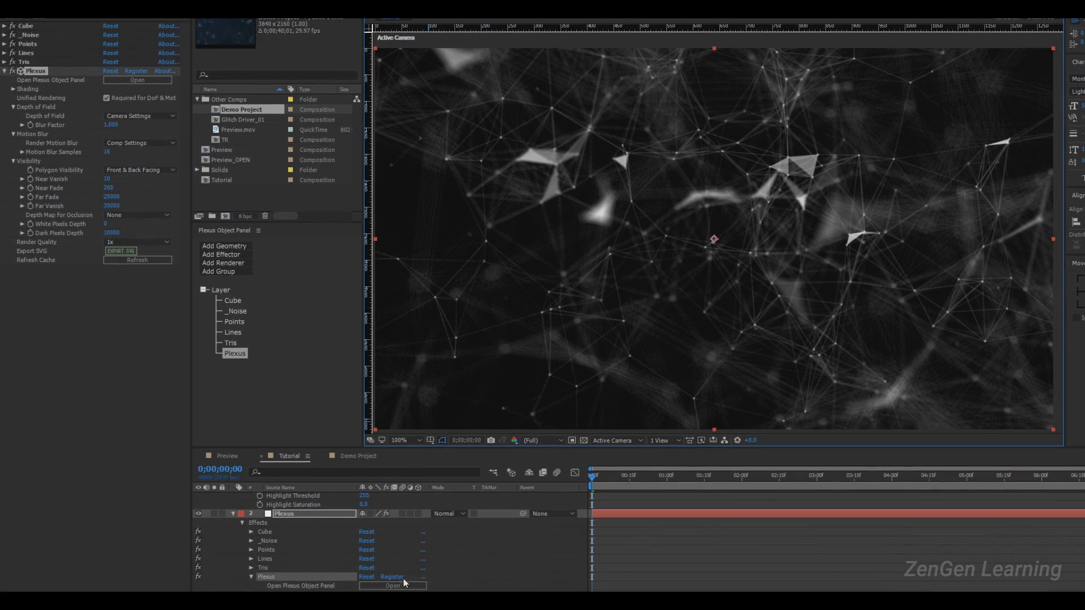
# - Set the Aperture of Camera 1 to 7.5 pixels after trying 5 pixels
pyautogui.scroll(4, 401, 569)
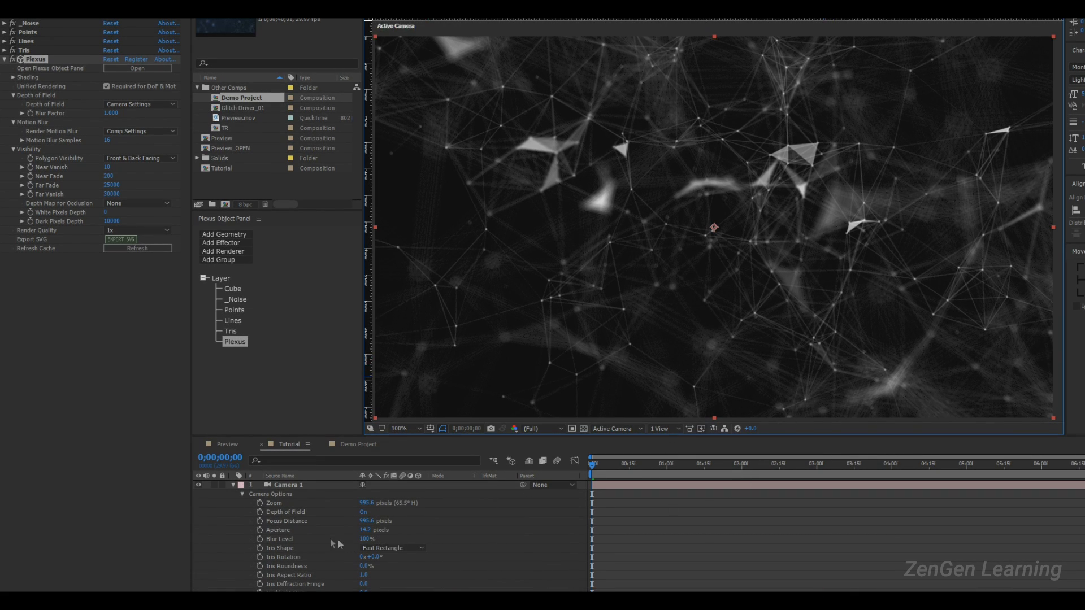
pyautogui.click(287, 485)
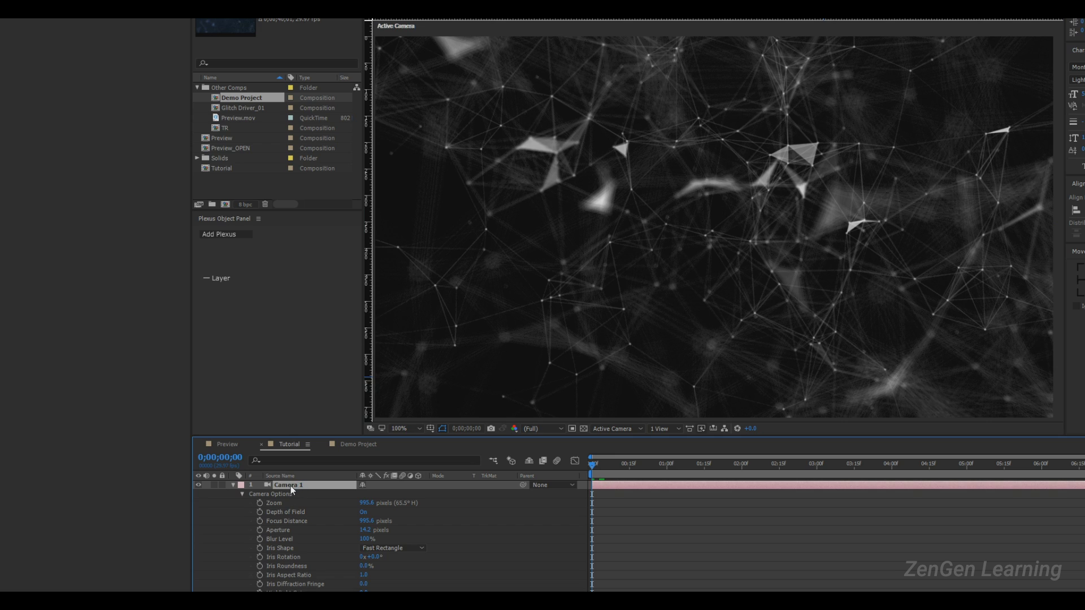
pyautogui.press('u')
pyautogui.press('u')
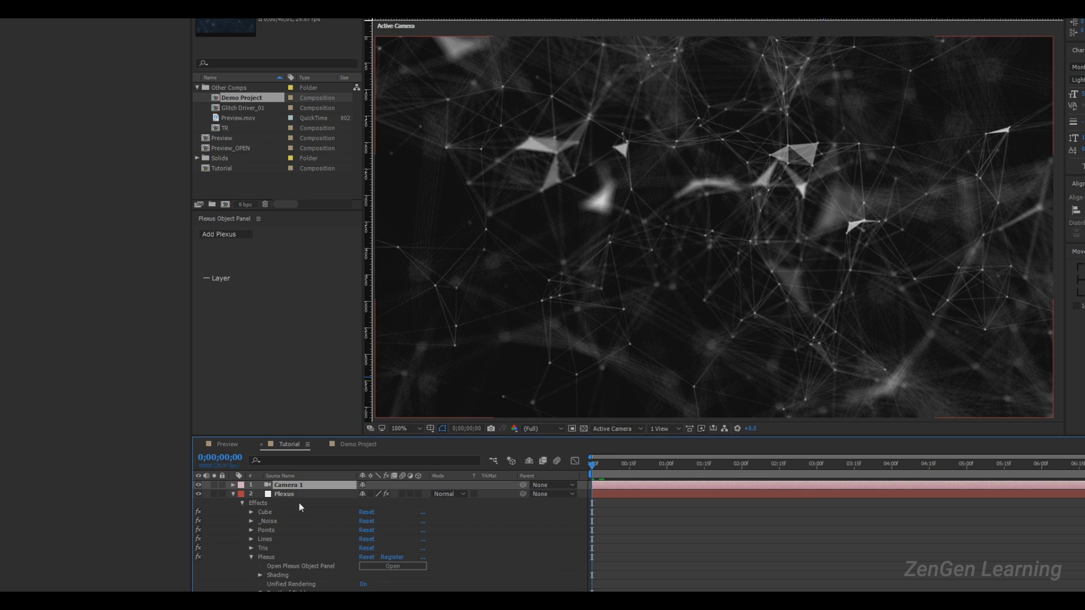
pyautogui.press('a')
pyautogui.press('a')
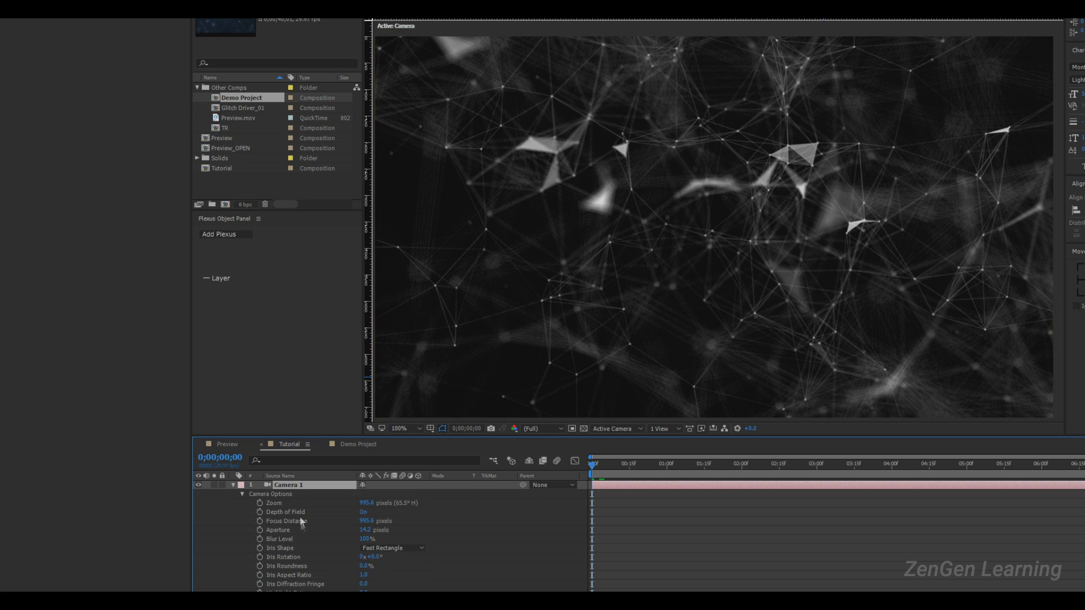
pyautogui.click(292, 521)
pyautogui.click(288, 528)
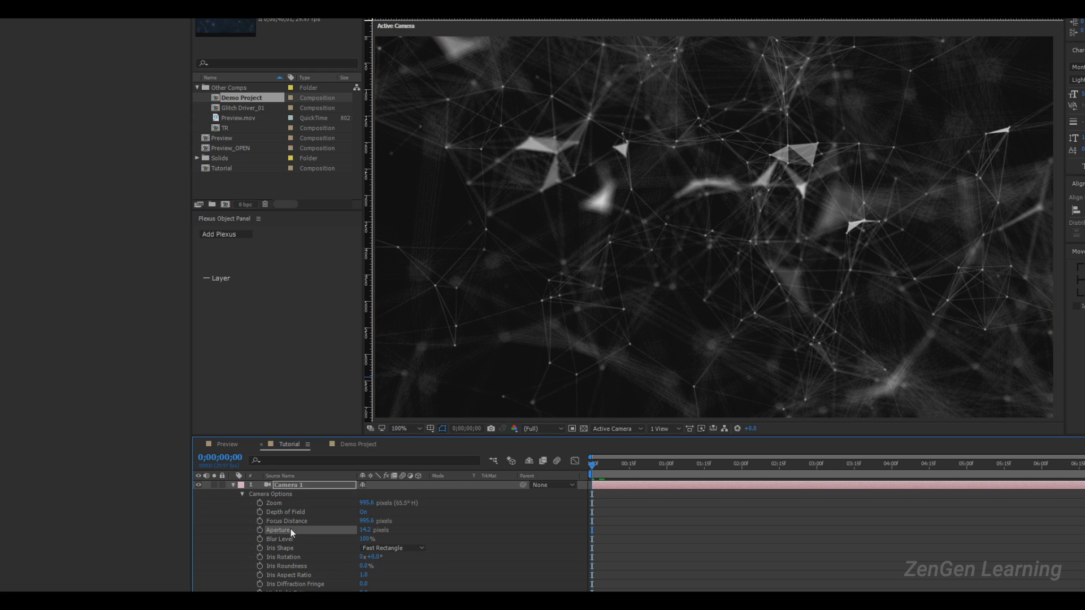
pyautogui.click(365, 529)
pyautogui.write('5')
pyautogui.press('Return')
pyautogui.click(477, 525)
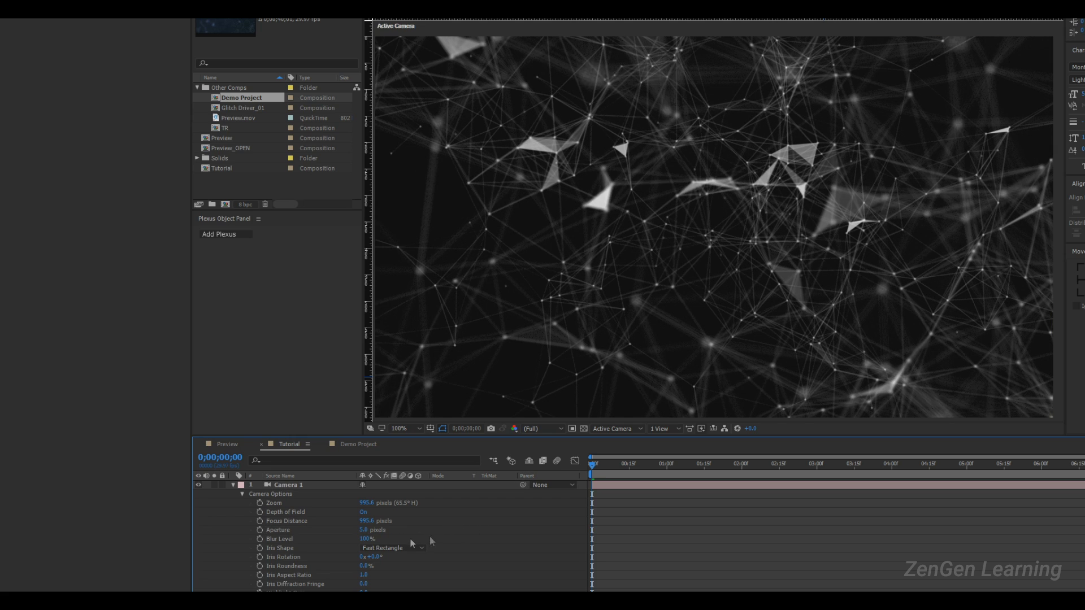
pyautogui.click(364, 531)
pyautogui.write('7.5')
pyautogui.press('Return')
# - Reduce the Focus Distance of Camera 1 to about 376 pixels to focus on the nearer part of the network
pyautogui.click(341, 519)
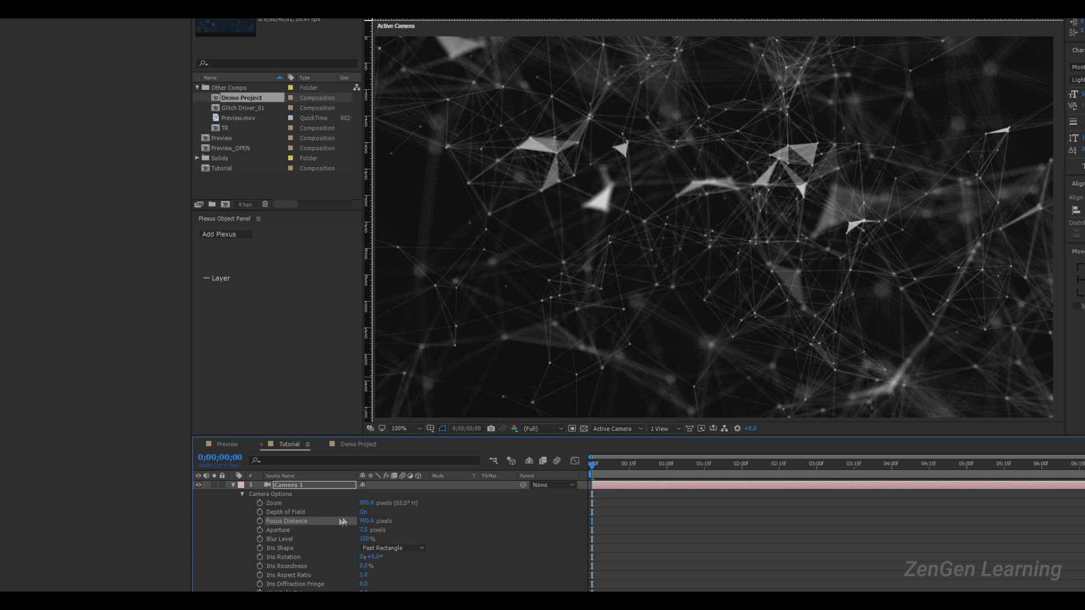
pyautogui.moveTo(366, 520); pyautogui.dragTo(238, 519)
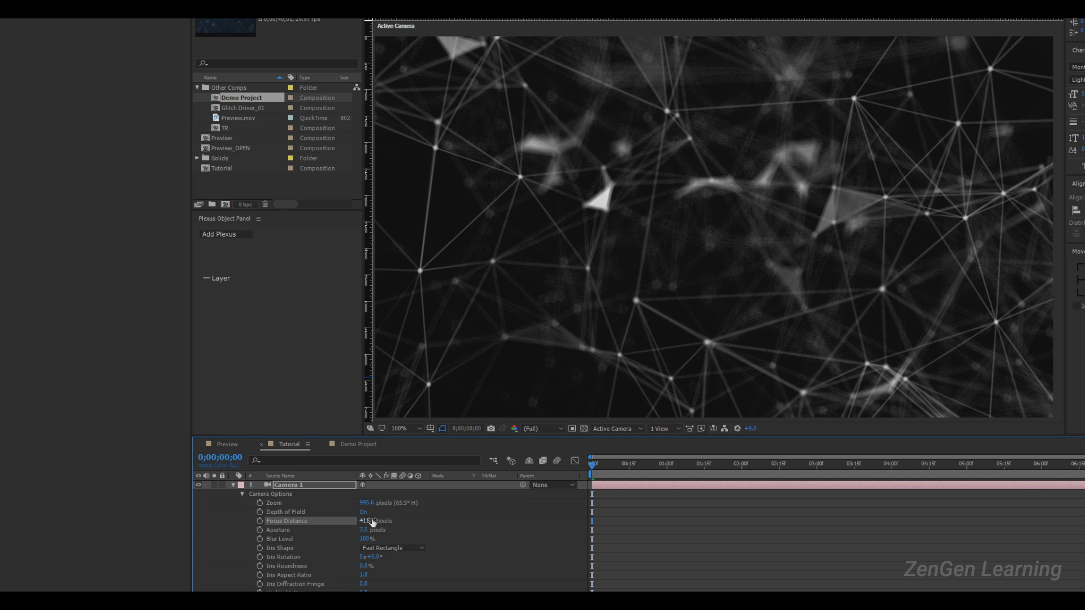
pyautogui.moveTo(366, 520)
pyautogui.mouseDown()
pyautogui.moveTo(280, 521)
pyautogui.moveTo(386, 521)
pyautogui.moveTo(354, 521)
pyautogui.mouseUp()
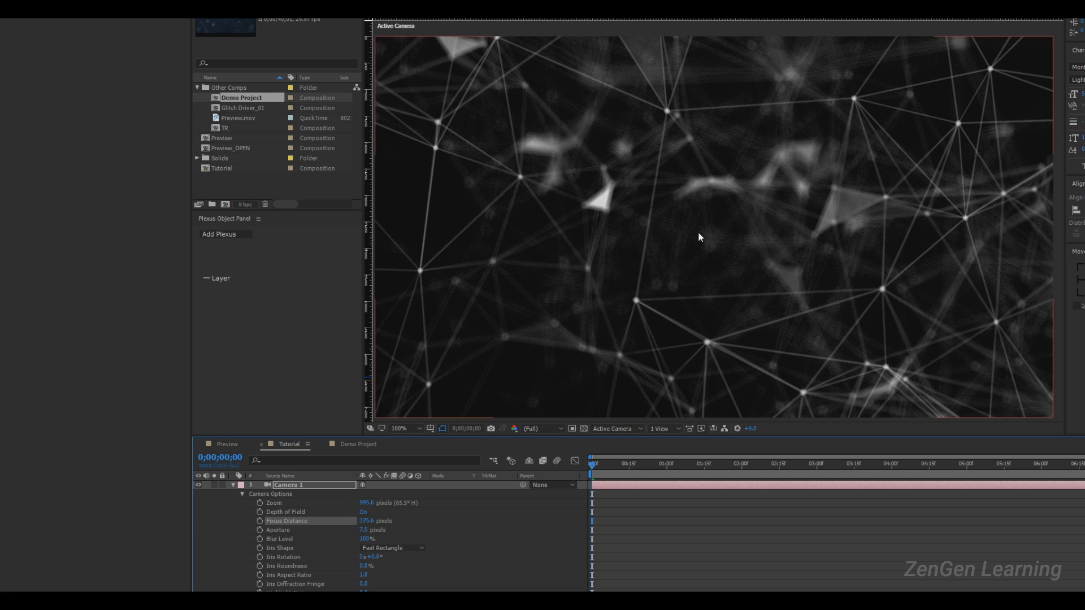
pyautogui.scroll(2, 697, 232)
pyautogui.scroll(-2, 616, 260)
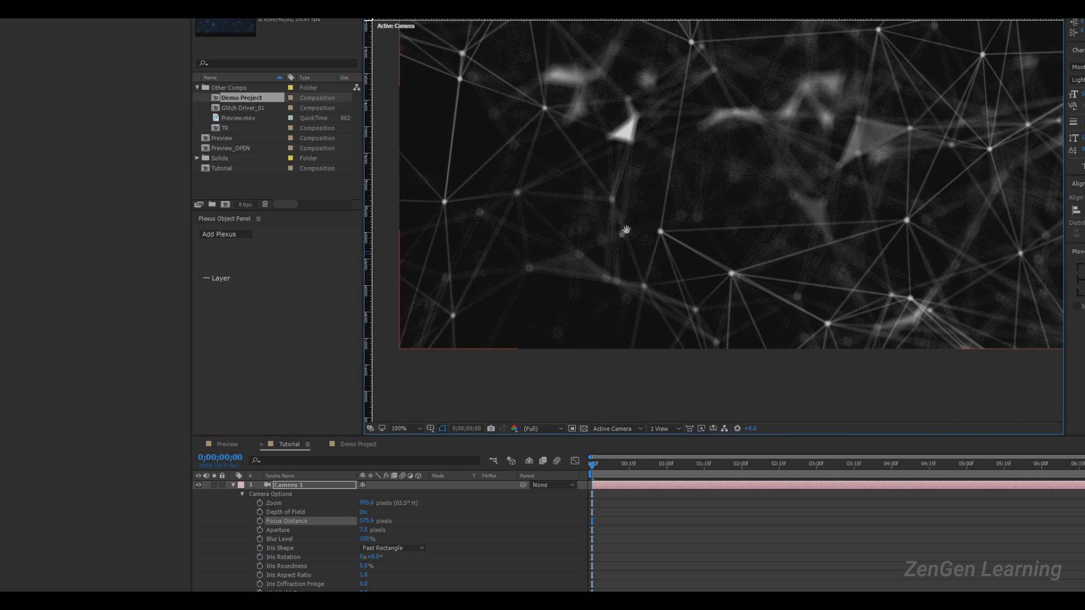
# - Try Focus Distances of about 539 and 1181 pixels on Camera 1, settling on about 411 pixels
pyautogui.moveTo(651, 265); pyautogui.dragTo(657, 274)
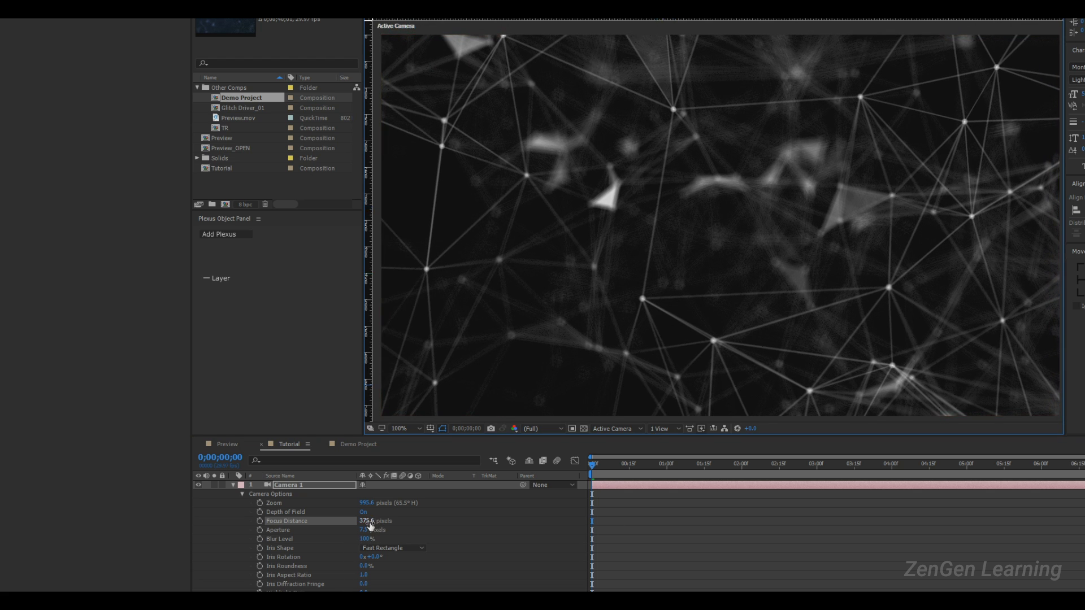
pyautogui.moveTo(367, 521); pyautogui.dragTo(448, 513)
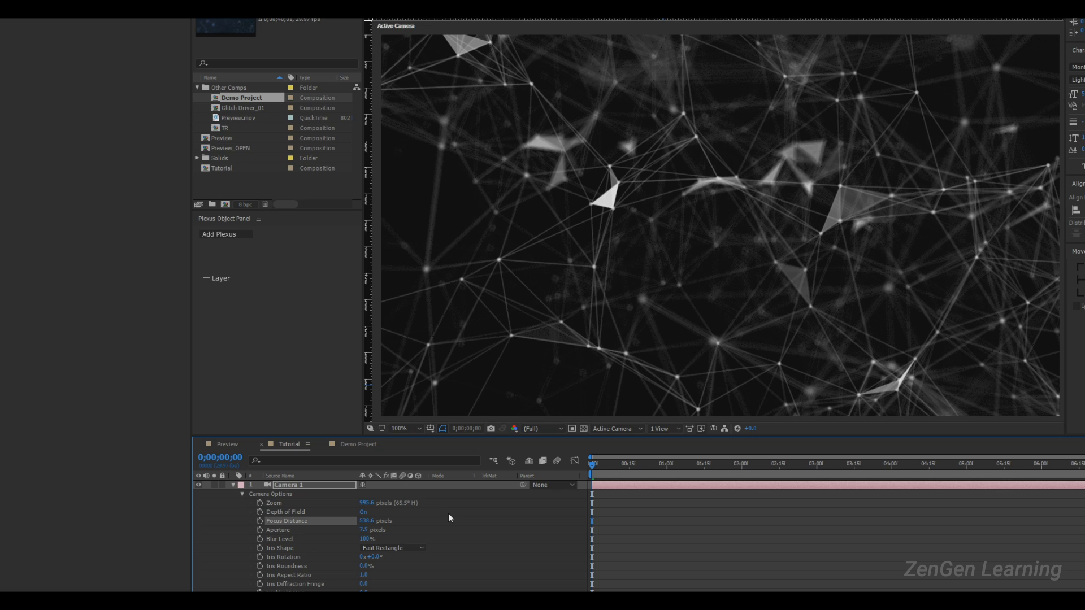
pyautogui.moveTo(366, 521); pyautogui.dragTo(632, 522)
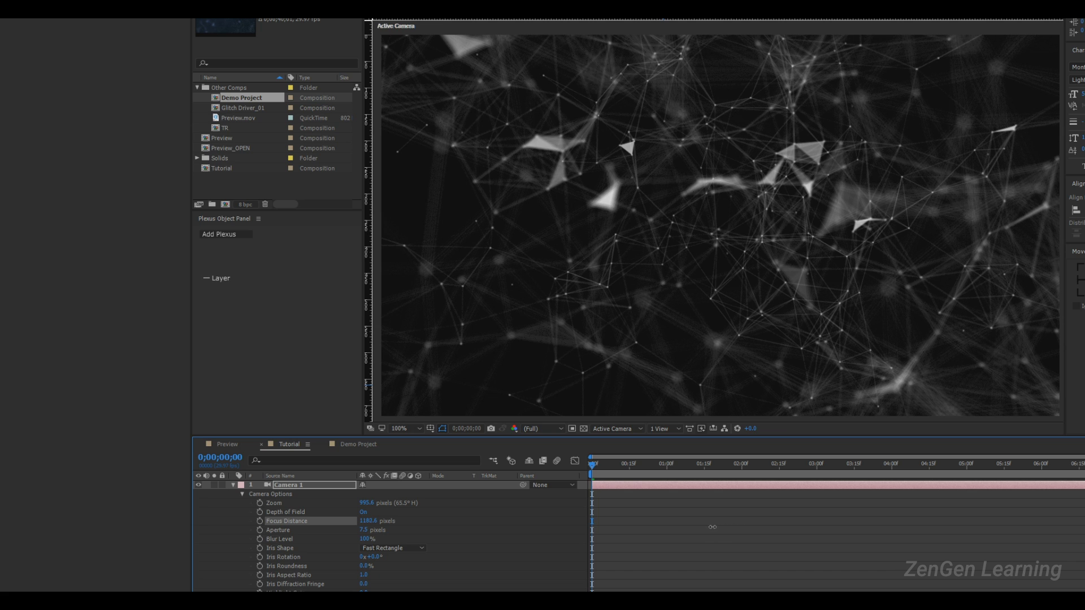
pyautogui.moveTo(712, 526); pyautogui.dragTo(292, 513)
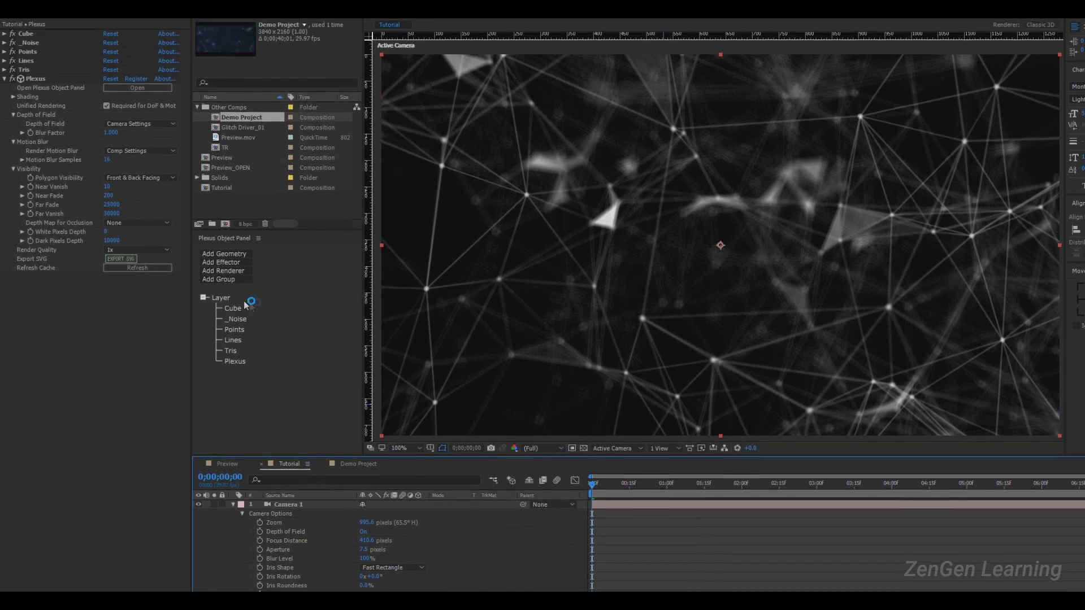
# - Turn the Plexus cube about its Y axis, with Z Rotate at -27°, Center Z at about -442 and vertical centre at 348
pyautogui.click(243, 306)
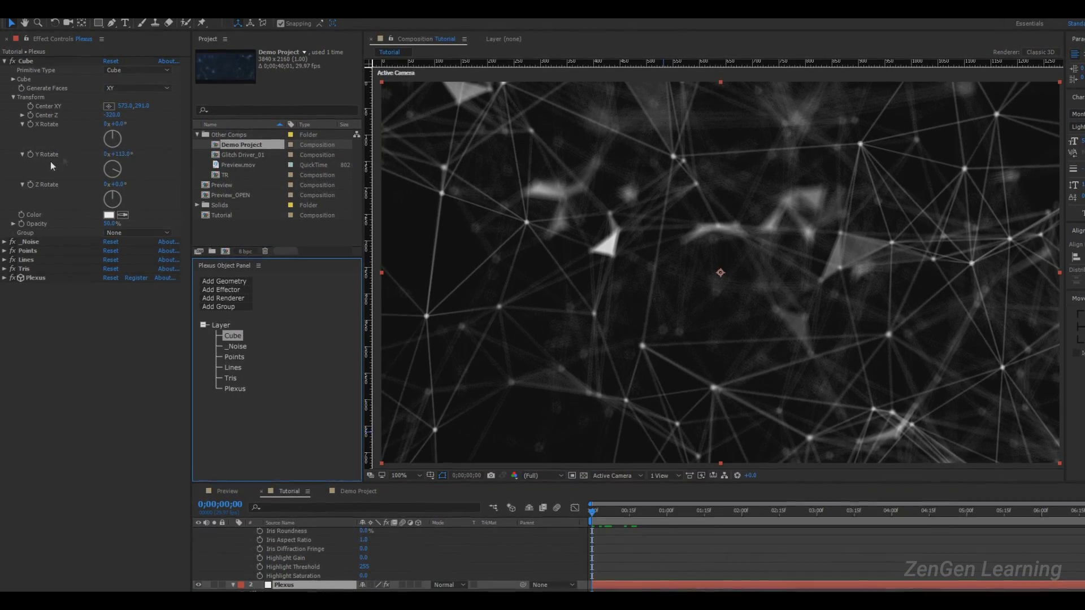
pyautogui.moveTo(125, 156)
pyautogui.mouseDown()
pyautogui.moveTo(151, 158)
pyautogui.moveTo(117, 155)
pyautogui.mouseUp()
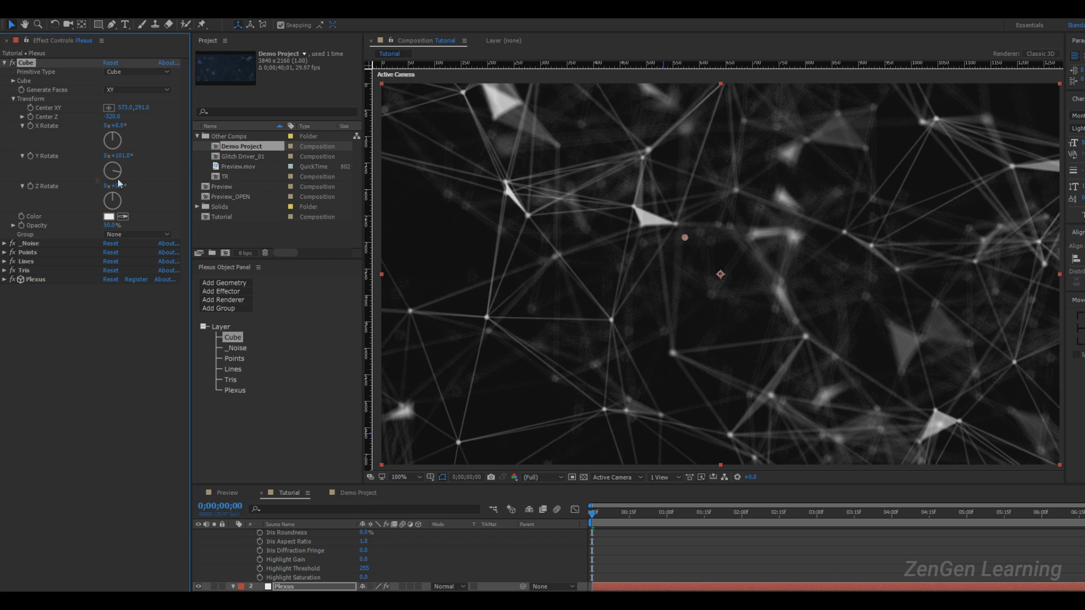
pyautogui.moveTo(112, 116); pyautogui.dragTo(100, 173)
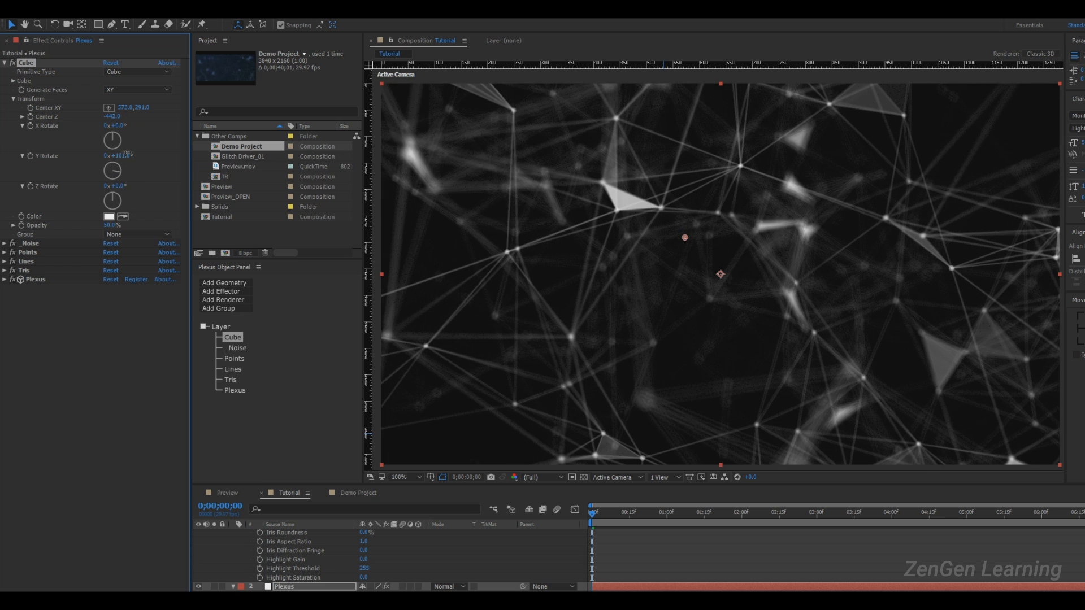
pyautogui.moveTo(121, 154); pyautogui.dragTo(98, 181)
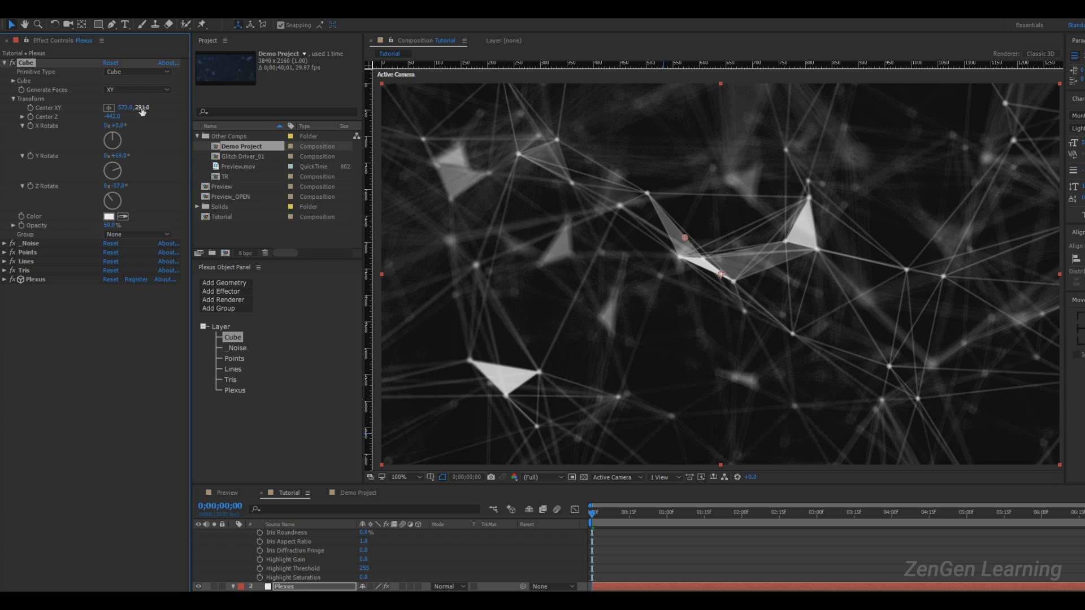
pyautogui.moveTo(141, 108); pyautogui.dragTo(201, 112)
pyautogui.moveTo(185, 116); pyautogui.dragTo(163, 117)
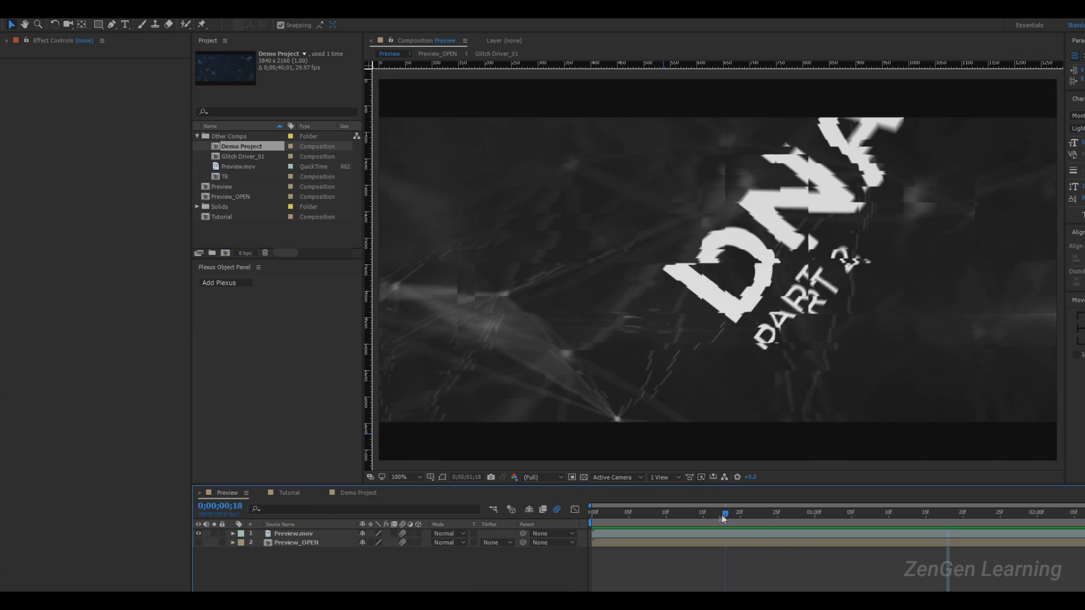
# - Compare the look of the Preview and Demo Project compositions, returning to the Tutorial composition
pyautogui.moveTo(723, 519); pyautogui.dragTo(754, 517)
pyautogui.click(356, 497)
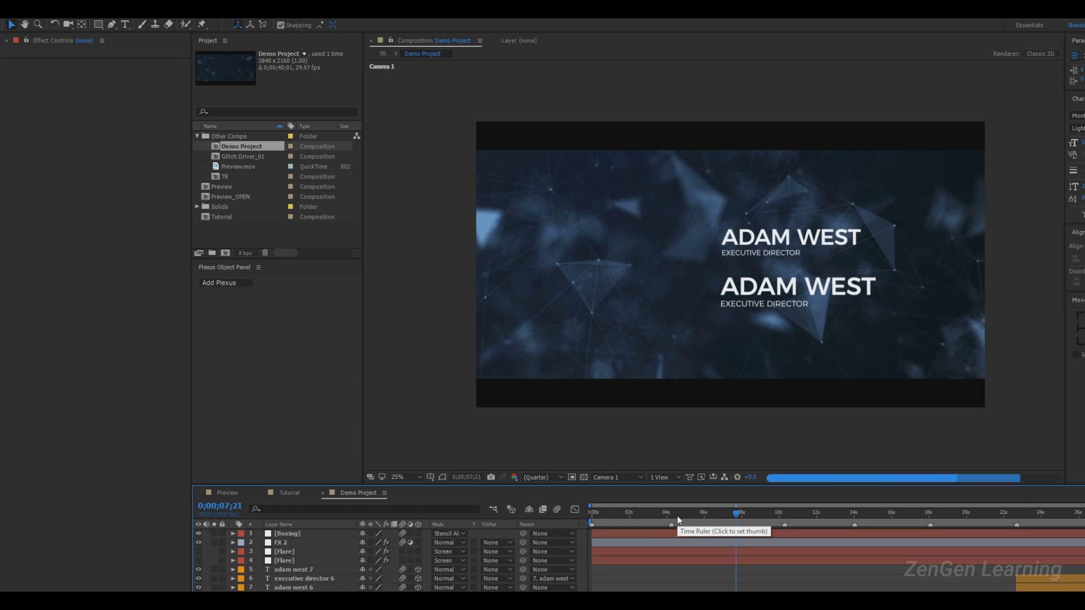
pyautogui.click(291, 493)
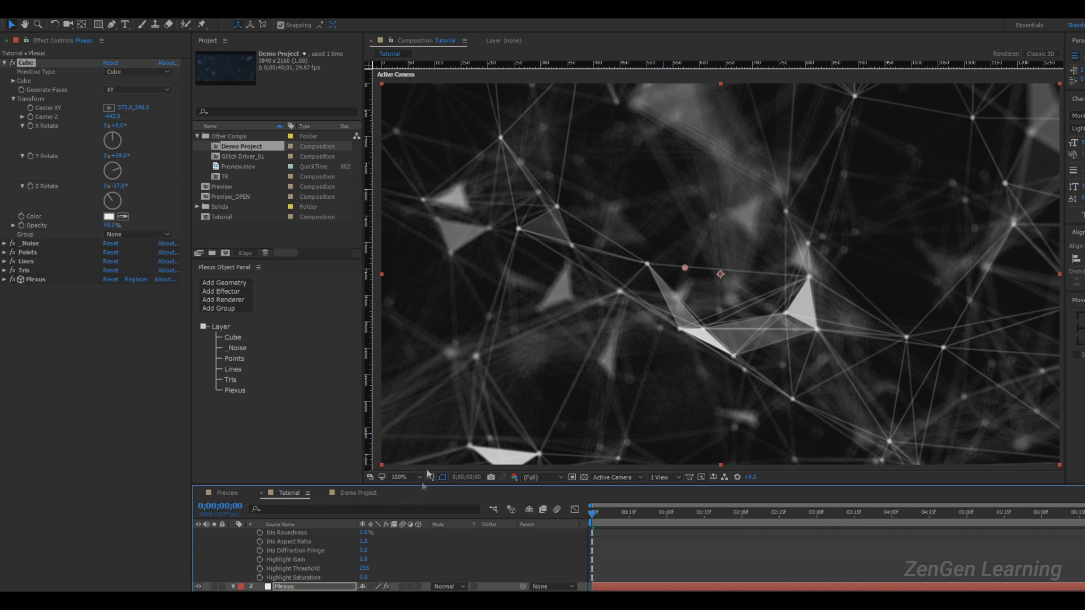
# - Reposition the cube's Center XY to 517, 315, with Center Z at about -656 and Z Rotate at -20°
pyautogui.moveTo(685, 268); pyautogui.dragTo(681, 287)
pyautogui.hotkey('ctrl', 'z')
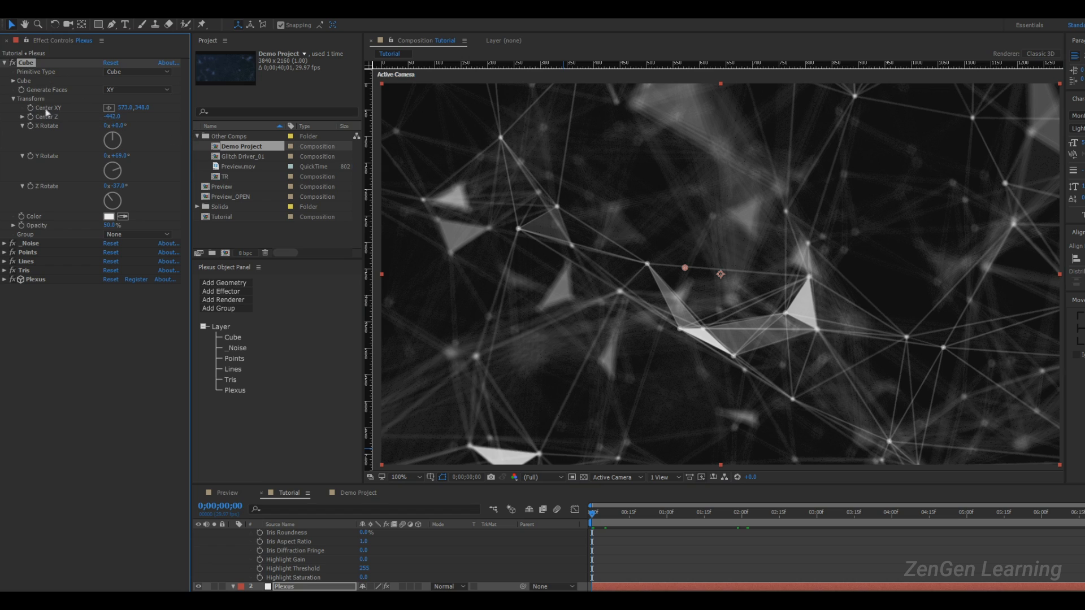
pyautogui.click(107, 109)
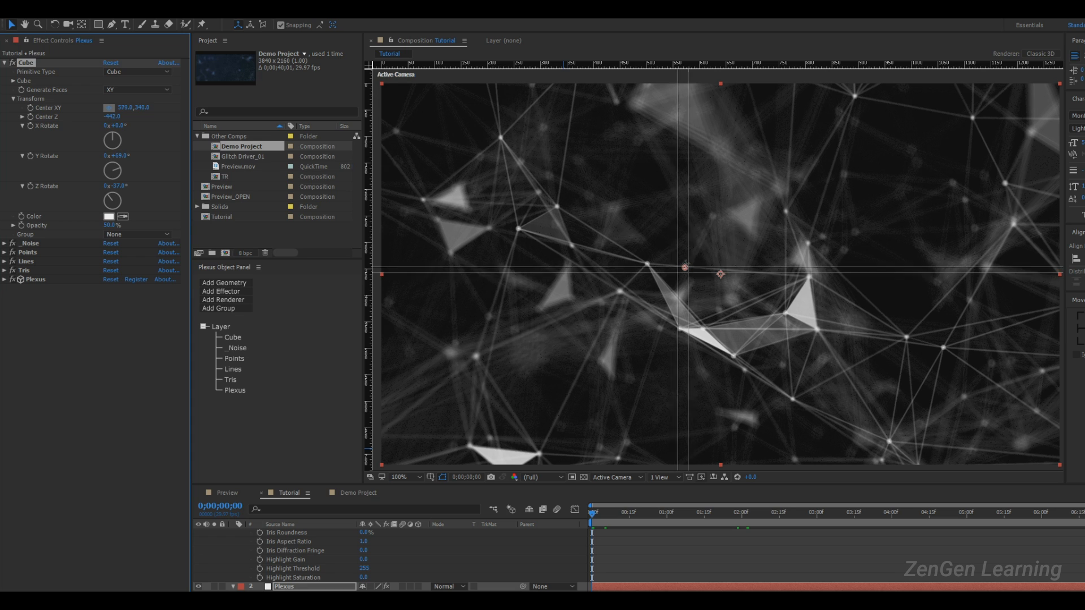
pyautogui.click(641, 274)
pyautogui.moveTo(642, 274); pyautogui.dragTo(655, 250)
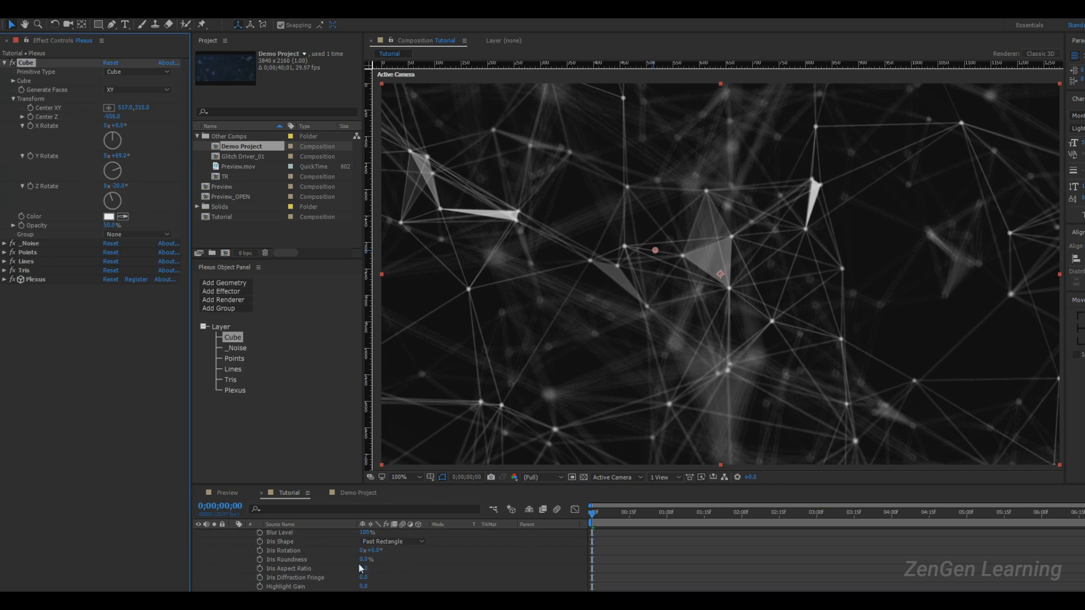
# - Reduce Camera 1's Focus Distance to about 248 pixels and move the cube's Center Z to about -313
pyautogui.scroll(1, 359, 569)
pyautogui.moveTo(366, 541); pyautogui.dragTo(329, 553)
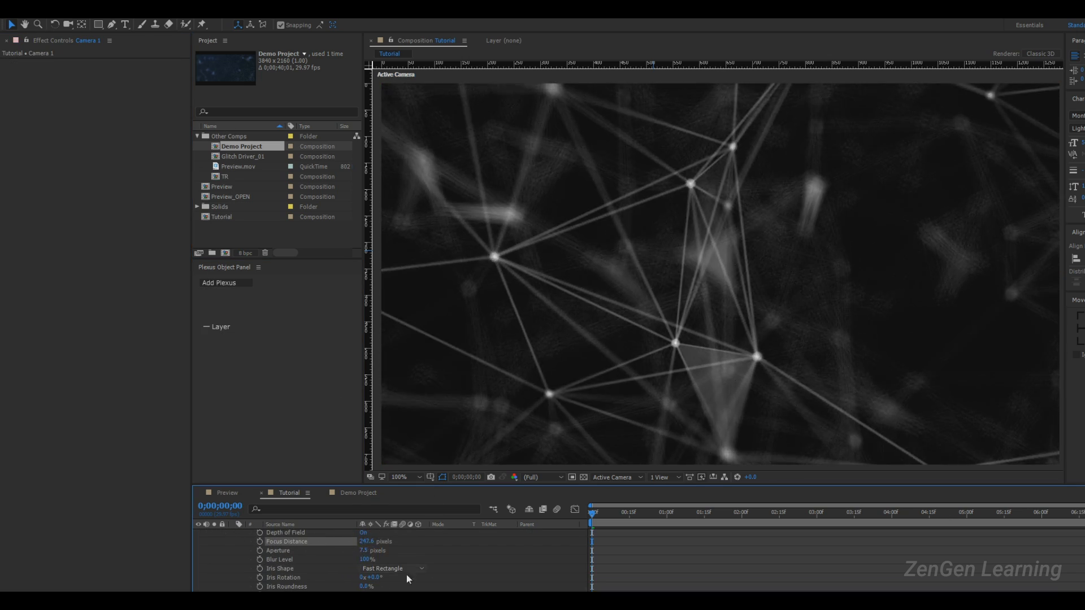
pyautogui.click(437, 401)
pyautogui.moveTo(114, 117); pyautogui.dragTo(373, 172)
# - Set the Aperture of Camera 1 to 10 pixels
pyautogui.scroll(1, 521, 580)
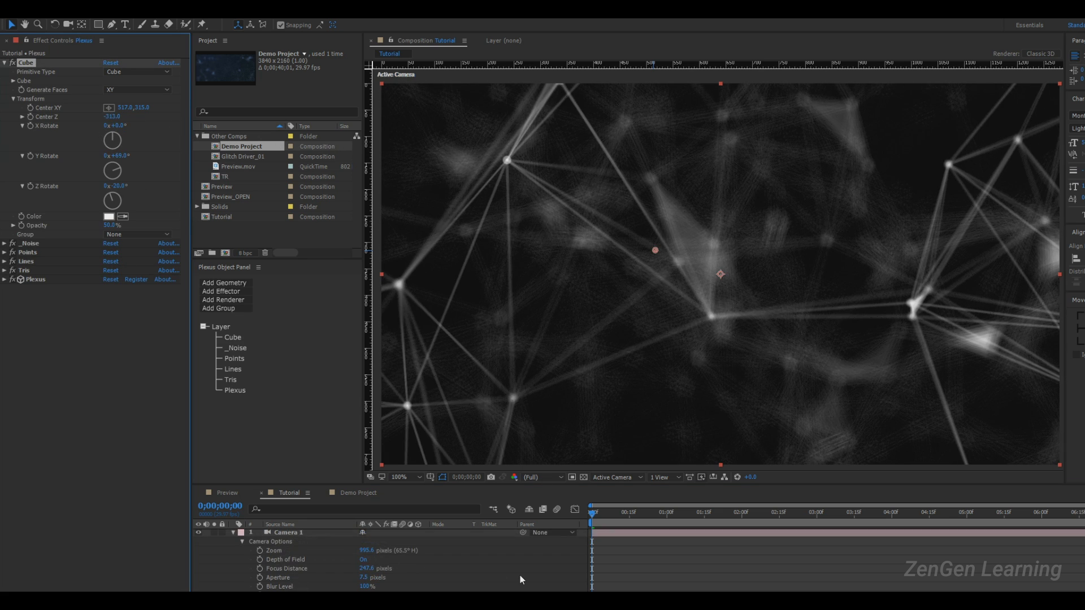
pyautogui.scroll(1, 520, 576)
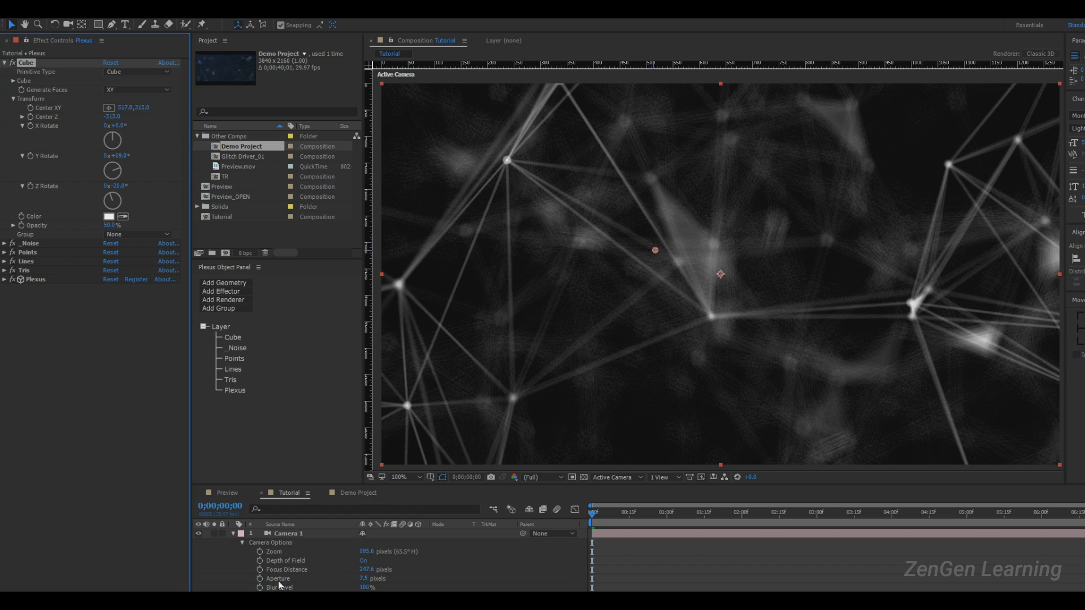
pyautogui.click(363, 579)
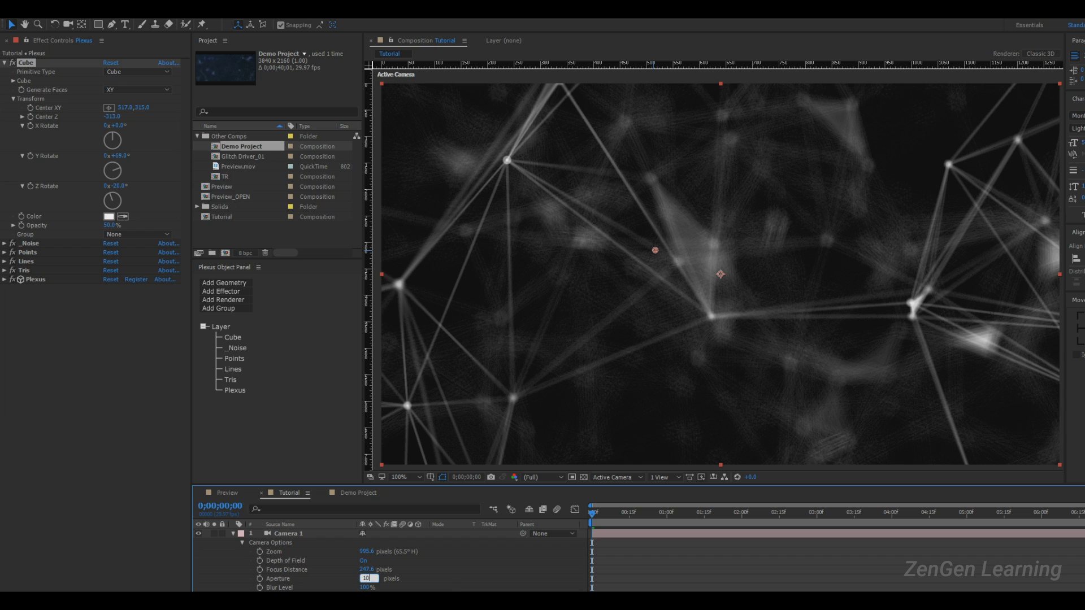
pyautogui.write('10')
pyautogui.press('Return')
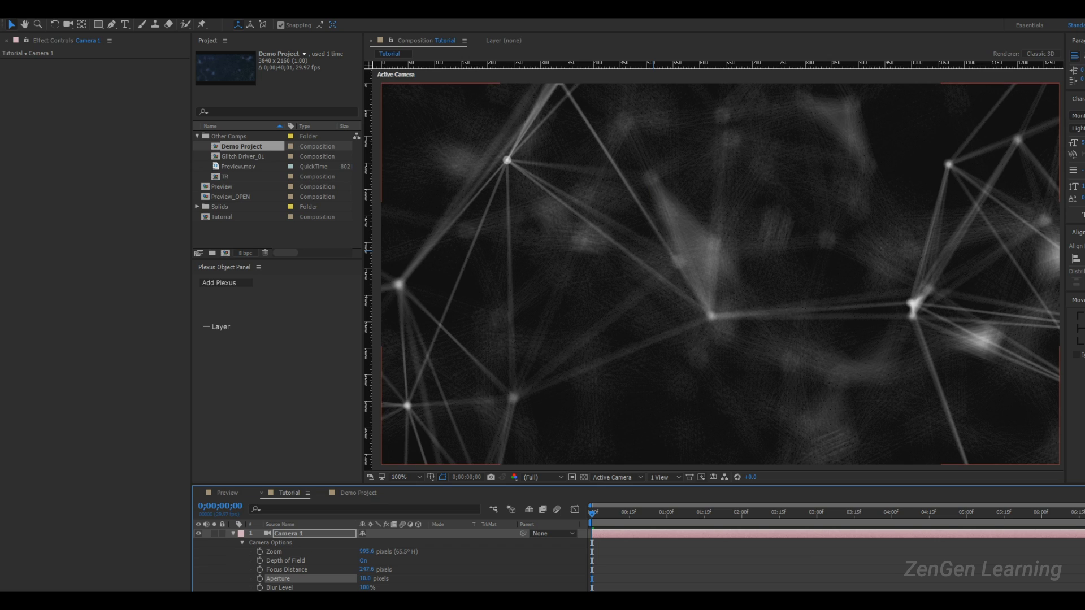
# - Set the Render Quality of the Plexus object to 6x and collapse the open layer properties
pyautogui.click(283, 605)
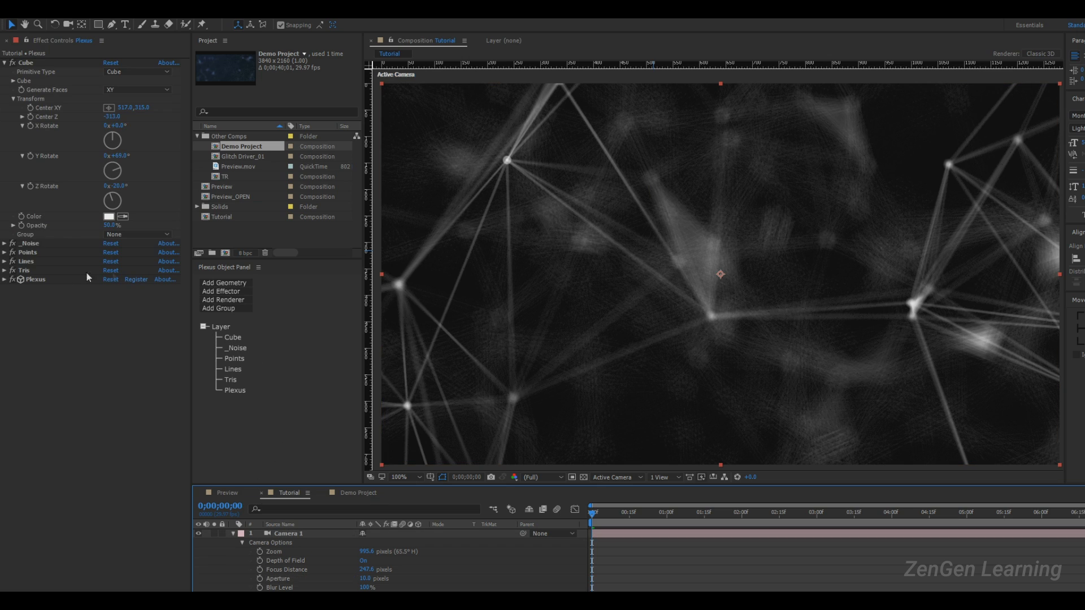
pyautogui.click(235, 390)
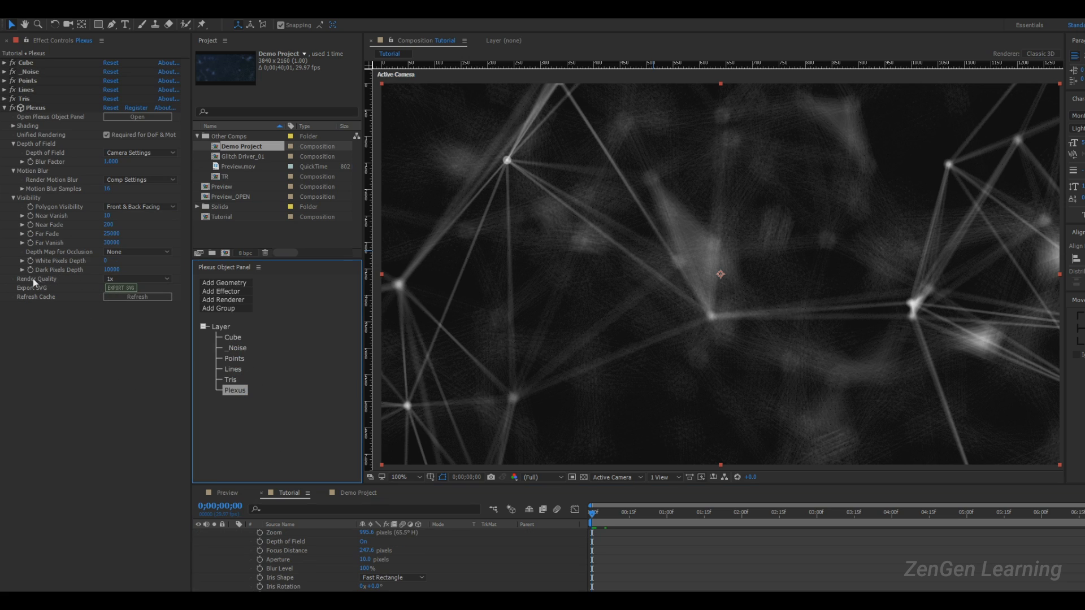
pyautogui.click(143, 279)
pyautogui.click(130, 352)
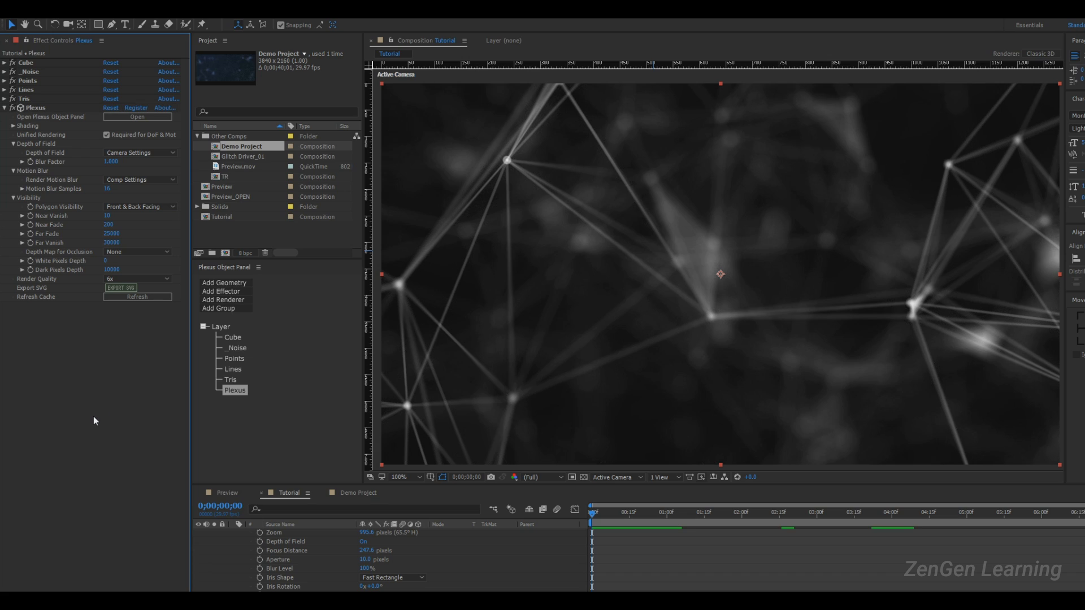
pyautogui.click(631, 489)
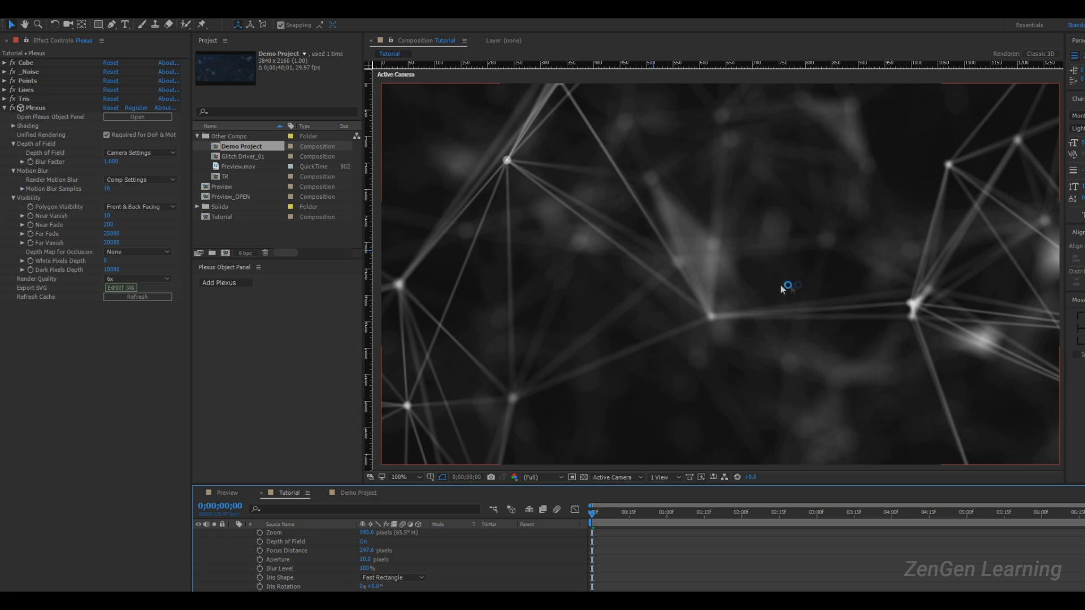
pyautogui.press('e')
pyautogui.press('e')
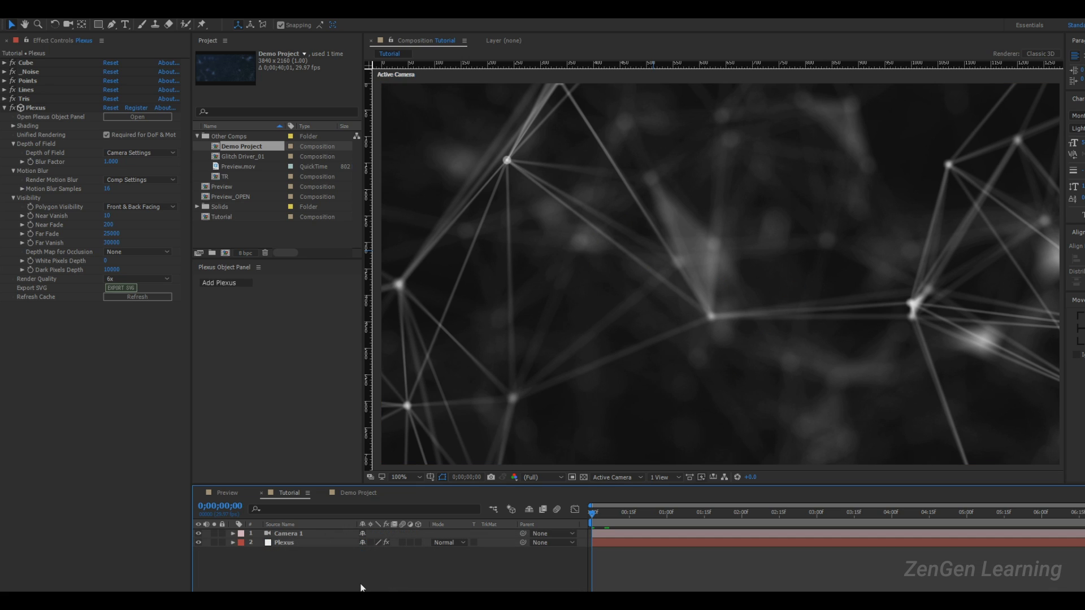
# - Check the title in the Preview composition and add a "DNA" text layer to the Tutorial composition
pyautogui.hotkey('ctrl', 't')
pyautogui.click(226, 493)
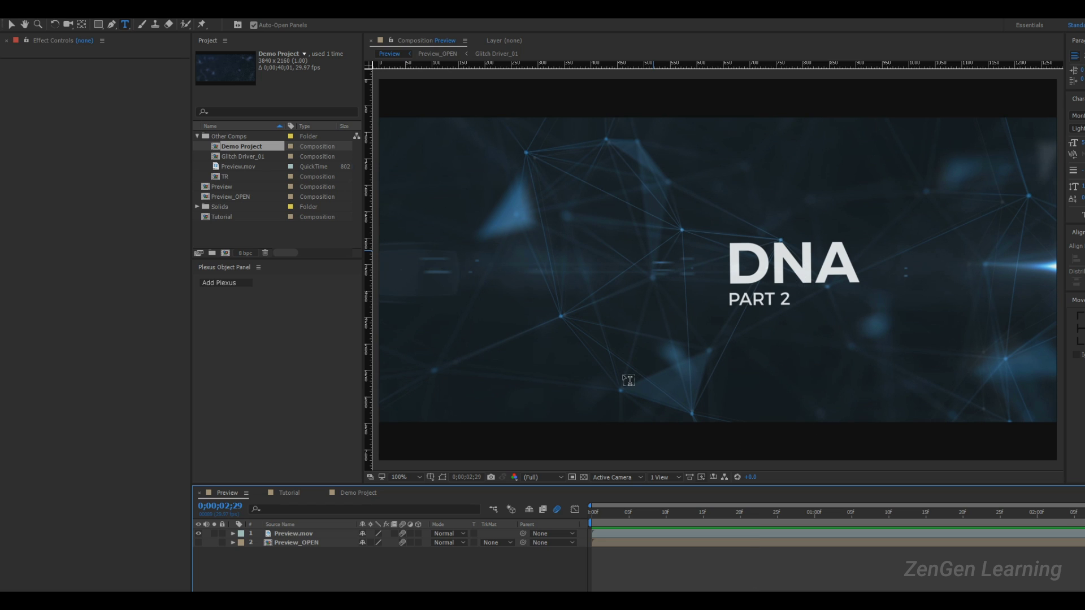
pyautogui.click(287, 496)
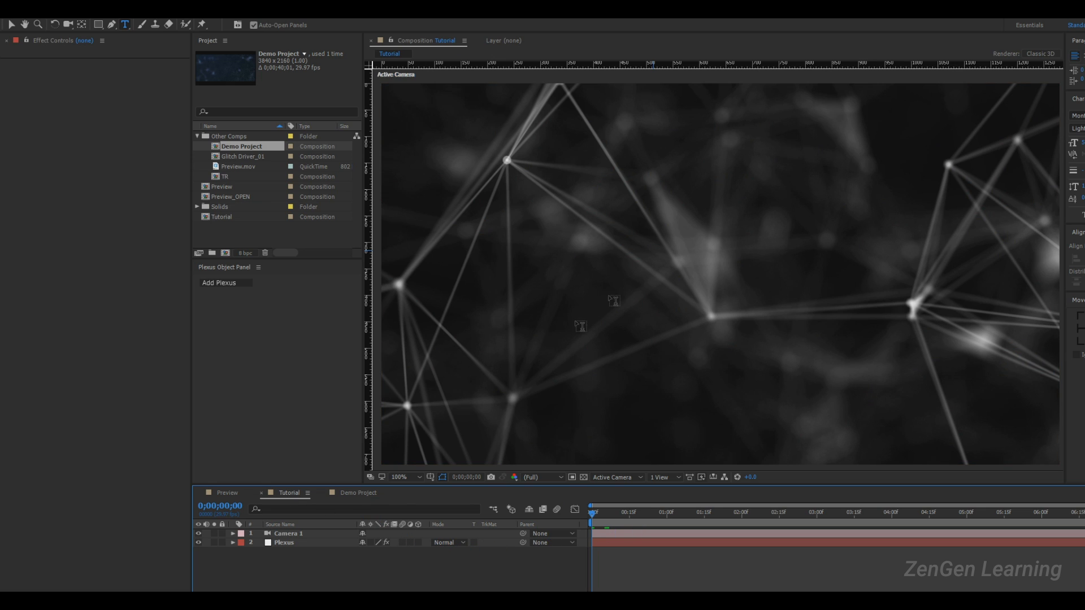
pyautogui.click(574, 298)
pyautogui.write('DNA')
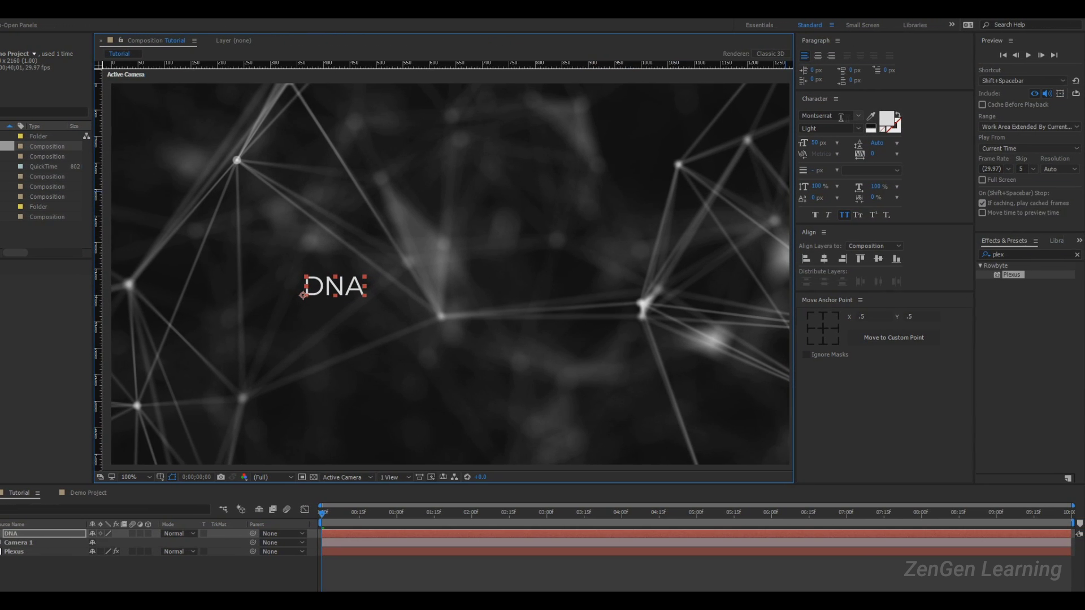
# - Change the DNA text to Montserrat SemiBold and scale it up to about 290 px wide
pyautogui.write('v')
pyautogui.click(828, 129)
pyautogui.click(830, 198)
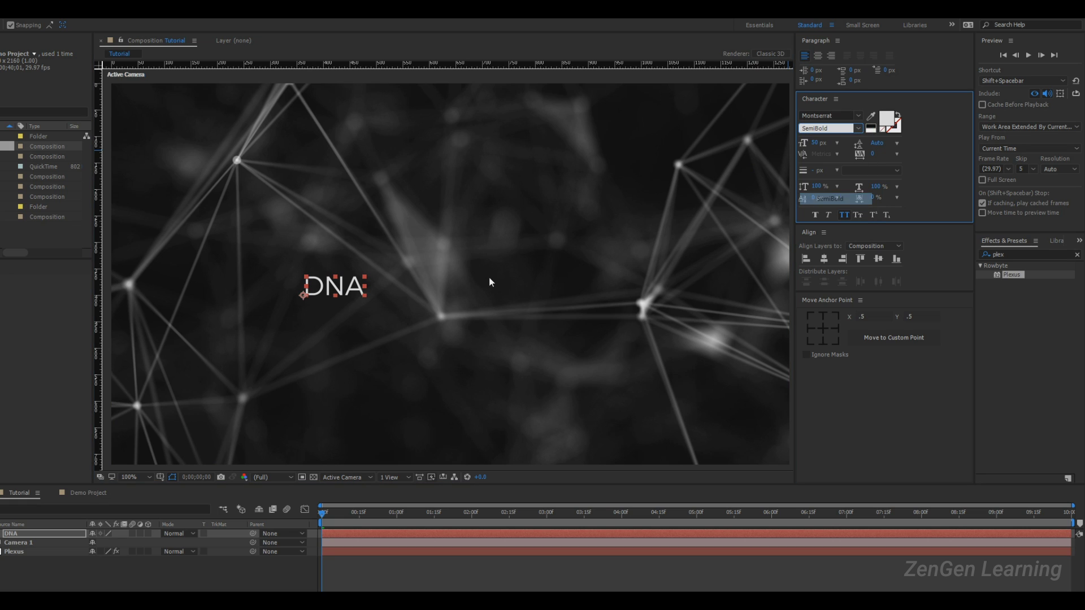
pyautogui.click(375, 277)
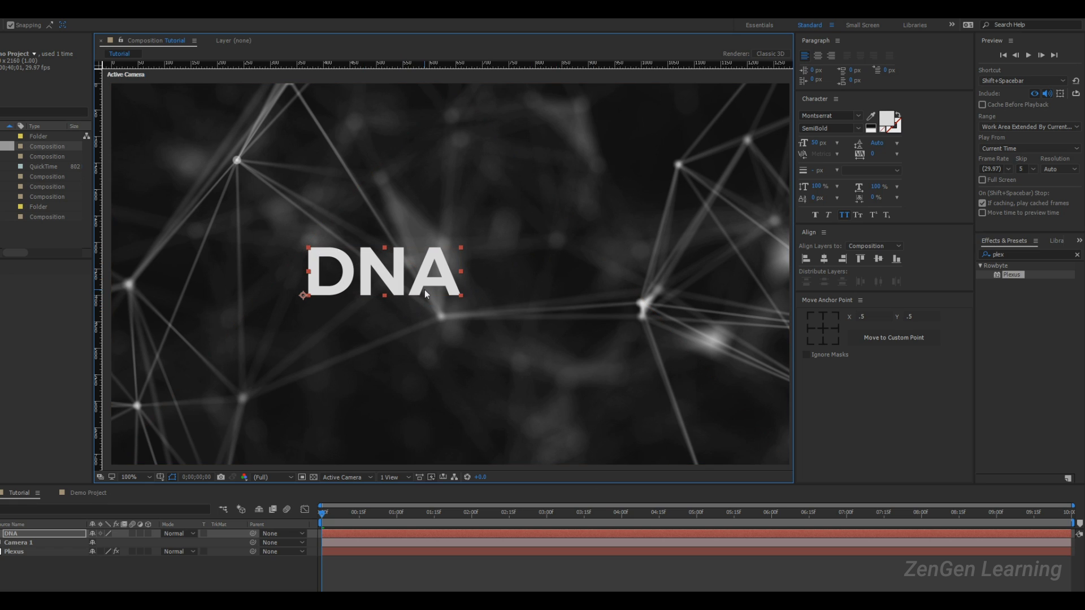
# - Duplicate the DNA text layer and move the copy straight down to sit below the original
pyautogui.hotkey('ctrl', 'd')
pyautogui.hotkey('shift', 'Down')
pyautogui.hotkey('shift', 'Down')
pyautogui.hotkey('shift', 'Down')
pyautogui.hotkey('shift', 'Down')
pyautogui.hotkey('shift', 'Down')
pyautogui.hotkey('shift', 'Down')
pyautogui.hotkey('shift', 'Down')
pyautogui.hotkey('shift', 'Down')
pyautogui.hotkey('shift', 'Down')
pyautogui.hotkey('shift', 'Down')
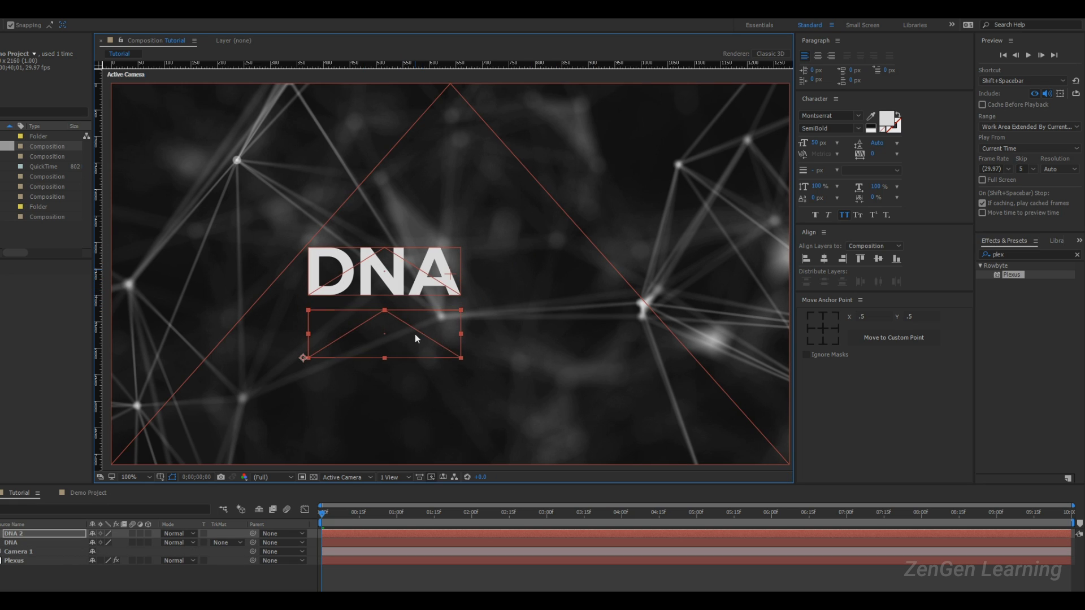
# - Replace the duplicated layer's text with "part 2"
pyautogui.doubleClick(415, 335)
pyautogui.write('part 2')
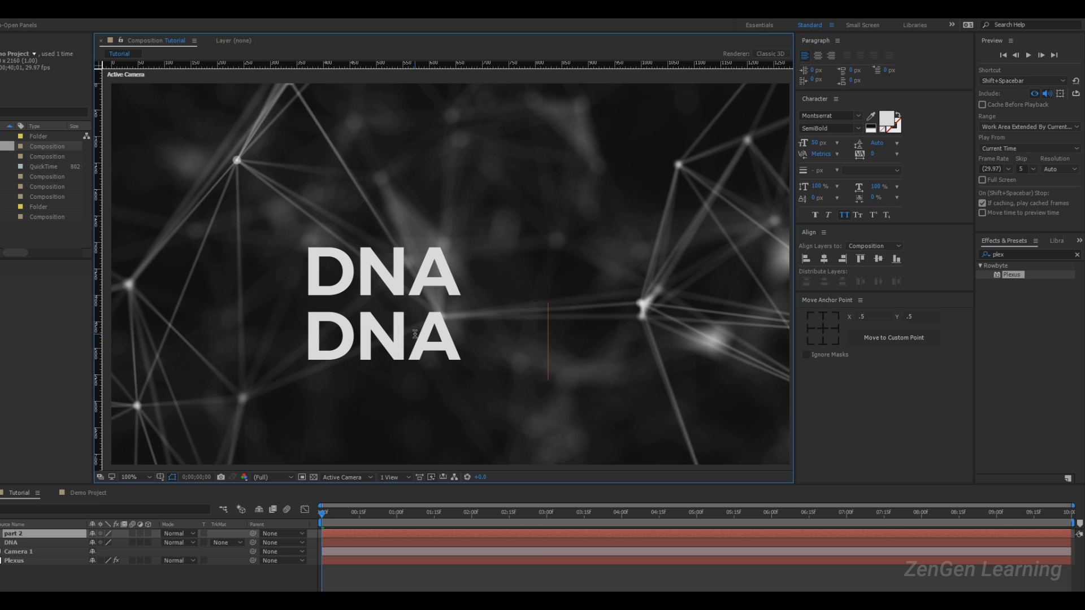
pyautogui.press('KP_Enter')
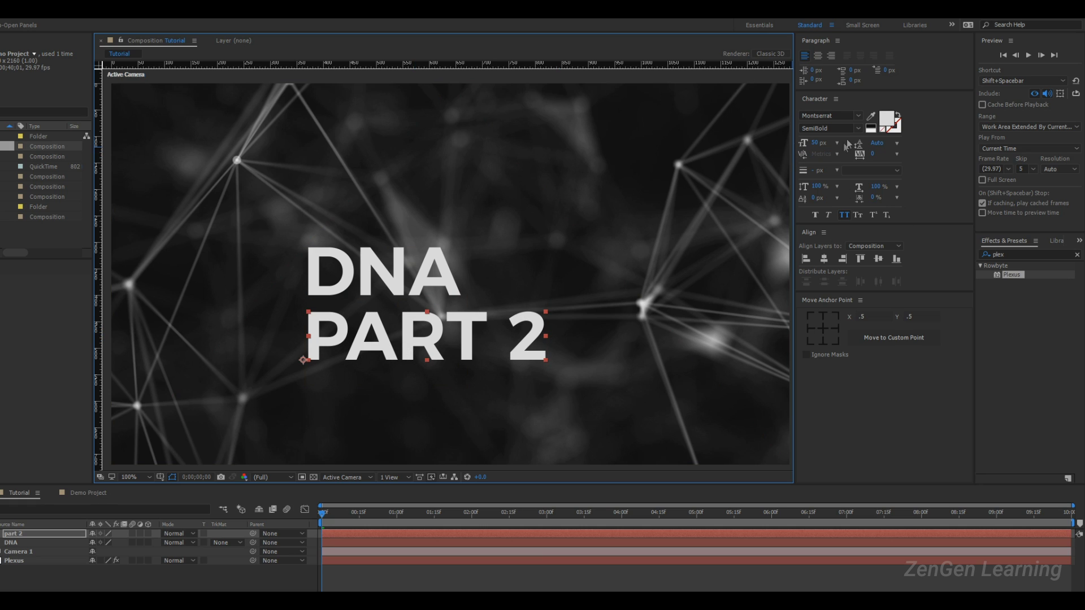
# - Change the PART 2 text to Montserrat Light and scale it down to about 85 px wide
pyautogui.click(829, 128)
pyautogui.click(825, 164)
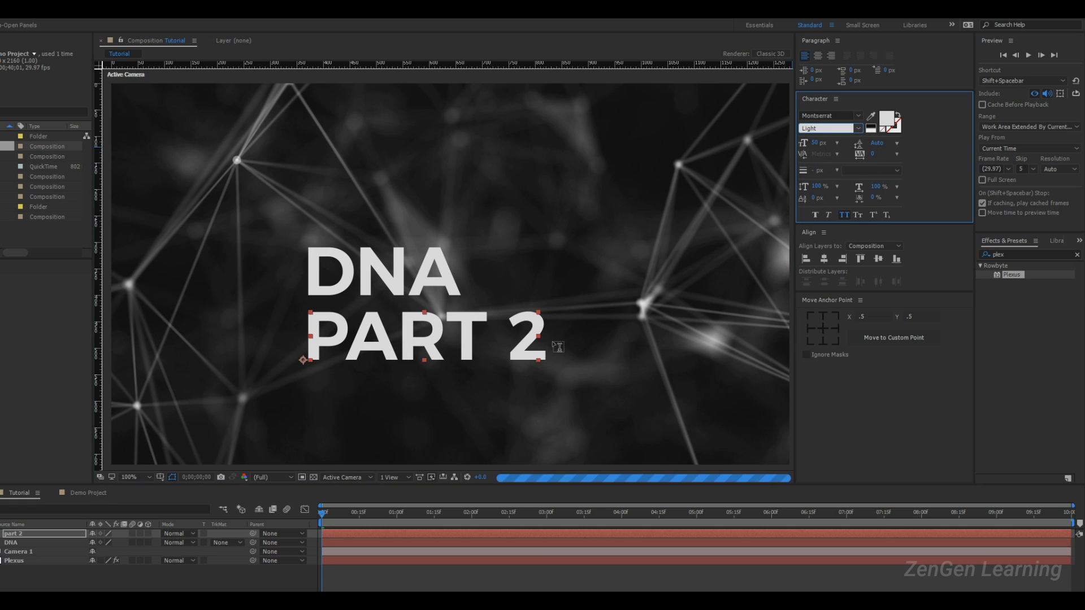
pyautogui.press('v')
pyautogui.hotkey('ctrl', 'a')
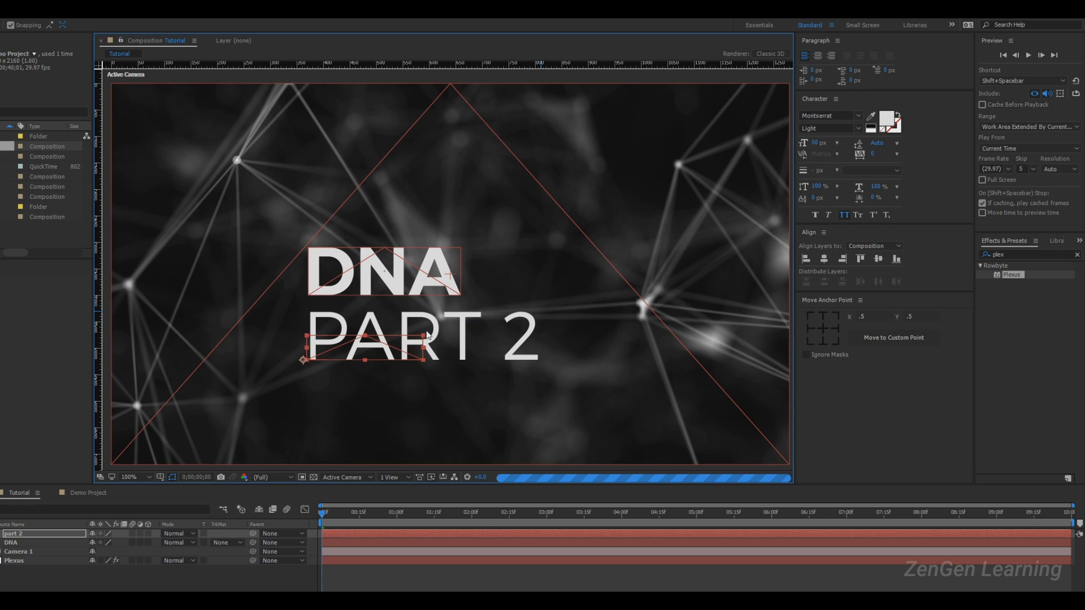
pyautogui.moveTo(394, 339); pyautogui.dragTo(350, 355)
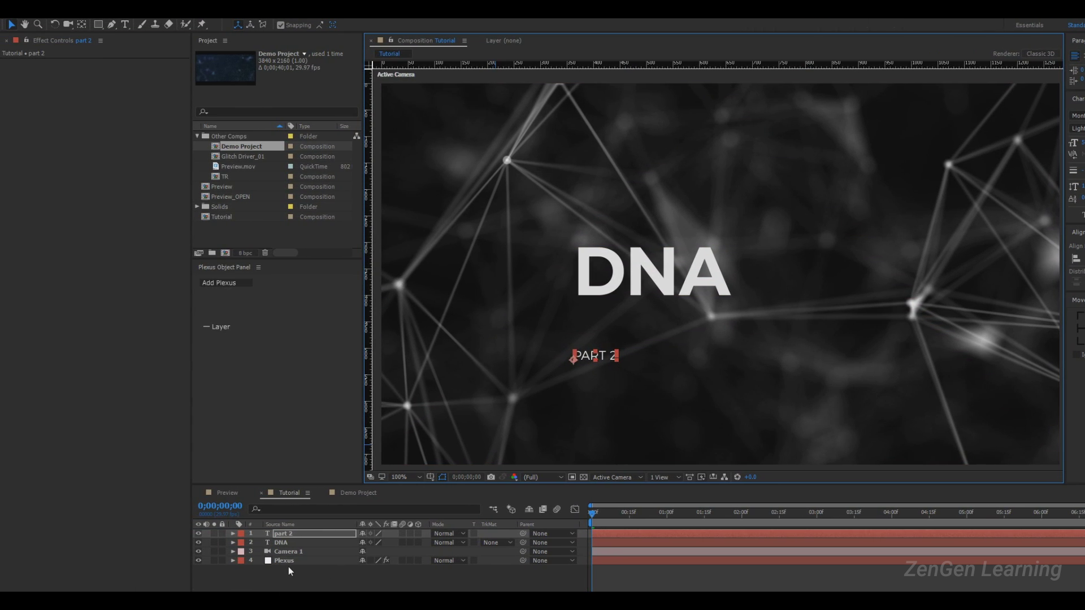
pyautogui.click(289, 564)
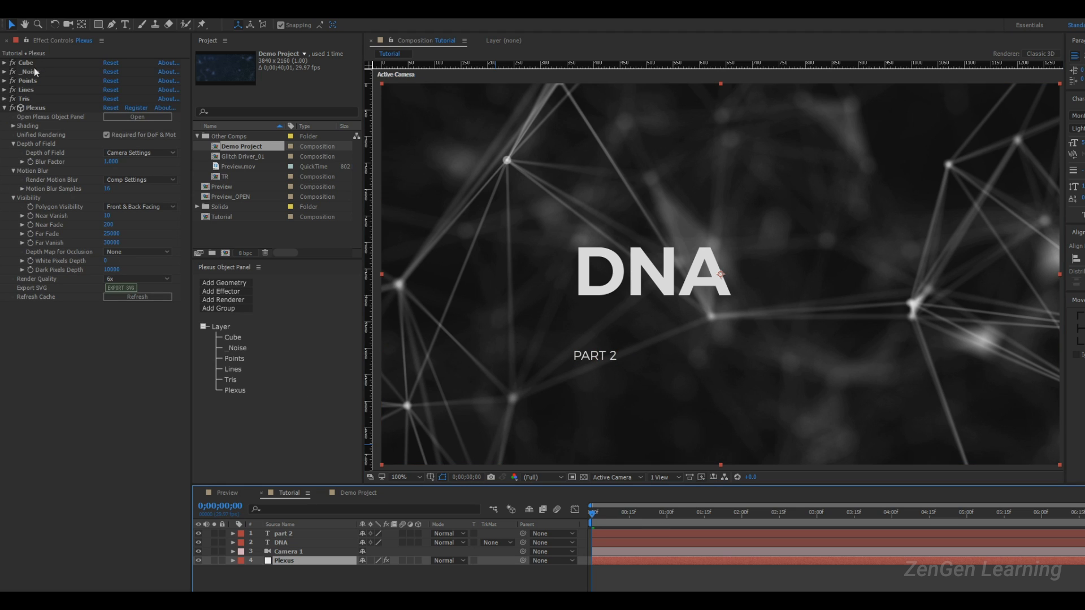
pyautogui.click(232, 338)
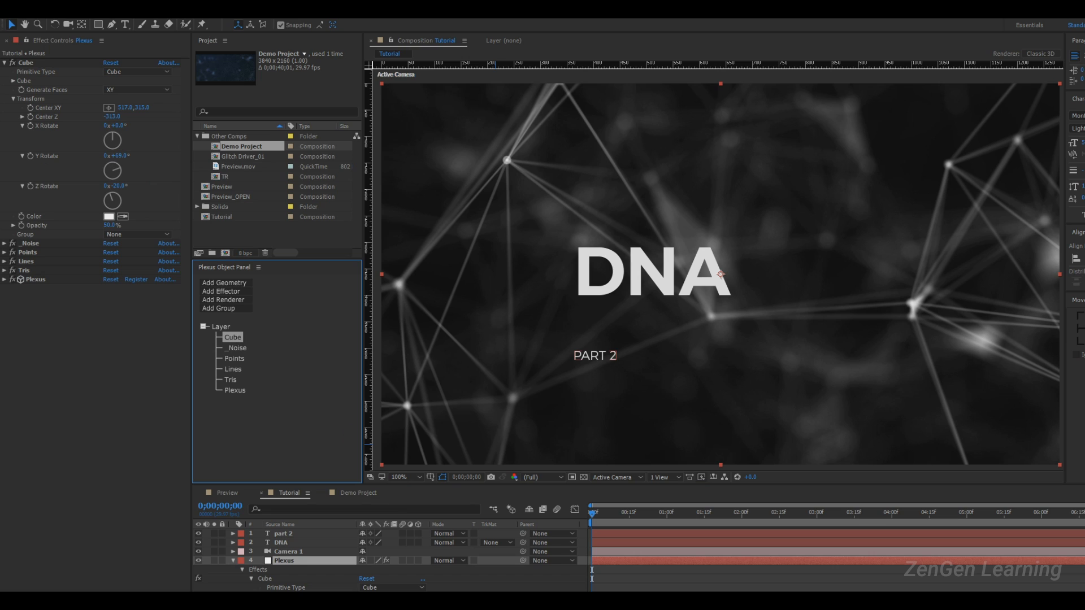
pyautogui.click(232, 561)
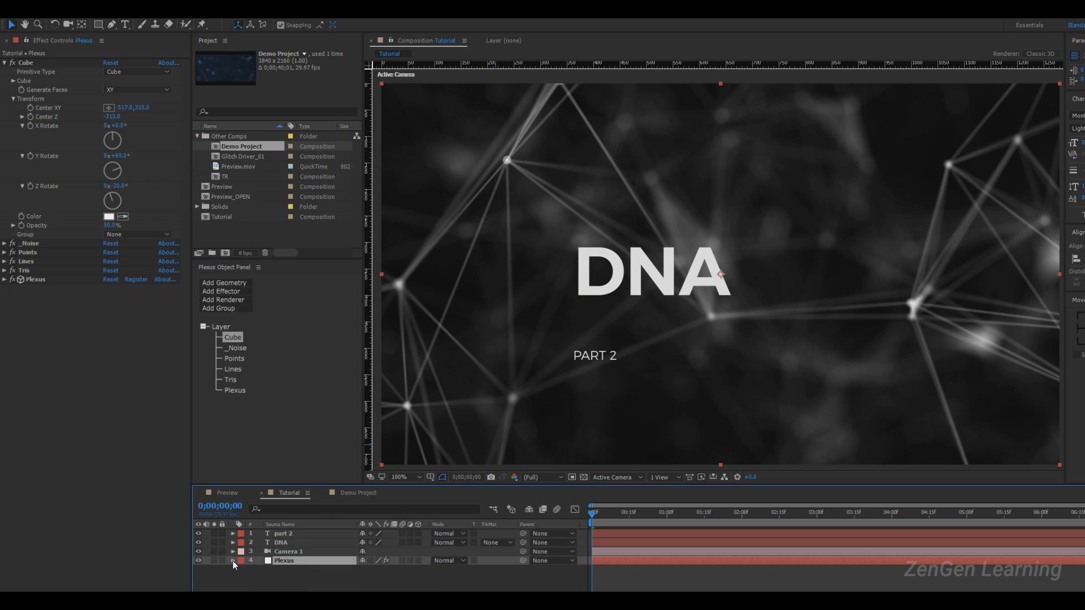
# - Move the PART 2 text up directly beneath DNA and scale it up to about 105 px wide
pyautogui.click(292, 533)
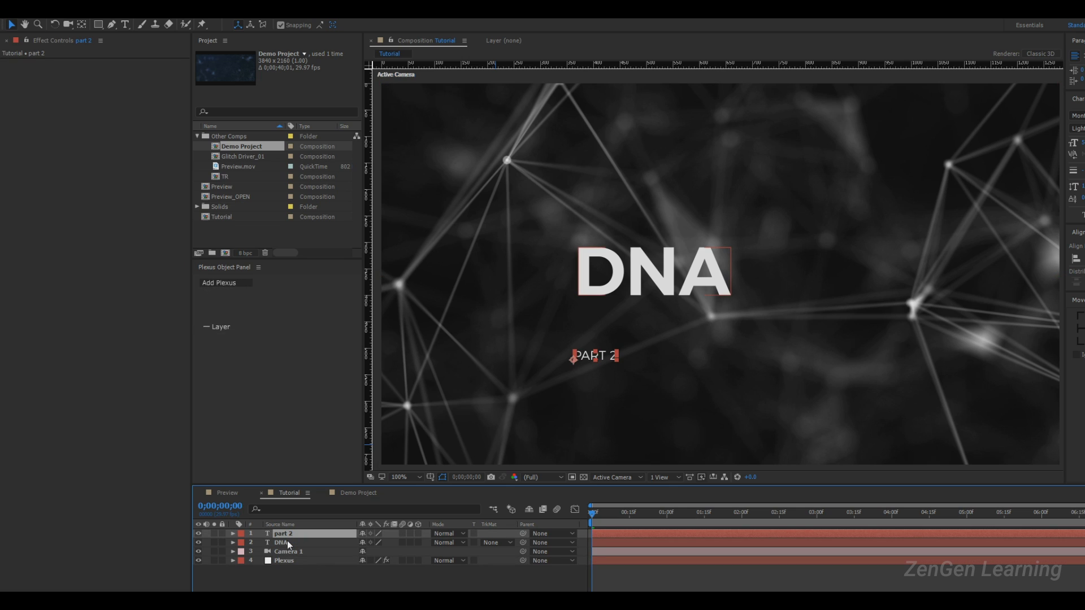
pyautogui.moveTo(604, 358); pyautogui.dragTo(615, 321)
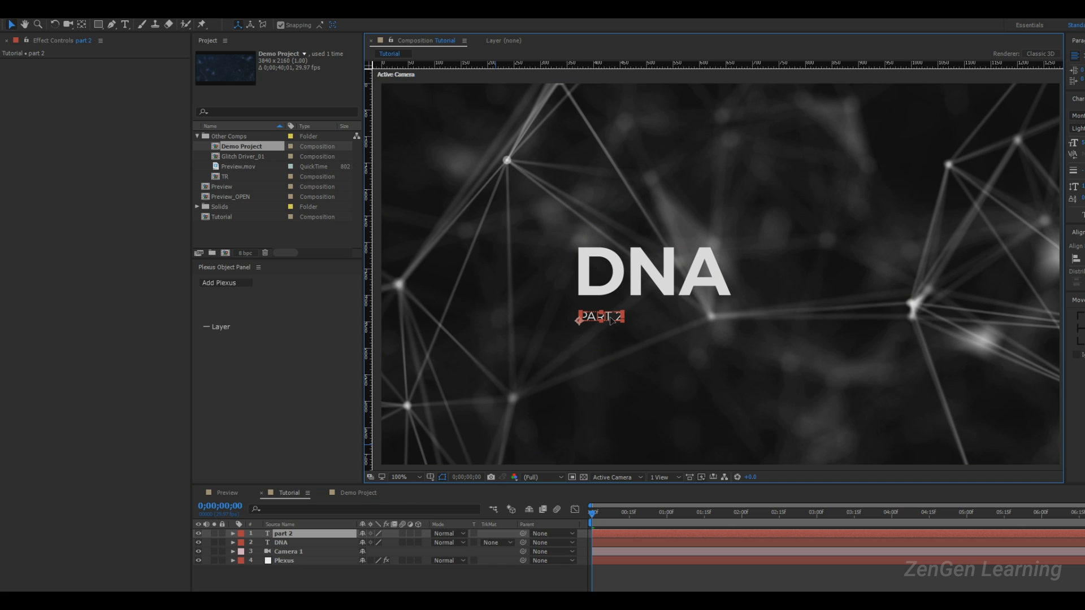
pyautogui.press('Return')
pyautogui.moveTo(627, 309); pyautogui.dragTo(638, 306)
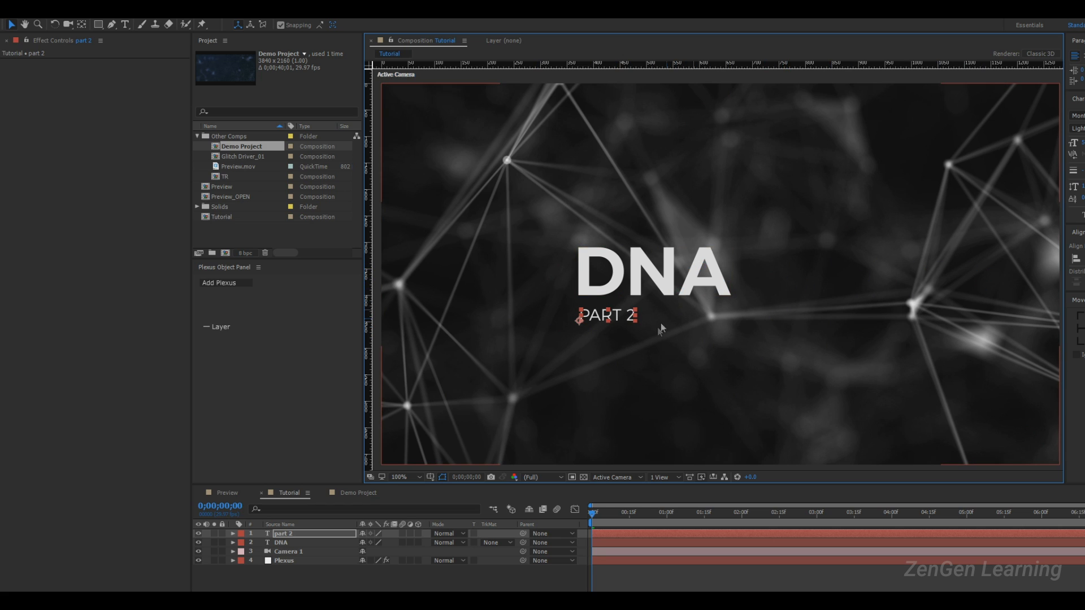
# - Set the Plexus effect's render quality to 1x and deselect the layer
pyautogui.click(286, 562)
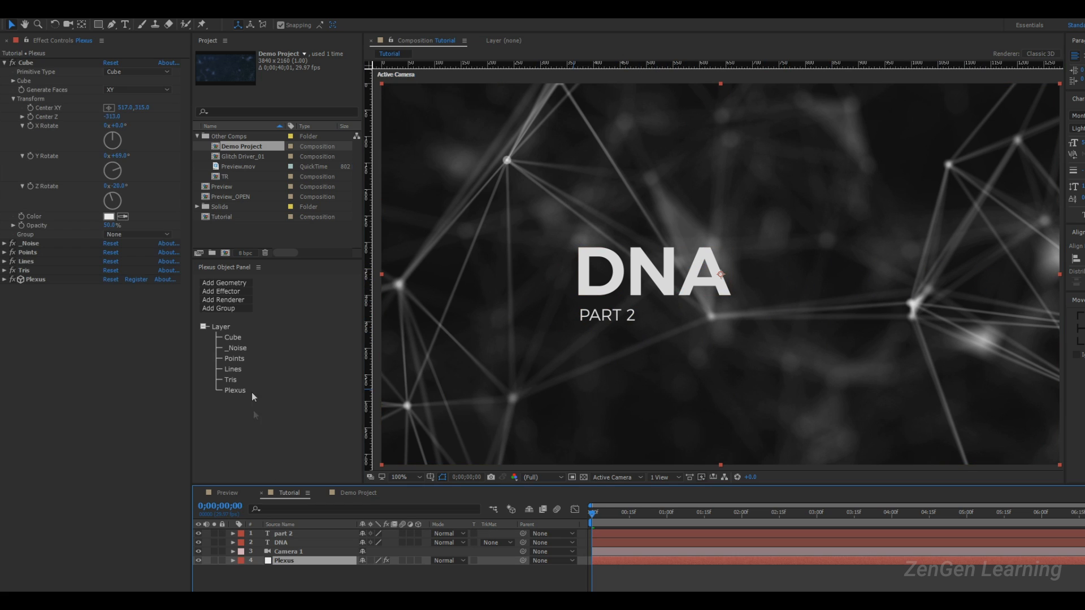
pyautogui.click(237, 390)
pyautogui.click(141, 280)
pyautogui.click(132, 290)
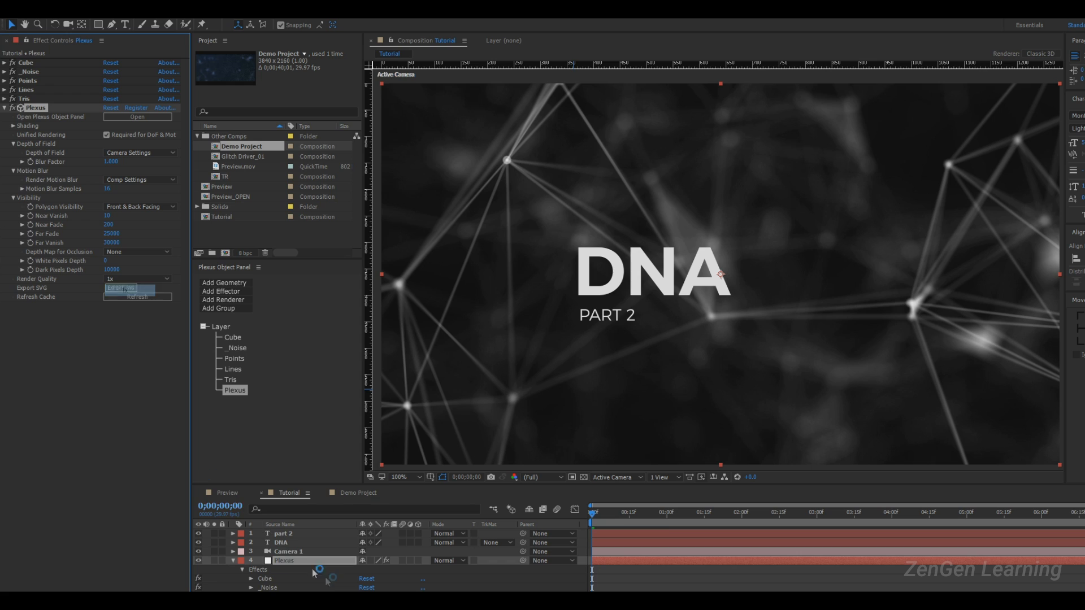
pyautogui.click(332, 577)
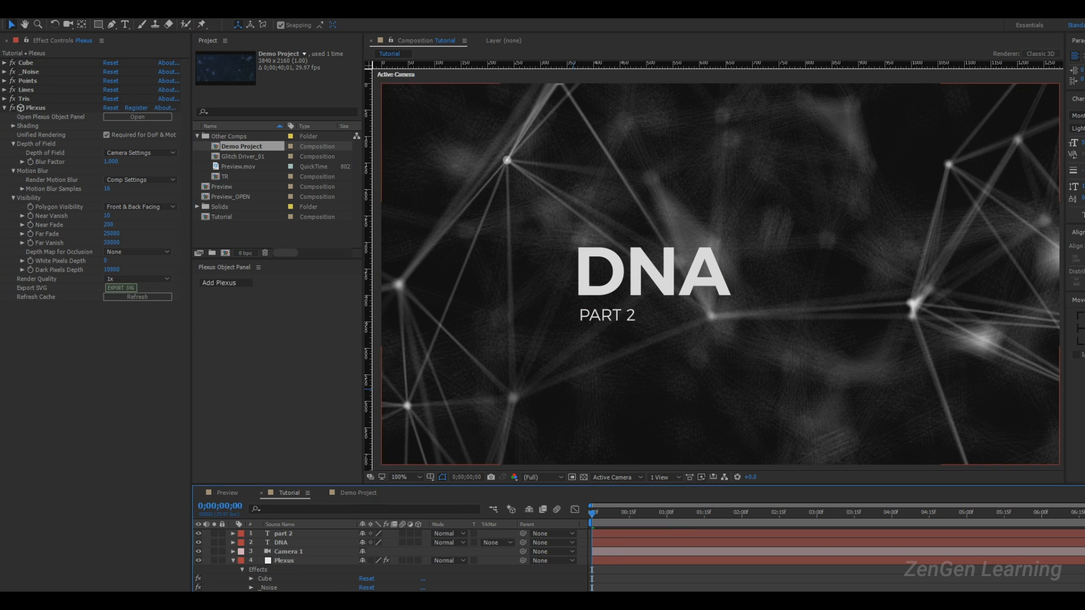
# - Turn off depth of field in Camera 1's options
pyautogui.click(287, 553)
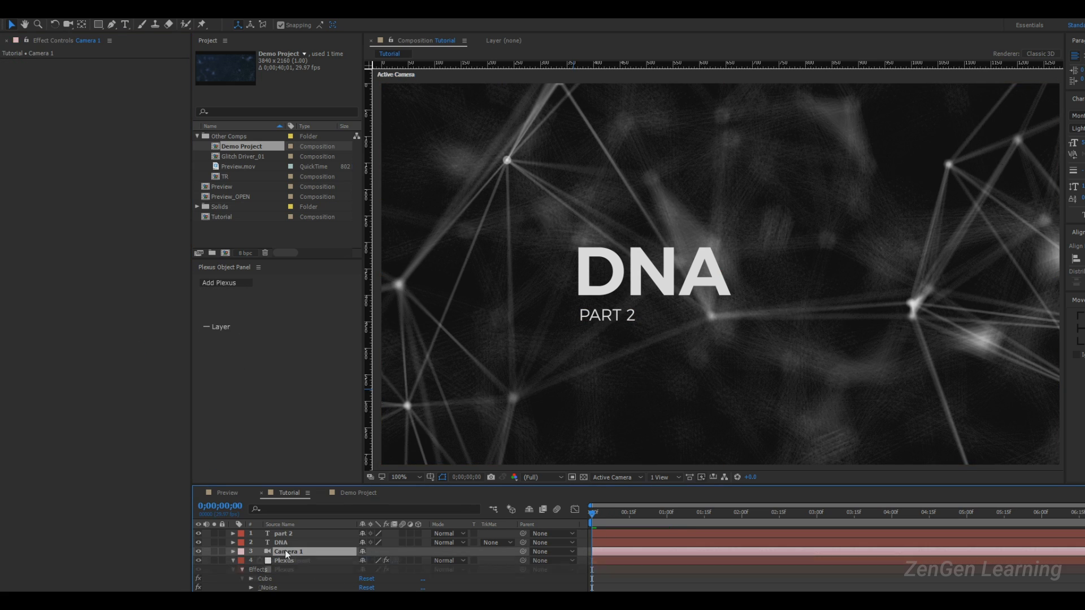
pyautogui.press('a')
pyautogui.press('a')
pyautogui.click(363, 579)
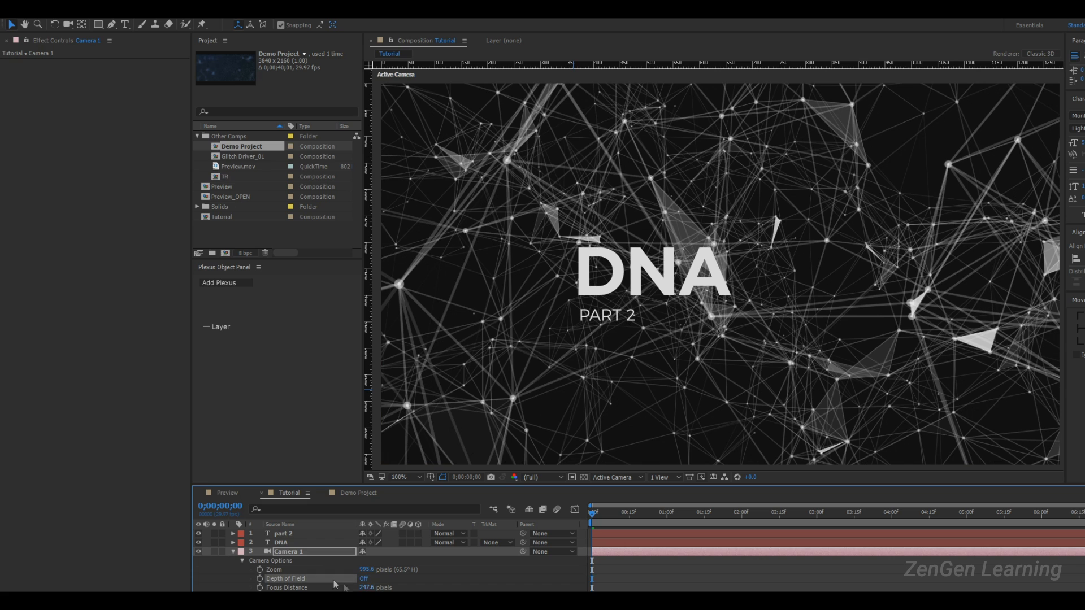
pyautogui.click(412, 587)
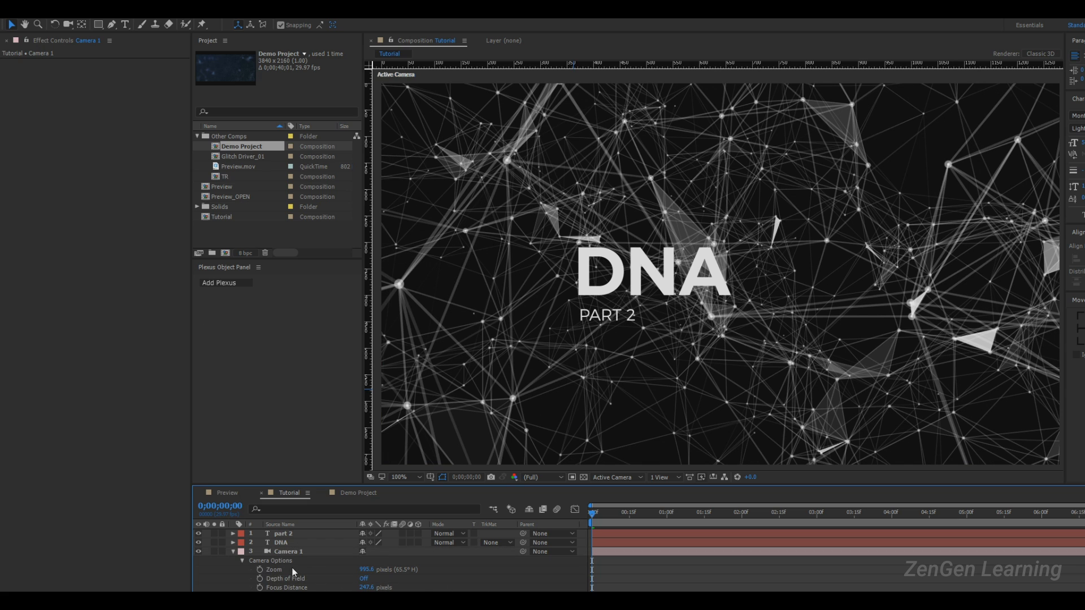
# - Scale the PART 2 text up to about 115 px wide and align its left edge with DNA's
pyautogui.scroll(1, 618, 318)
pyautogui.moveTo(486, 371); pyautogui.dragTo(658, 323)
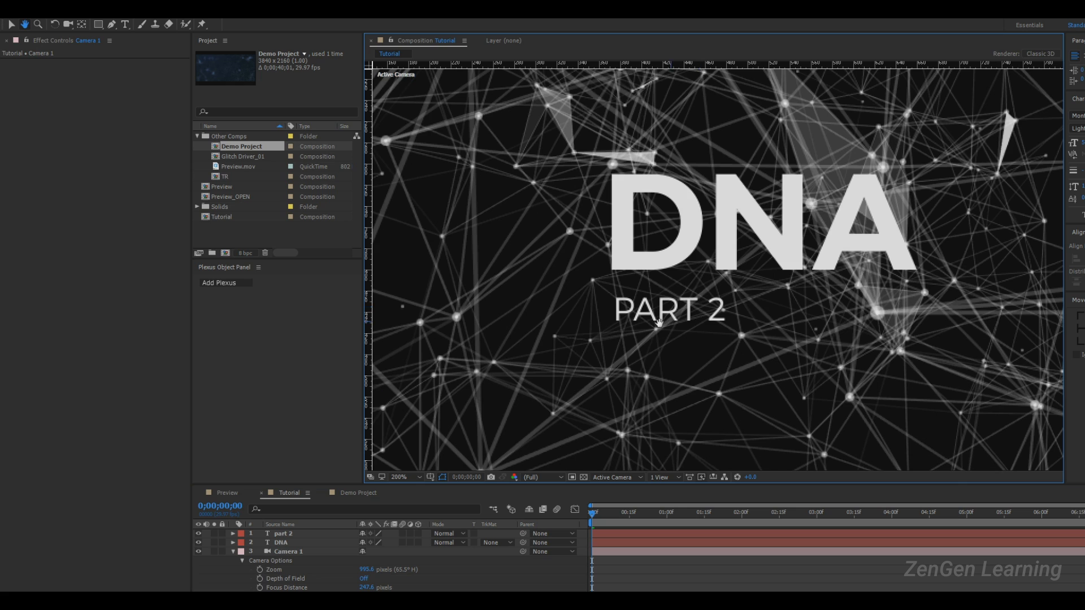
pyautogui.scroll(1, 659, 322)
pyautogui.click(672, 336)
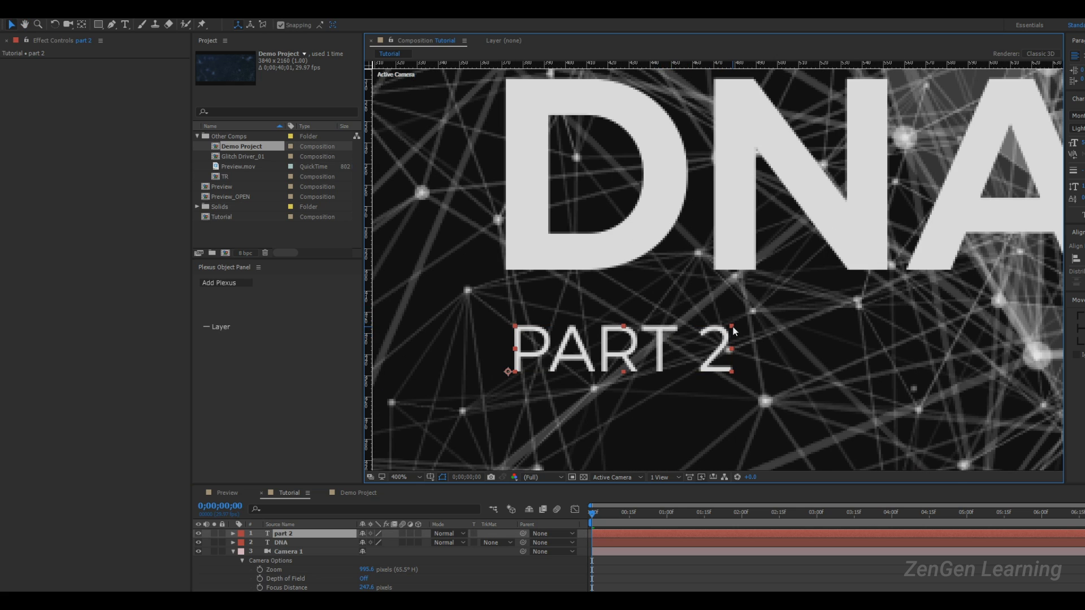
pyautogui.moveTo(732, 328); pyautogui.dragTo(756, 322)
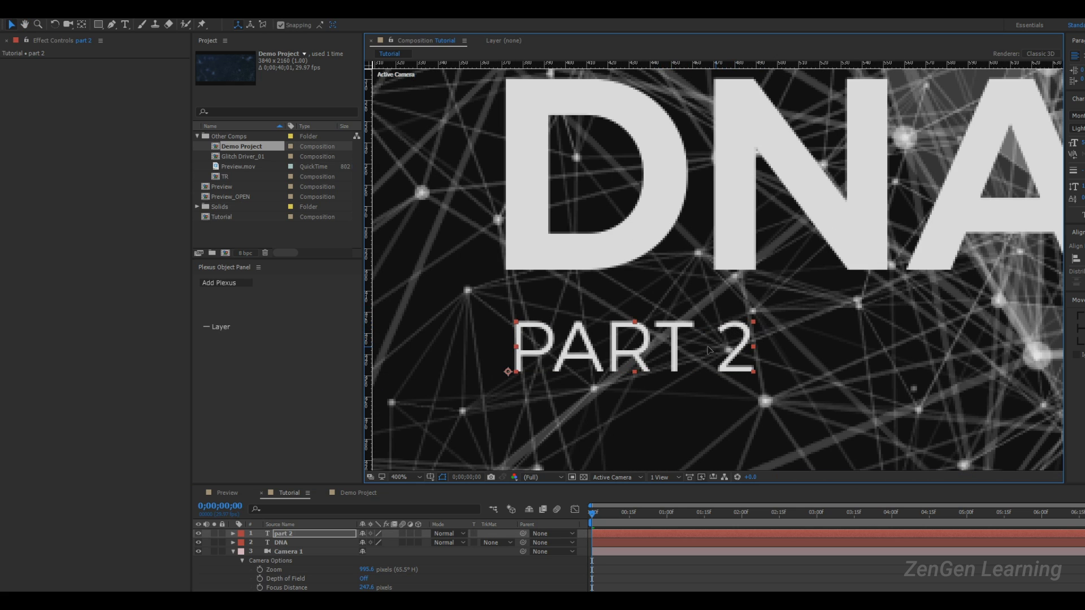
pyautogui.scroll(-1, 708, 347)
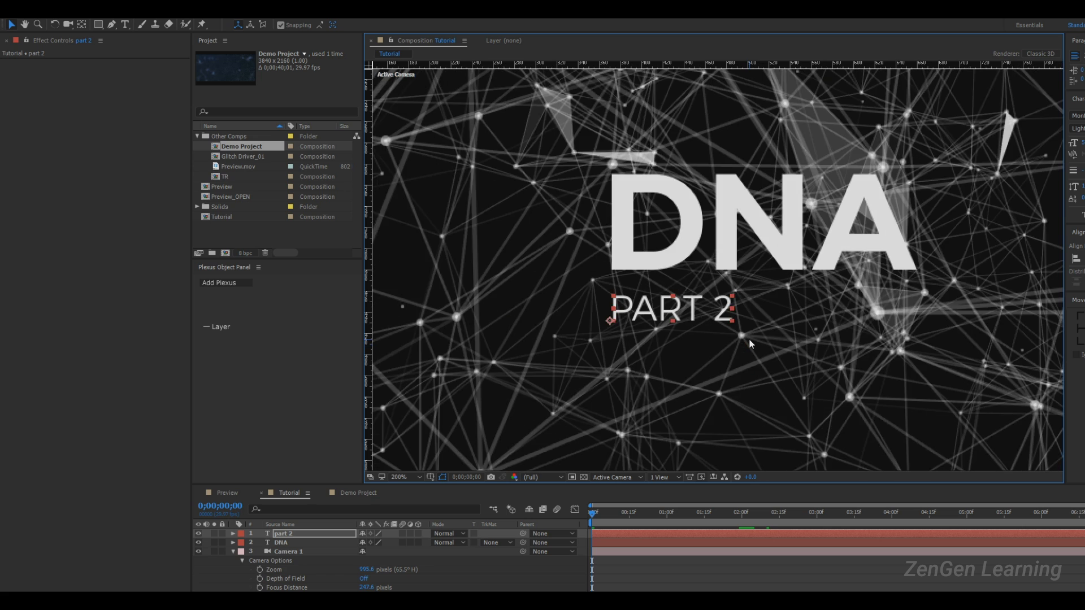
pyautogui.scroll(-1, 748, 338)
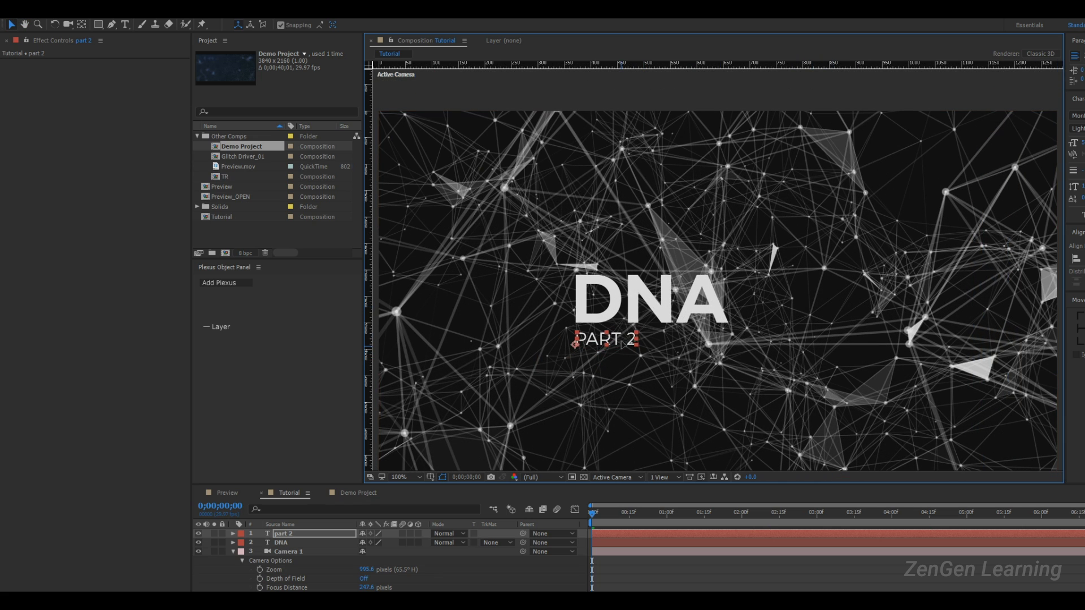
pyautogui.click(652, 577)
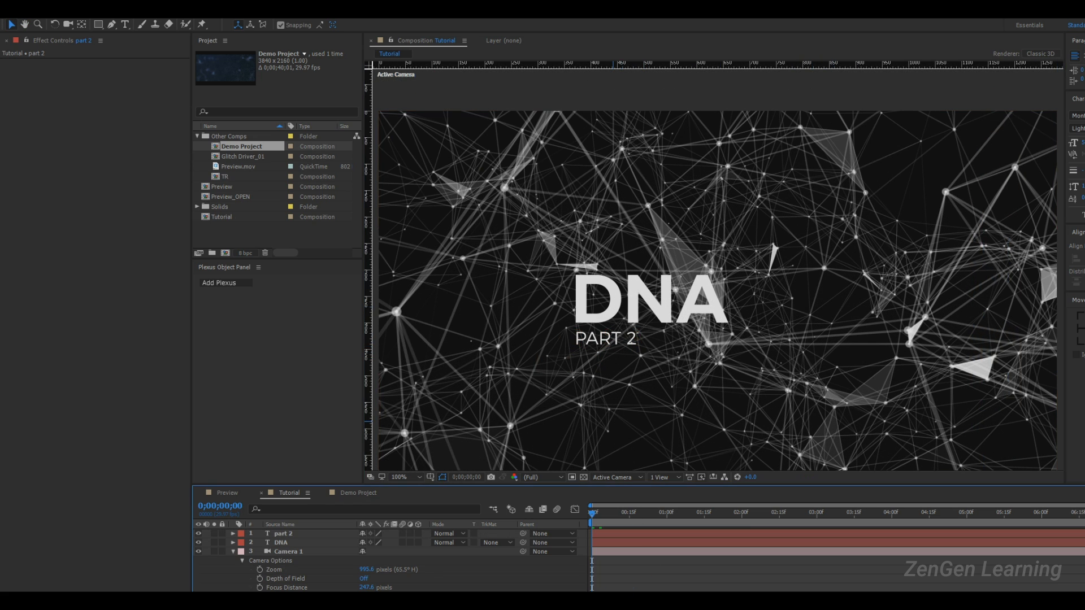
# - Parent the part 2 layer to the DNA layer
pyautogui.click(286, 534)
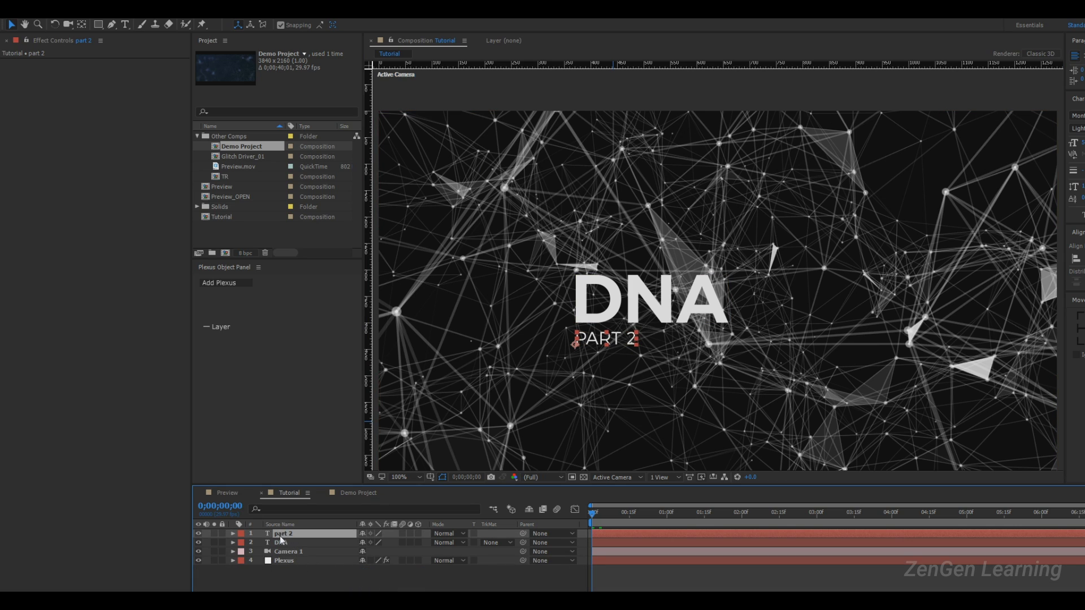
pyautogui.moveTo(523, 533); pyautogui.dragTo(314, 543)
pyautogui.click(289, 541)
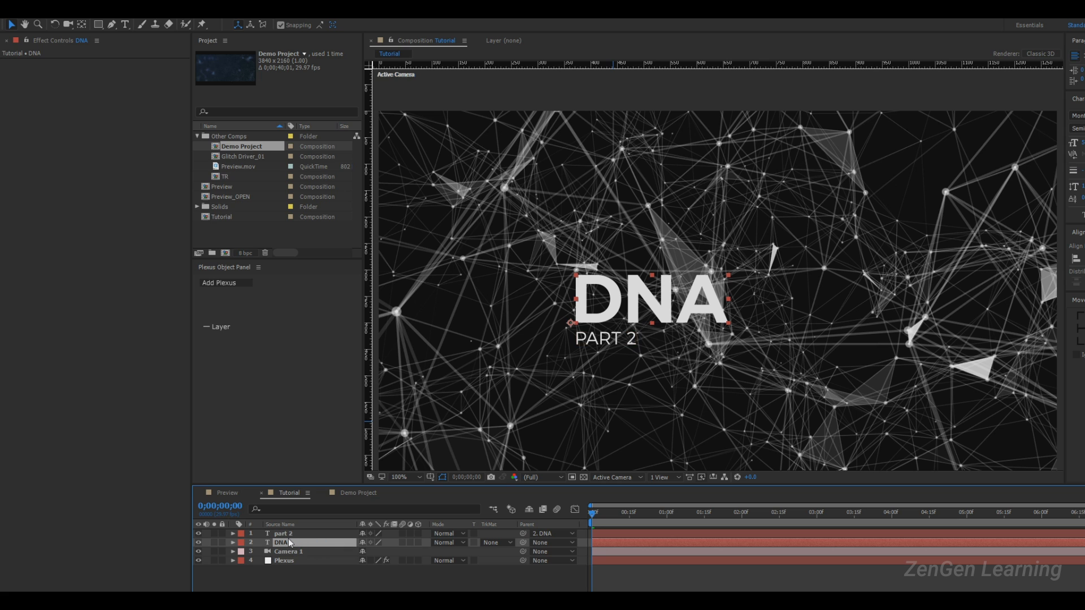
pyautogui.moveTo(718, 317); pyautogui.dragTo(713, 287)
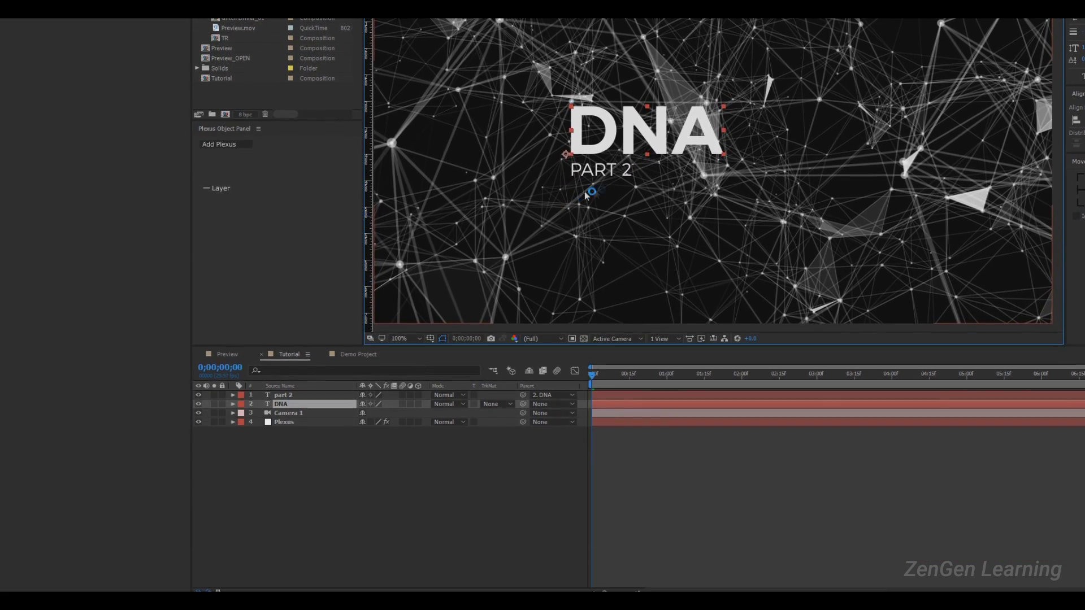
# - Turn on depth of field in Camera 1's options and collapse the layer's properties
pyautogui.click(294, 425)
pyautogui.press('a')
pyautogui.press('a')
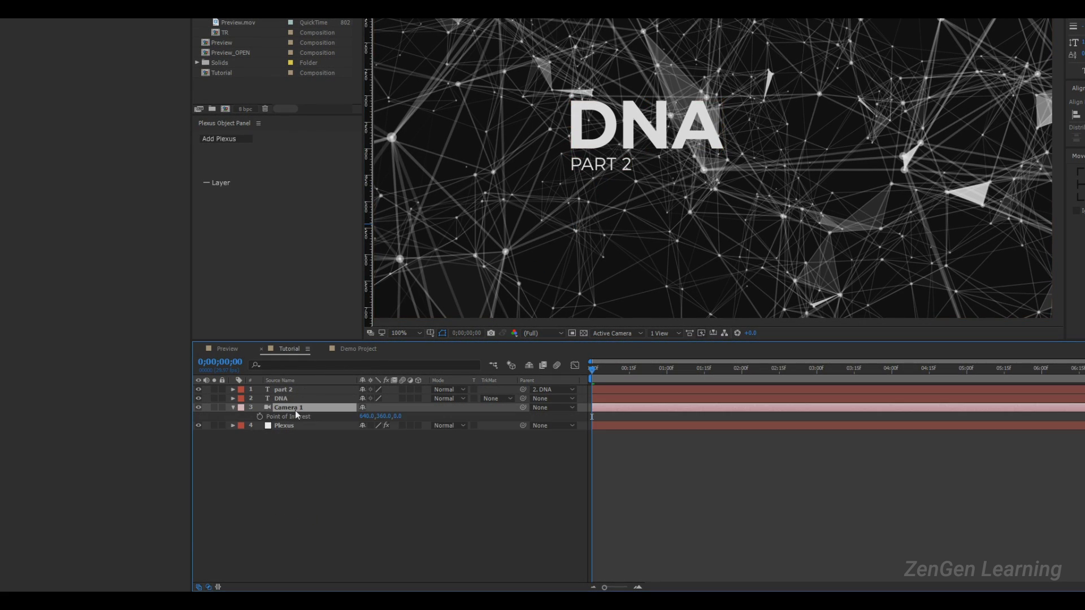
pyautogui.click(364, 435)
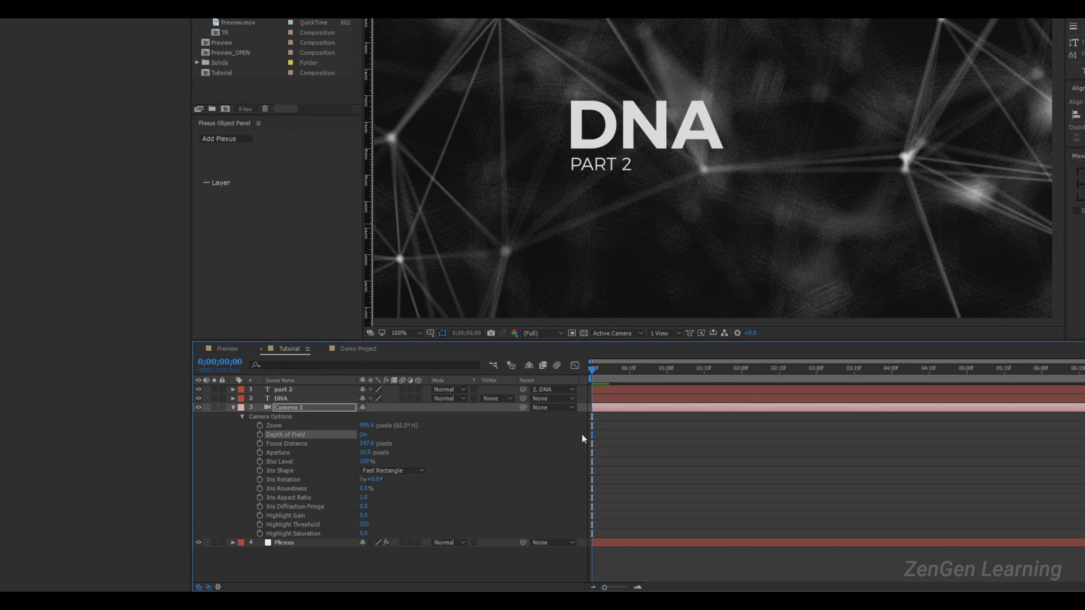
pyautogui.press('a')
pyautogui.press('a')
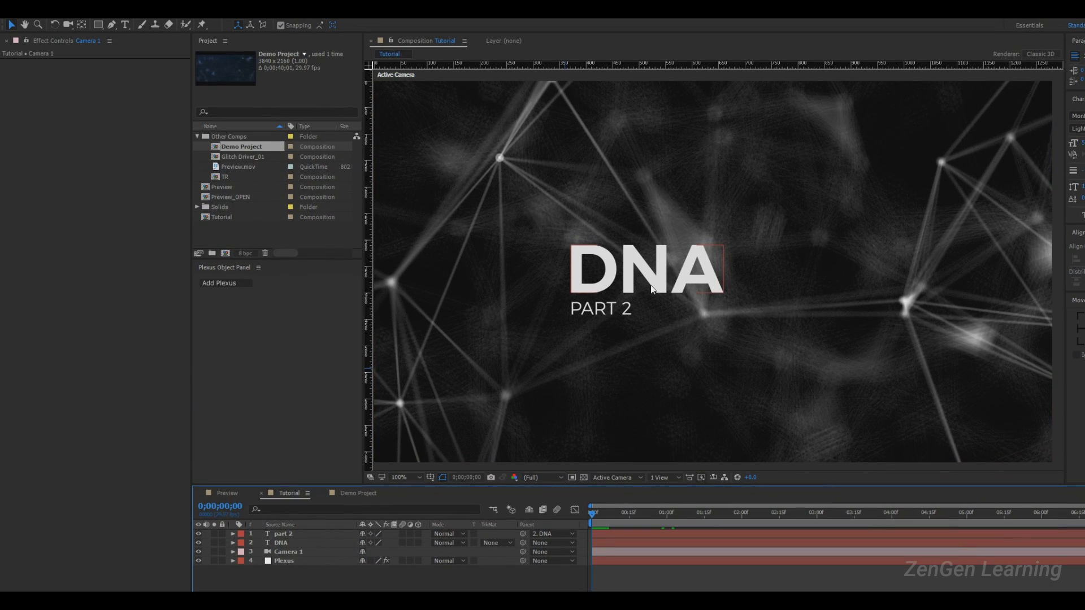
# - Reposition the DNA title with its attached PART 2 text about 285 px from the composition's left edge
pyautogui.moveTo(679, 260); pyautogui.dragTo(717, 278)
pyautogui.press(',')
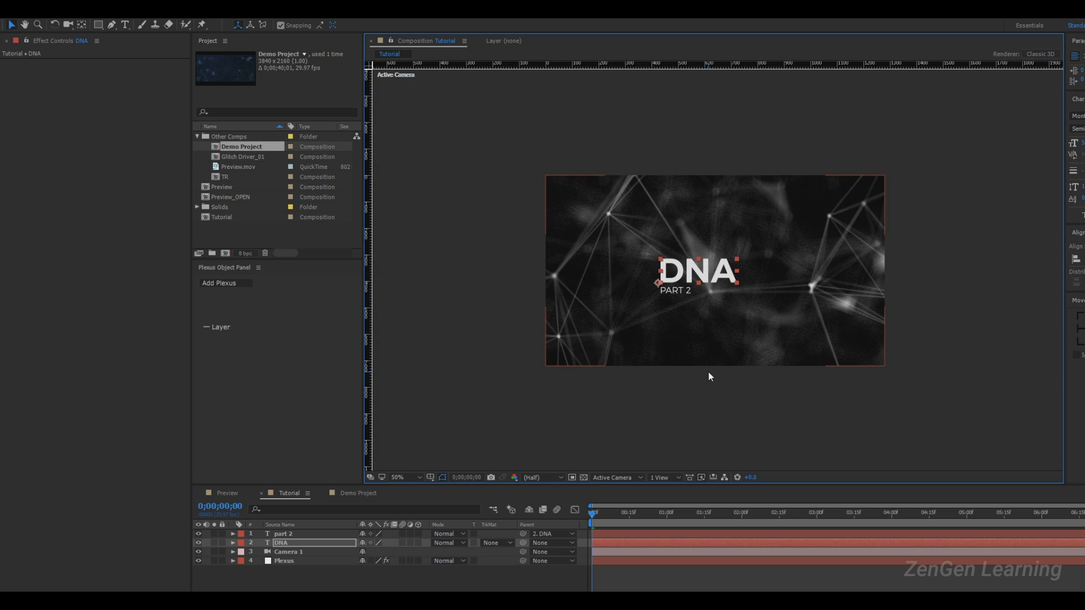
pyautogui.press('.')
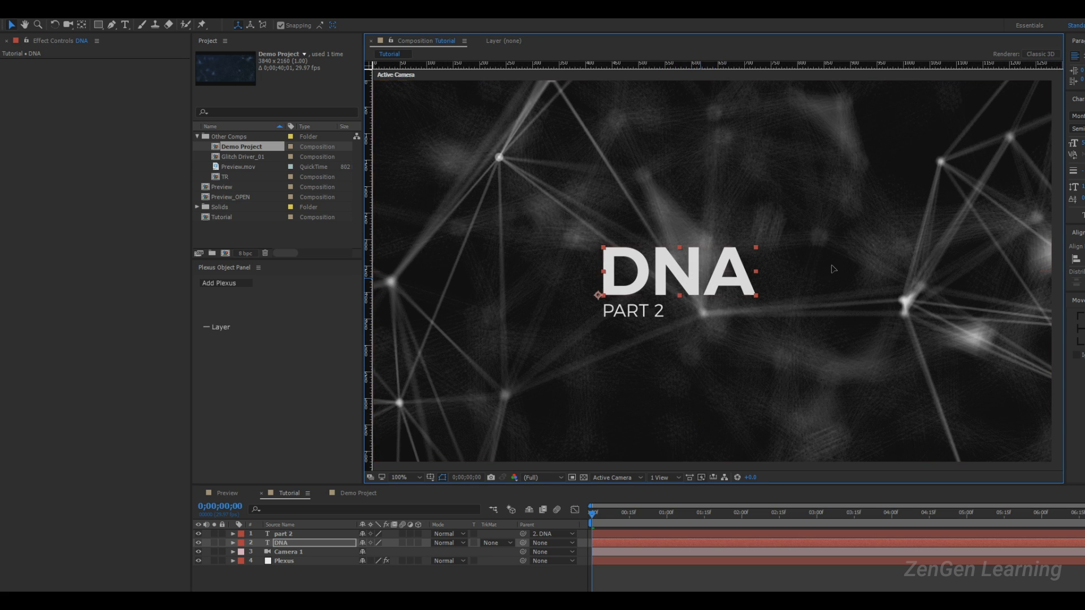
pyautogui.moveTo(700, 278); pyautogui.dragTo(831, 265)
pyautogui.moveTo(716, 283); pyautogui.dragTo(506, 295)
pyautogui.press(',')
pyautogui.click(675, 424)
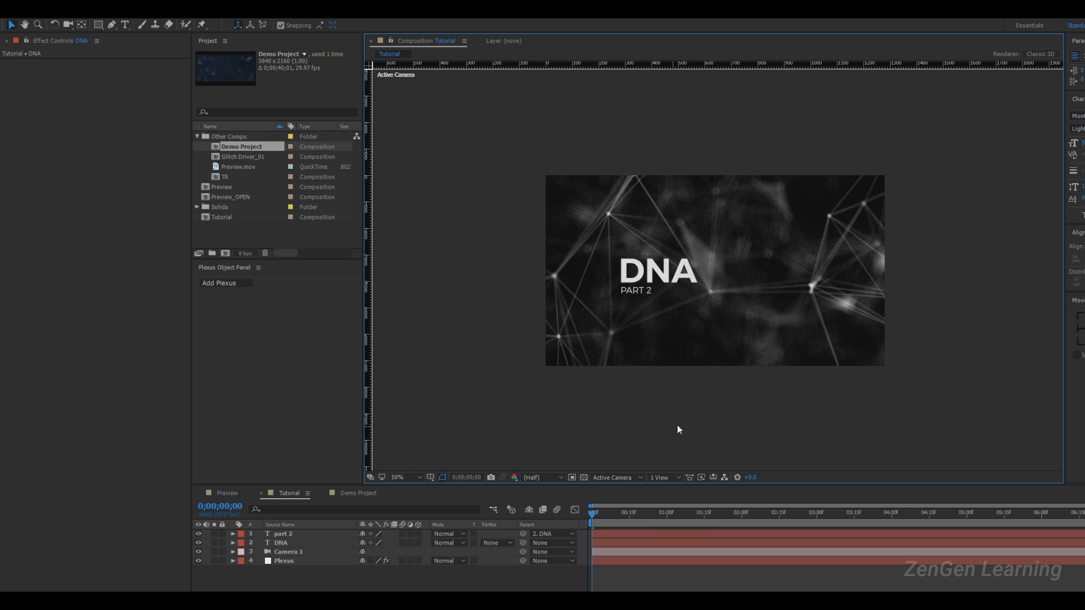
pyautogui.press('.')
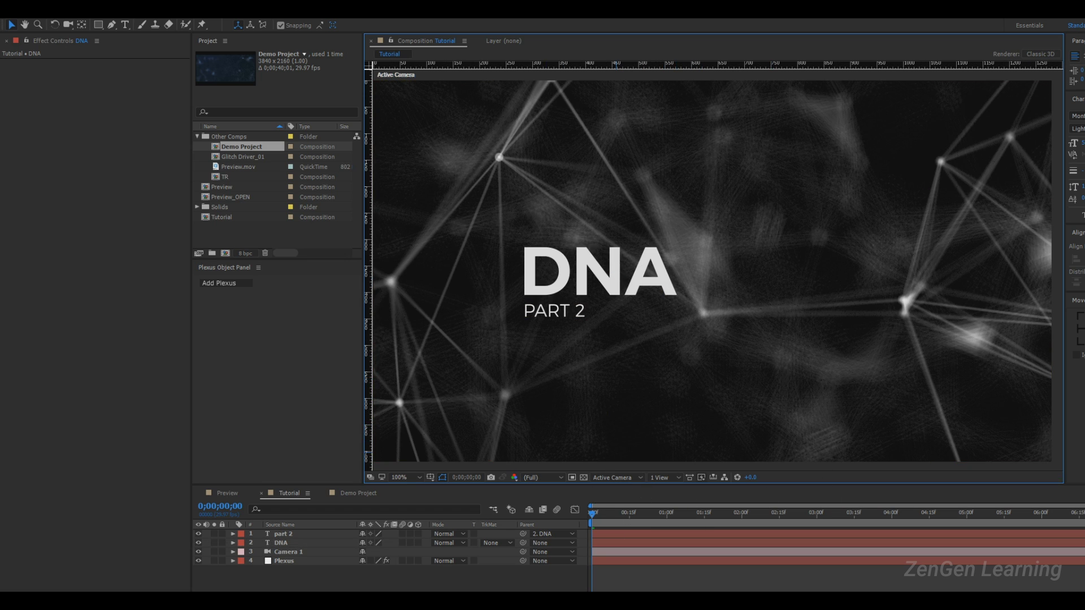
# - Make the DNA and part 2 text layers 3D layers
pyautogui.click(290, 542)
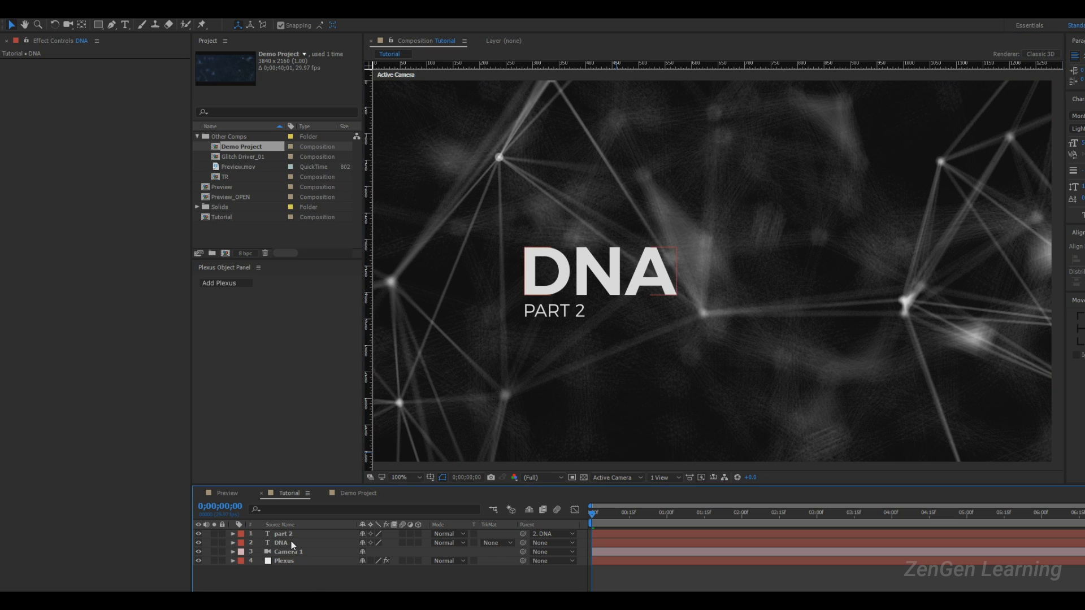
pyautogui.keyDown('shift'); pyautogui.click(289, 533); pyautogui.keyUp('shift')
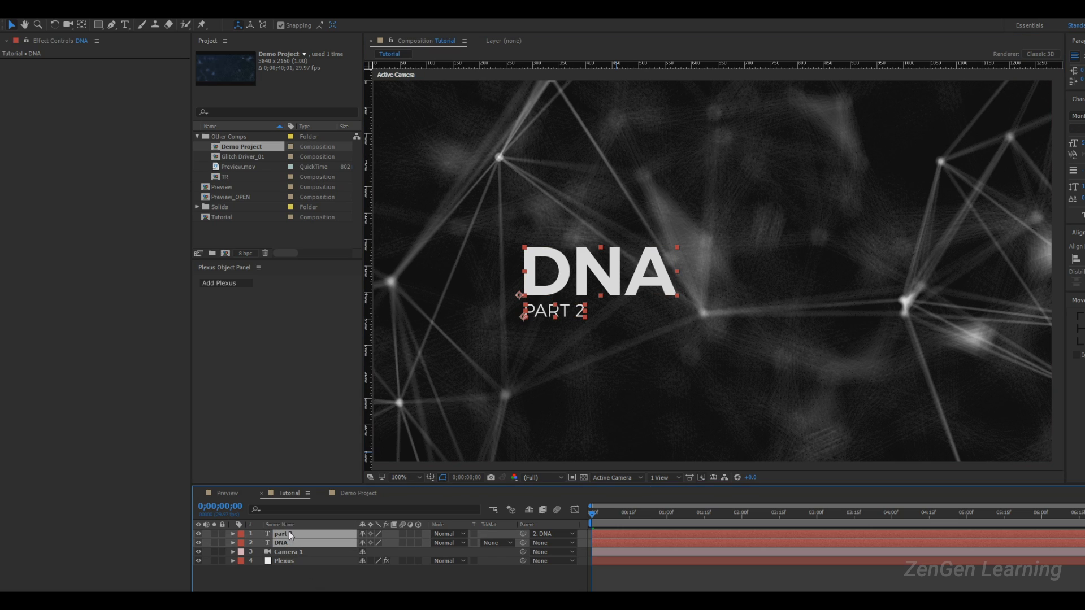
pyautogui.click(418, 543)
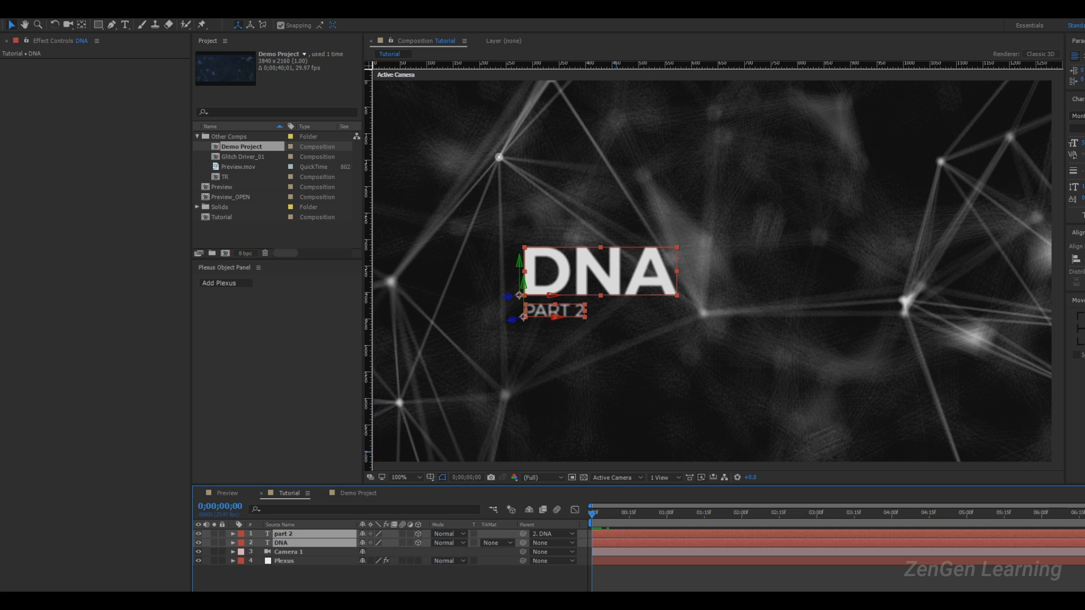
pyautogui.click(425, 577)
# - Examine the camera blur on the 3D DNA and PART 2 text up close
pyautogui.press('space')
pyautogui.moveTo(565, 293); pyautogui.dragTo(841, 317)
pyautogui.scroll(1, 915, 343)
pyautogui.moveTo(915, 343); pyautogui.dragTo(617, 301)
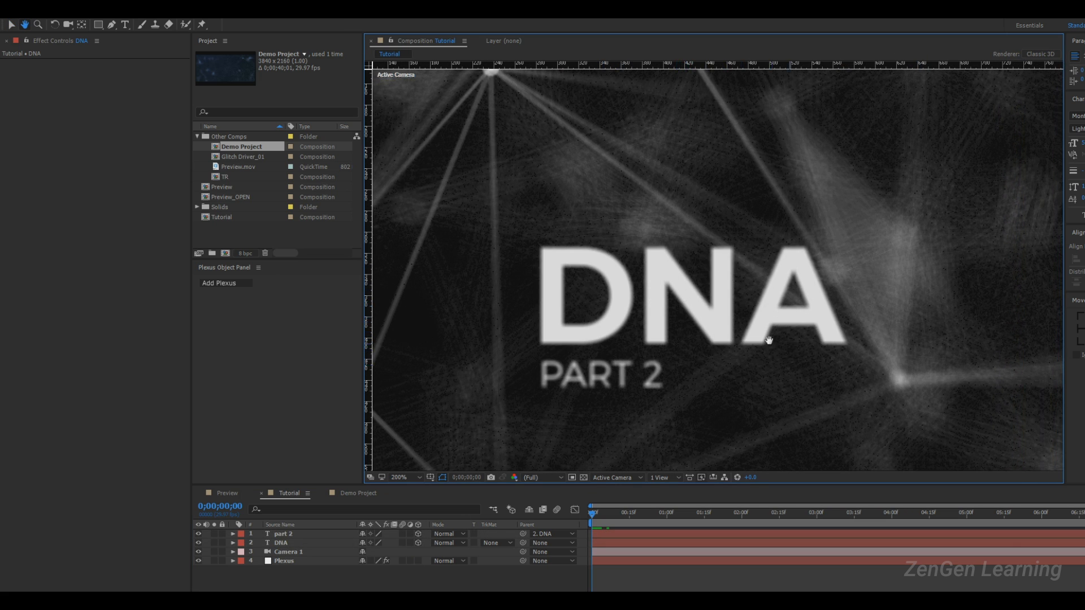
pyautogui.press('v')
pyautogui.click(294, 545)
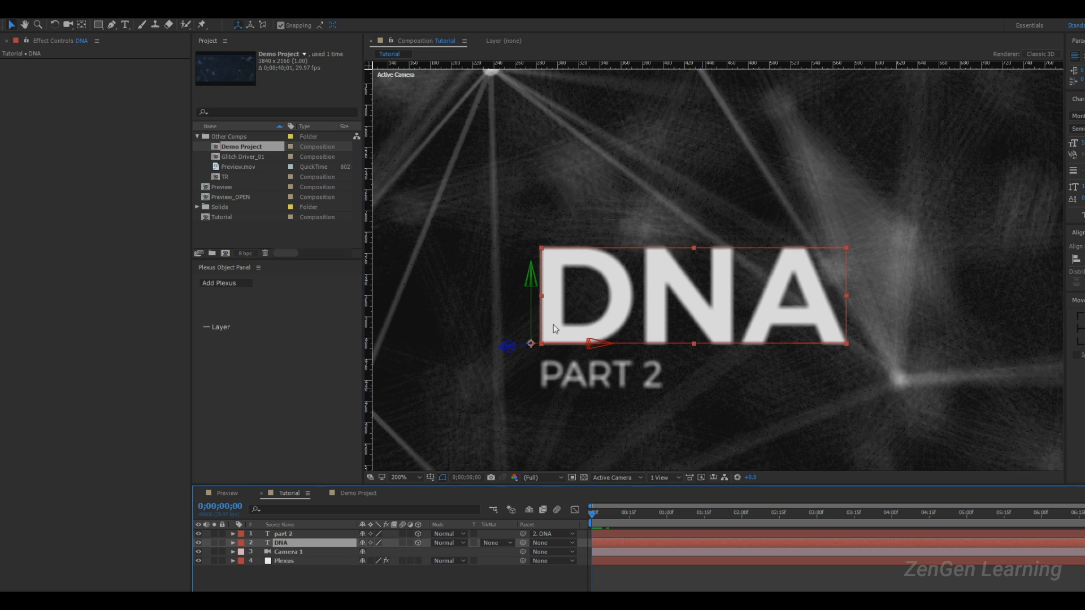
pyautogui.press(',')
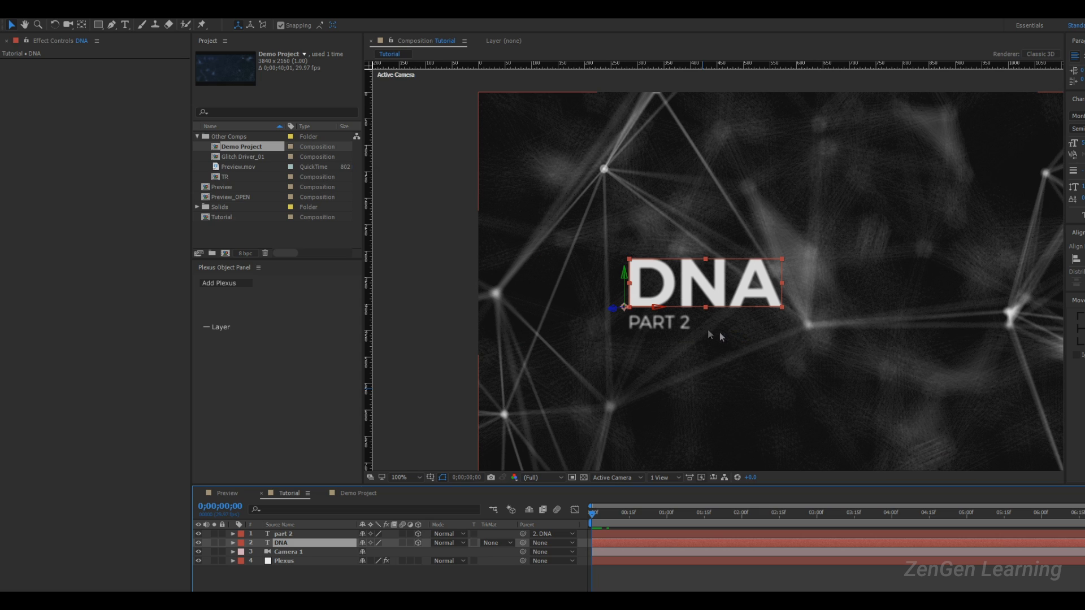
pyautogui.press('.')
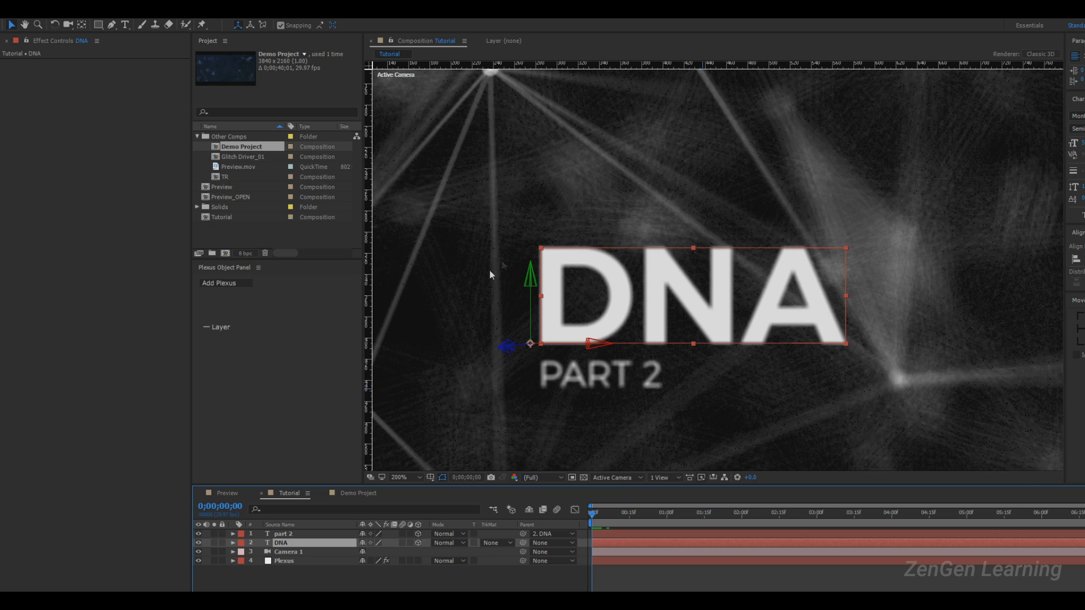
# - Try moving the DNA title along Z to about -333 and inspect the blur on the text
pyautogui.click(279, 569)
pyautogui.click(294, 543)
pyautogui.press('p')
pyautogui.moveTo(398, 556); pyautogui.dragTo(432, 589)
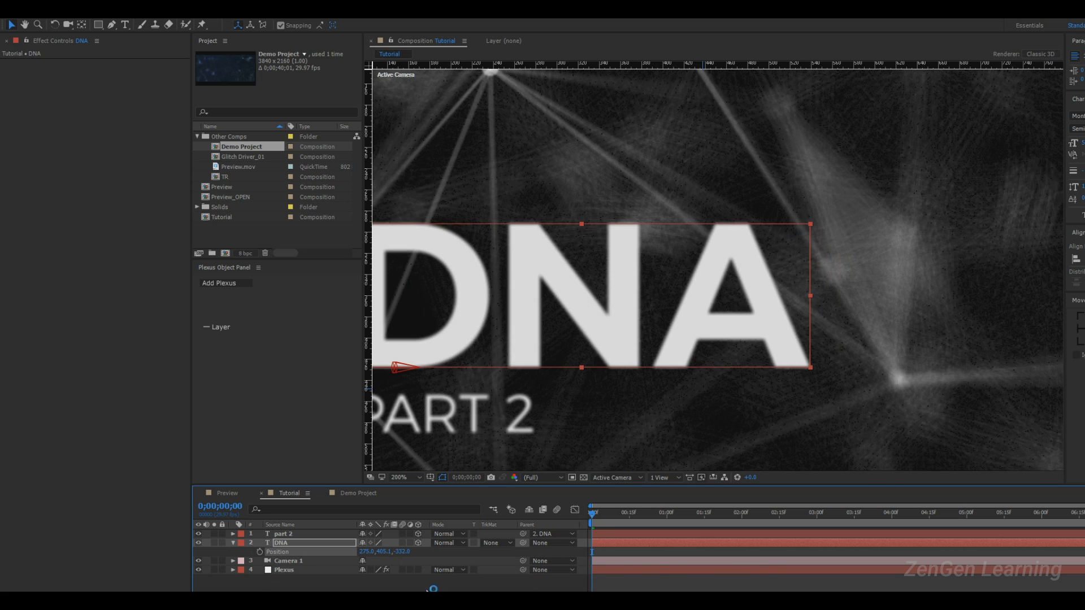
pyautogui.press('space')
pyautogui.moveTo(705, 326); pyautogui.dragTo(901, 327)
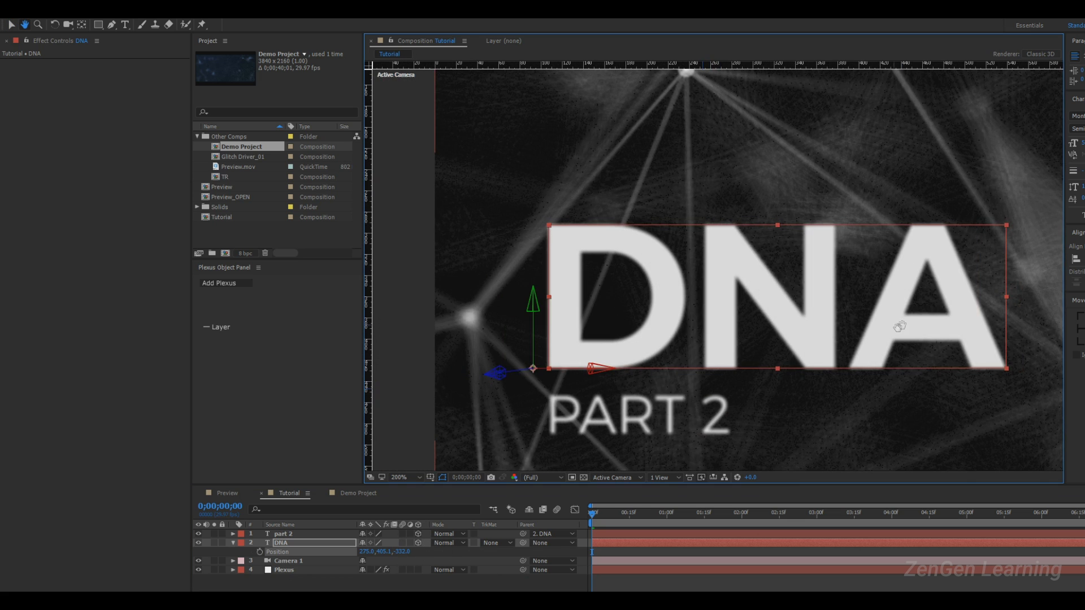
pyautogui.scroll(1, 847, 338)
pyautogui.moveTo(825, 349); pyautogui.dragTo(859, 264)
pyautogui.scroll(-1, 836, 277)
pyautogui.moveTo(806, 290); pyautogui.dragTo(824, 304)
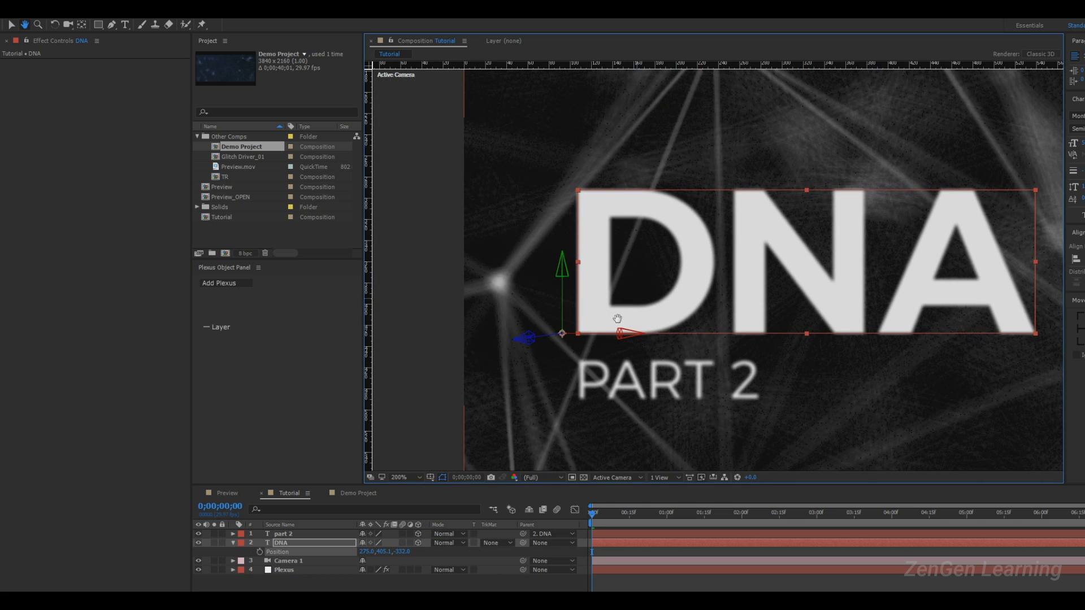
# - Set the DNA title's Z position to -730 so that it comes into the camera's focus
pyautogui.moveTo(402, 552); pyautogui.dragTo(174, 537)
pyautogui.scroll(-1, 680, 341)
pyautogui.press('space')
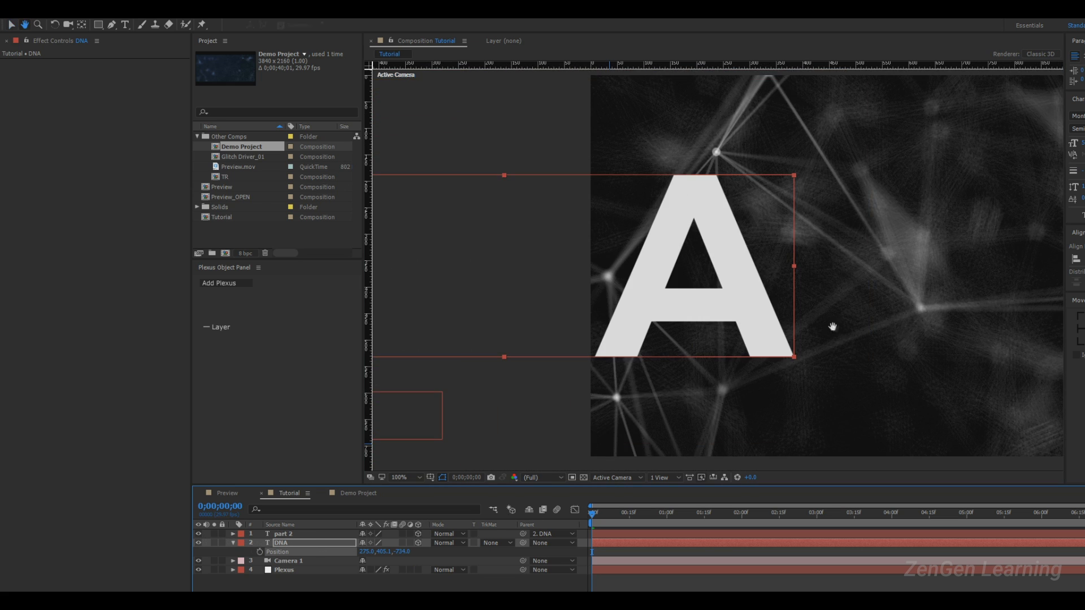
pyautogui.moveTo(868, 340); pyautogui.dragTo(758, 338)
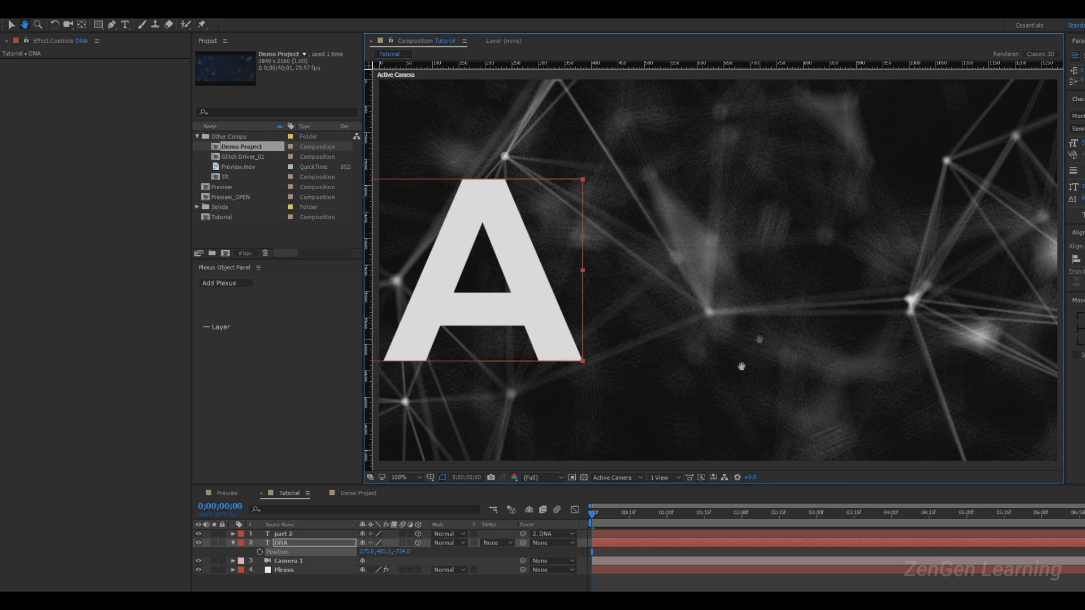
pyautogui.click(403, 559)
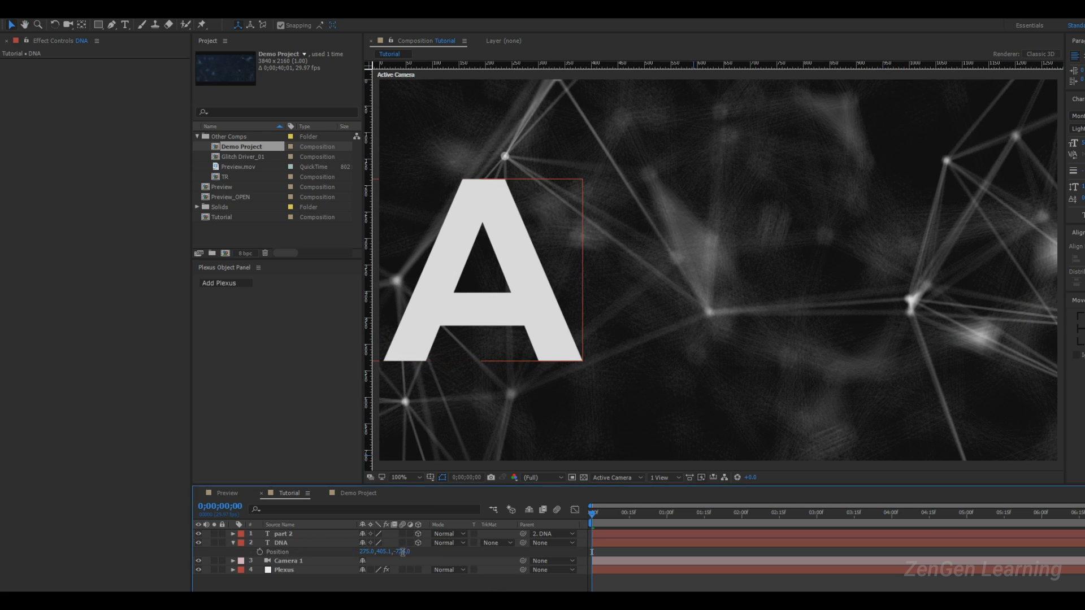
pyautogui.click(402, 552)
pyautogui.write('-73')
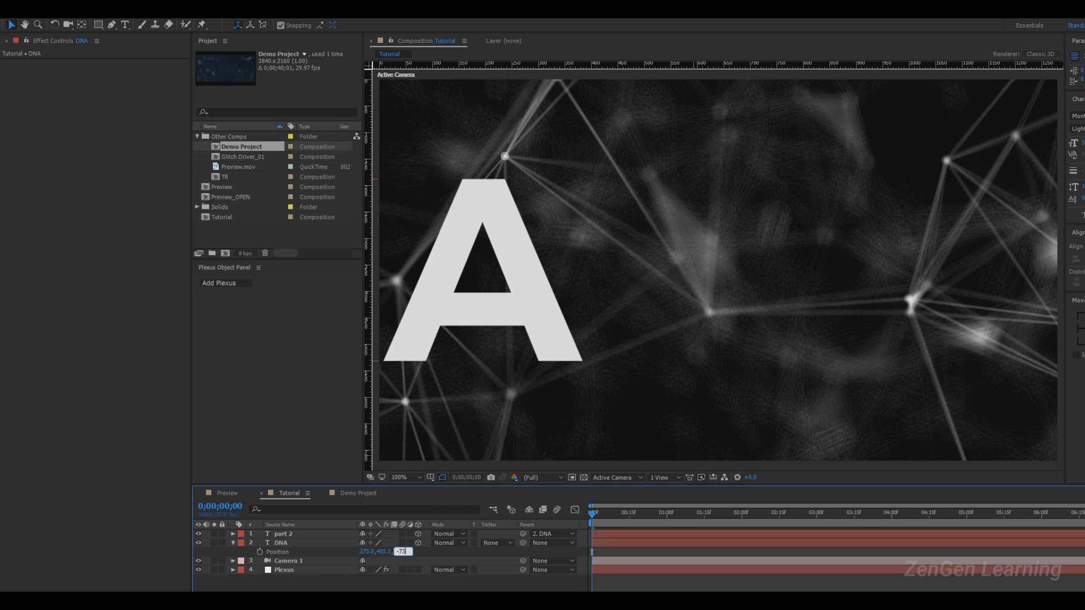
pyautogui.write('0')
pyautogui.press('Return')
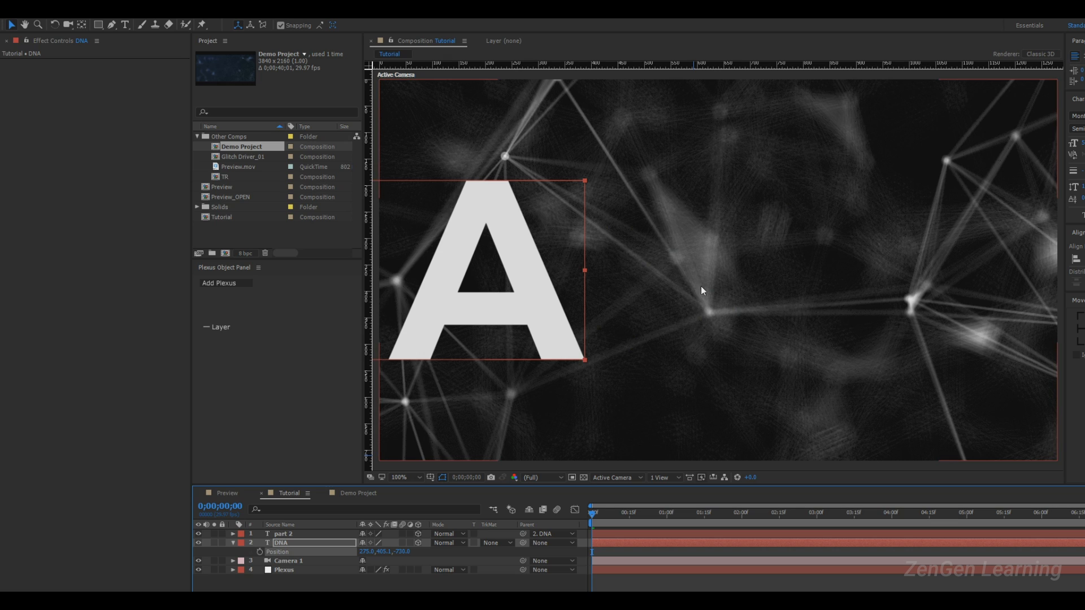
# - Scale the DNA title with its attached PART 2 text down until DNA is about 300 px wide, and deselect it
pyautogui.click(301, 543)
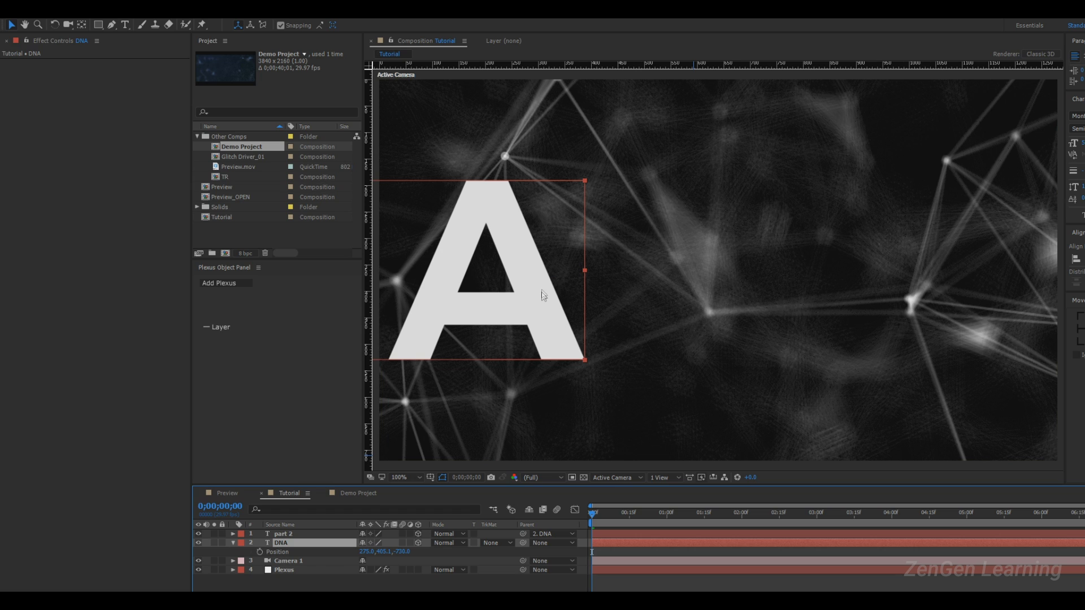
pyautogui.press('s')
pyautogui.moveTo(376, 551); pyautogui.dragTo(332, 556)
pyautogui.scroll(-1, 559, 325)
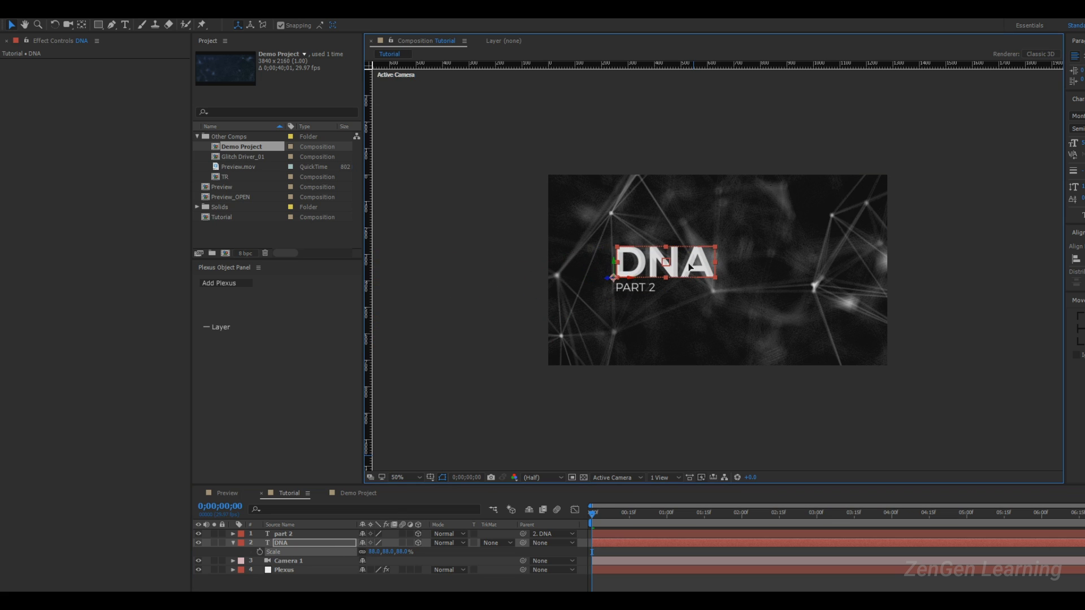
pyautogui.scroll(2, 688, 263)
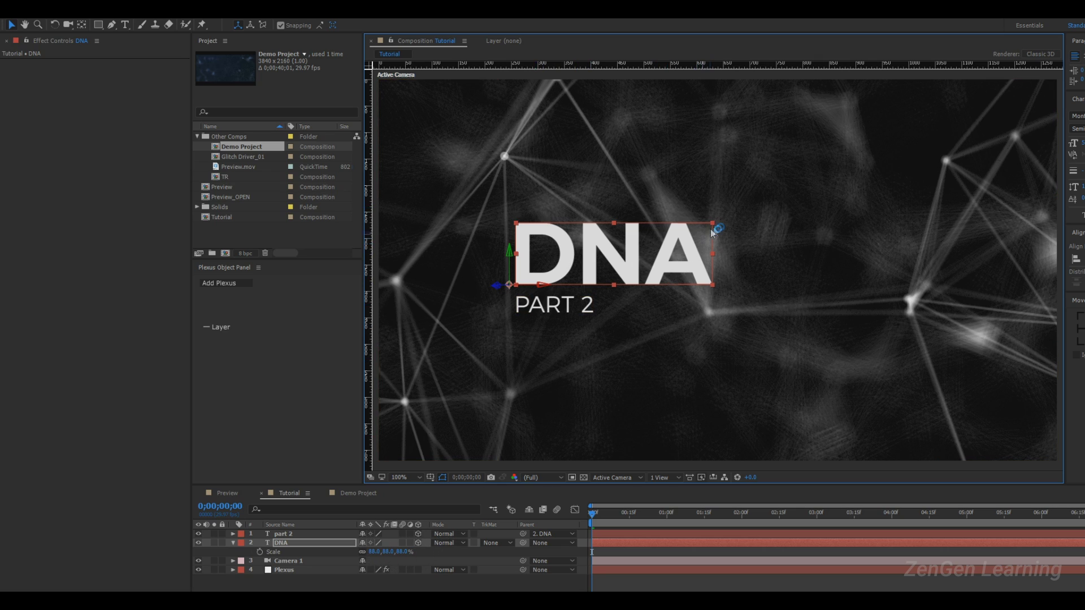
pyautogui.moveTo(712, 227); pyautogui.dragTo(678, 241)
pyautogui.press('s')
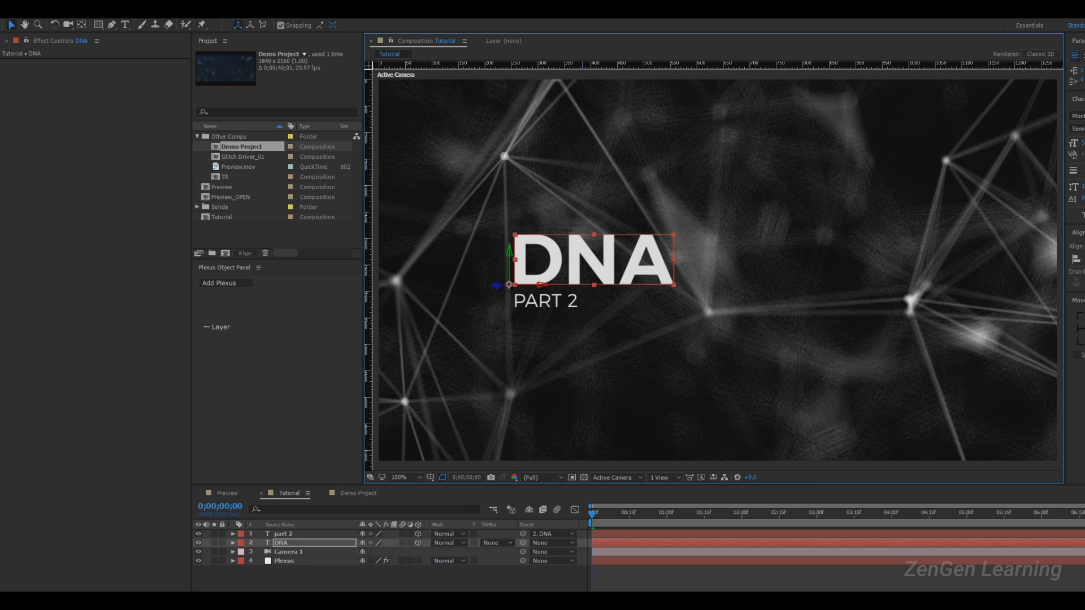
pyautogui.click(498, 581)
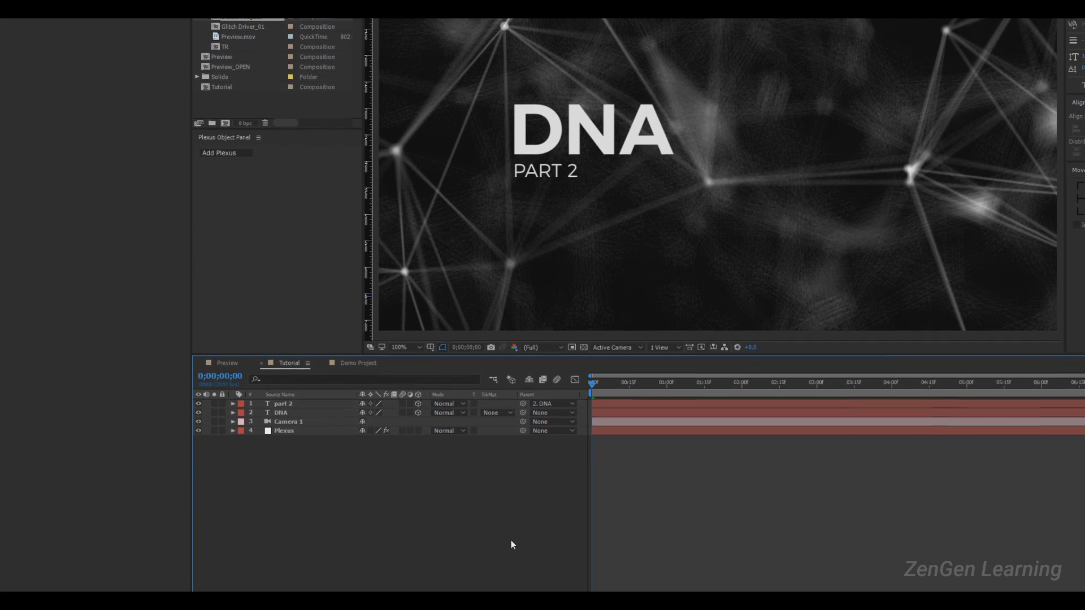
pyautogui.rightClick(303, 514)
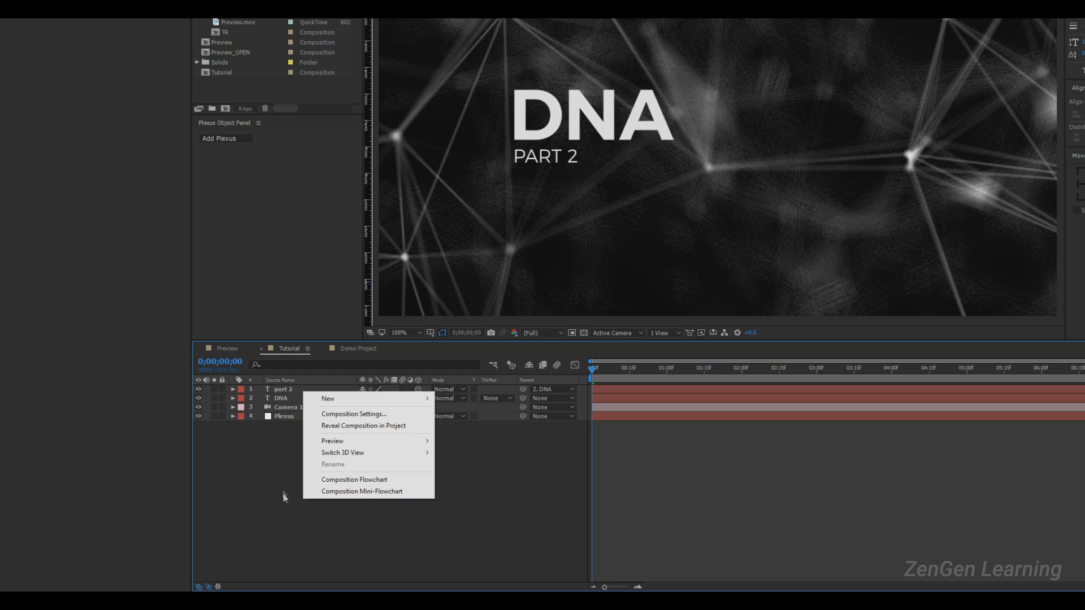
pyautogui.moveTo(421, 398)
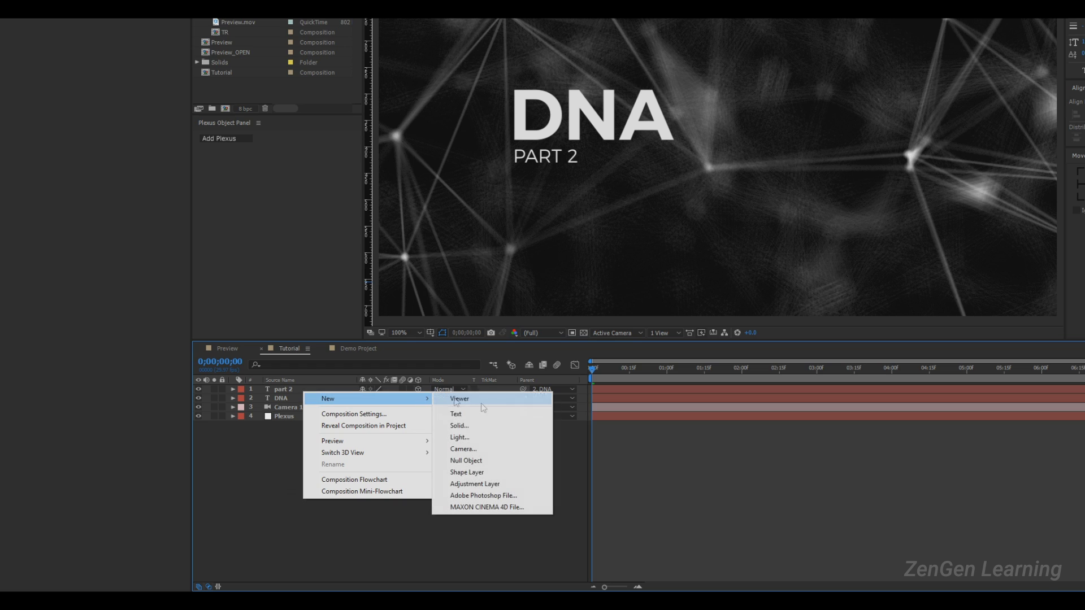
pyautogui.click(477, 460)
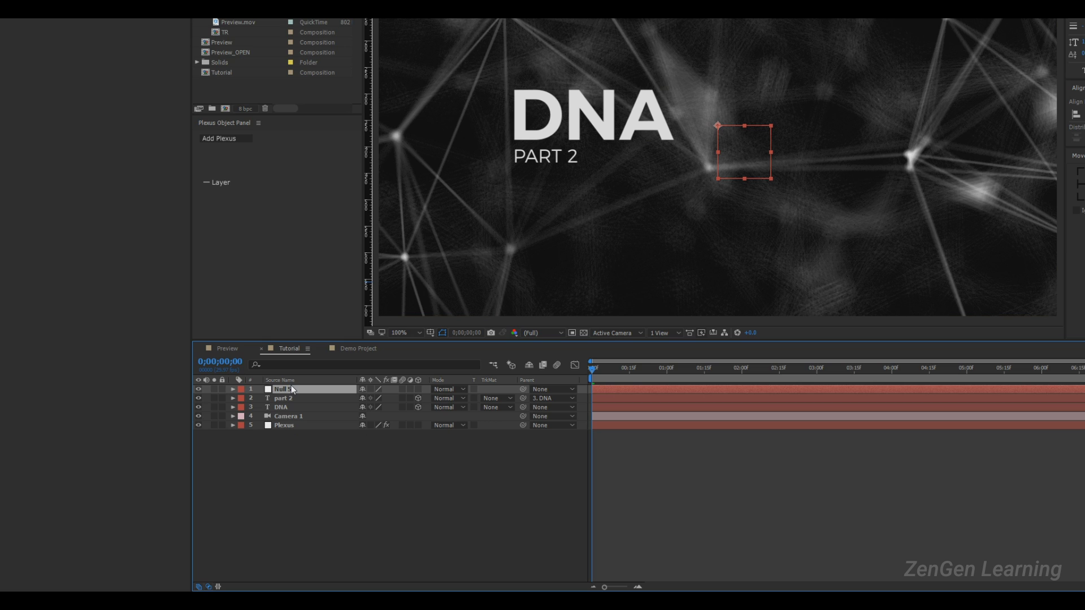
pyautogui.press('Delete')
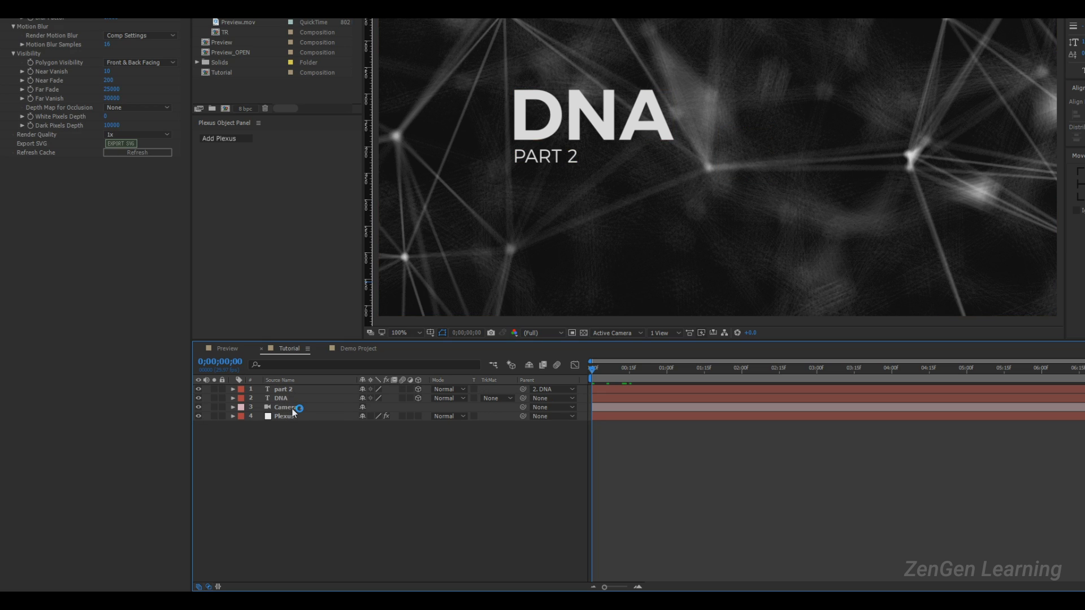
# - Create an orbit null for Camera 1
pyautogui.rightClick(293, 409)
pyautogui.moveTo(406, 296)
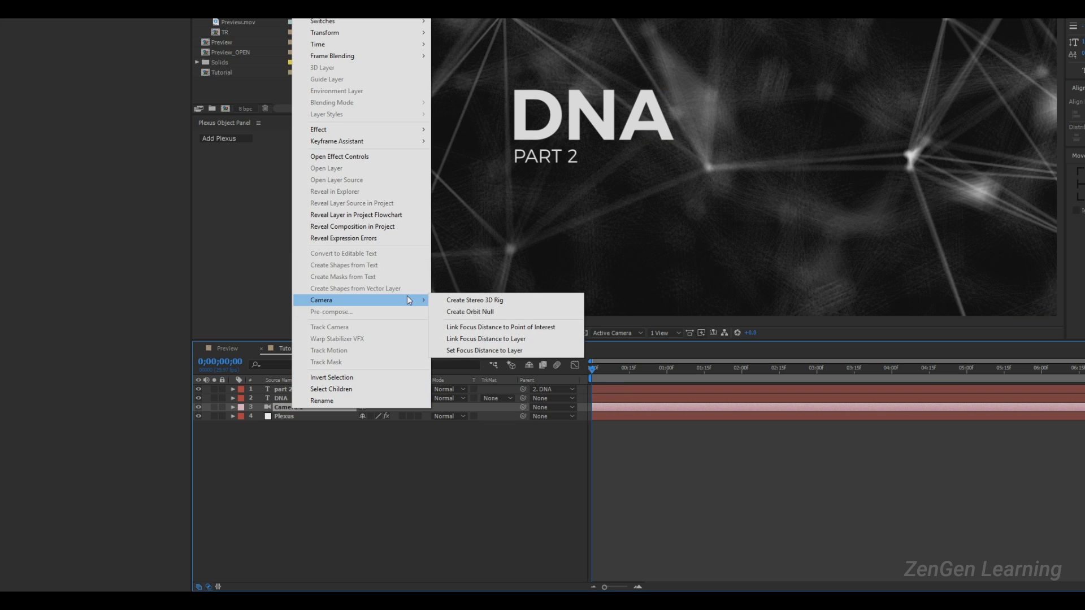
pyautogui.click(475, 315)
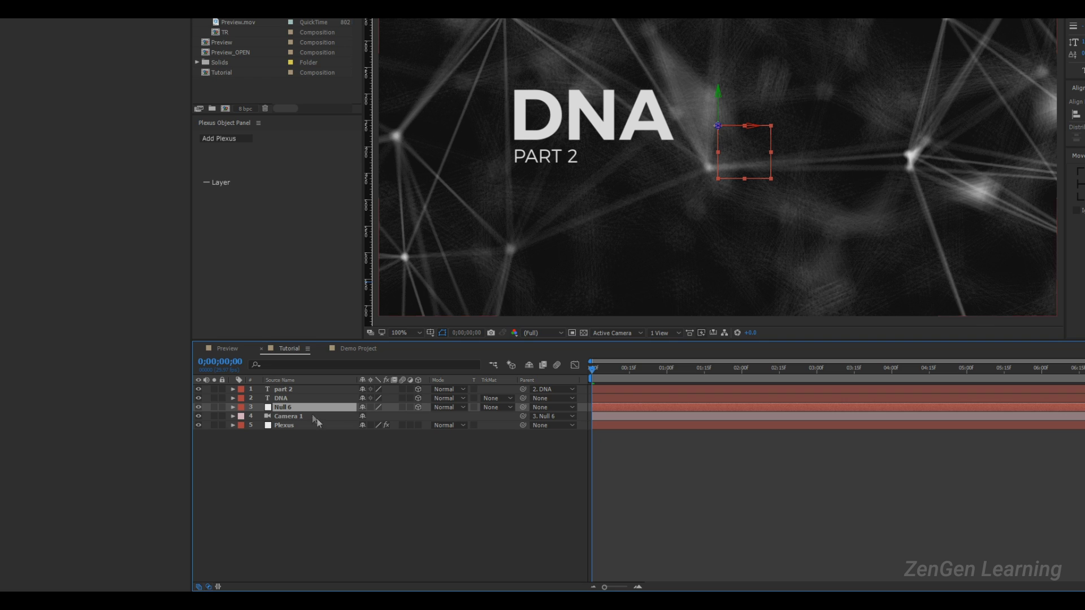
# - Show layer names instead of source names and rename the camera's orbit null to Camera Controller
pyautogui.click(288, 380)
pyautogui.rightClick(297, 405)
pyautogui.click(319, 396)
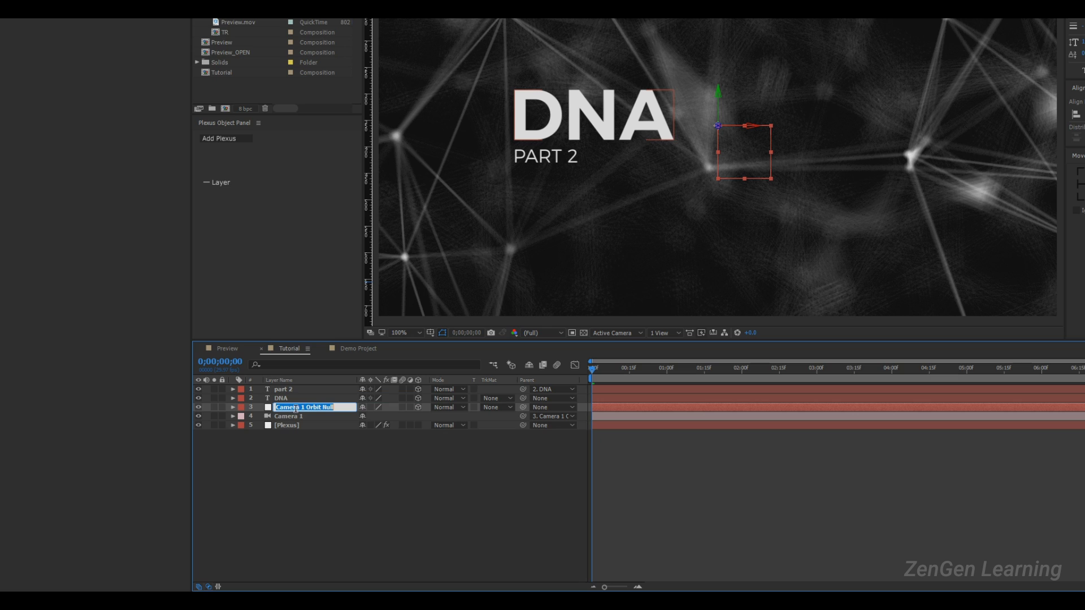
pyautogui.write('Camera Controller')
pyautogui.press('Return')
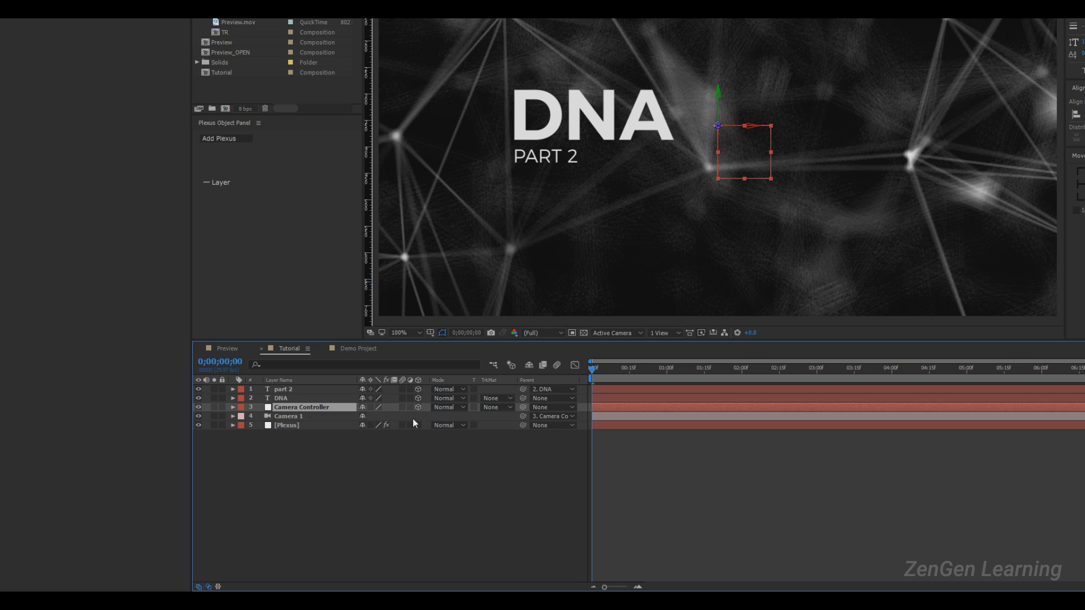
# - Try orbiting Camera 1 around the scene with the Camera tool
pyautogui.click(309, 417)
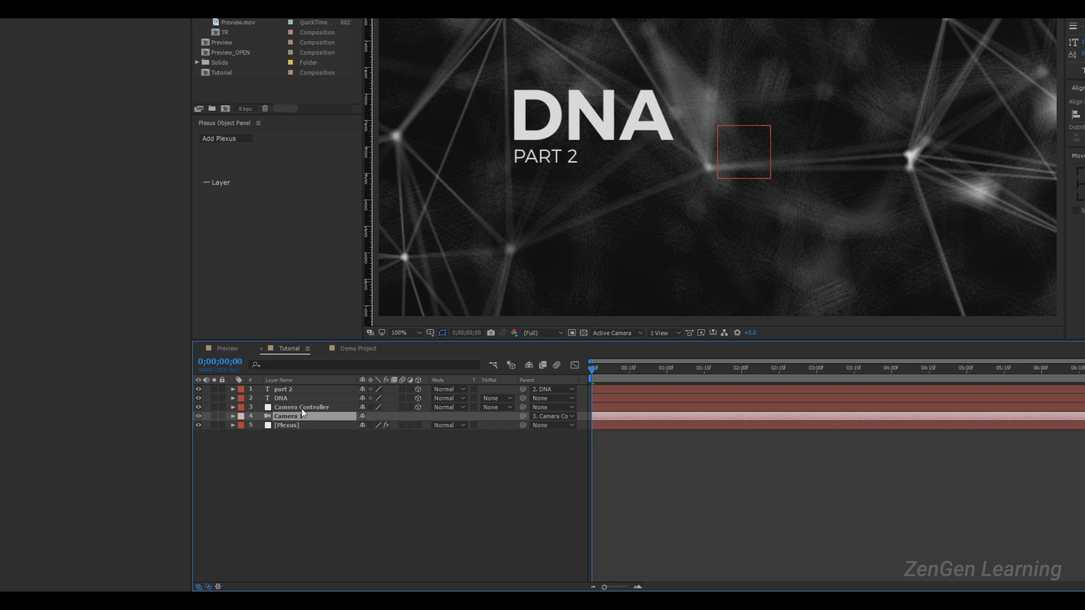
pyautogui.click(301, 407)
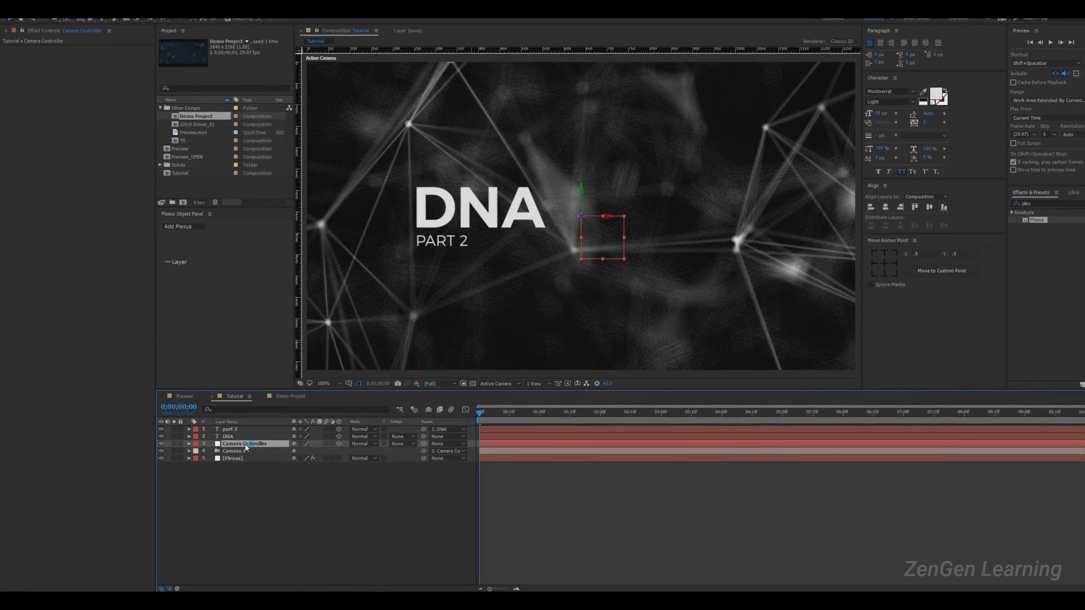
pyautogui.click(232, 452)
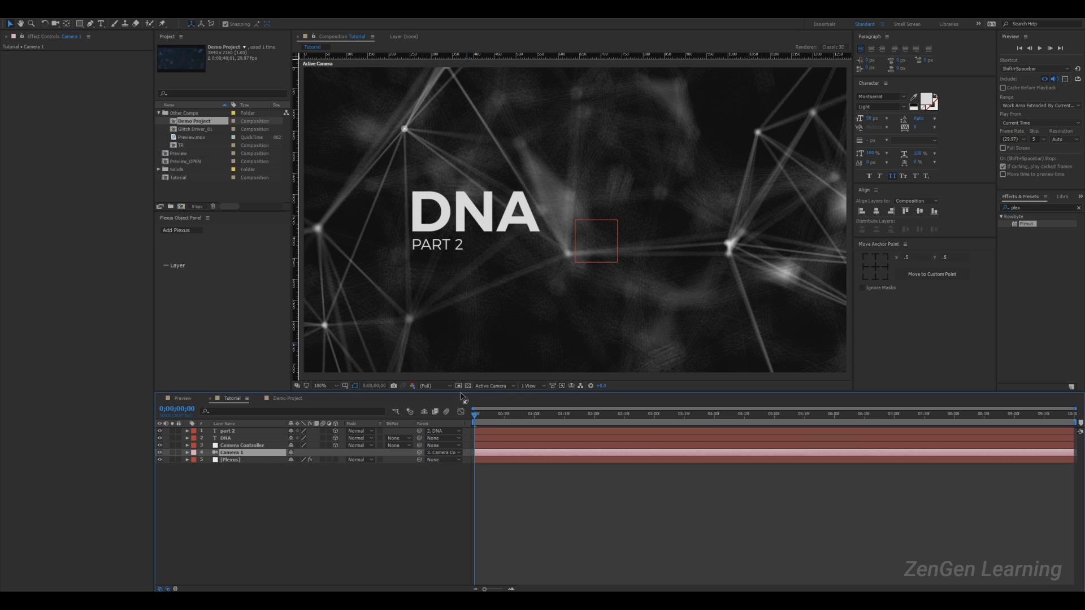
pyautogui.press('c')
pyautogui.moveTo(615, 238); pyautogui.dragTo(527, 160)
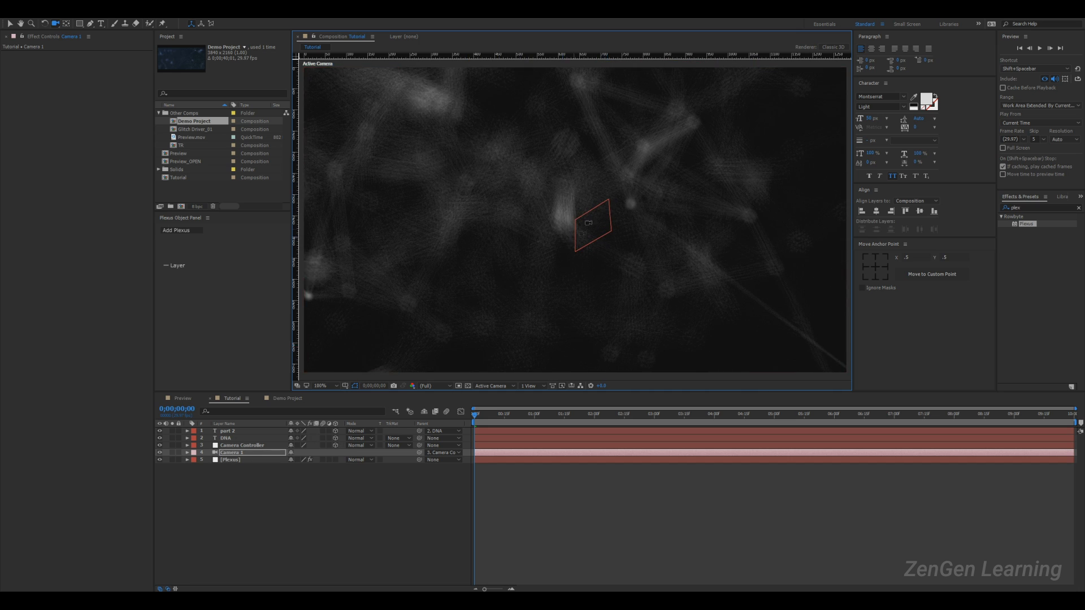
pyautogui.press('v')
# - Try rotating the Camera Controller null around its X, Y and Z axes
pyautogui.click(242, 446)
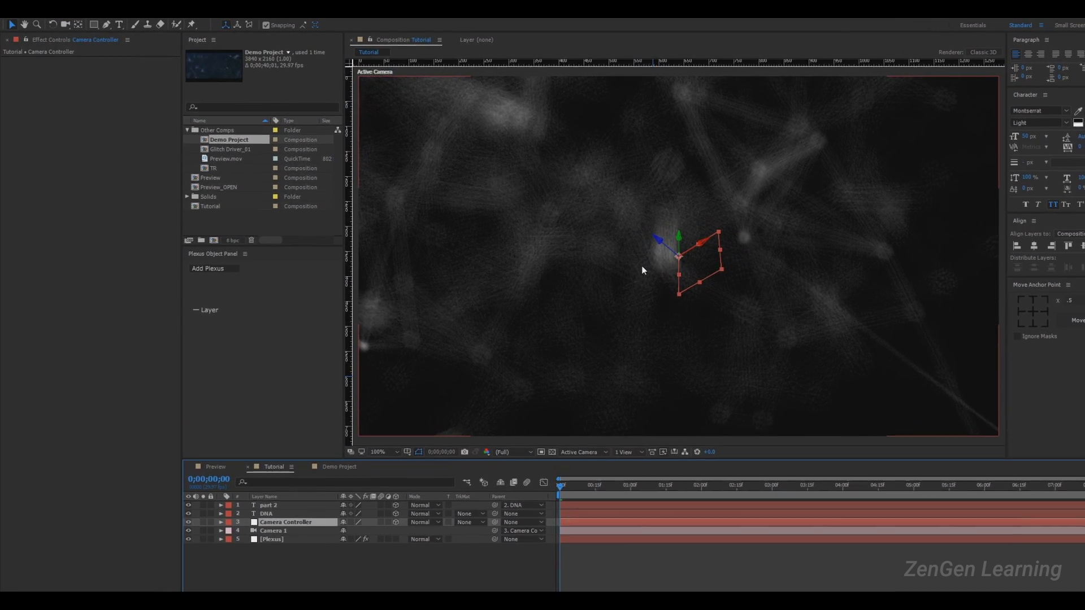
pyautogui.press('r')
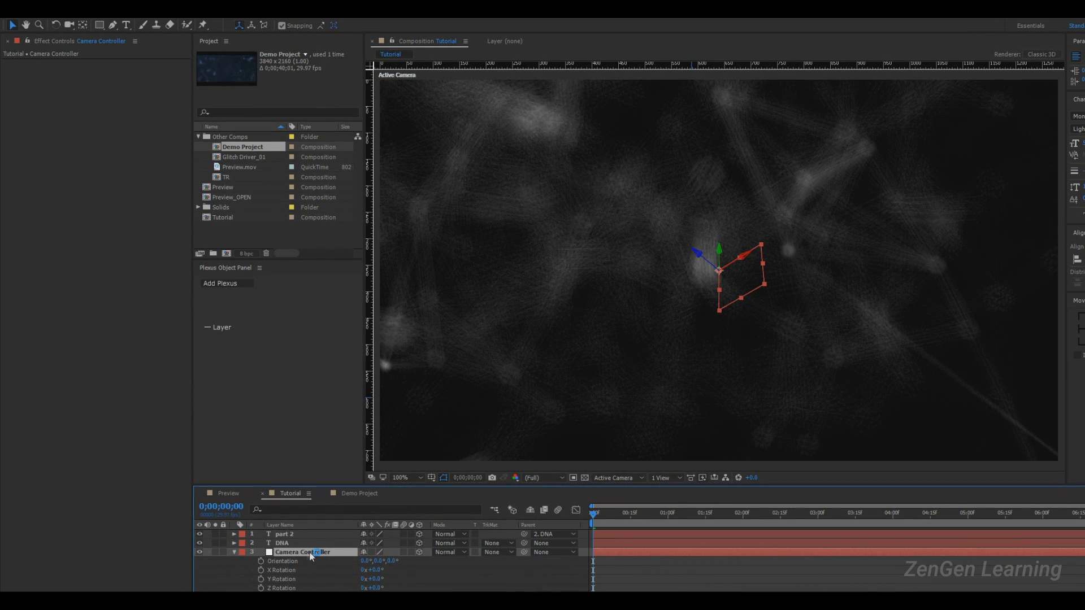
pyautogui.click(395, 566)
pyautogui.moveTo(375, 578); pyautogui.dragTo(398, 572)
pyautogui.hotkey('ctrl', 'z')
pyautogui.press('.')
pyautogui.press('.')
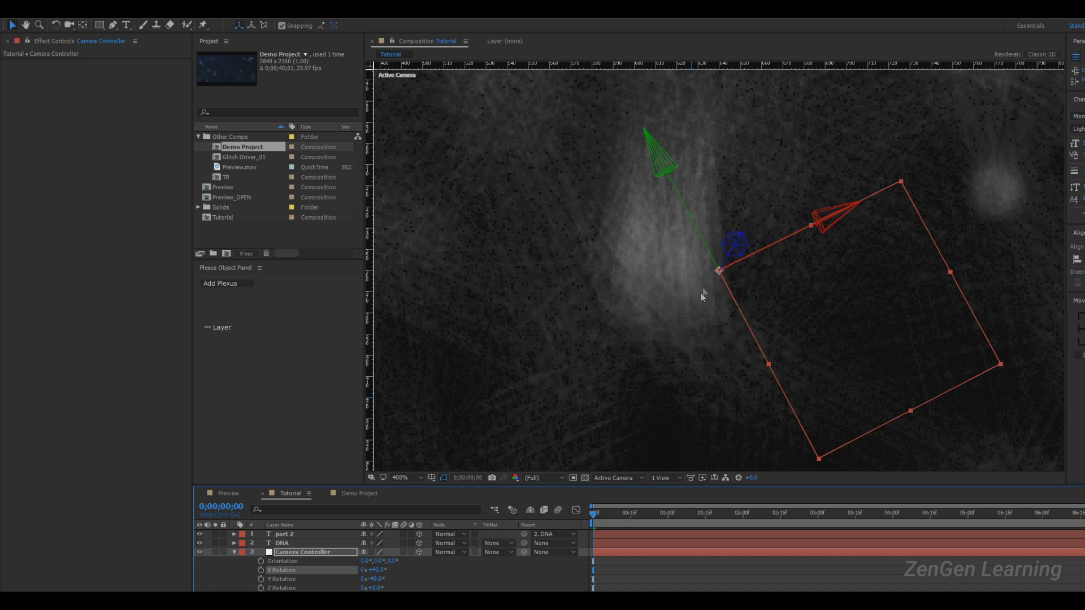
pyautogui.moveTo(379, 588)
pyautogui.mouseDown()
pyautogui.moveTo(391, 588)
pyautogui.moveTo(393, 569)
pyautogui.moveTo(377, 589)
pyautogui.mouseUp()
pyautogui.scroll(-2, 719, 316)
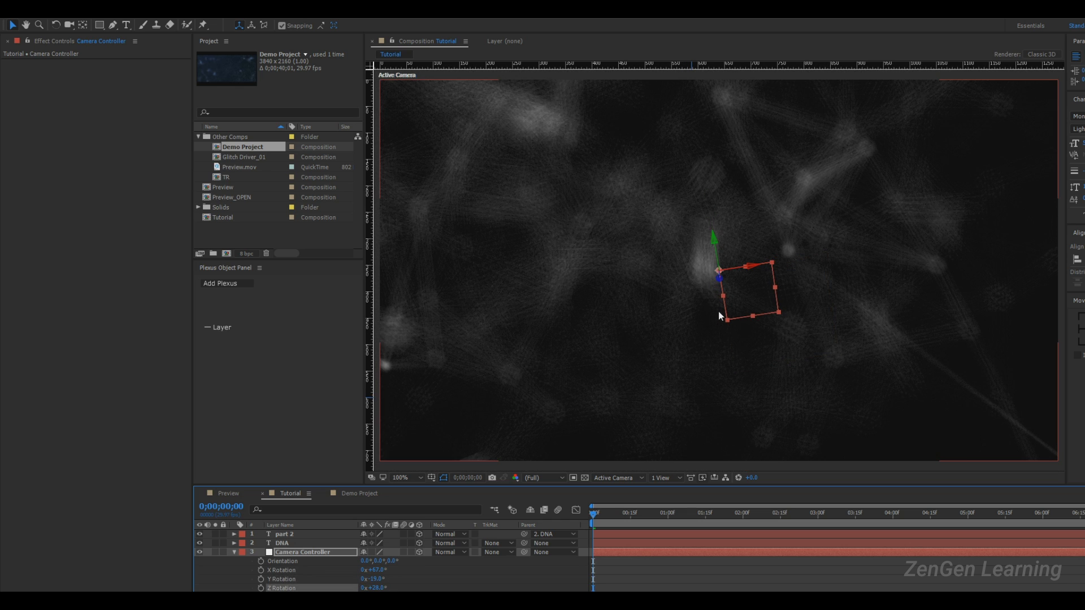
pyautogui.press('space')
pyautogui.moveTo(644, 273); pyautogui.dragTo(690, 249)
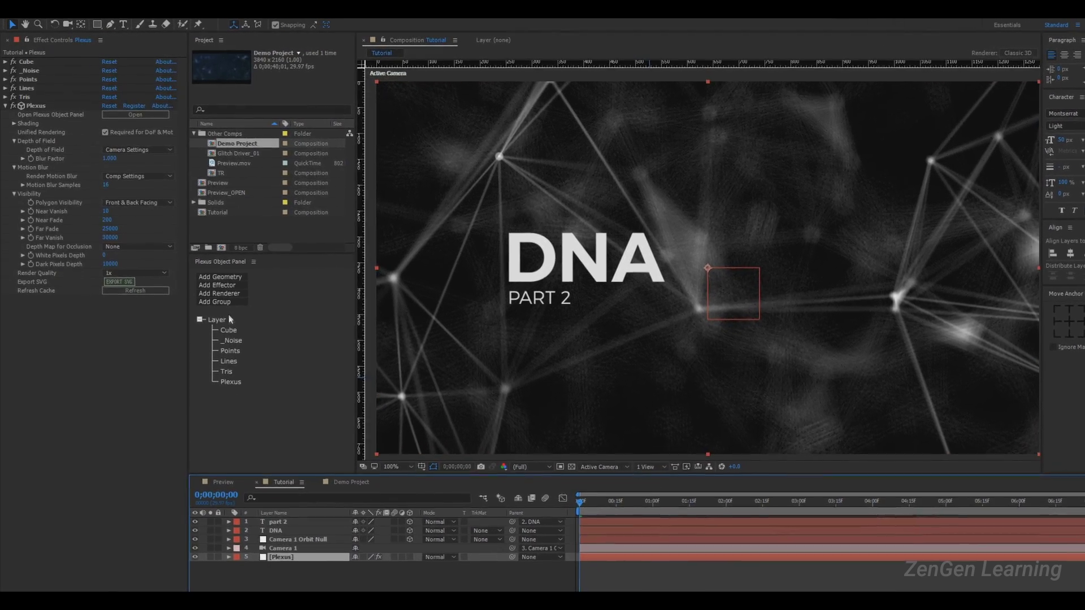
# - Try moving the Camera 1 Orbit Null within the composition and undo the move
pyautogui.click(290, 541)
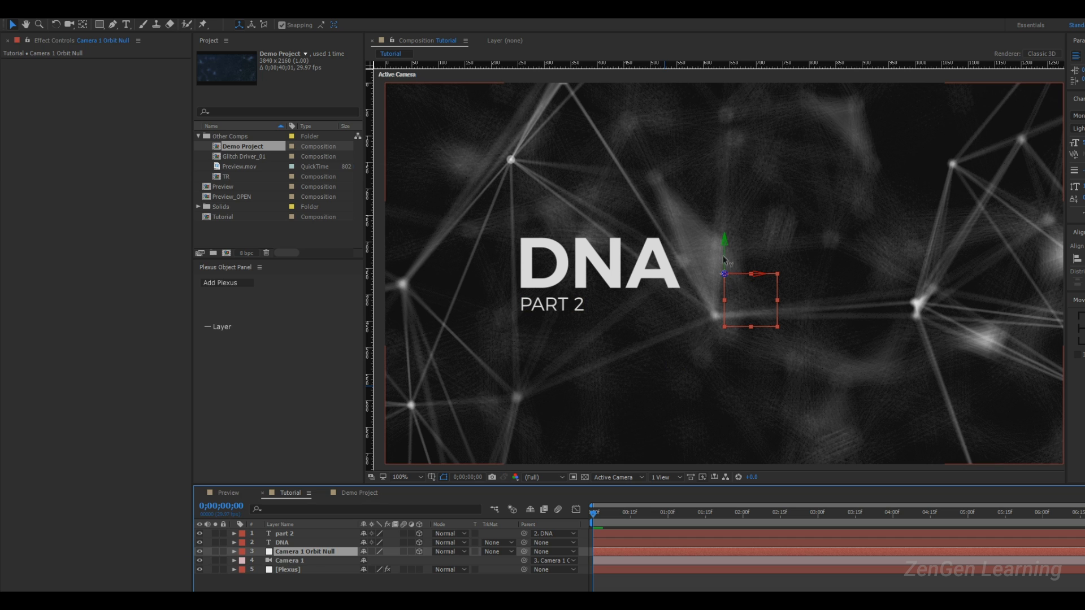
pyautogui.moveTo(725, 260); pyautogui.dragTo(785, 290)
pyautogui.hotkey('ctrl', 'z')
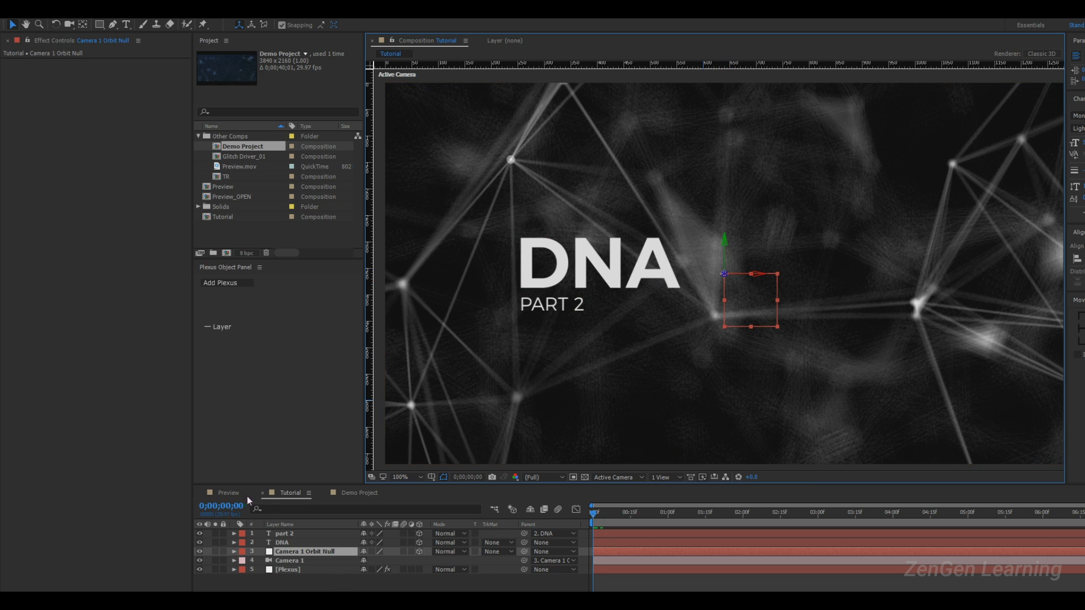
# - Review the camera movement of the finished DNA title animation in the Preview composition
pyautogui.click(229, 493)
pyautogui.moveTo(644, 512); pyautogui.dragTo(727, 526)
pyautogui.press('space')
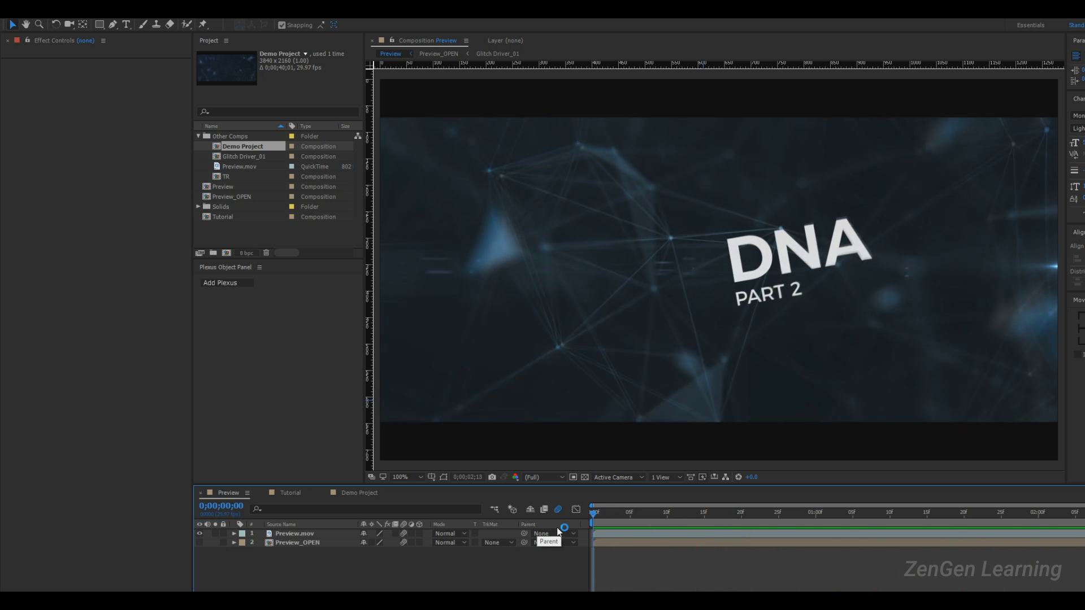
# - Return to the Tutorial composition and move the current time to 0;00;04;00
pyautogui.click(286, 493)
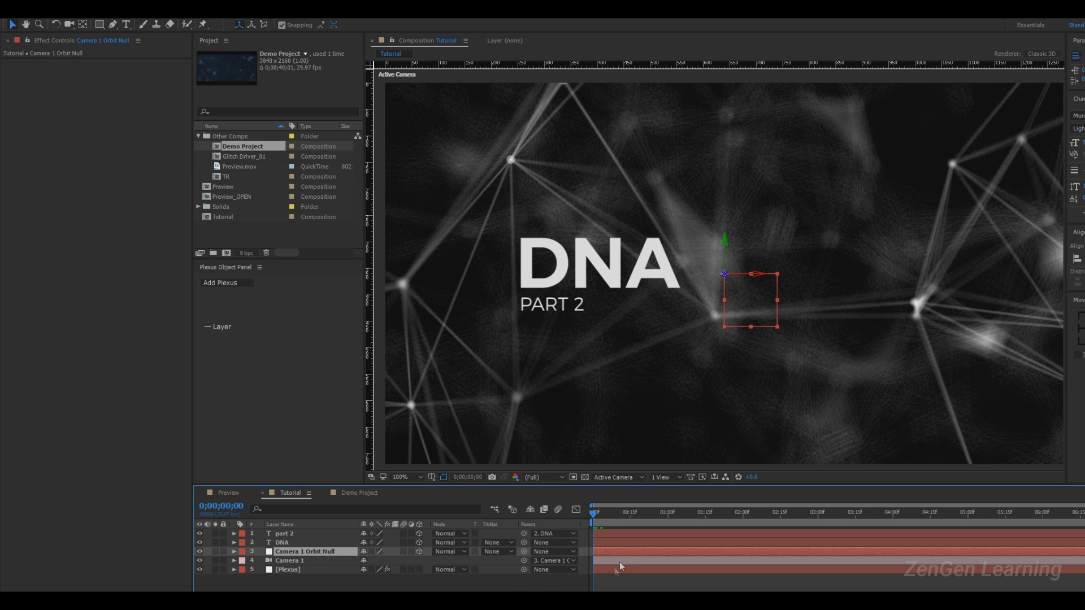
pyautogui.moveTo(618, 511); pyautogui.dragTo(887, 522)
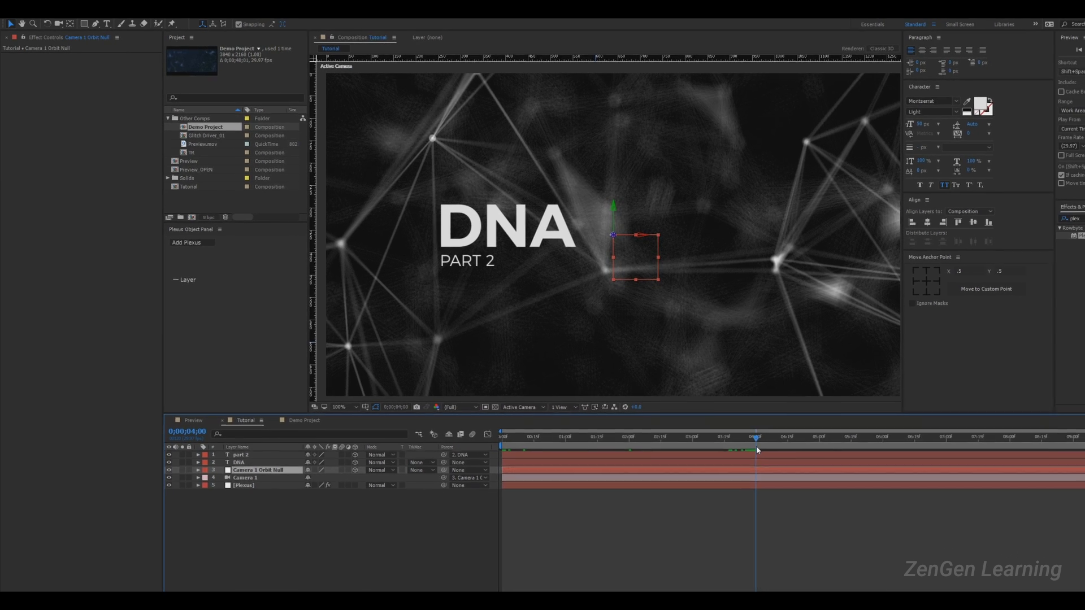
# - Keyframe the Camera 1 Orbit Null's Position at 0;00;04;00, with a second keyframe at 0;00;00;00 that sets Z to about 1064
pyautogui.press('p')
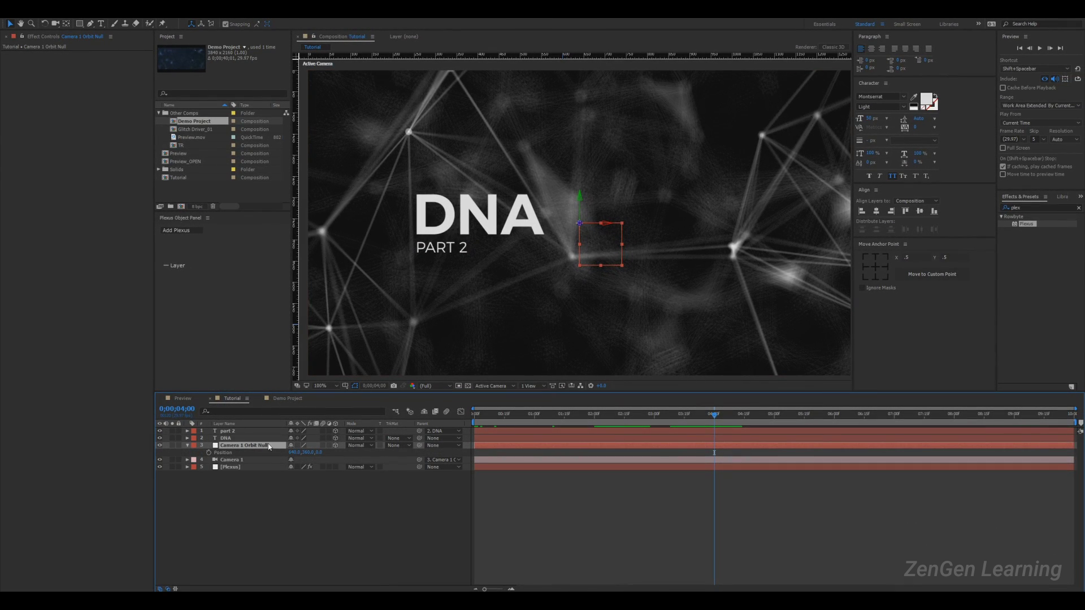
pyautogui.click(209, 453)
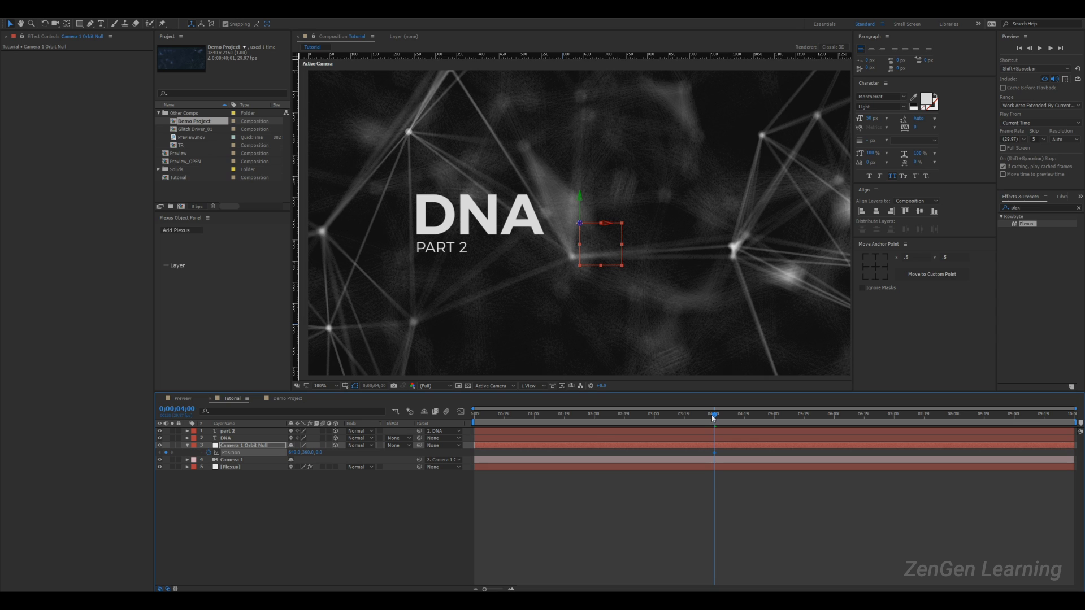
pyautogui.moveTo(713, 417); pyautogui.dragTo(444, 431)
pyautogui.moveTo(321, 456); pyautogui.dragTo(771, 452)
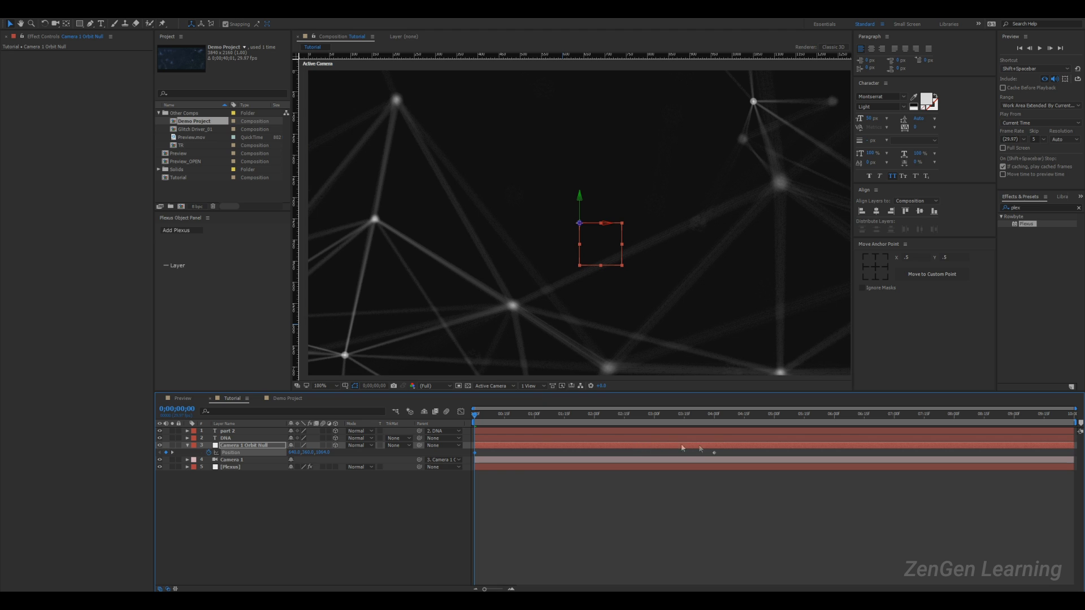
pyautogui.moveTo(723, 452); pyautogui.dragTo(431, 476)
# - Keyframe the orbit null's Z Rotation at 0° on 0;00;04;00 and at one full revolution on the first frame
pyautogui.click(715, 425)
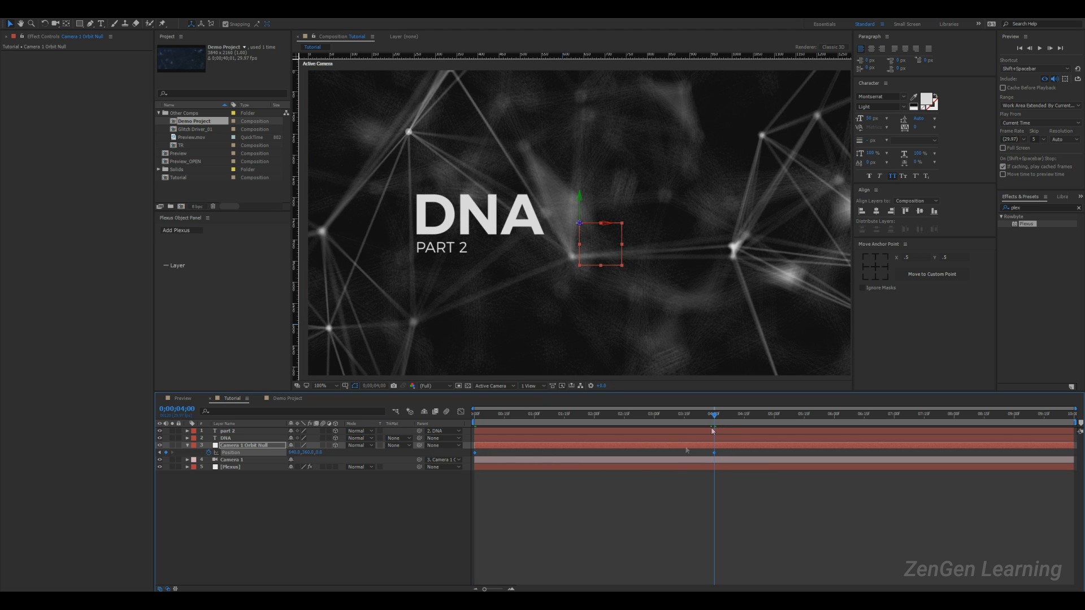
pyautogui.click(364, 560)
pyautogui.click(252, 447)
pyautogui.press('r')
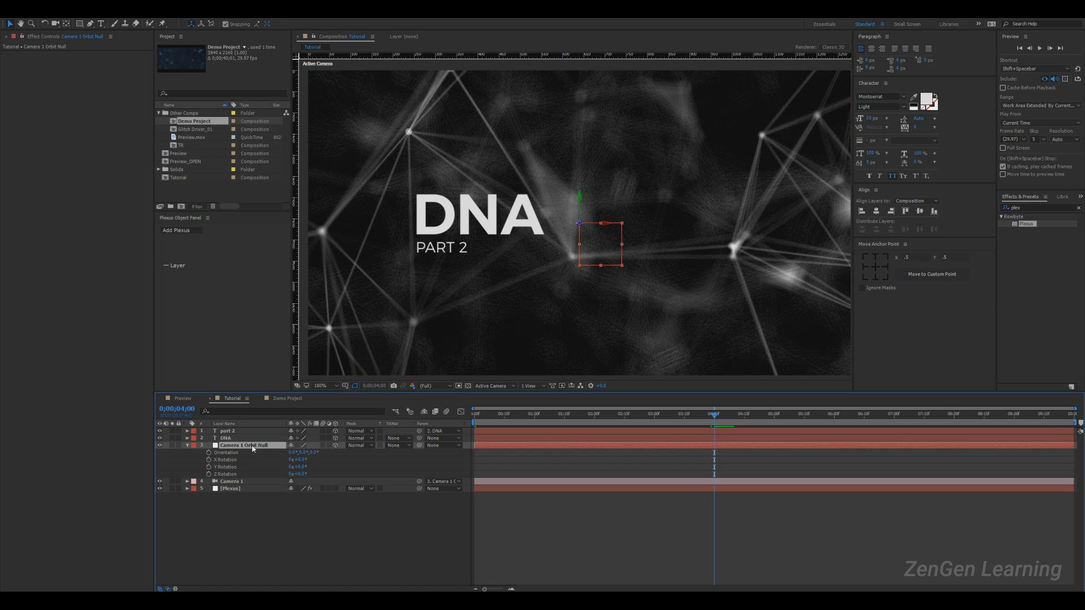
pyautogui.click(209, 474)
pyautogui.press('Home')
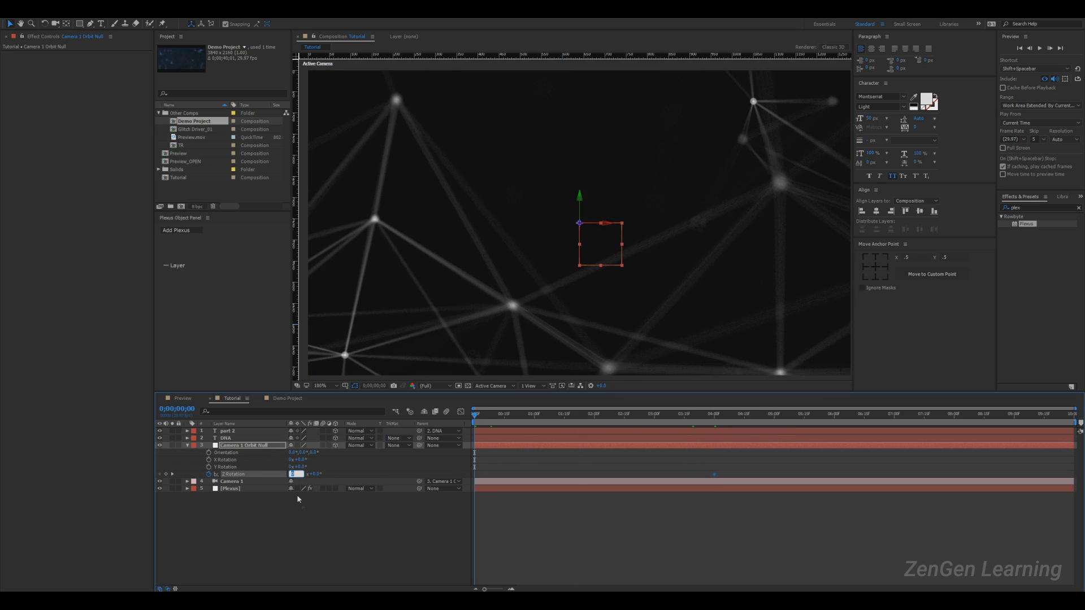
pyautogui.write('1')
pyautogui.click(302, 568)
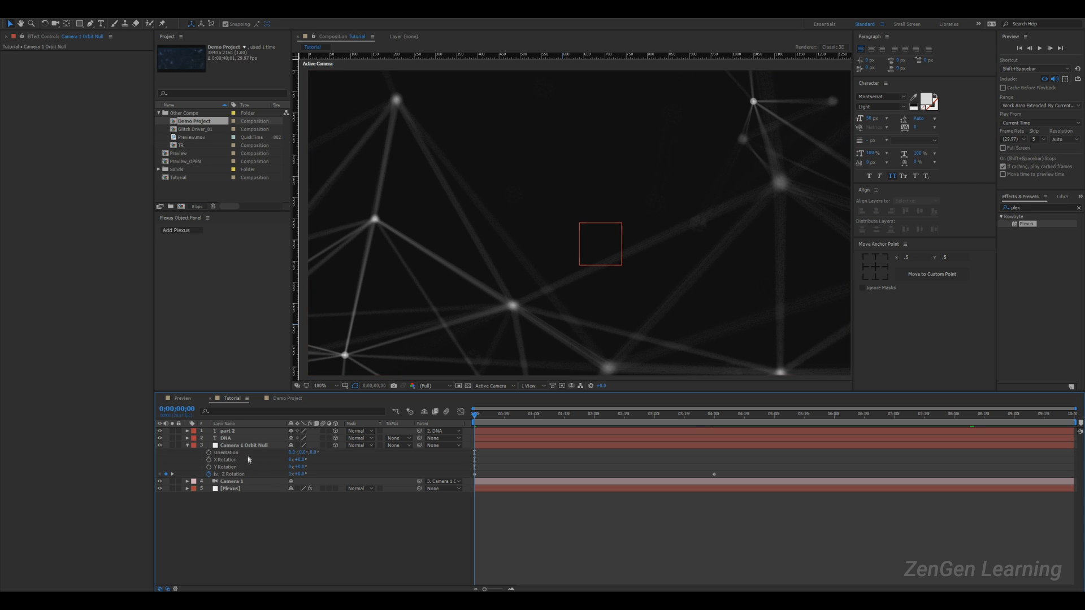
# - Easy-ease the null's Position and Z Rotation keyframes and shape their speed curves to peak early and taper off gradually
pyautogui.click(244, 446)
pyautogui.press('u')
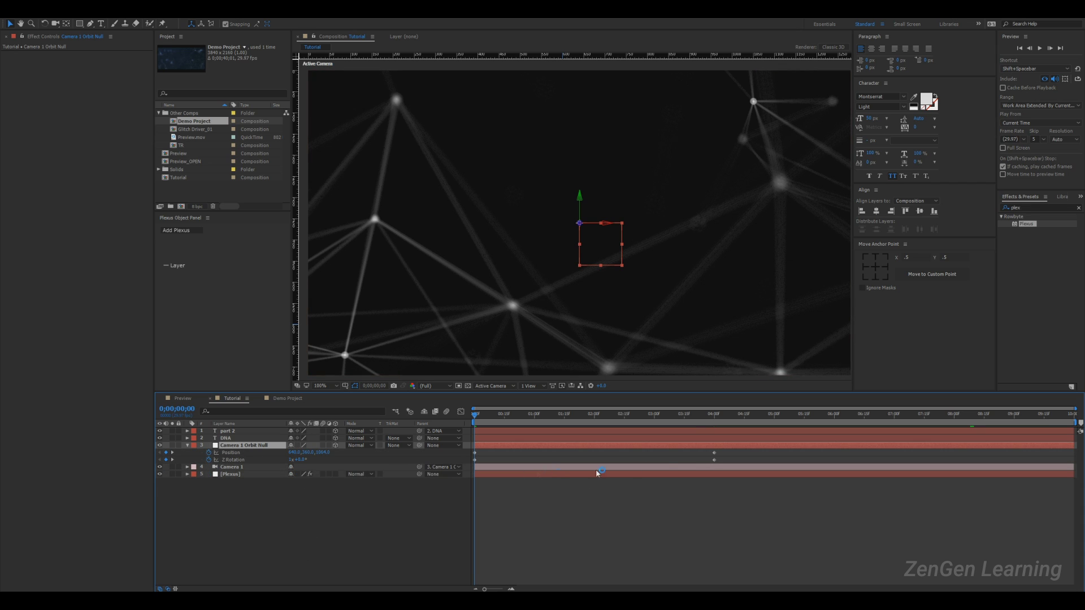
pyautogui.moveTo(727, 457); pyautogui.dragTo(414, 493)
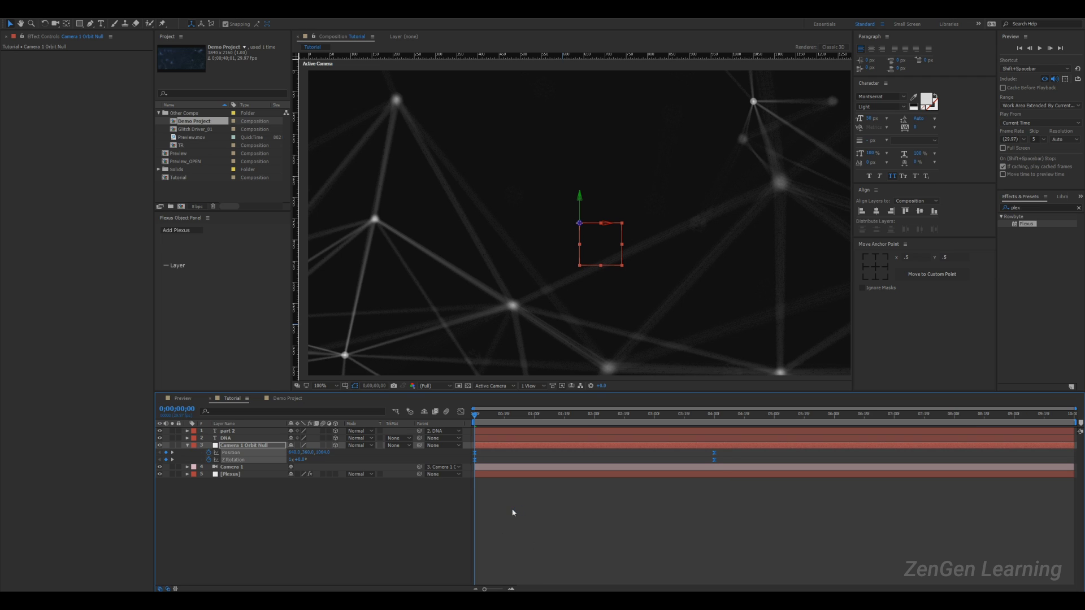
pyautogui.click(461, 412)
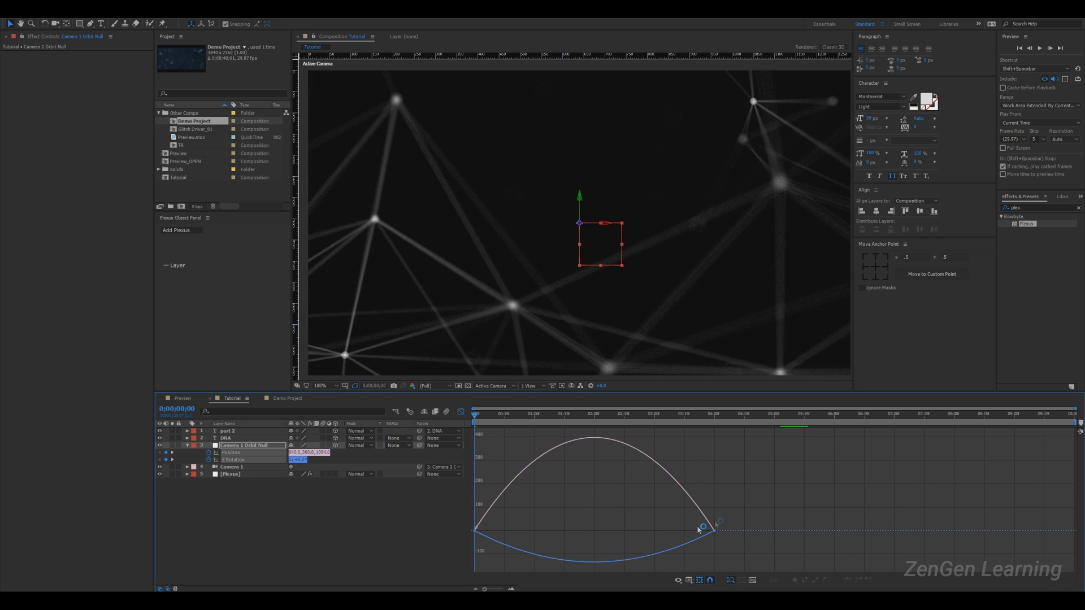
pyautogui.click(685, 542)
pyautogui.moveTo(673, 532); pyautogui.dragTo(559, 519)
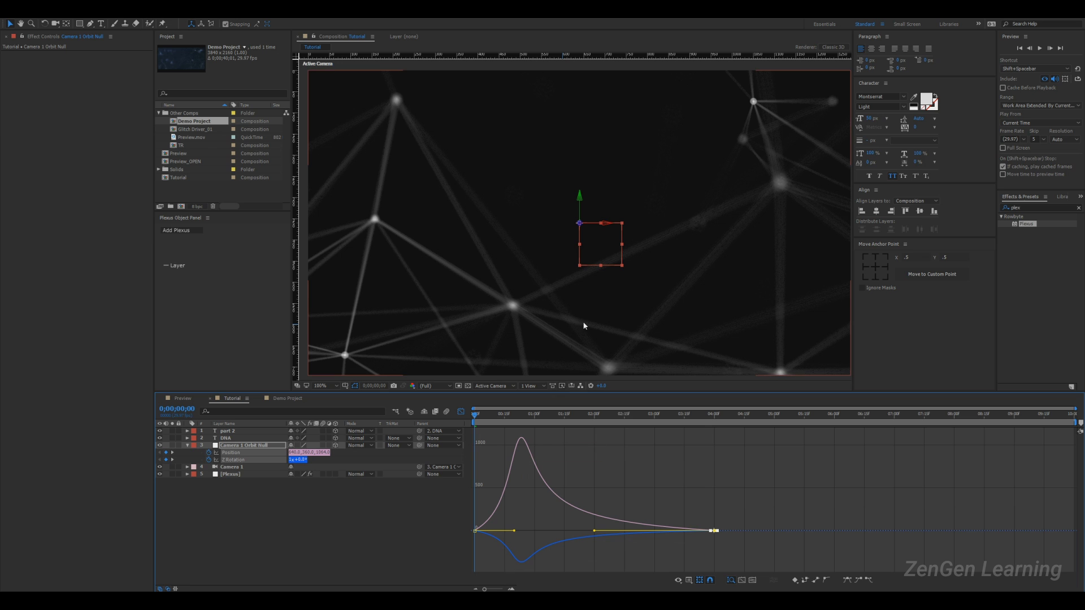
# - Preview the eased camera animation, leave the graph editor and check the frames at the null's keyframes
pyautogui.press('space')
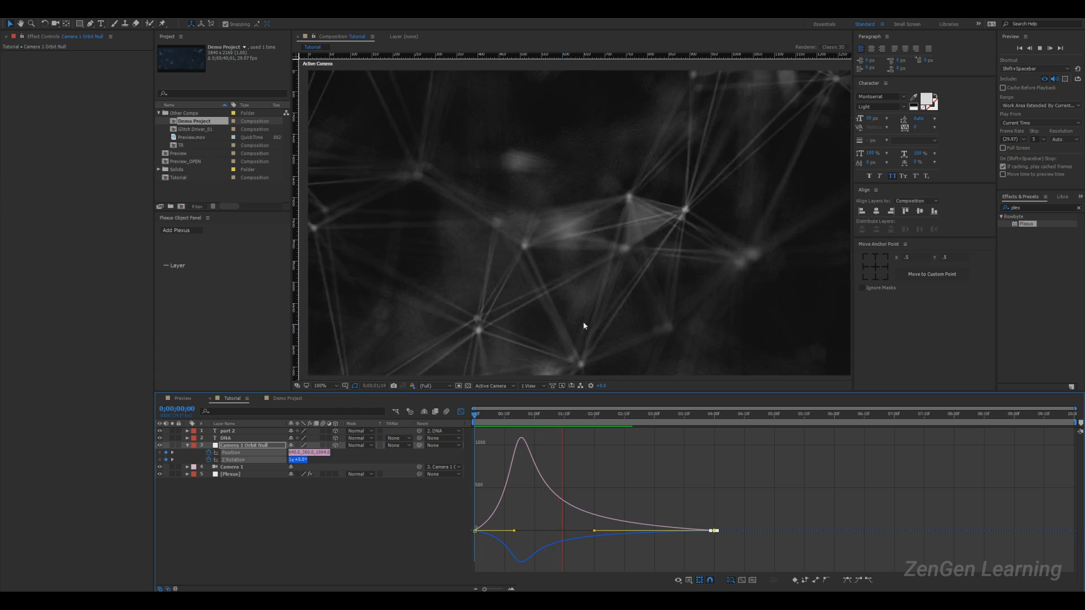
pyautogui.press('space')
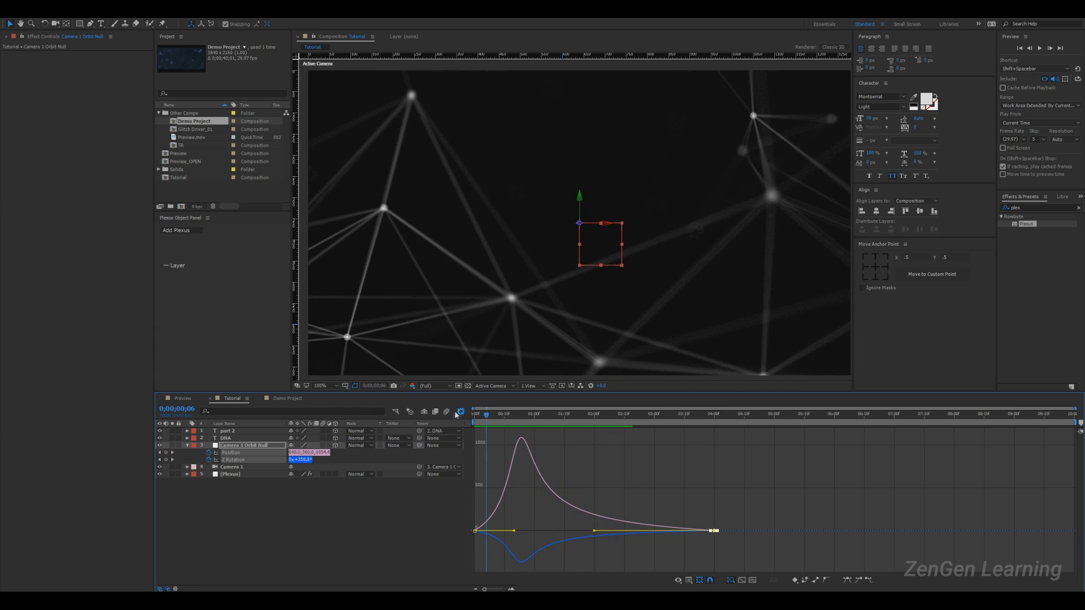
pyautogui.click(460, 413)
pyautogui.press('k')
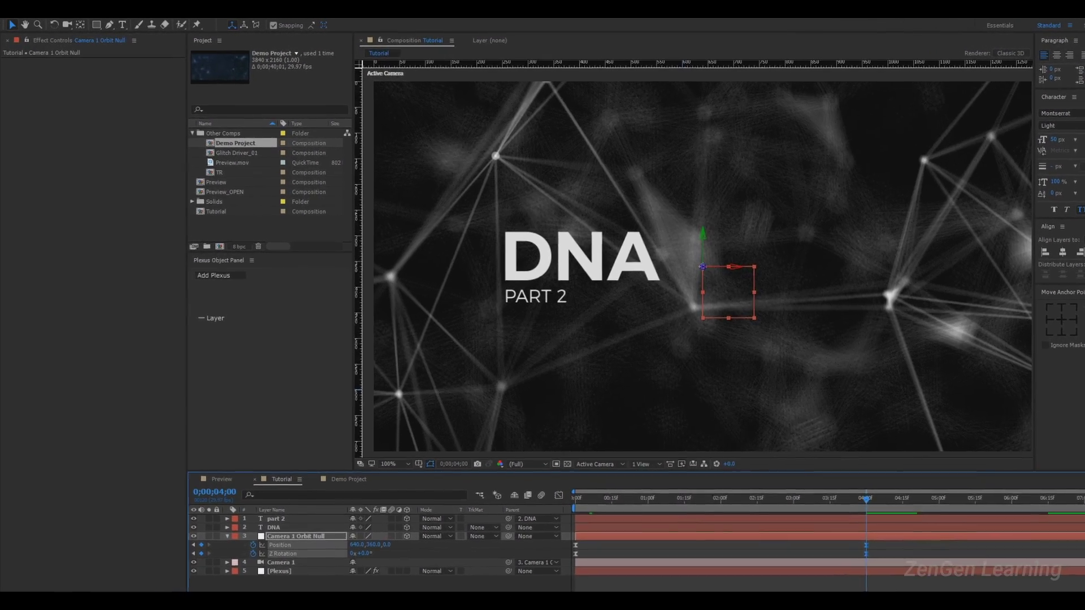
pyautogui.click(731, 502)
pyautogui.press('Home')
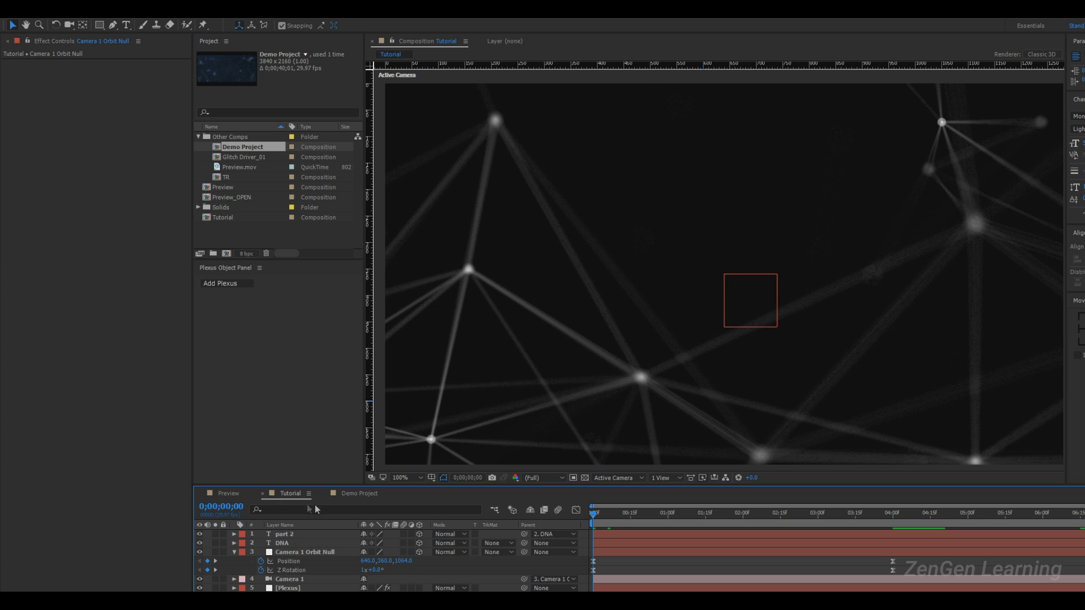
# - Open the Preview_OPEN composition and examine the Camera Control null's Position and Z Rotation keyframes at the first frame
pyautogui.click(230, 492)
pyautogui.doubleClick(316, 546)
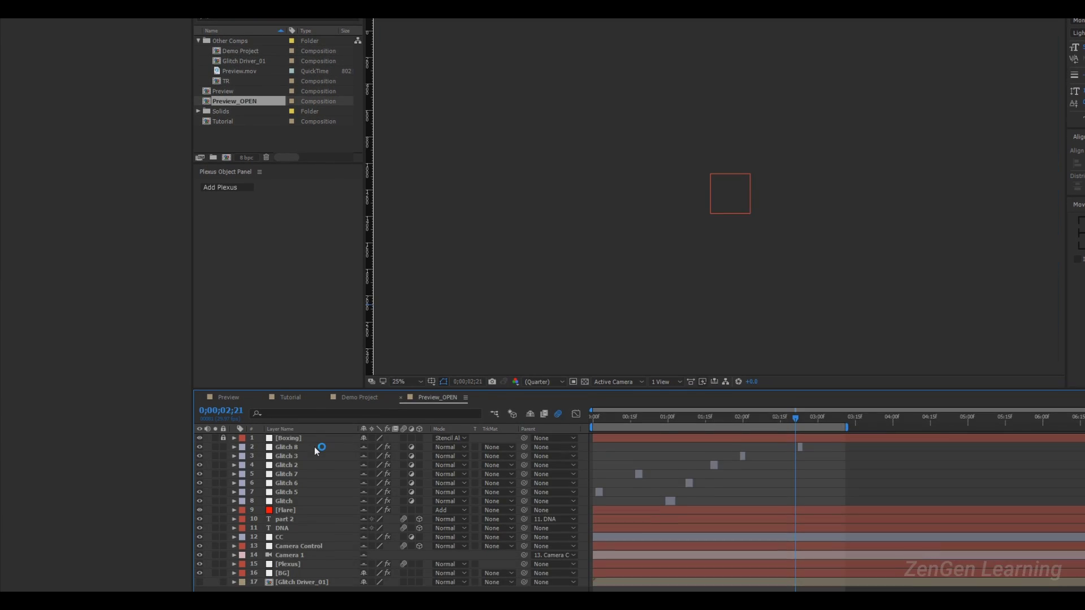
pyautogui.click(302, 547)
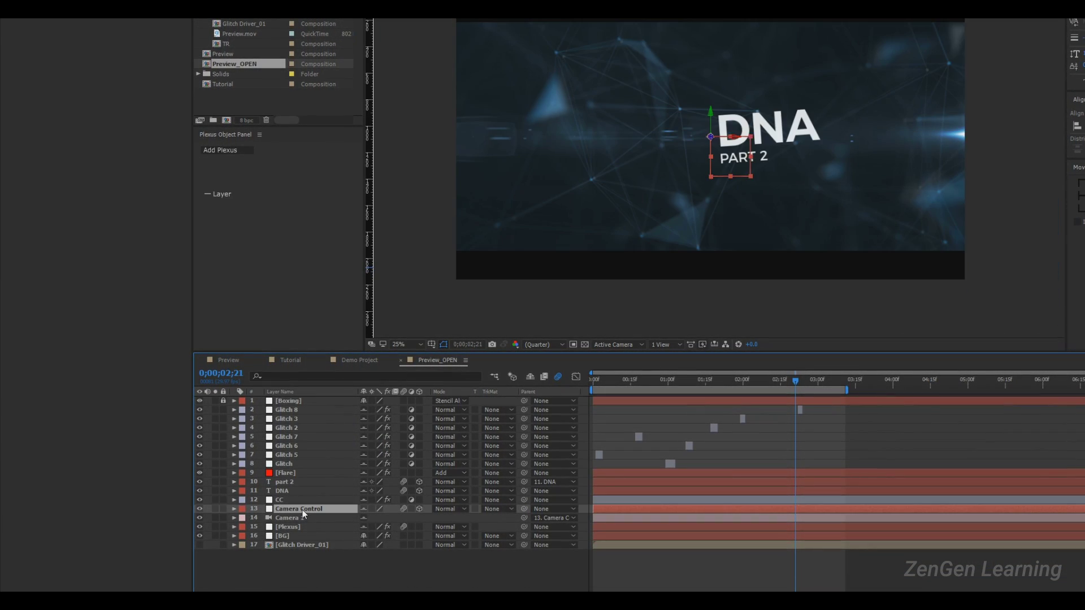
pyautogui.press('u')
pyautogui.press('Home')
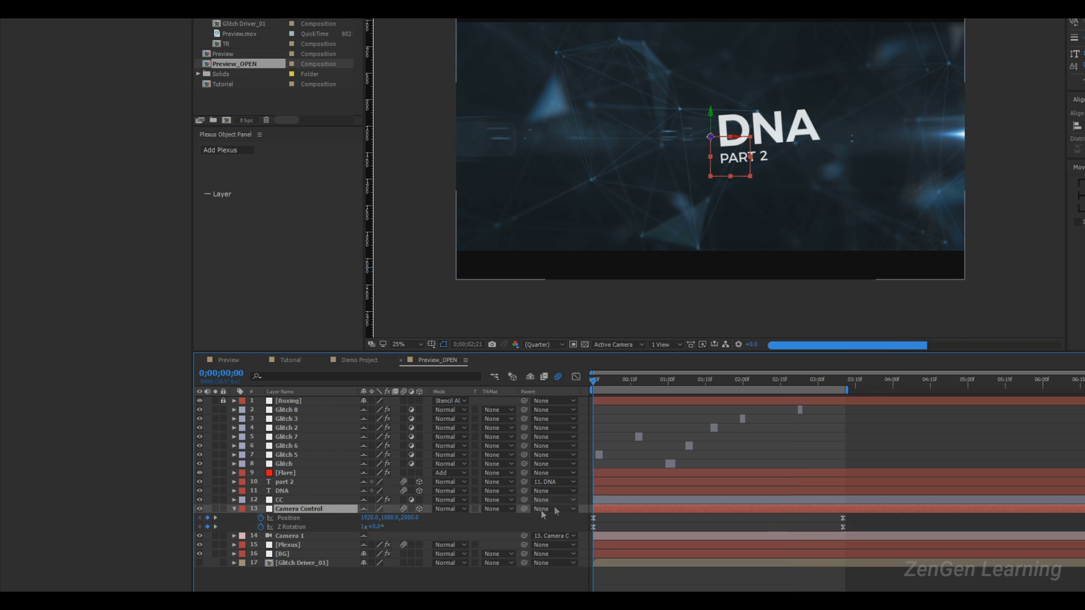
pyautogui.click(408, 522)
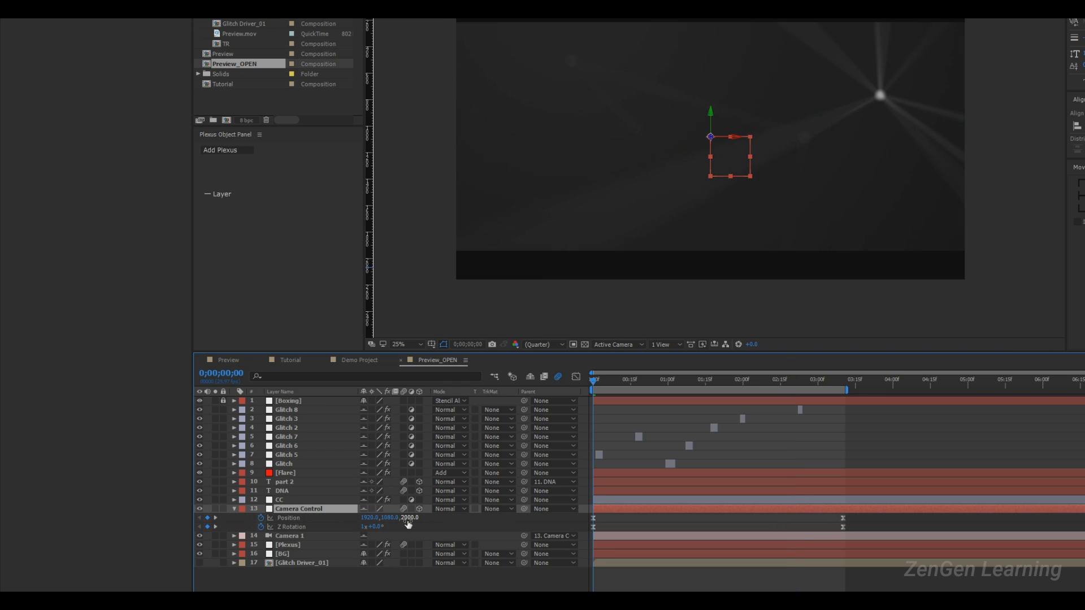
# - In the Tutorial composition, increase the orbit null's starting Position Z at 0;00;00;00 to about 1665
pyautogui.click(290, 360)
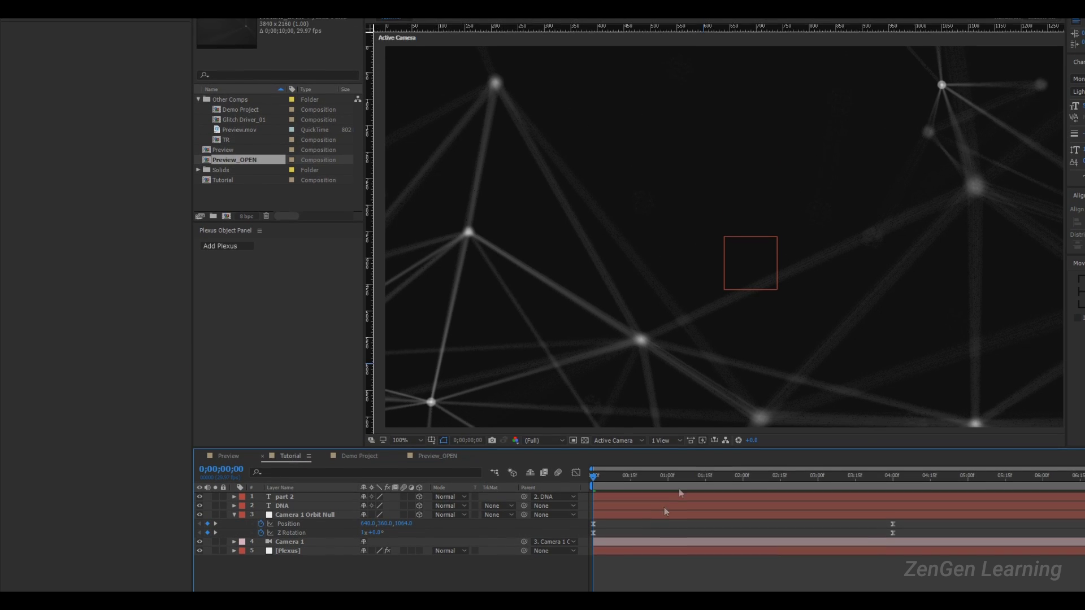
pyautogui.moveTo(406, 524); pyautogui.dragTo(443, 523)
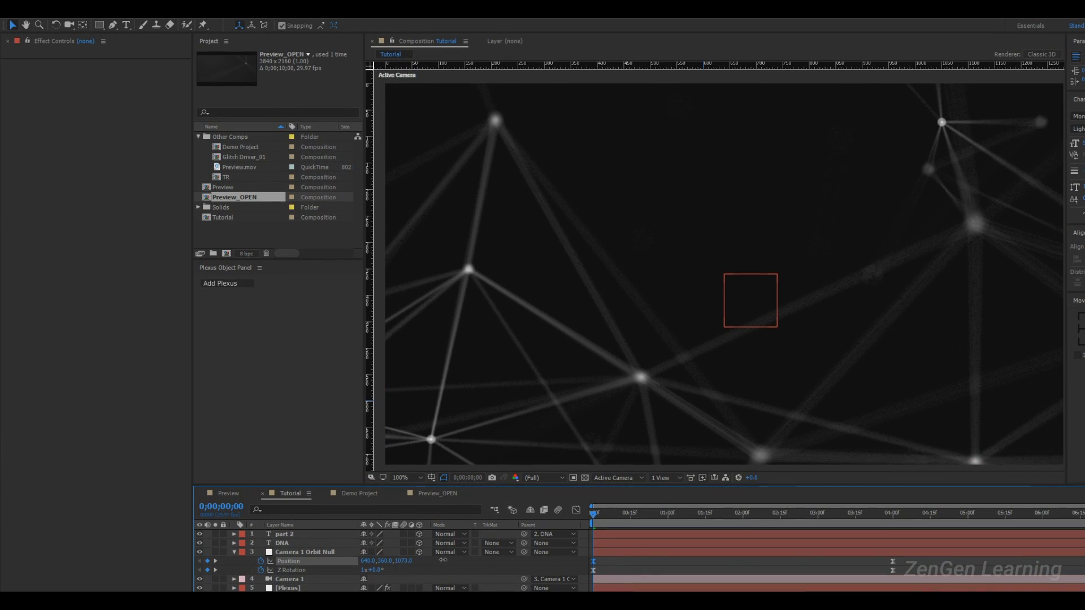
pyautogui.moveTo(443, 560); pyautogui.dragTo(729, 577)
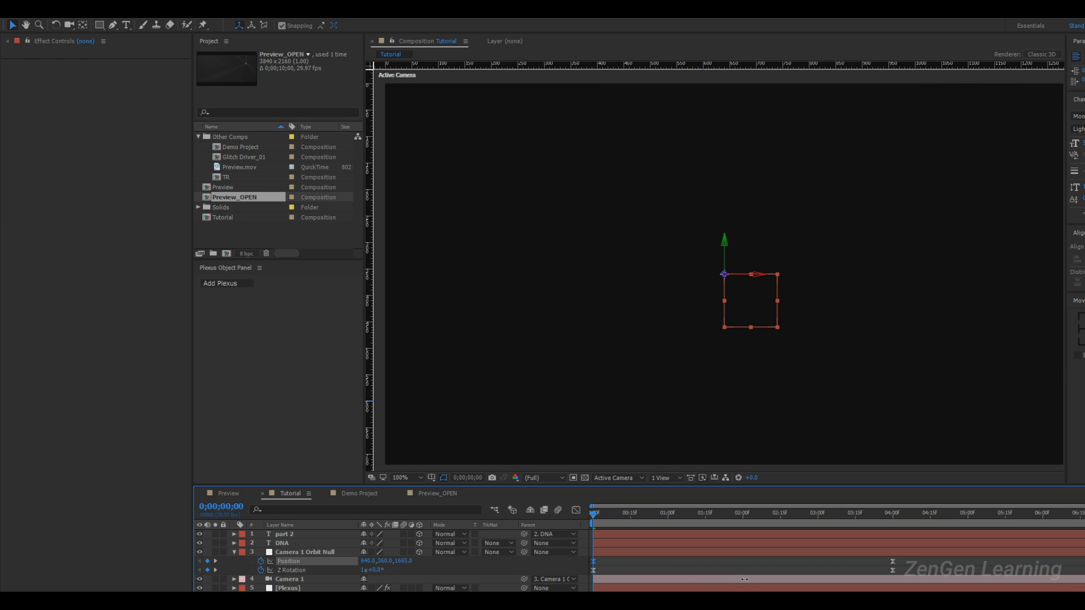
pyautogui.click(745, 552)
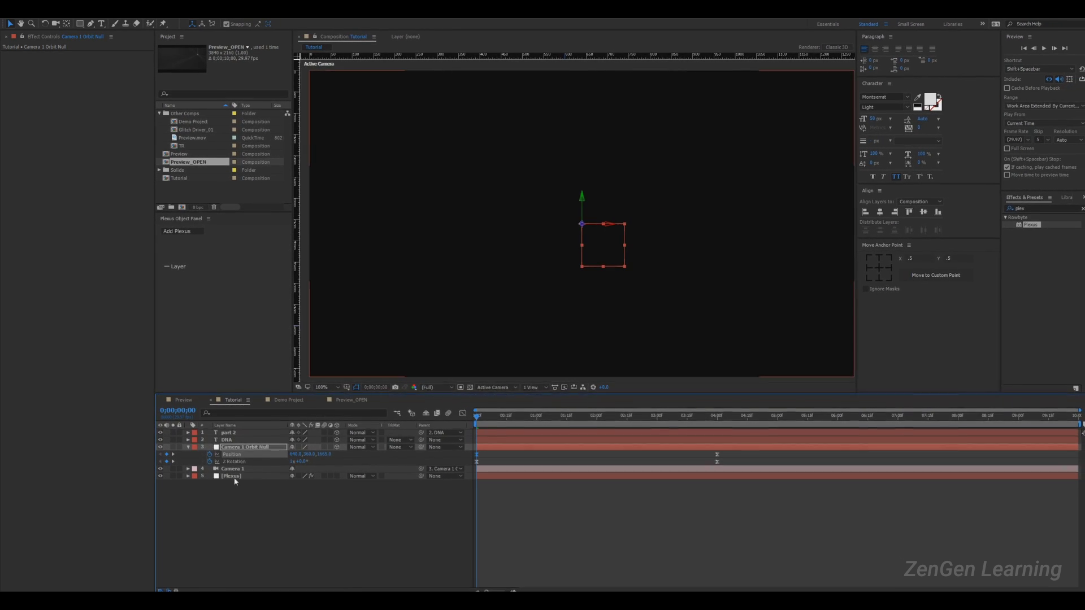
# - Raise the Noise Amplitude of the Plexus layer's Noise effector to about 5167
pyautogui.click(232, 476)
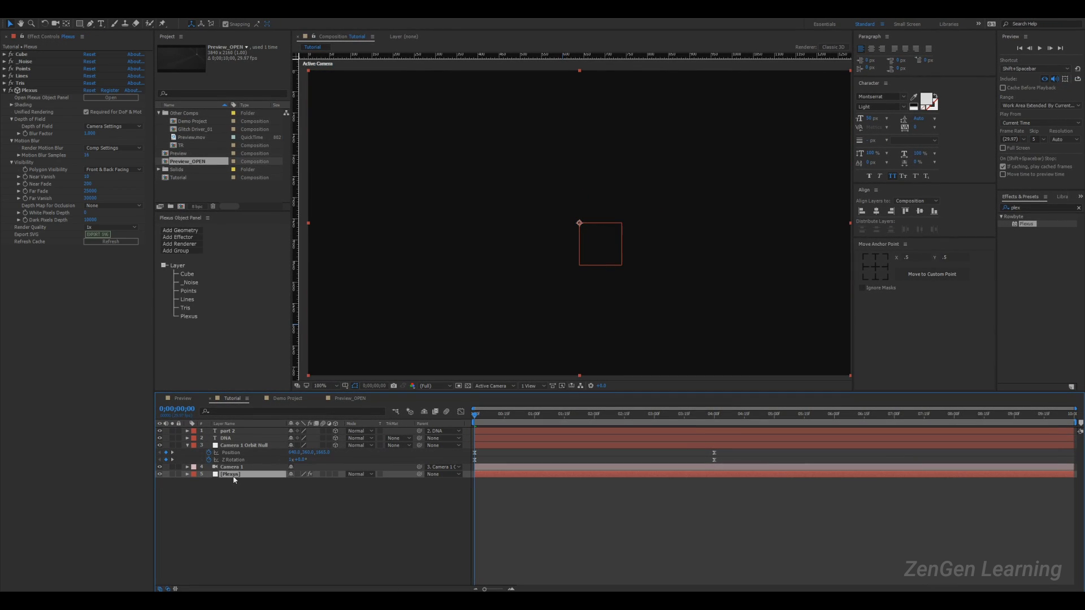
pyautogui.click(188, 282)
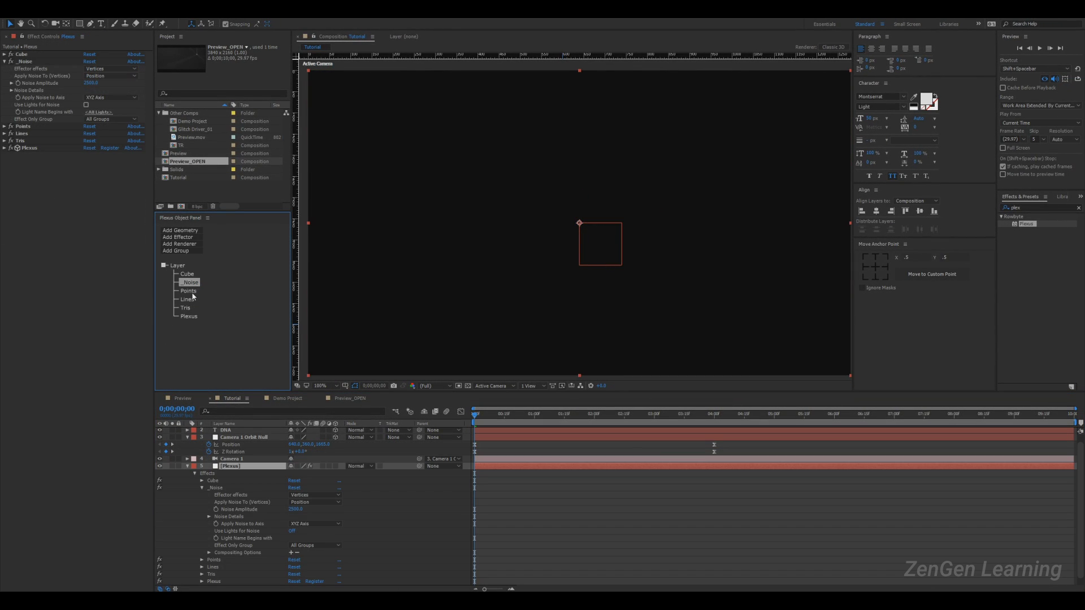
pyautogui.moveTo(90, 82); pyautogui.dragTo(551, 109)
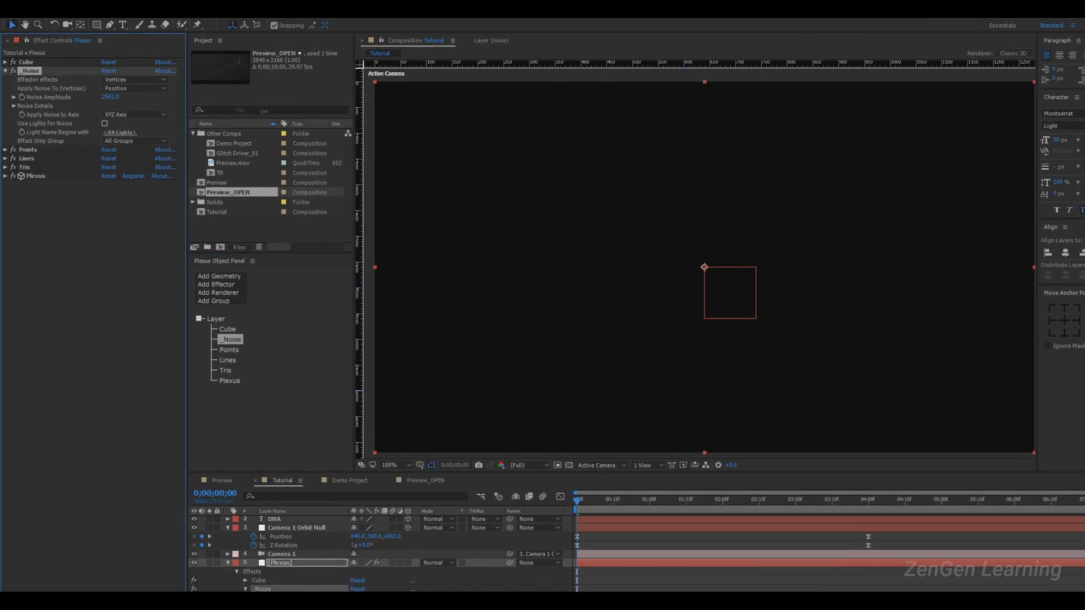
pyautogui.moveTo(681, 132); pyautogui.dragTo(1006, 175)
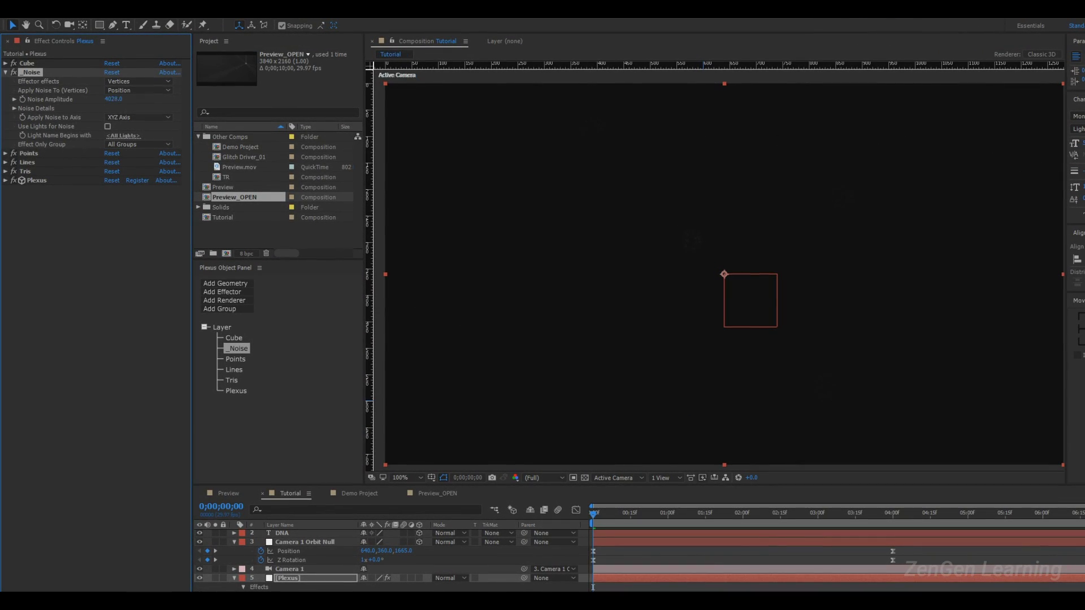
pyautogui.moveTo(113, 99); pyautogui.dragTo(416, 131)
# - Increase the Maximum Distance of the Plexus Lines renderer to about 440
pyautogui.click(35, 163)
pyautogui.click(6, 163)
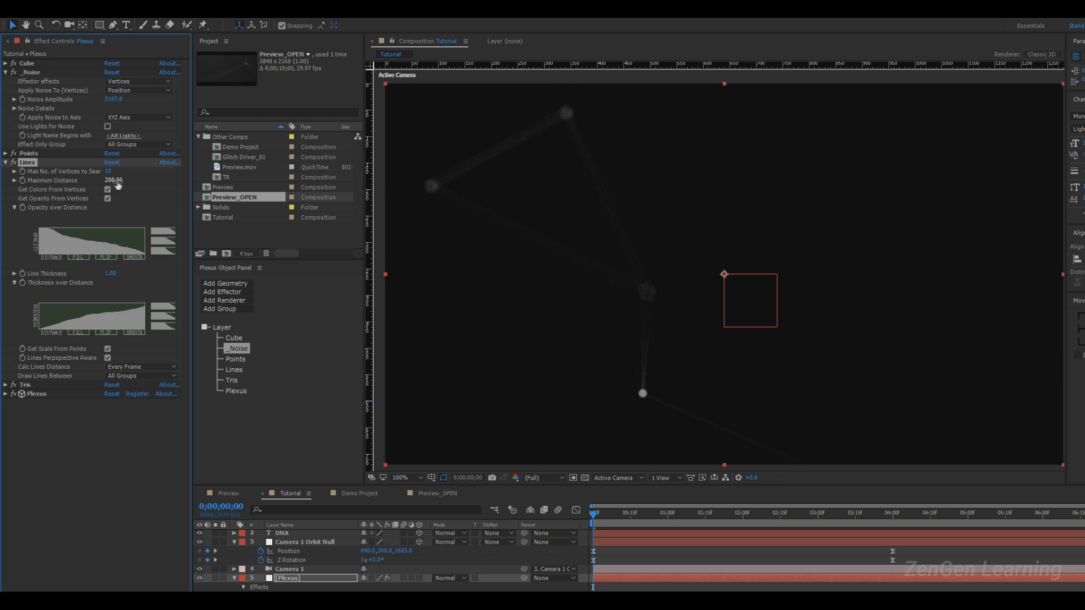
pyautogui.moveTo(184, 183); pyautogui.dragTo(246, 186)
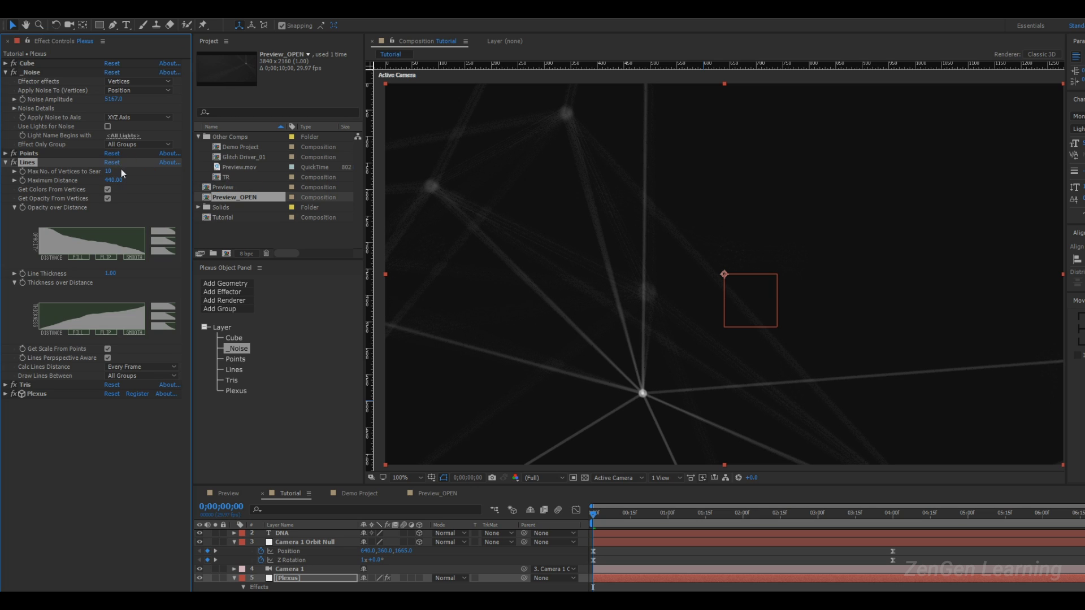
# - At 0;00;04;00, try a larger Maximum Distance for the Plexus Tris renderer and undo the change
pyautogui.moveTo(609, 517); pyautogui.dragTo(894, 527)
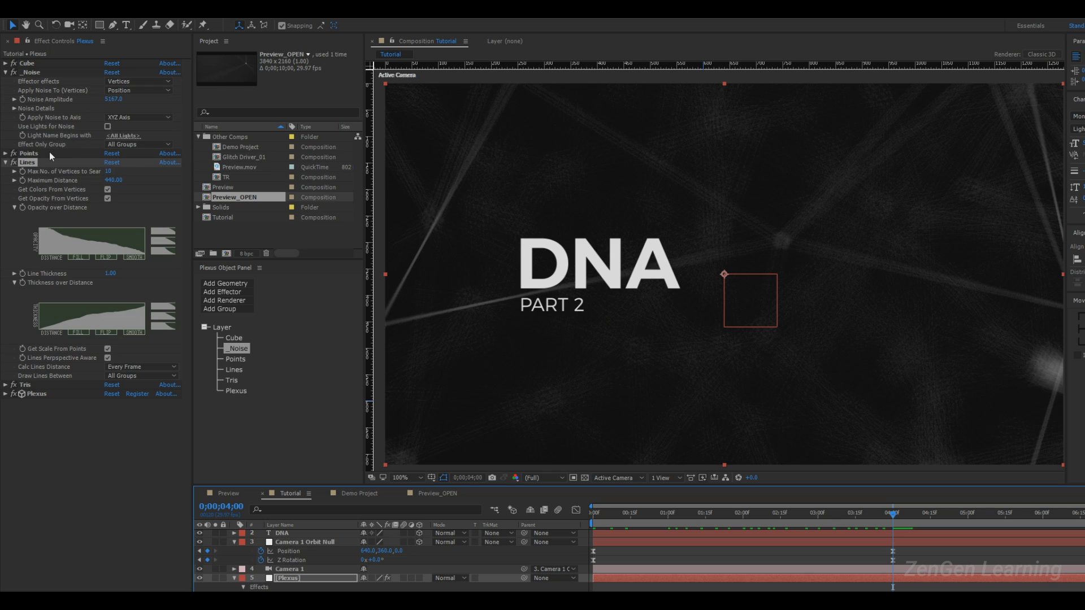
pyautogui.click(232, 380)
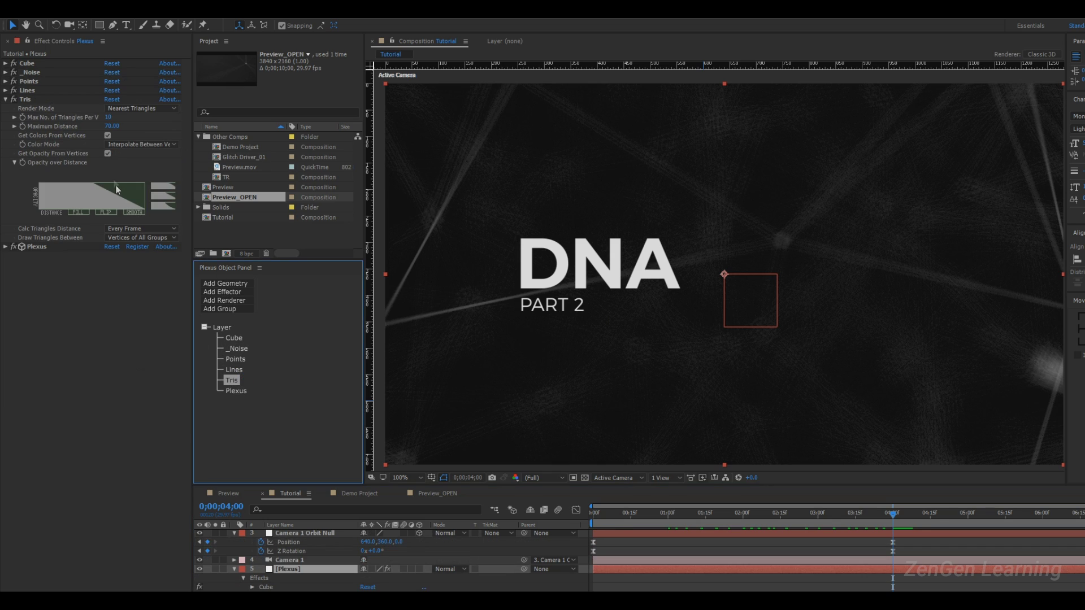
pyautogui.moveTo(113, 126); pyautogui.dragTo(168, 123)
pyautogui.hotkey('ctrl', 'z')
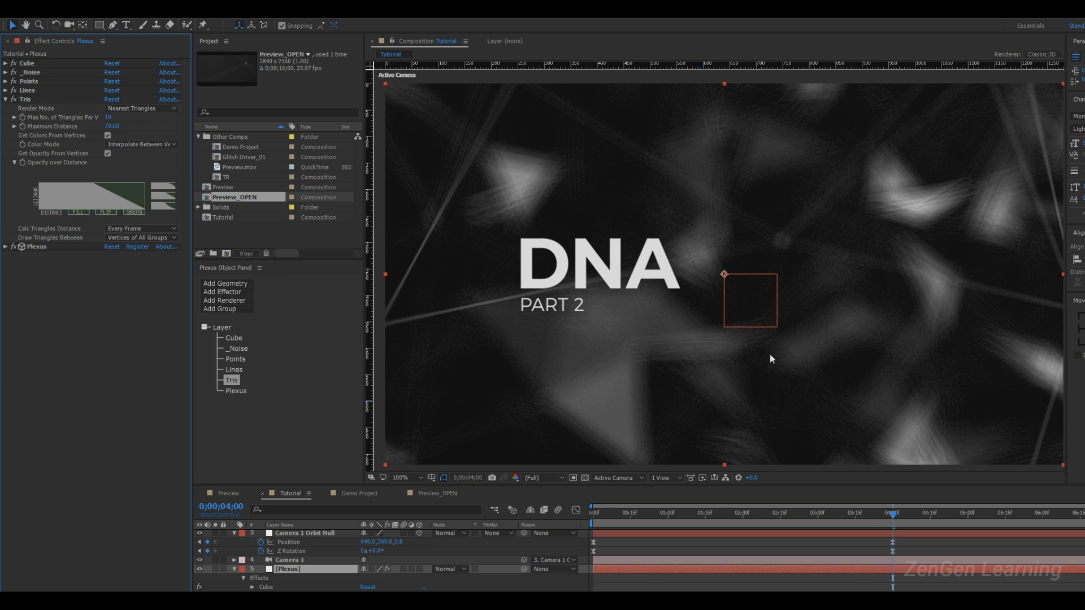
# - Undo the recent keyframe edits on the Camera 1 Orbit Null, including its Z Rotation keyframes
pyautogui.press('Home')
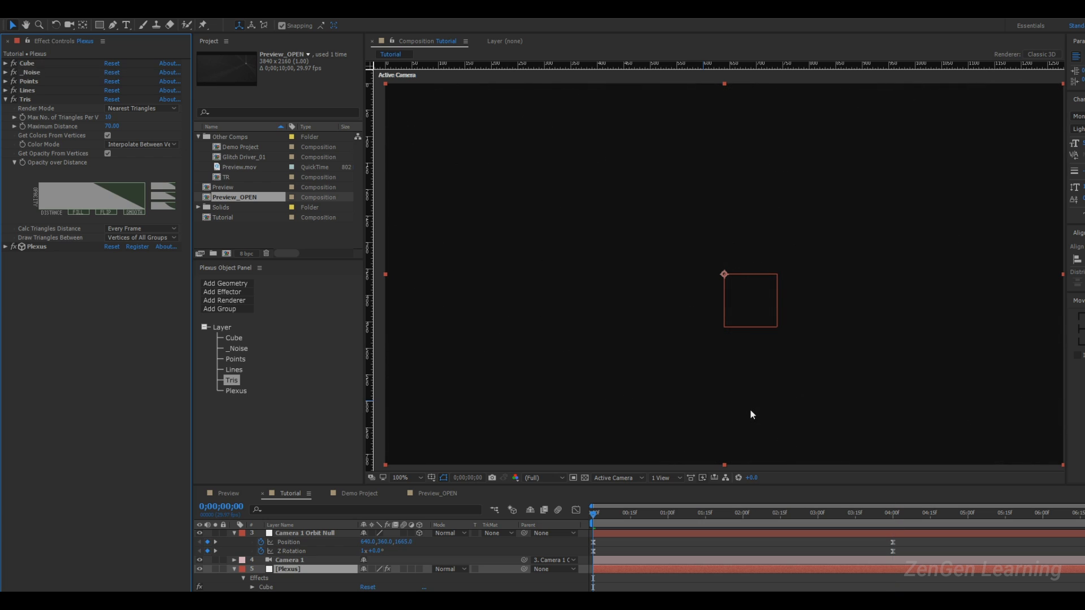
pyautogui.hotkey('ctrl', 'z')
pyautogui.hotkey('ctrl', 'z')
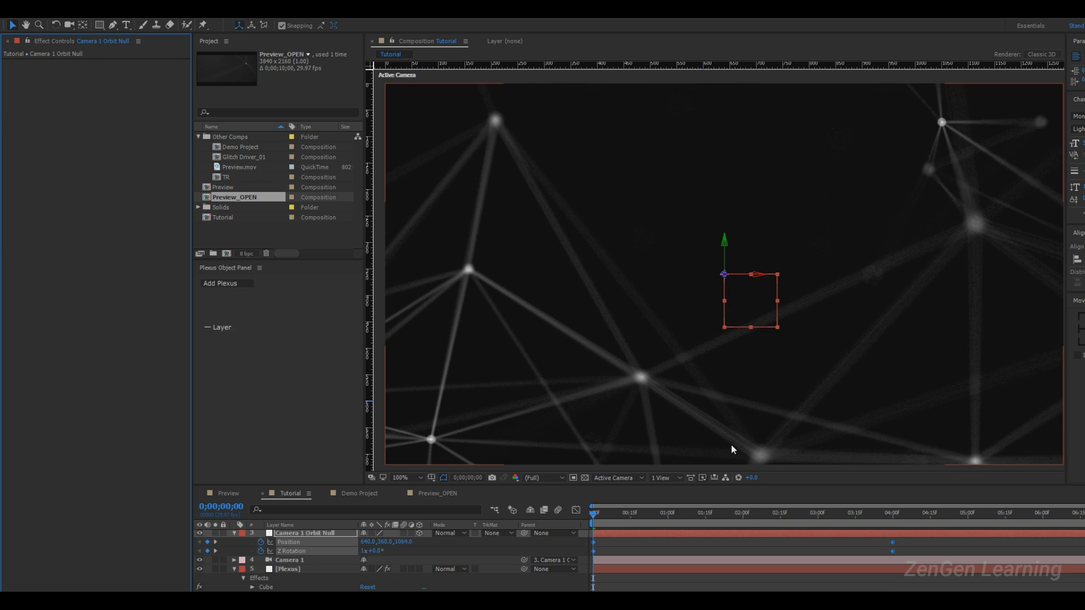
pyautogui.hotkey('ctrl', 'z')
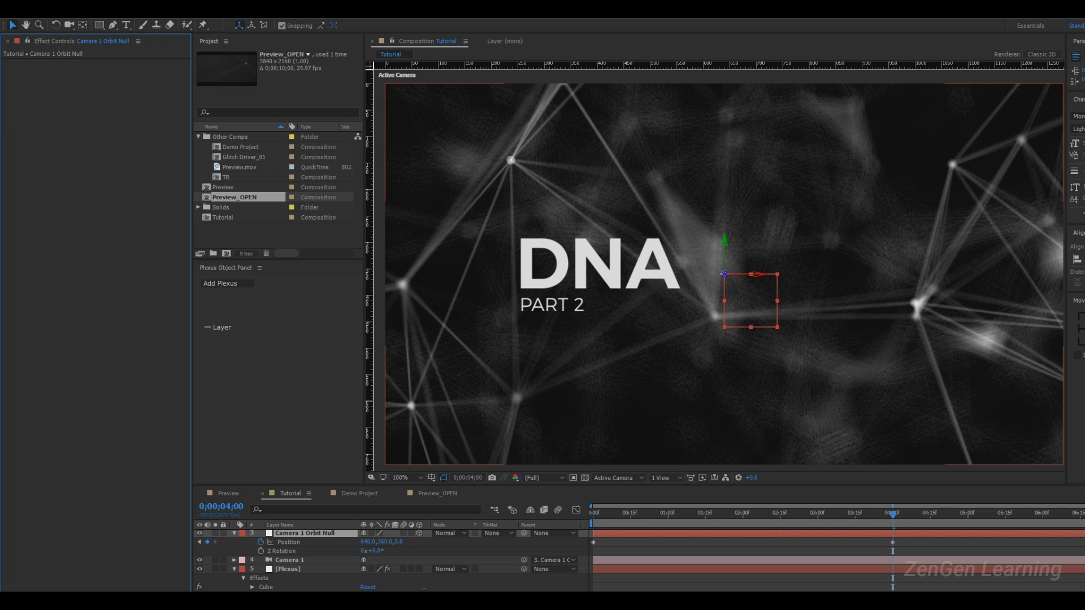
# - Keyframe the Camera 1 Orbit Null's Z Rotation at 0;00;04;00 and set it to 1 revolution at the composition start
pyautogui.click(261, 550)
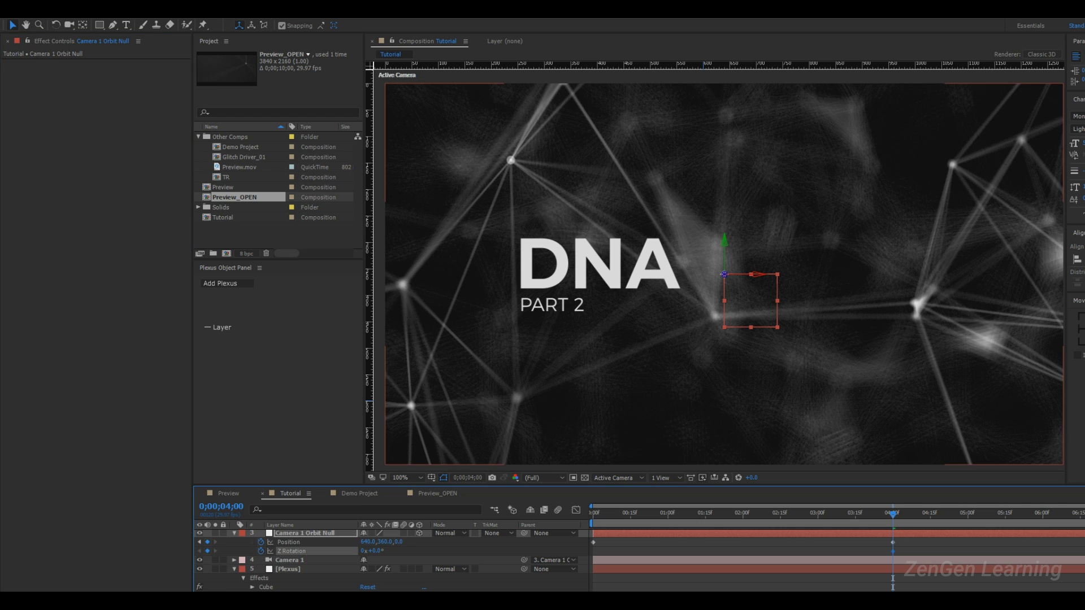
pyautogui.press('Home')
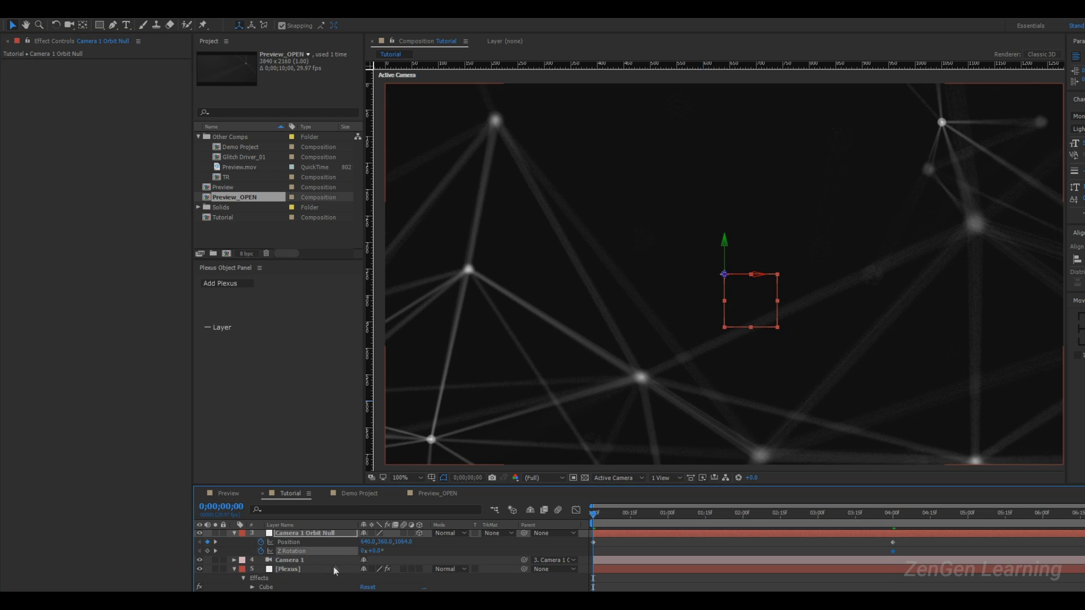
pyautogui.click(360, 551)
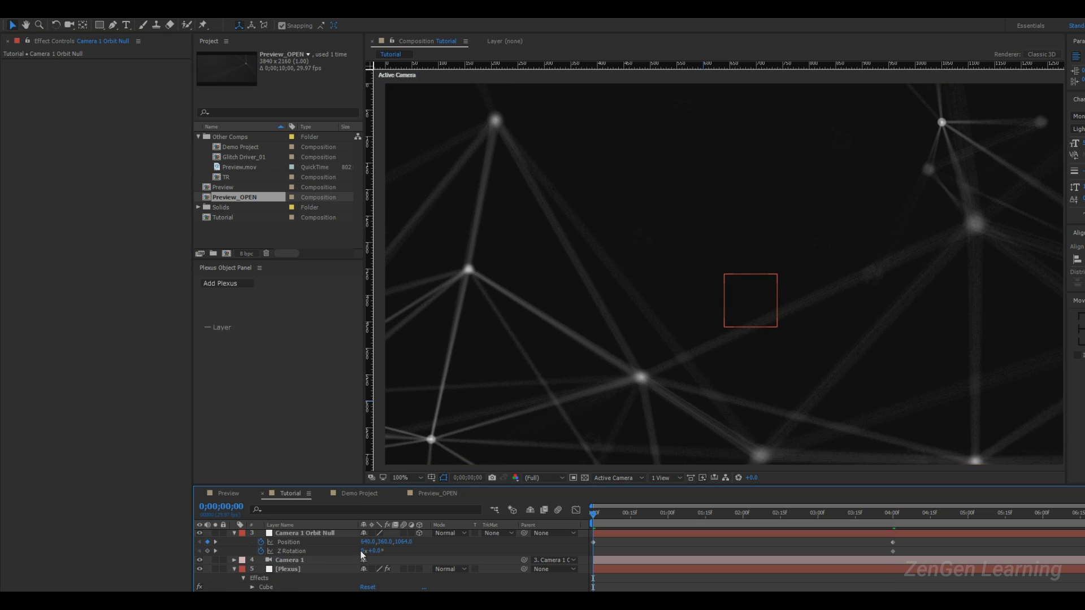
pyautogui.write('1')
pyautogui.press('Return')
# - Move the orbit null's ending Position and Z Rotation keyframes to 0;00;03;00 and apply Easy Ease to all four keyframes
pyautogui.moveTo(775, 519); pyautogui.dragTo(818, 521)
pyautogui.moveTo(913, 543); pyautogui.dragTo(888, 554)
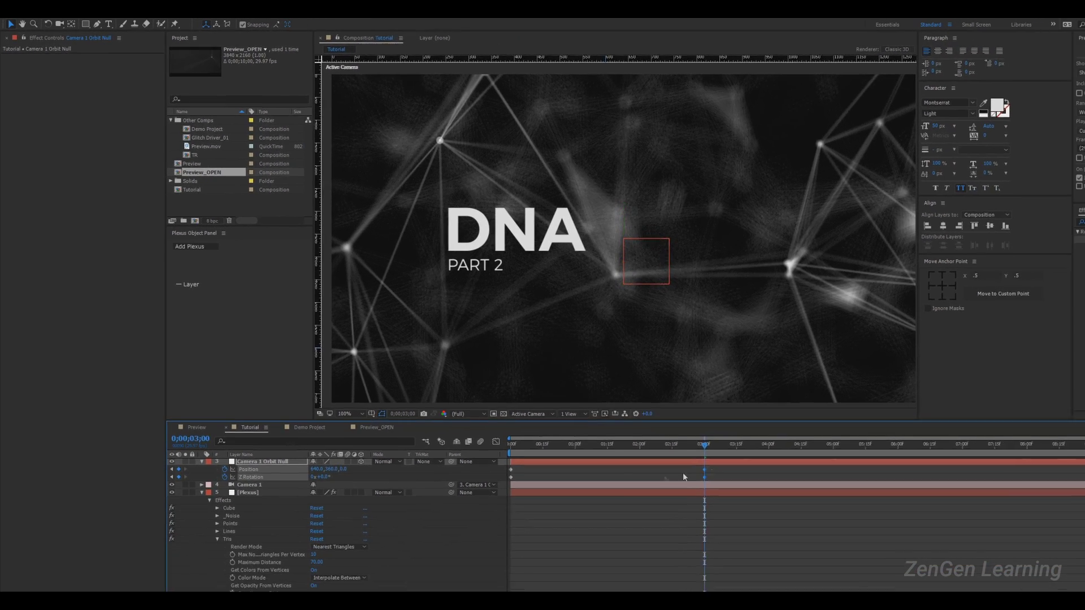
pyautogui.moveTo(833, 540); pyautogui.dragTo(554, 573)
pyautogui.moveTo(456, 477); pyautogui.dragTo(456, 478)
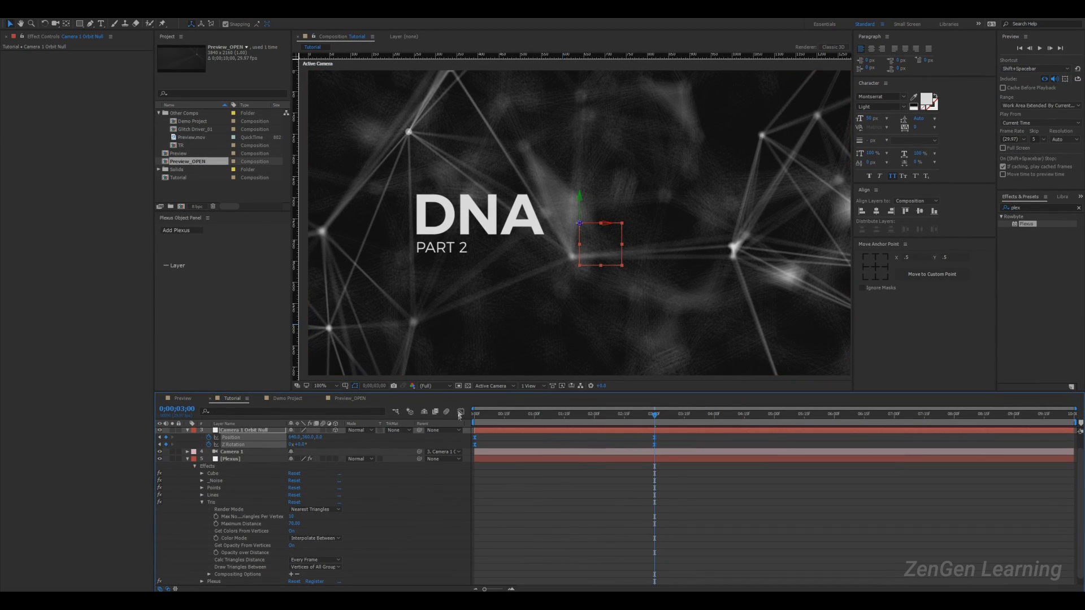
# - Reshape the Position and Z Rotation speed curves to peak early with a long ease-out, and preview the camera move
pyautogui.click(475, 424)
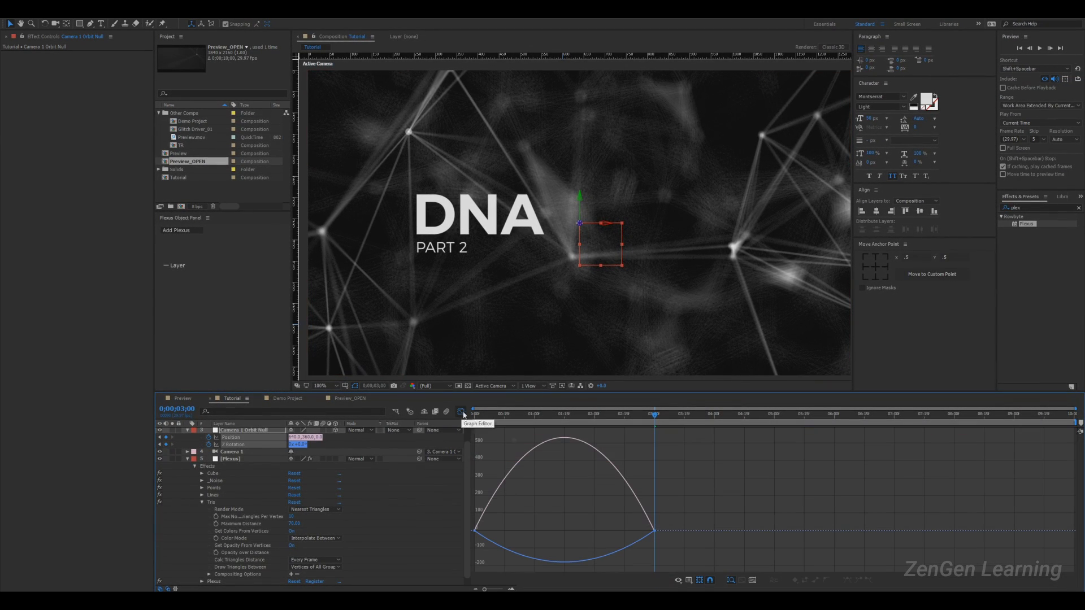
pyautogui.moveTo(613, 540); pyautogui.dragTo(523, 531)
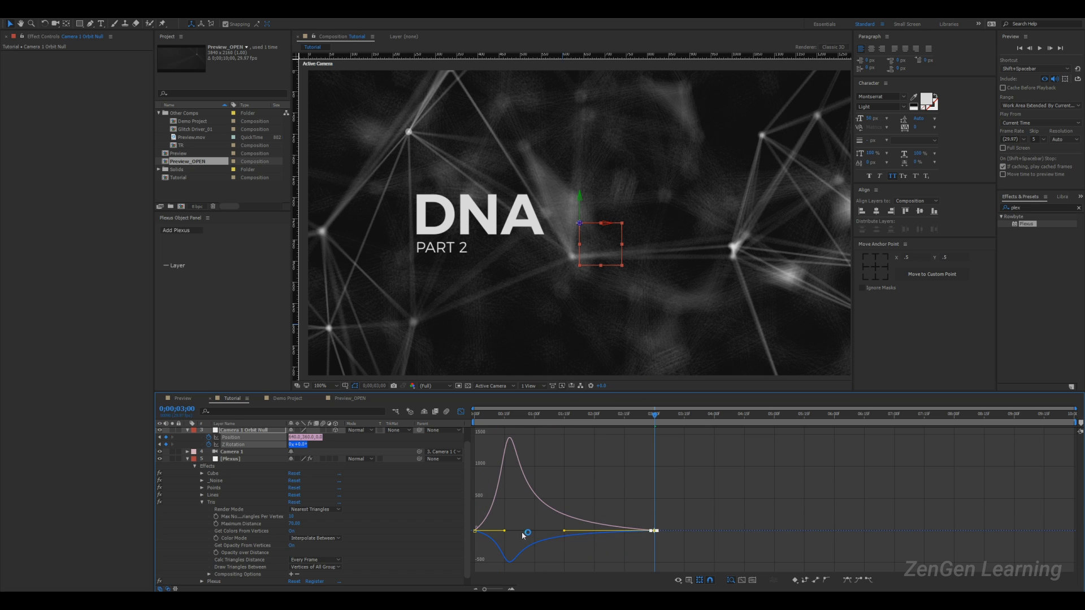
pyautogui.click(657, 476)
pyautogui.press('Home')
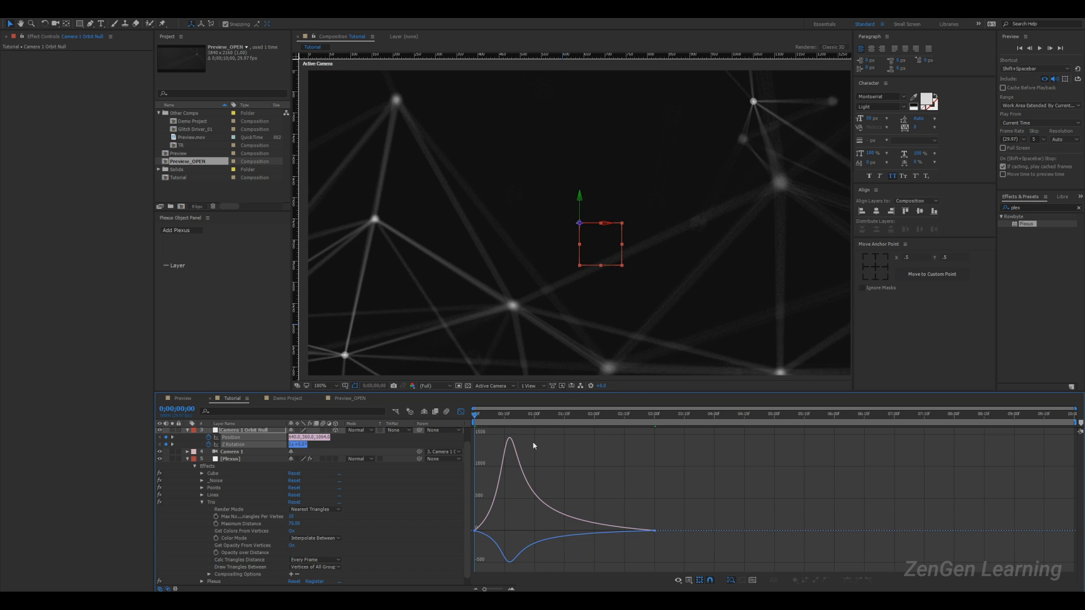
pyautogui.press('space')
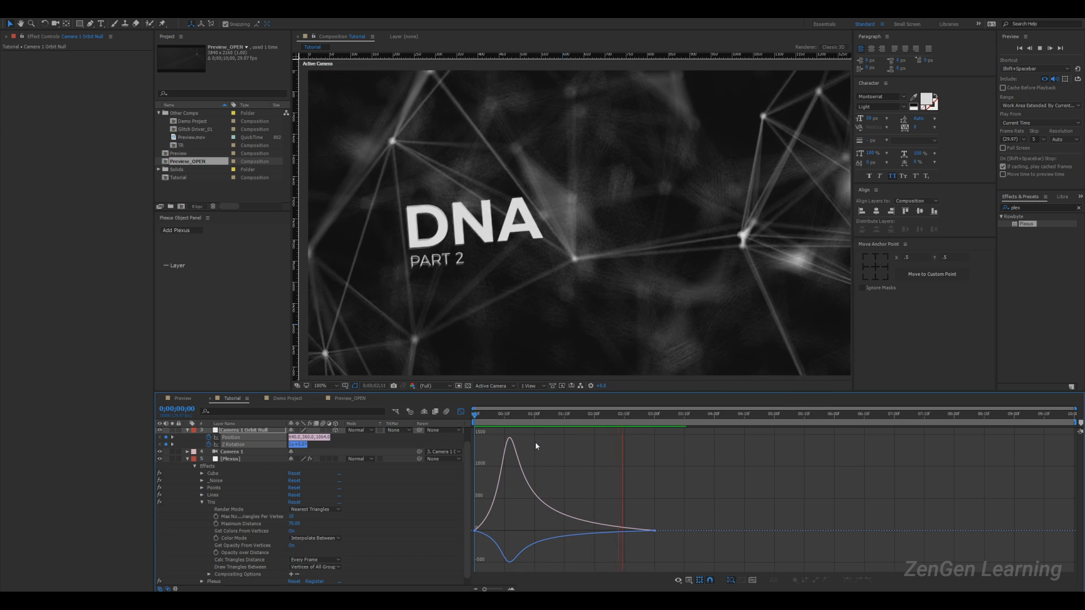
pyautogui.press('space')
pyautogui.click(461, 411)
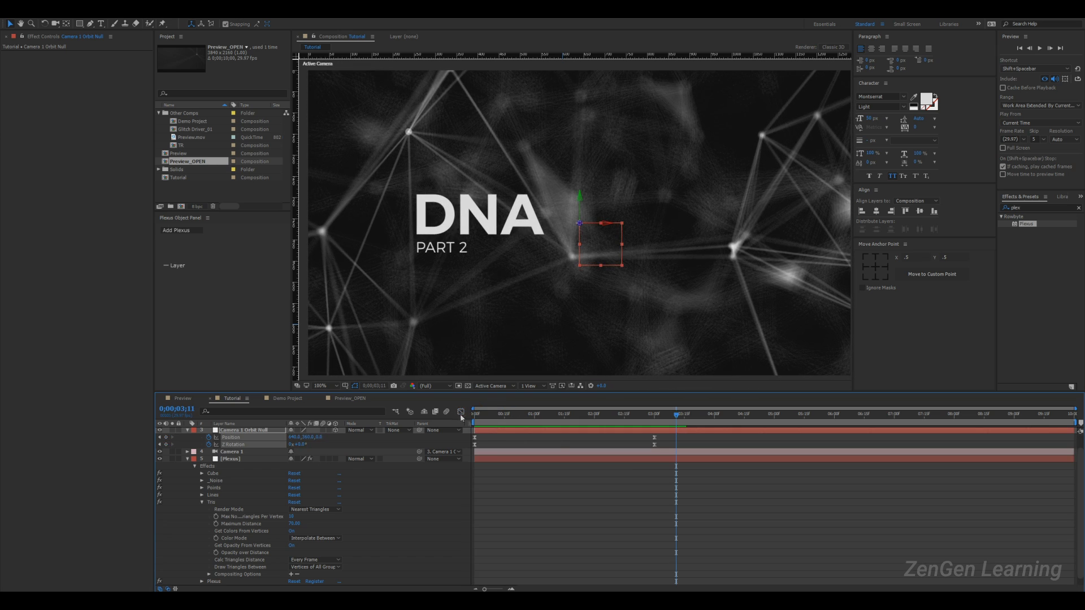
# - Set the work area's end at 0;00;02;24 and collapse all the layer properties
pyautogui.click(697, 513)
pyautogui.click(642, 416)
pyautogui.press('n')
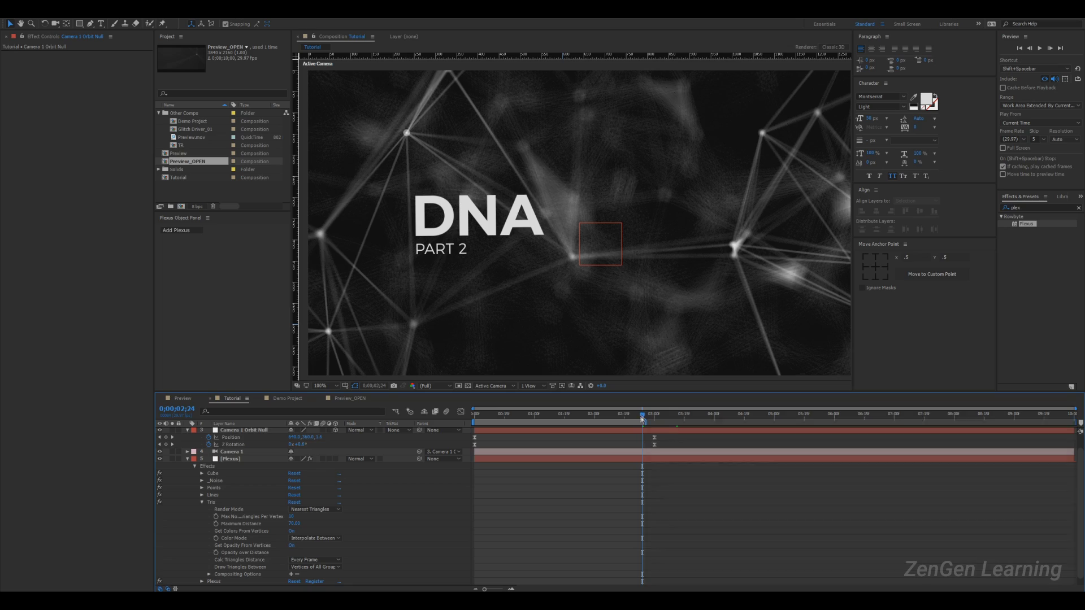
pyautogui.press('e')
pyautogui.press('e')
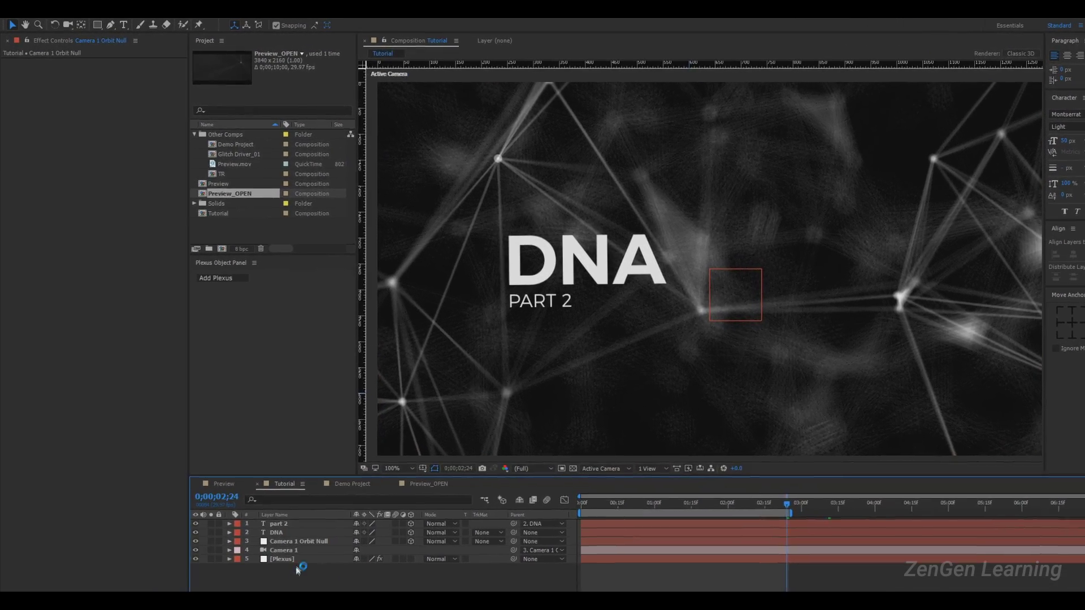
# - Enable motion blur for the part 2, DNA and Plexus layers and for the composition, and preview the animation
pyautogui.click(287, 544)
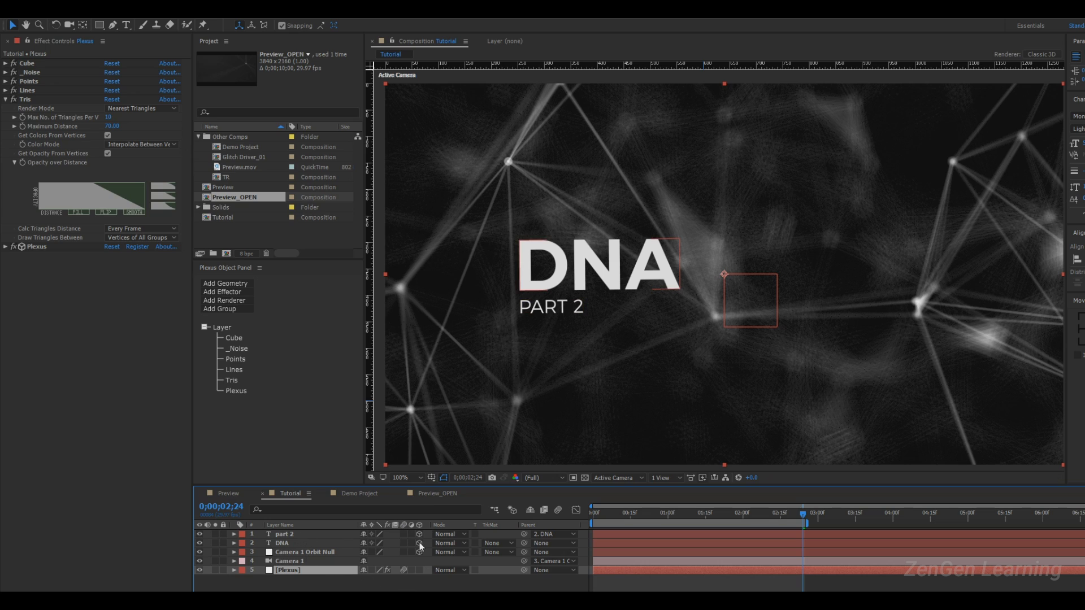
pyautogui.moveTo(403, 534); pyautogui.dragTo(404, 543)
pyautogui.click(558, 510)
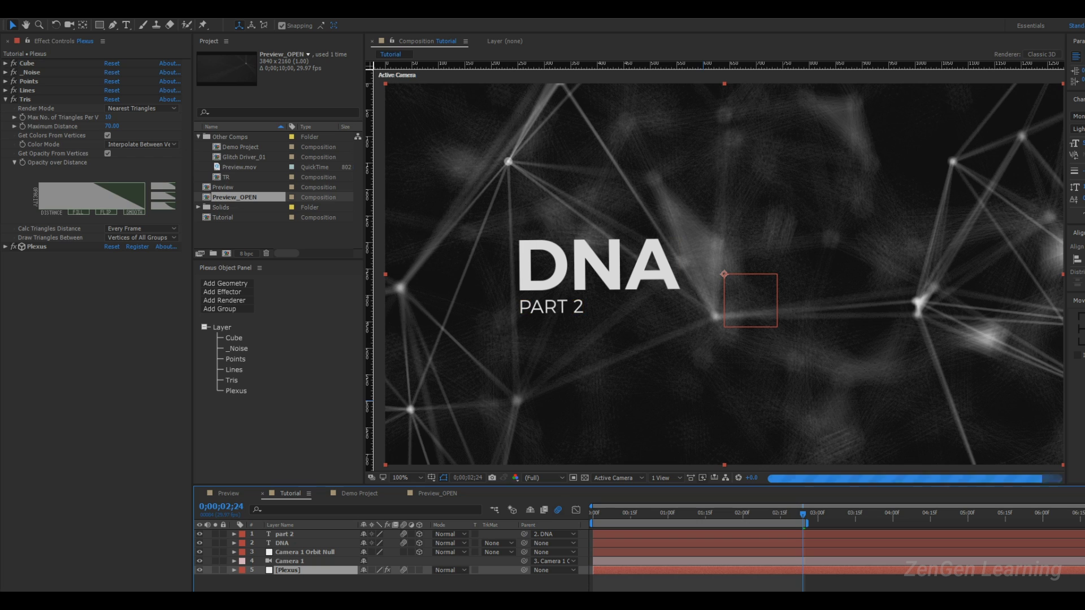
pyautogui.press('space')
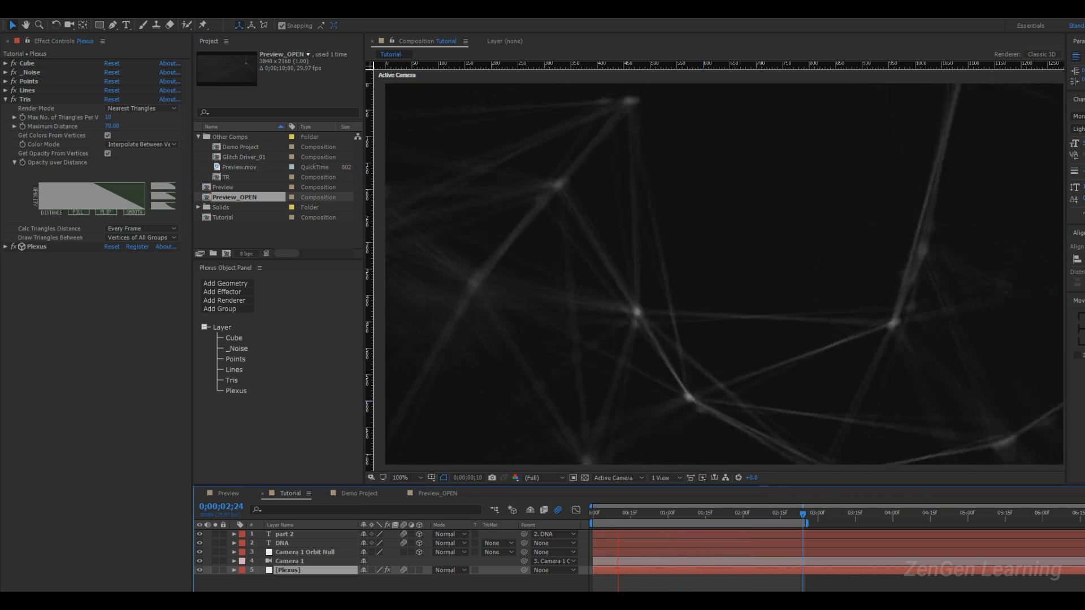
pyautogui.press('space')
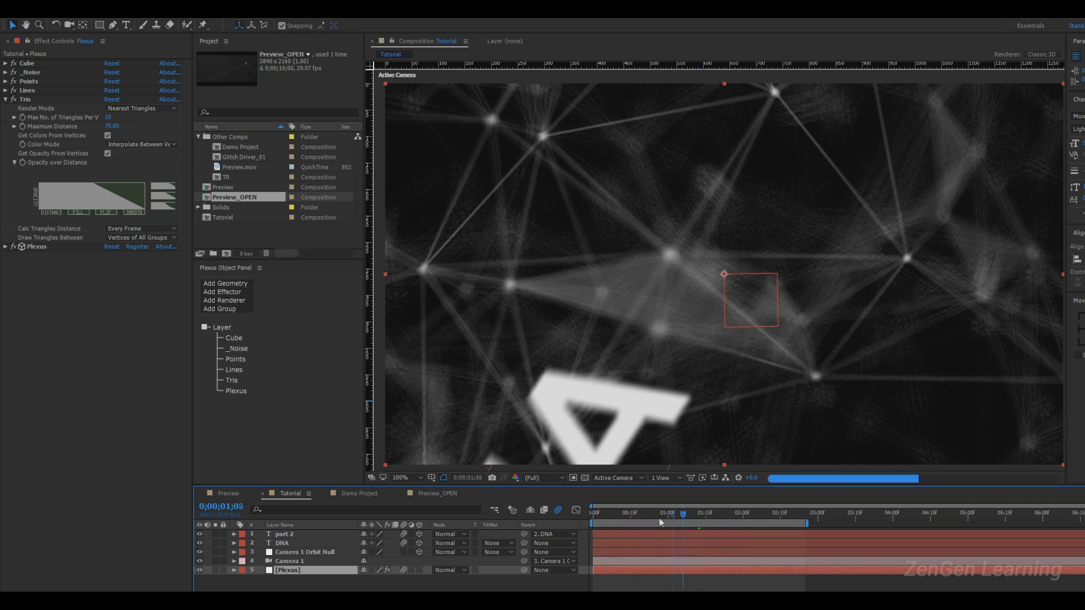
# - Turn off the composition's motion blur while viewing the frame at 0;00;00;26
pyautogui.click(657, 517)
pyautogui.click(673, 582)
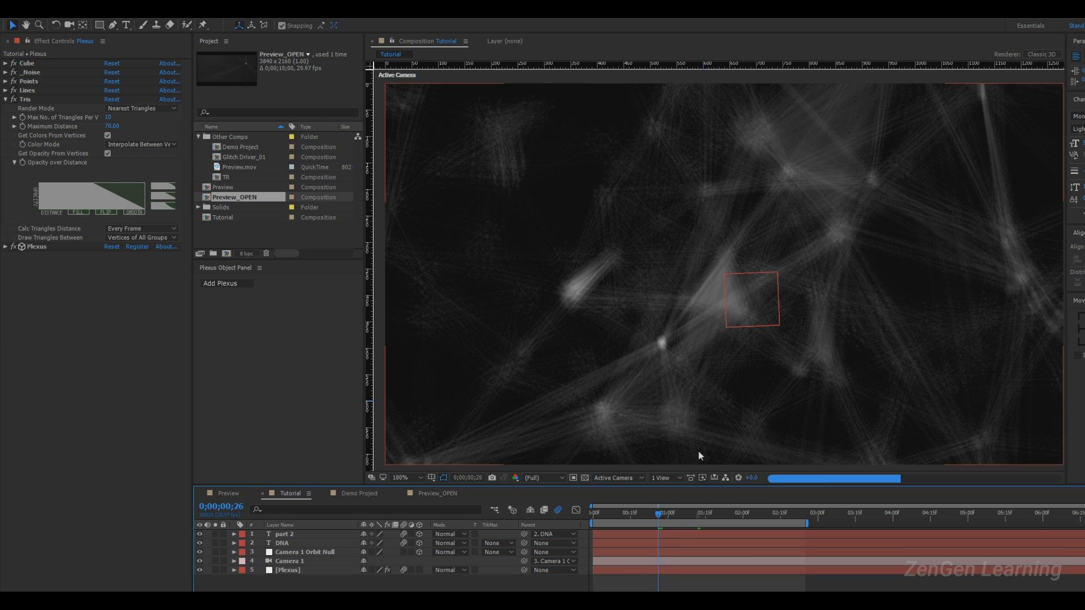
pyautogui.click(558, 510)
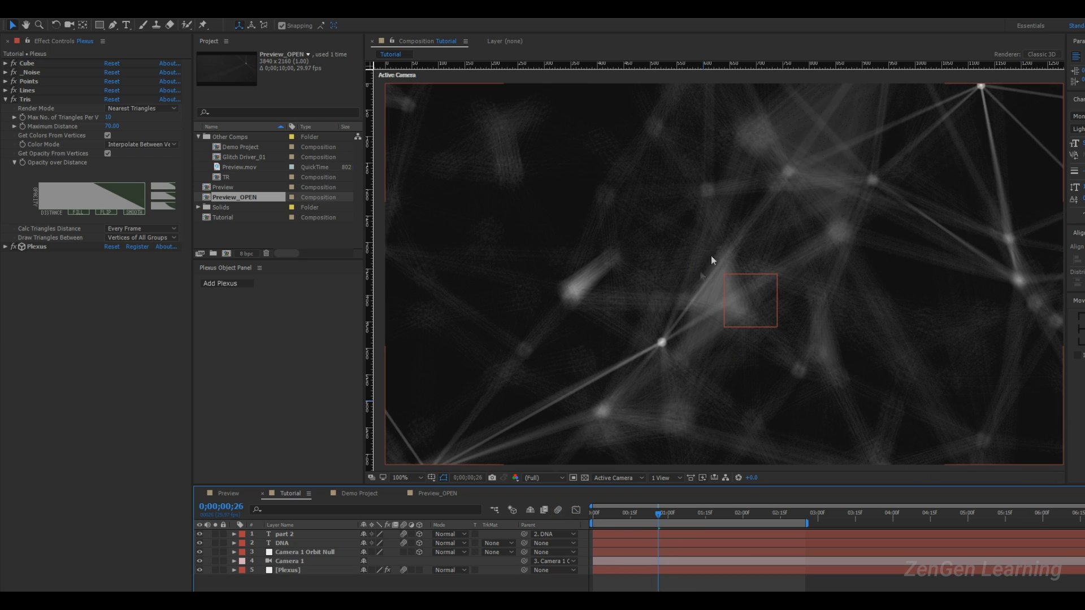
# - Set the Render Quality of the Plexus layer's main Plexus effect to 6x
pyautogui.click(295, 571)
pyautogui.click(236, 389)
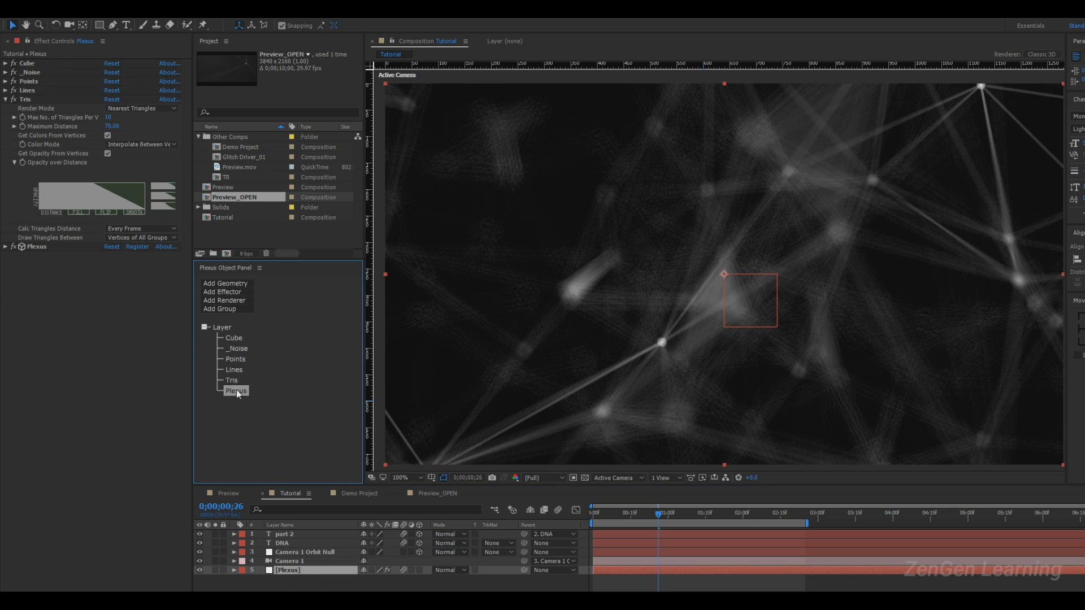
pyautogui.click(130, 280)
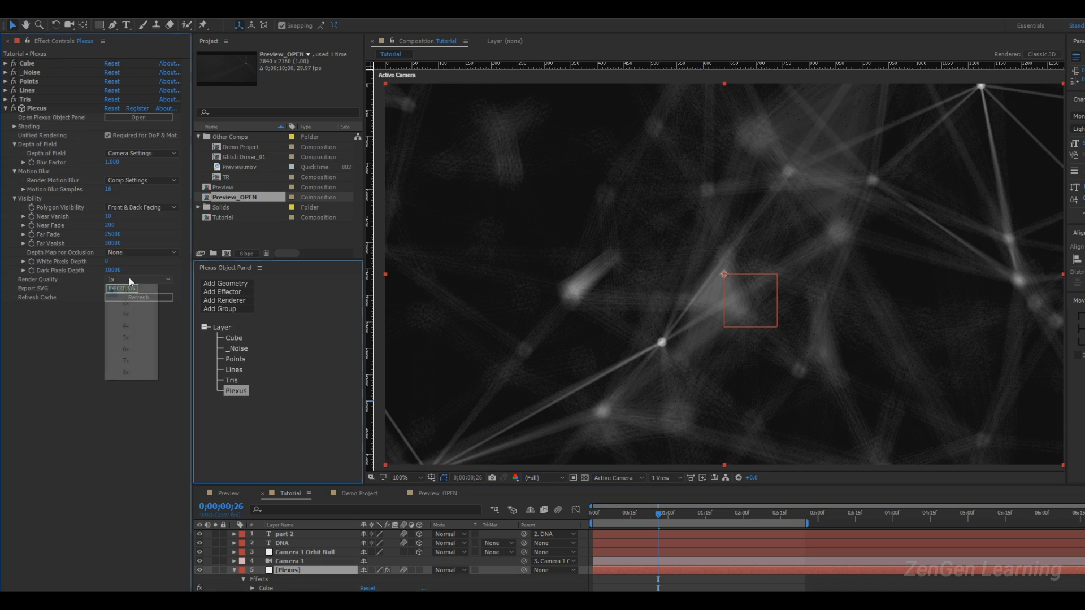
pyautogui.click(129, 349)
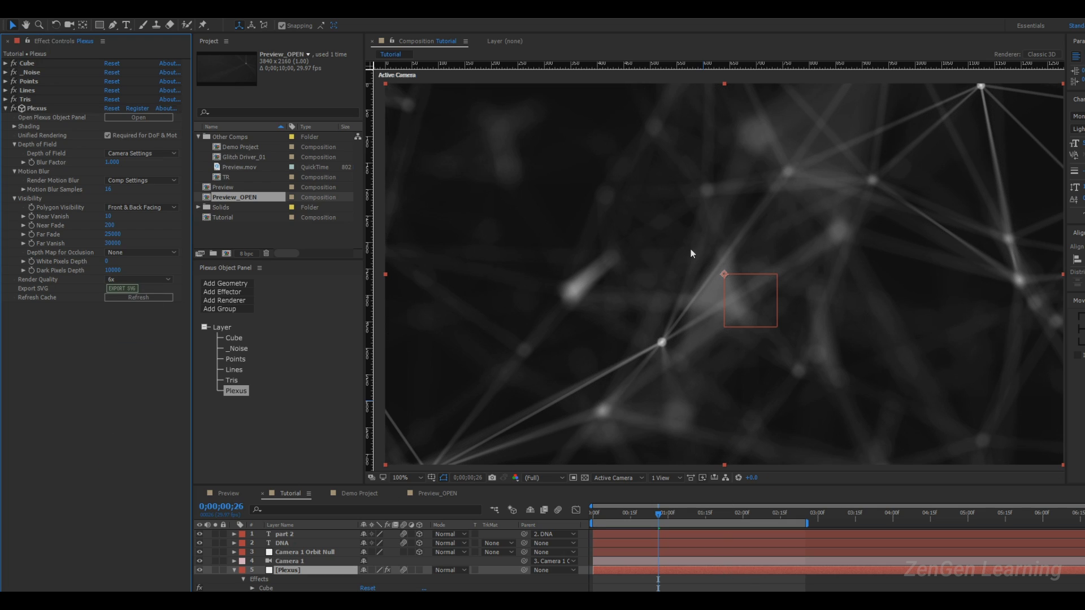
# - Hide the layer controls and inspect the render at several frames from 0;00;01;11 to 0;00;02;24
pyautogui.hotkey('ctrl', 'shift', 'h')
pyautogui.click(697, 514)
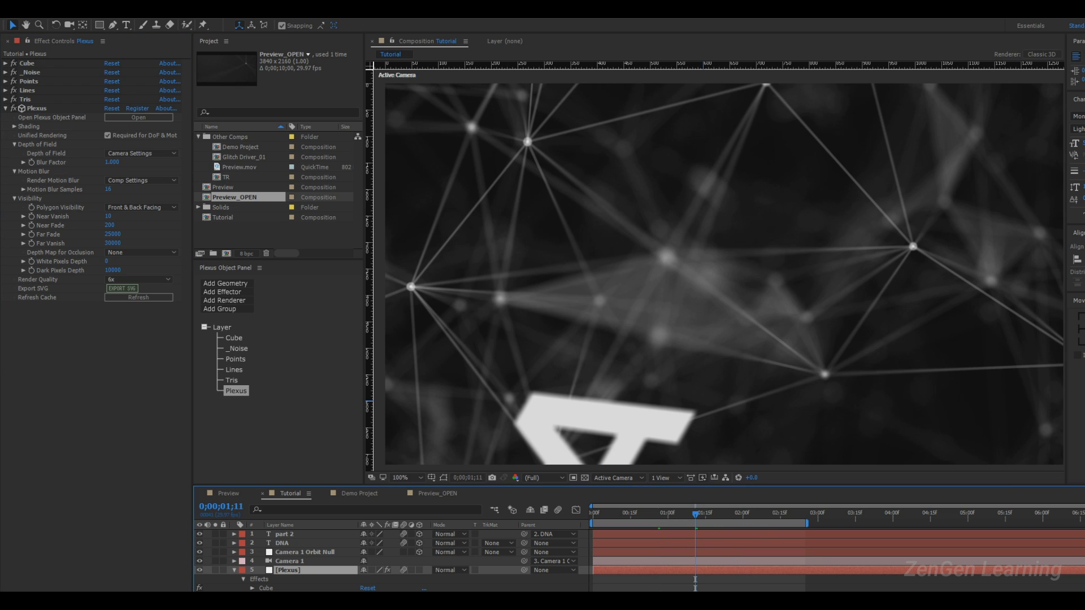
pyautogui.press('F2')
pyautogui.click(723, 516)
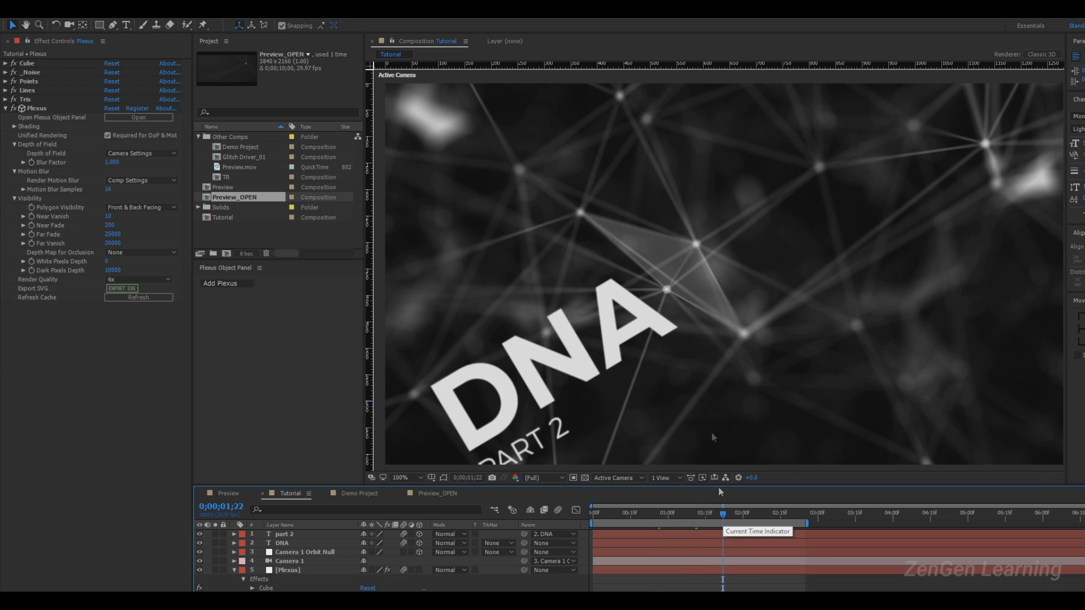
pyautogui.click(700, 516)
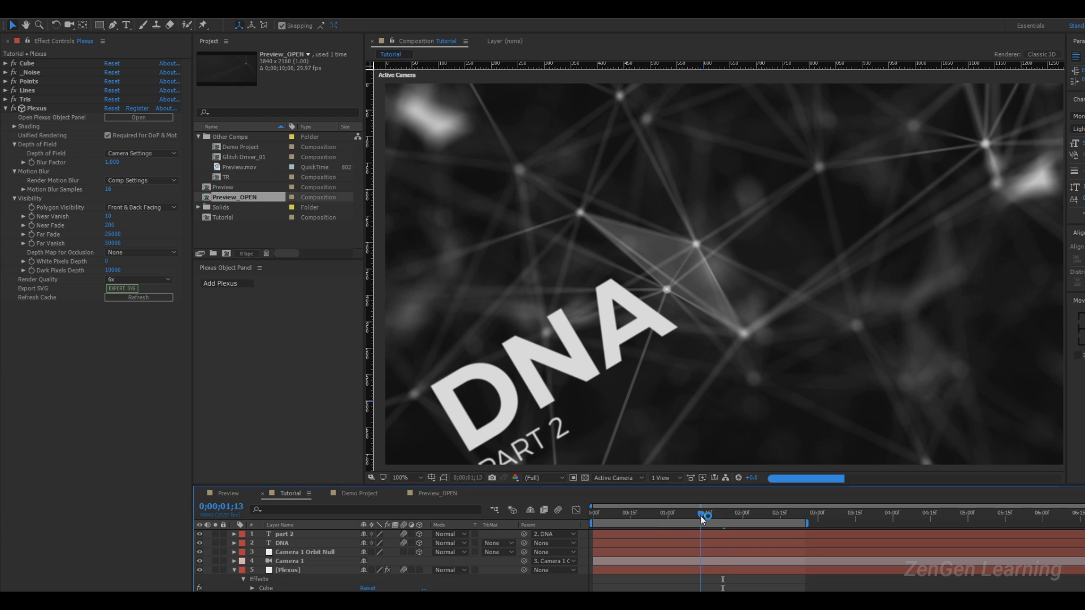
pyautogui.click(740, 516)
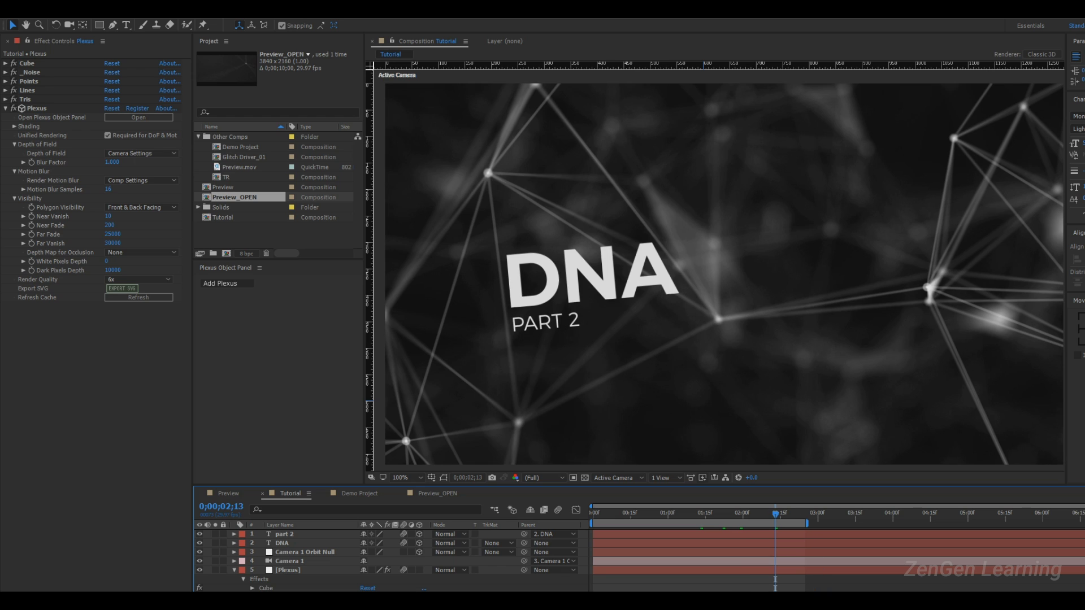
pyautogui.click(803, 515)
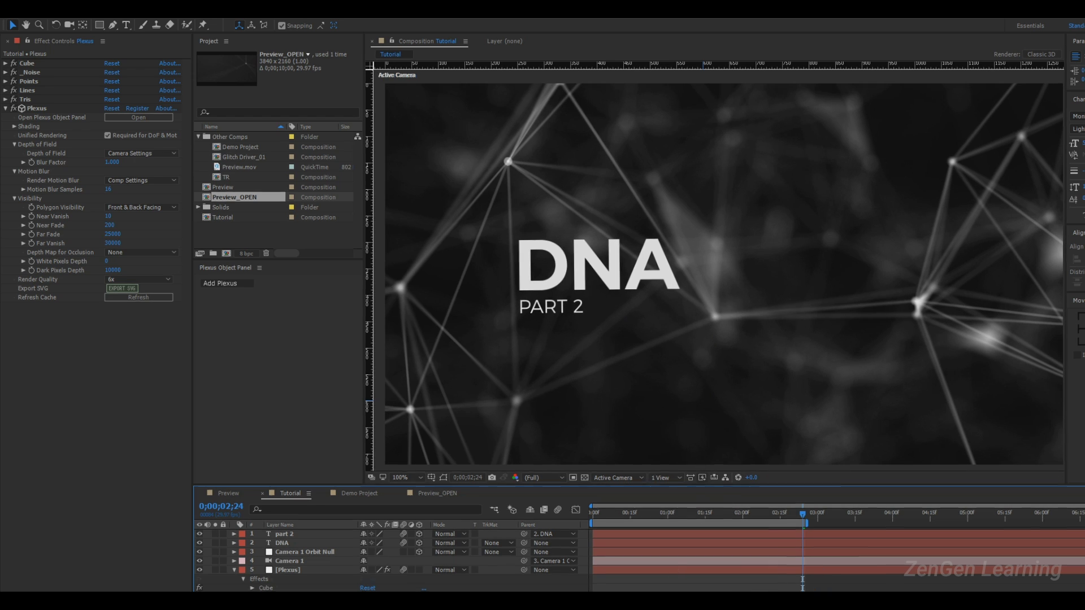
# - Collapse the Plexus layer's properties and add a new adjustment layer named CC above all layers
pyautogui.press('e')
pyautogui.press('e')
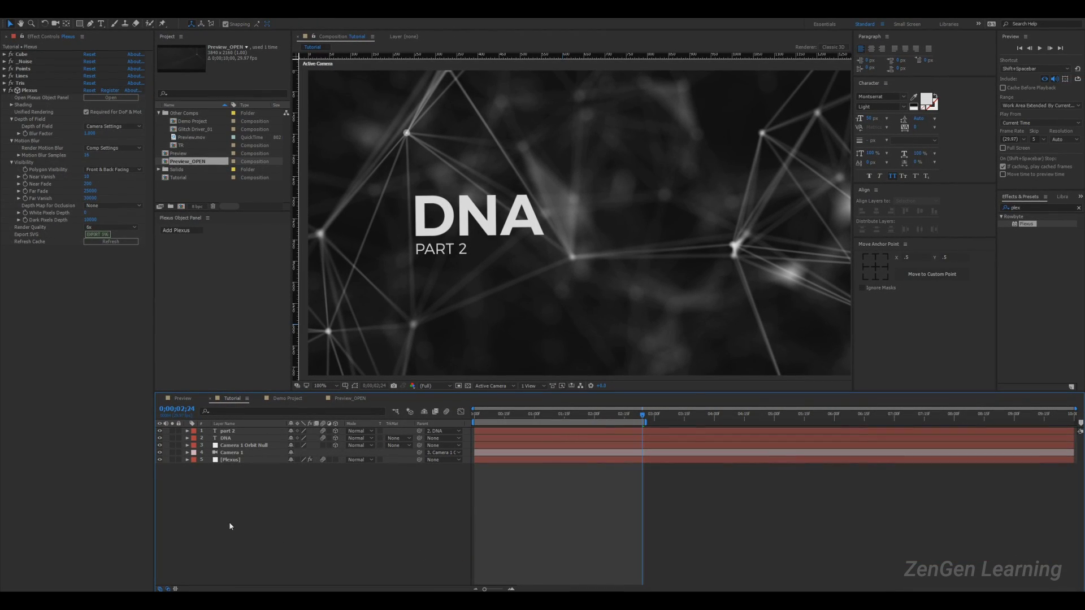
pyautogui.rightClick(241, 519)
pyautogui.moveTo(282, 437)
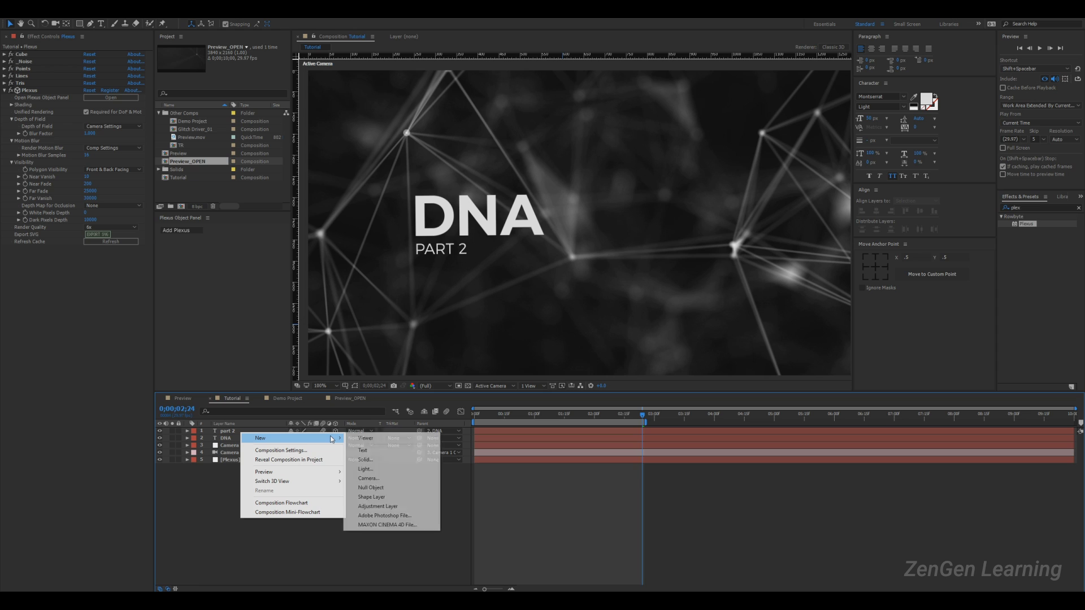
pyautogui.click(373, 506)
pyautogui.rightClick(268, 433)
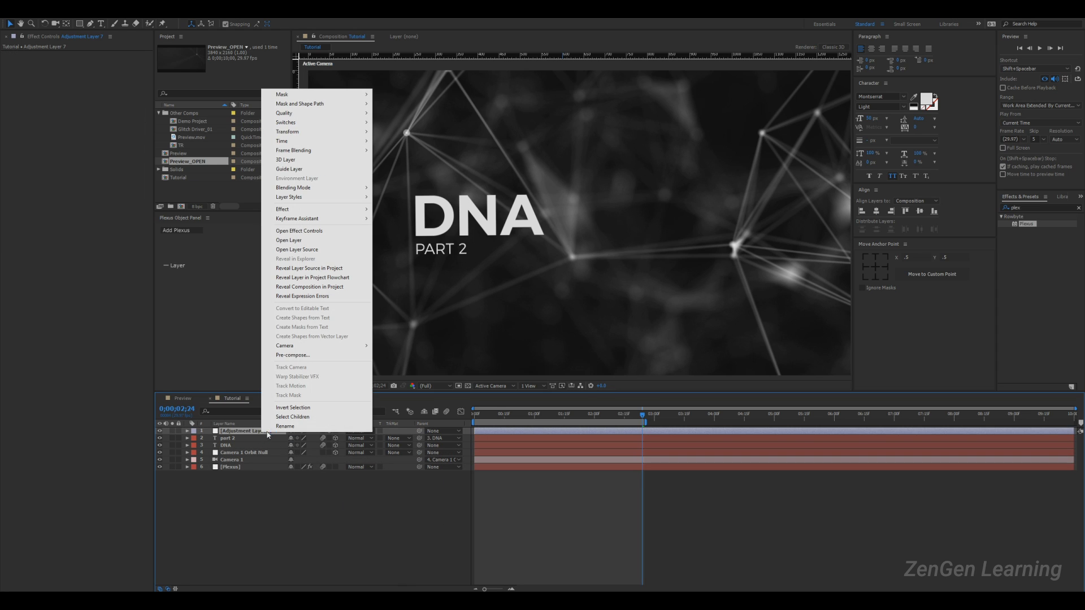
pyautogui.click(285, 426)
pyautogui.write('CC')
pyautogui.press('Return')
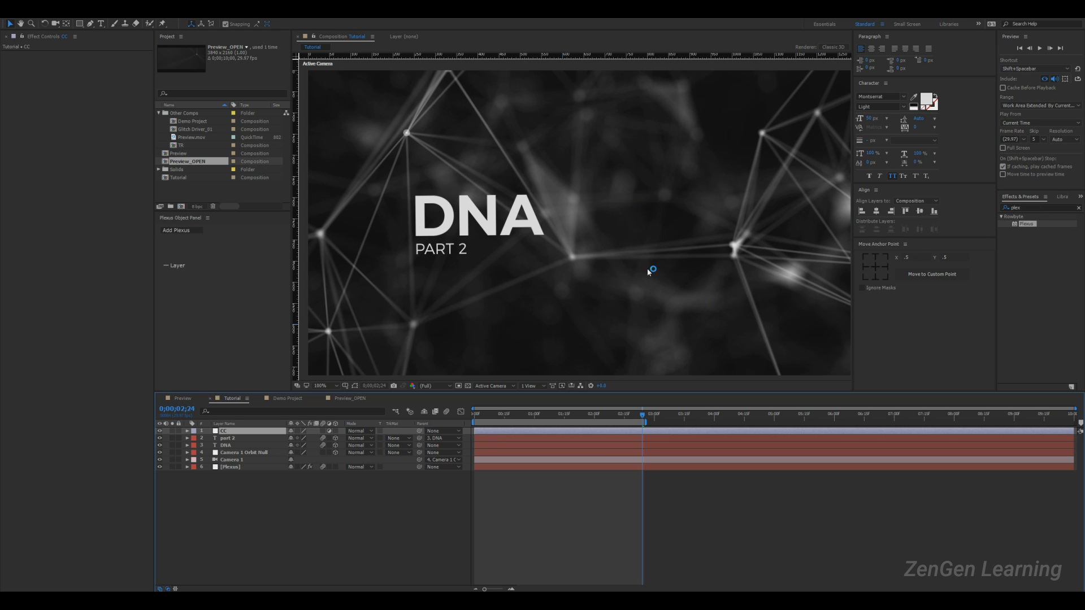
pyautogui.click(1026, 208)
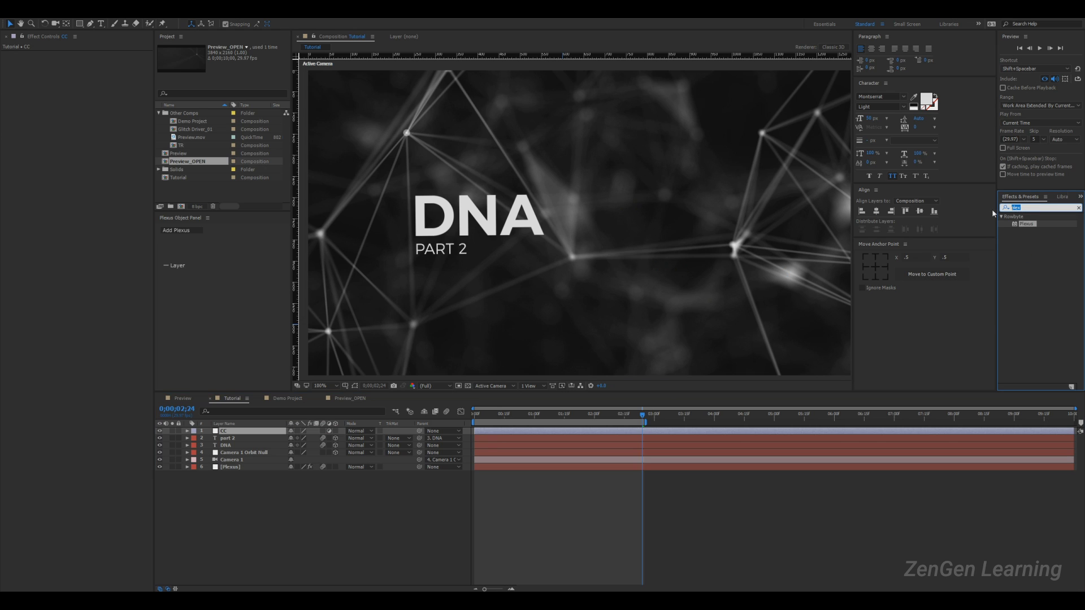
pyautogui.write('tint')
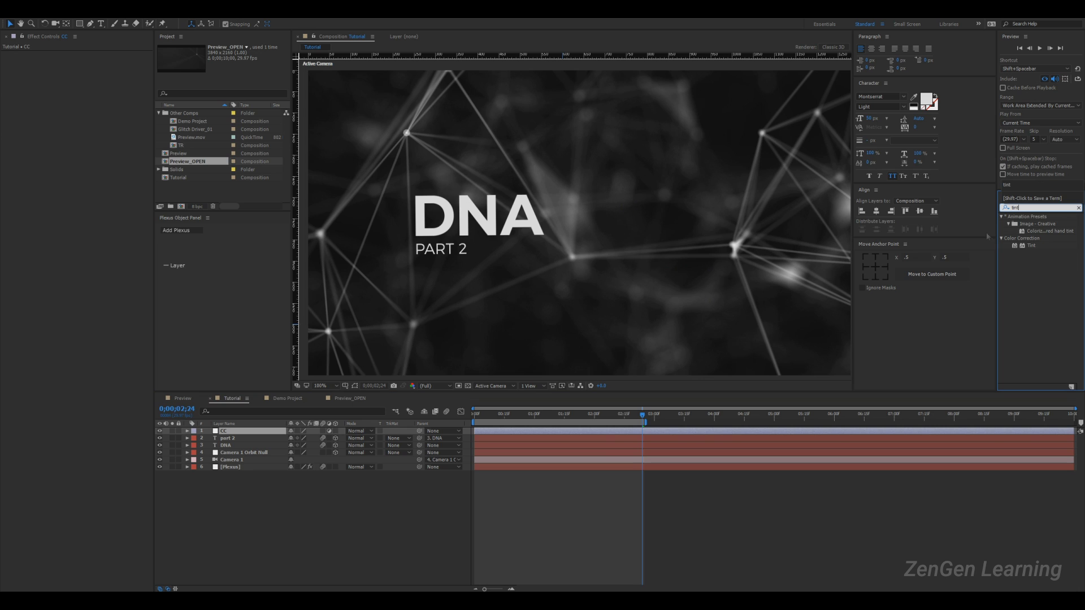
pyautogui.click(218, 523)
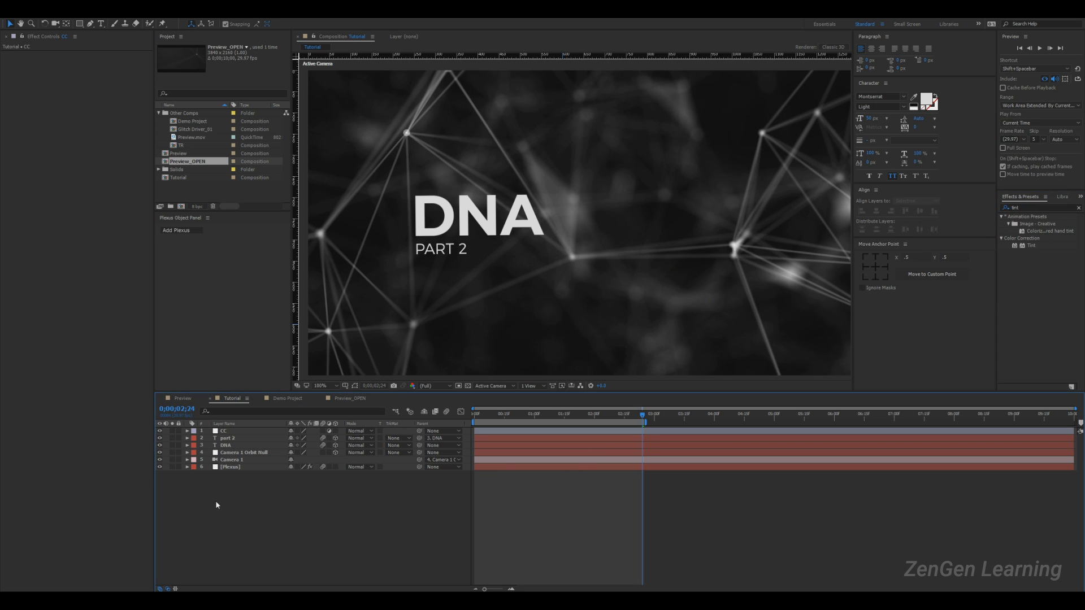
# - Create a solid layer named BG and place it at the bottom of the layer stack
pyautogui.hotkey('ctrl', 'y')
pyautogui.write('BG')
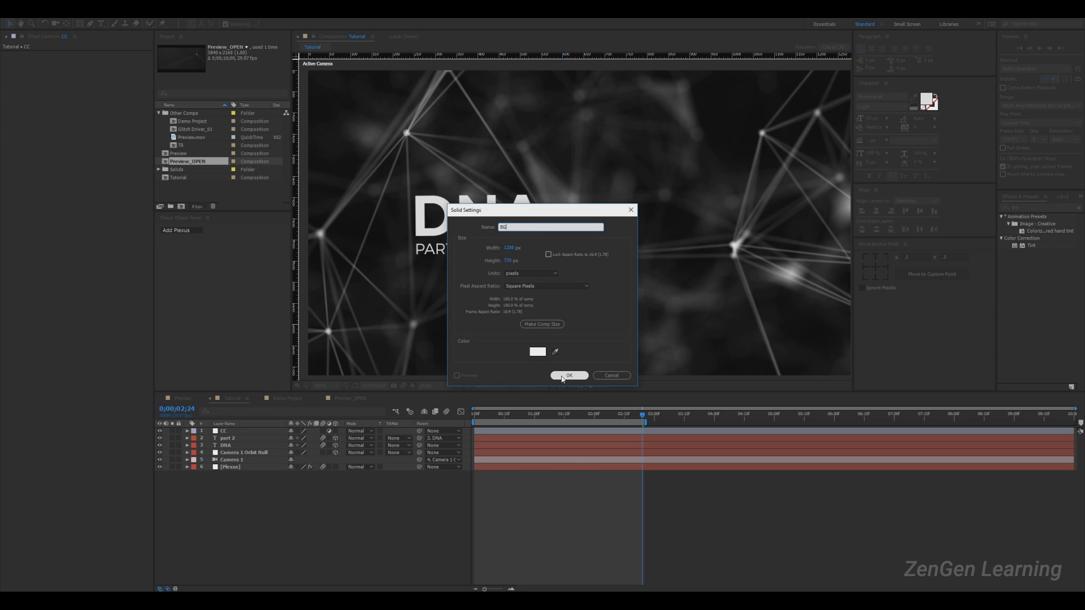
pyautogui.click(569, 375)
pyautogui.moveTo(231, 431); pyautogui.dragTo(246, 516)
# - Find the Gradient Ramp effect and apply it to the BG layer
pyautogui.moveTo(1035, 207); pyautogui.dragTo(959, 209)
pyautogui.write('ra')
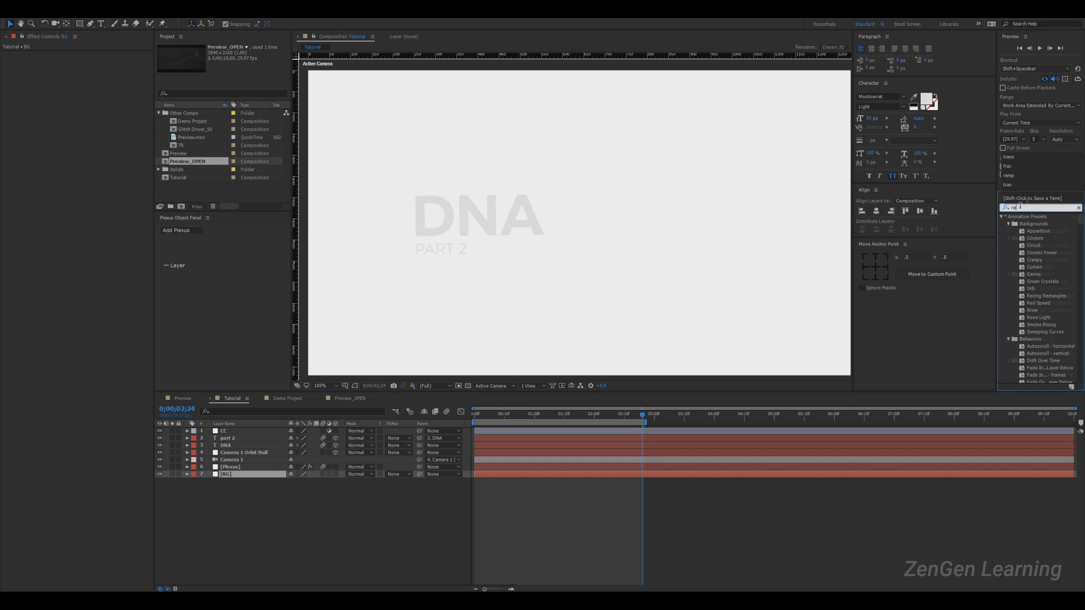
pyautogui.click(1016, 176)
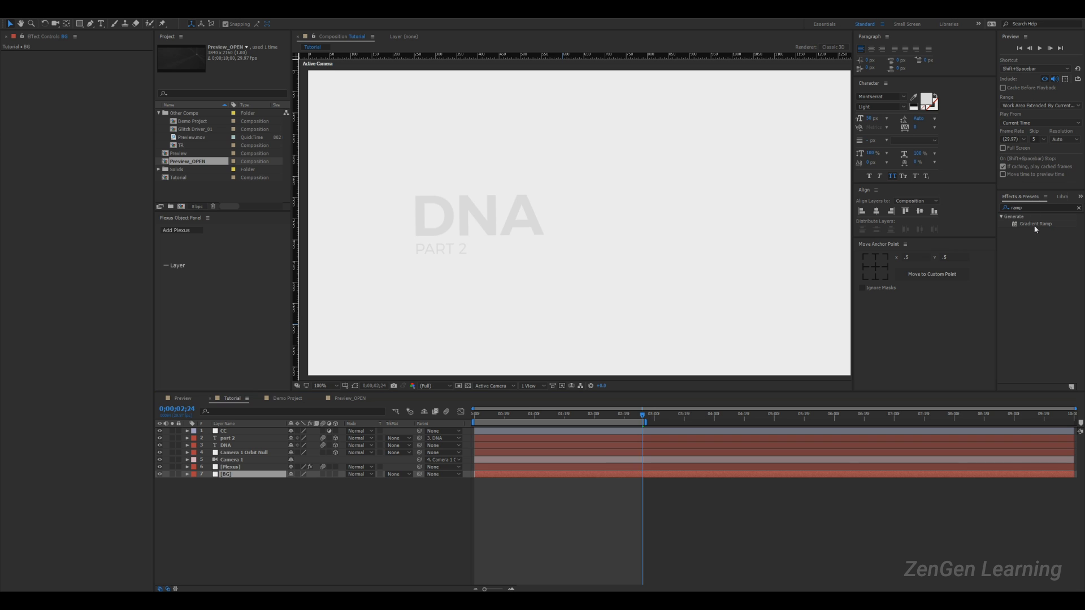
pyautogui.moveTo(1035, 225); pyautogui.dragTo(236, 476)
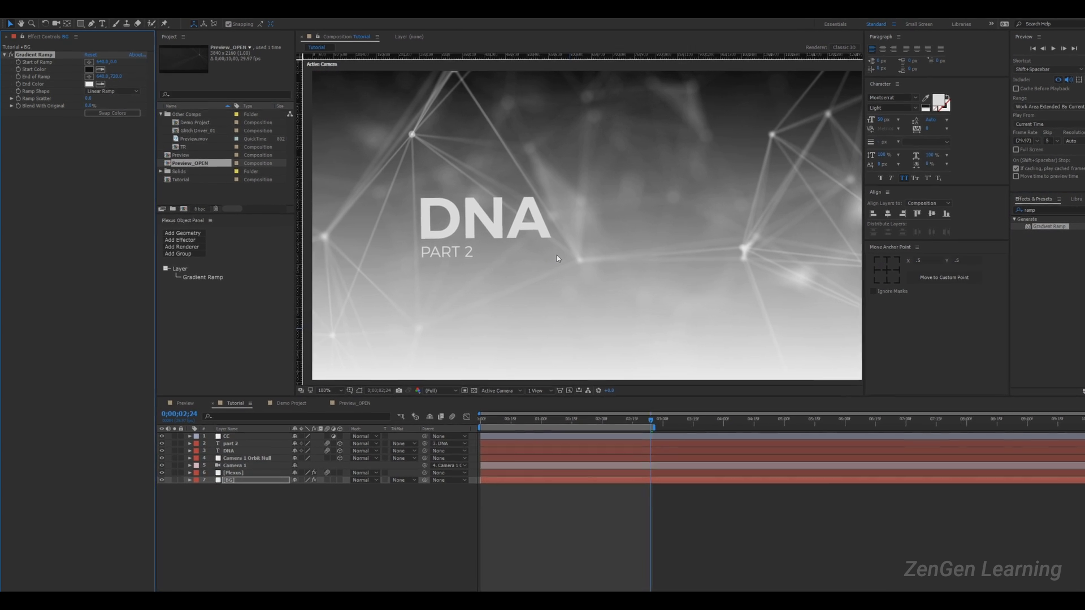
# - Swap the start and end colours of the BG layer's Gradient Ramp
pyautogui.scroll(-2, 672, 303)
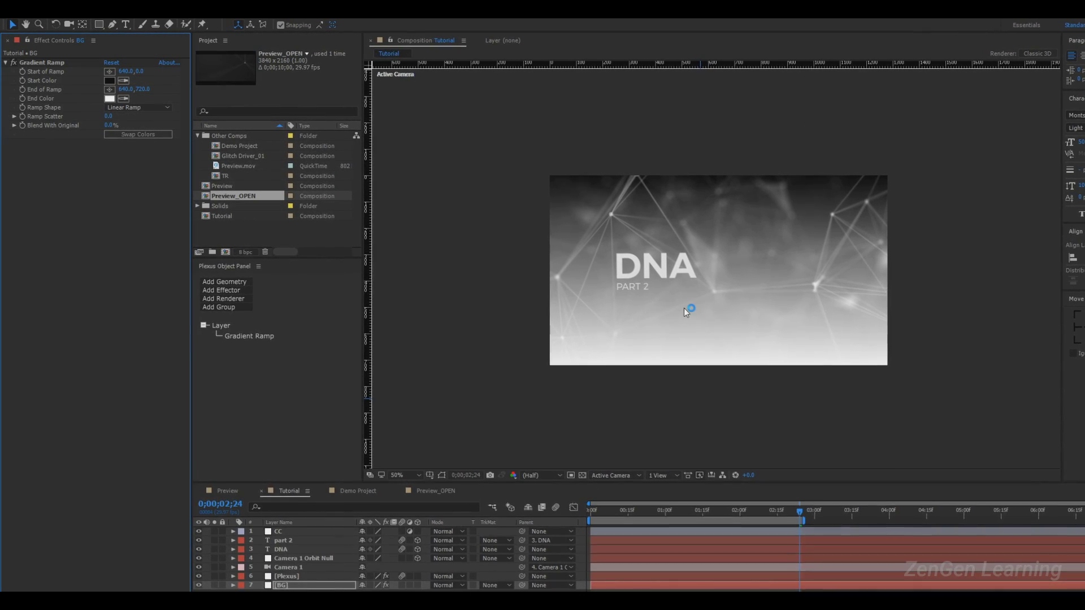
pyautogui.click(42, 62)
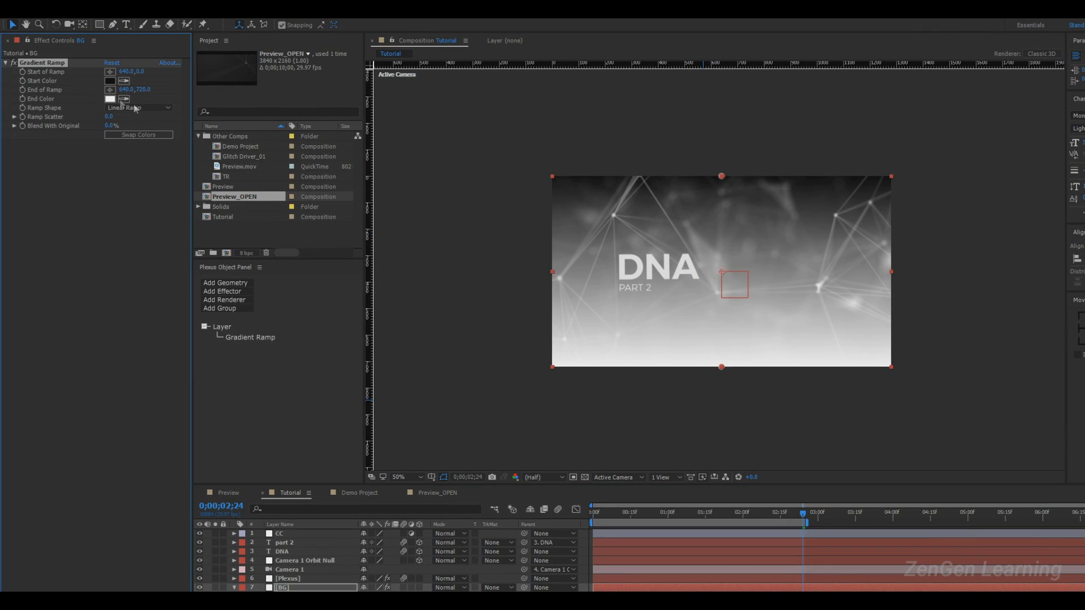
pyautogui.click(132, 136)
pyautogui.scroll(2, 690, 255)
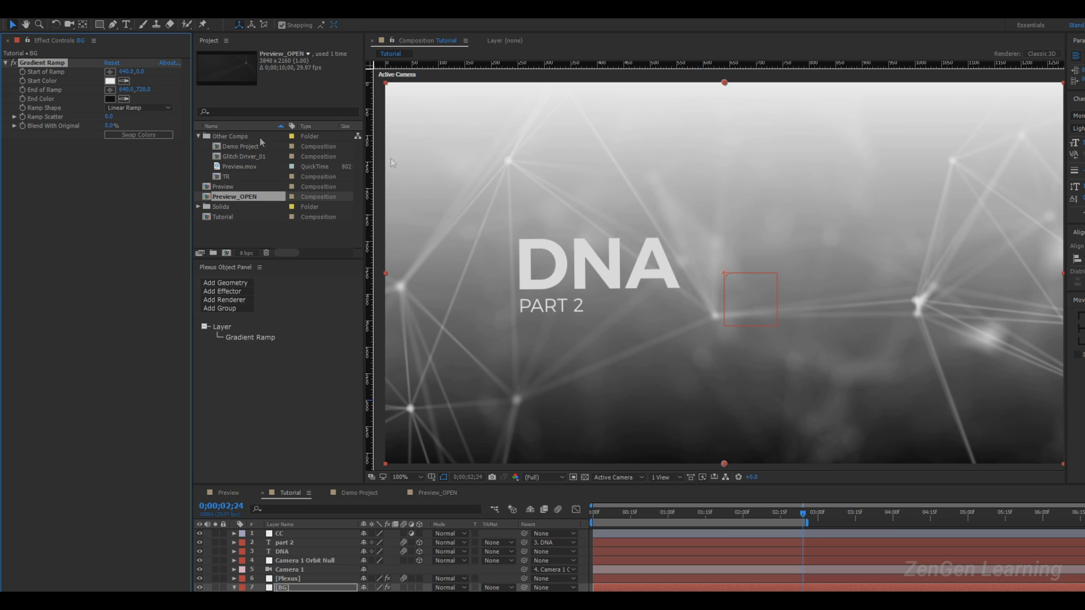
# - Set the Gradient Ramp's Start Color to dark grey 191919
pyautogui.click(110, 81)
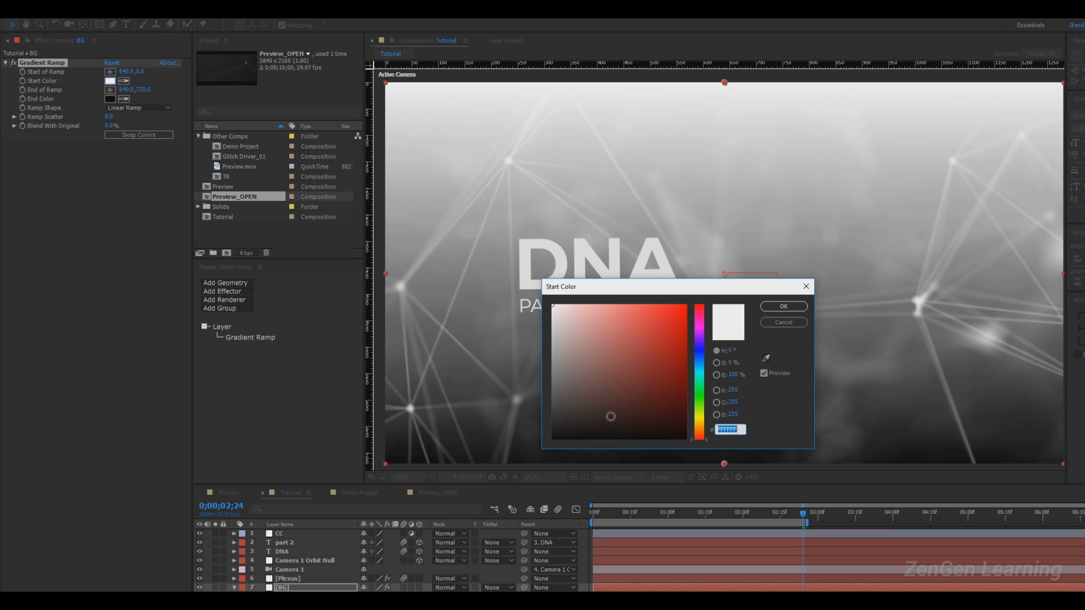
pyautogui.moveTo(562, 424); pyautogui.dragTo(507, 429)
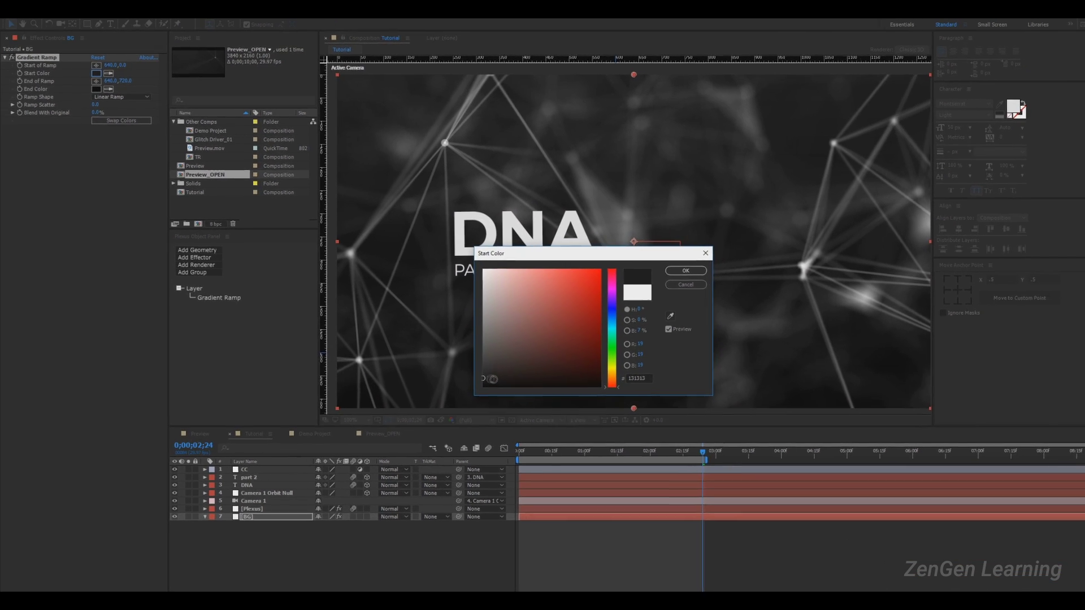
pyautogui.moveTo(461, 357); pyautogui.dragTo(455, 356)
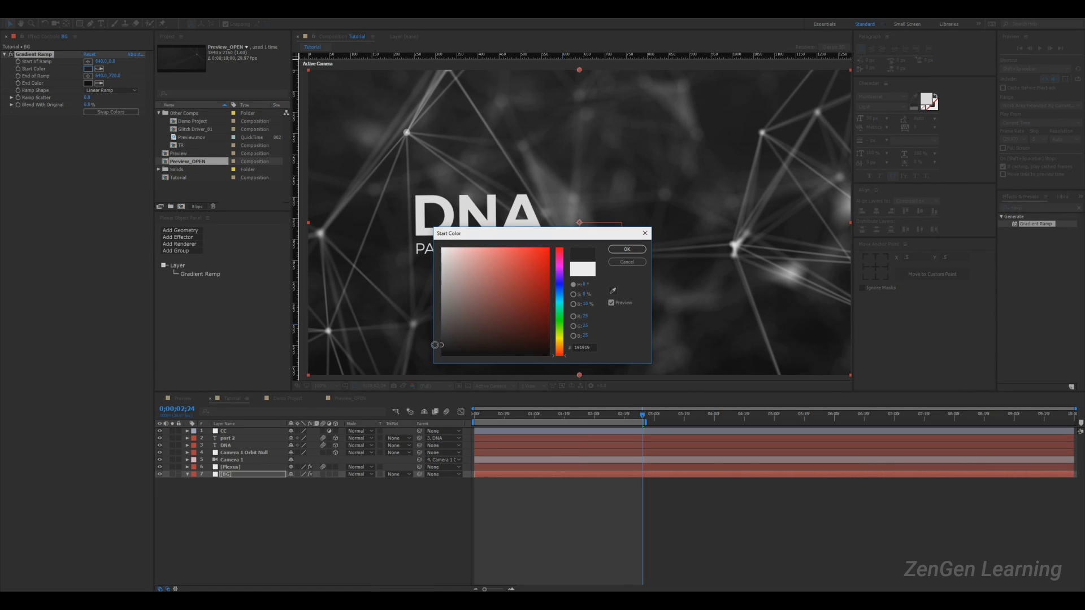
pyautogui.click(626, 250)
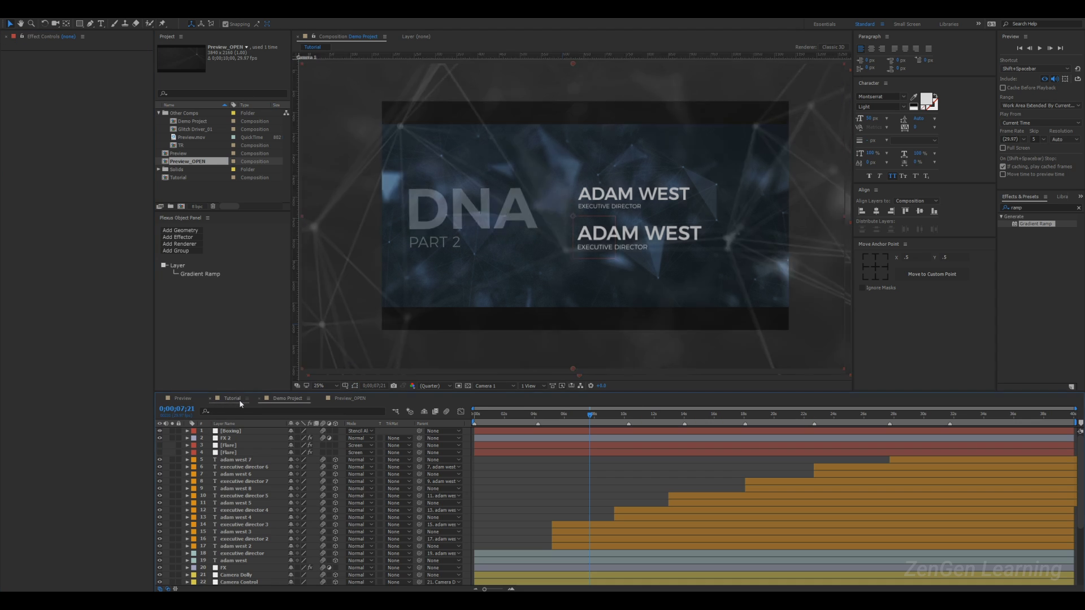
# - Check the early frames of the Preview composition for reference and return to the Tutorial composition
pyautogui.click(181, 403)
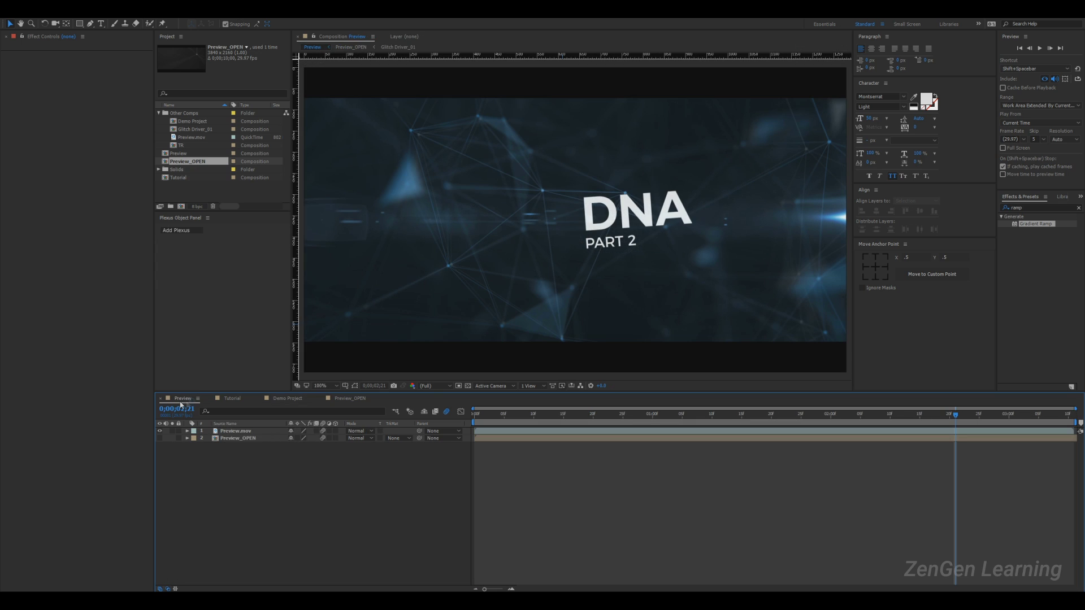
pyautogui.moveTo(516, 420)
pyautogui.mouseDown()
pyautogui.moveTo(548, 421)
pyautogui.moveTo(523, 419)
pyautogui.mouseUp()
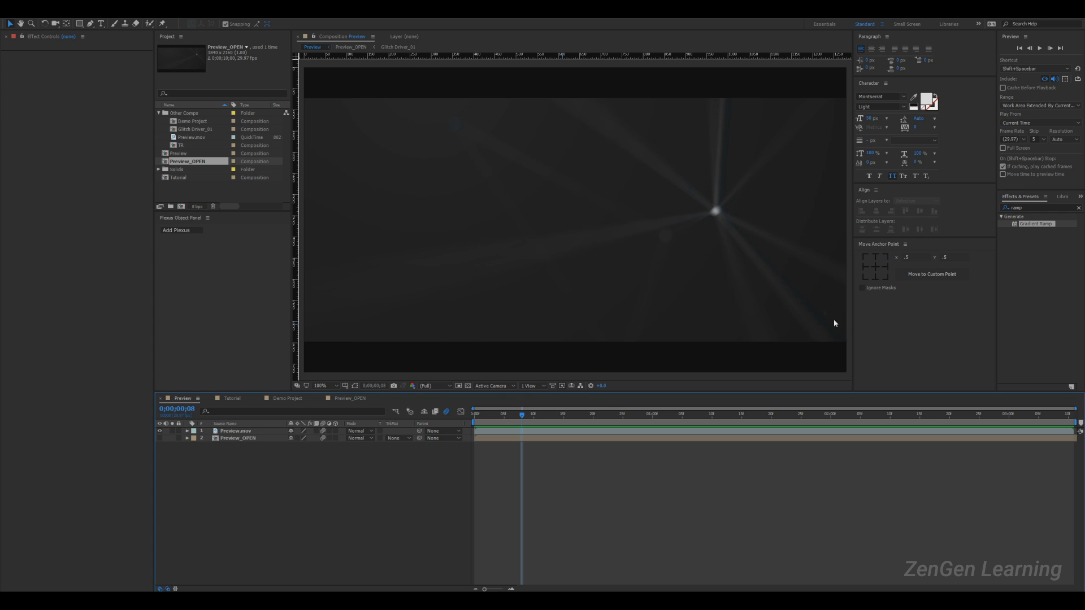
pyautogui.click(241, 400)
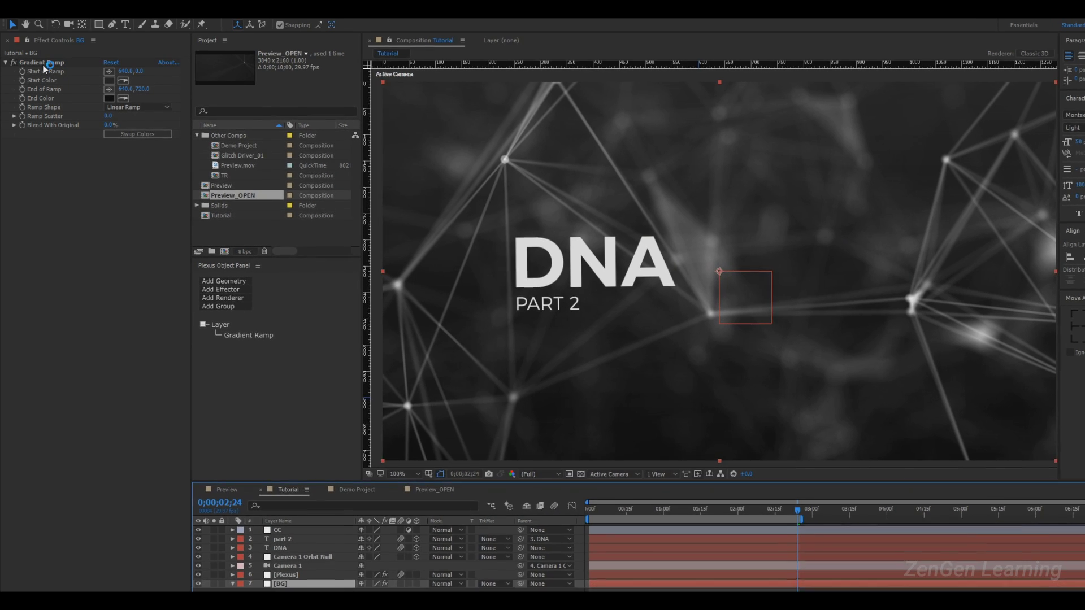
# - Set BG's Gradient Ramp to Radial Ramp, moving its start to about 200, 1 and its end past the frame's lower edge
pyautogui.click(42, 62)
pyautogui.click(133, 108)
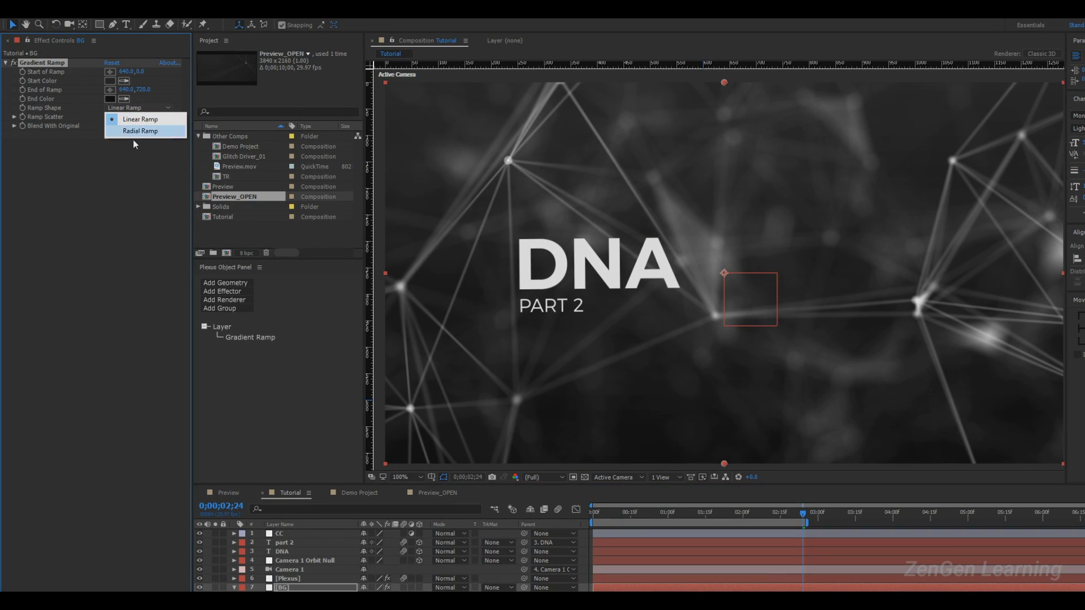
pyautogui.click(131, 134)
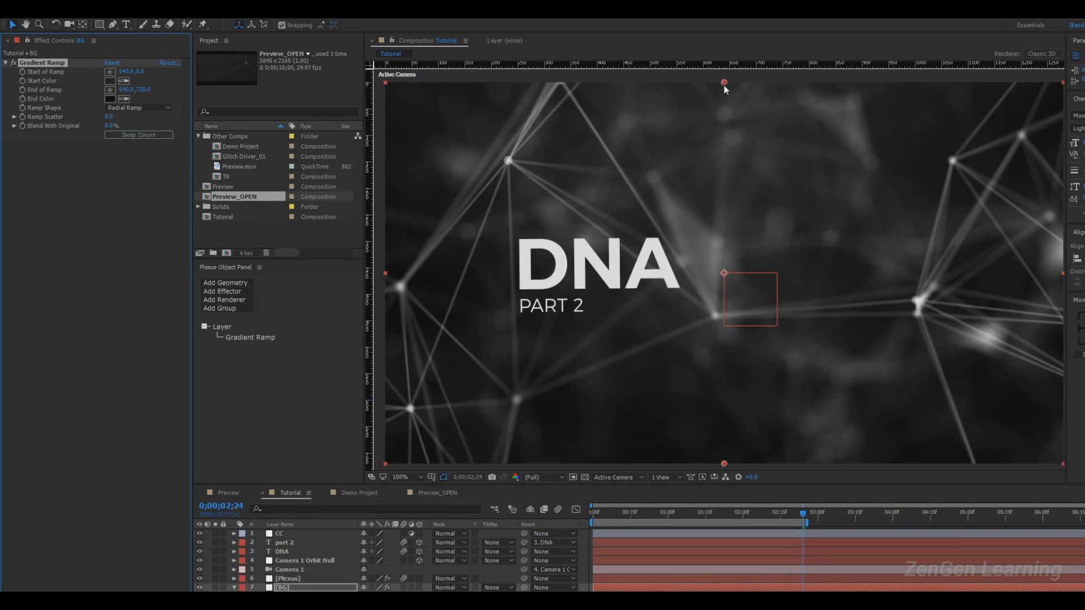
pyautogui.moveTo(724, 84); pyautogui.dragTo(502, 82)
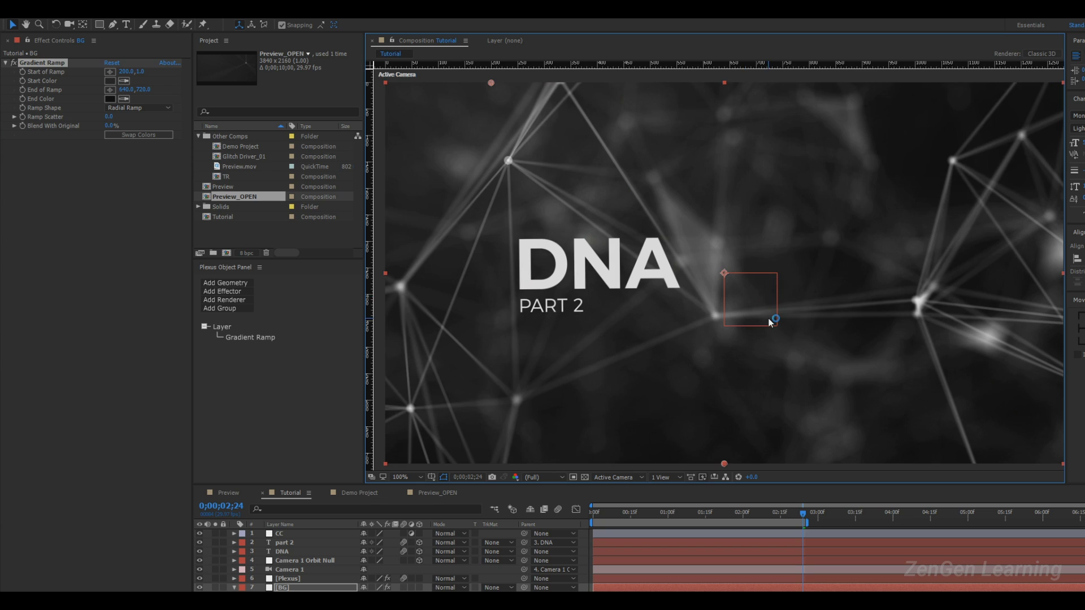
pyautogui.scroll(-2, 716, 285)
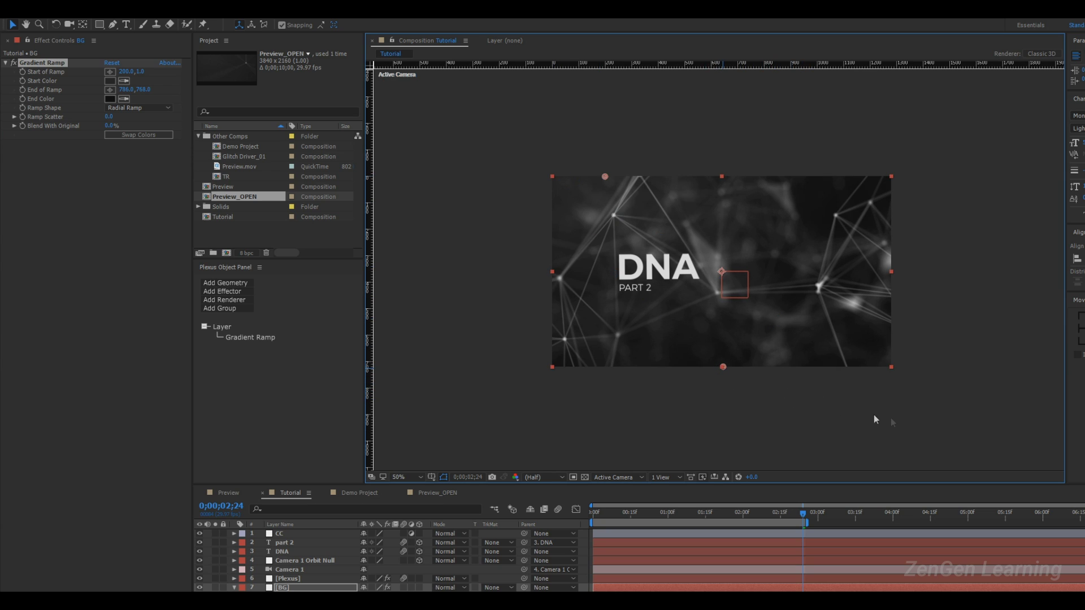
pyautogui.scroll(2, 932, 425)
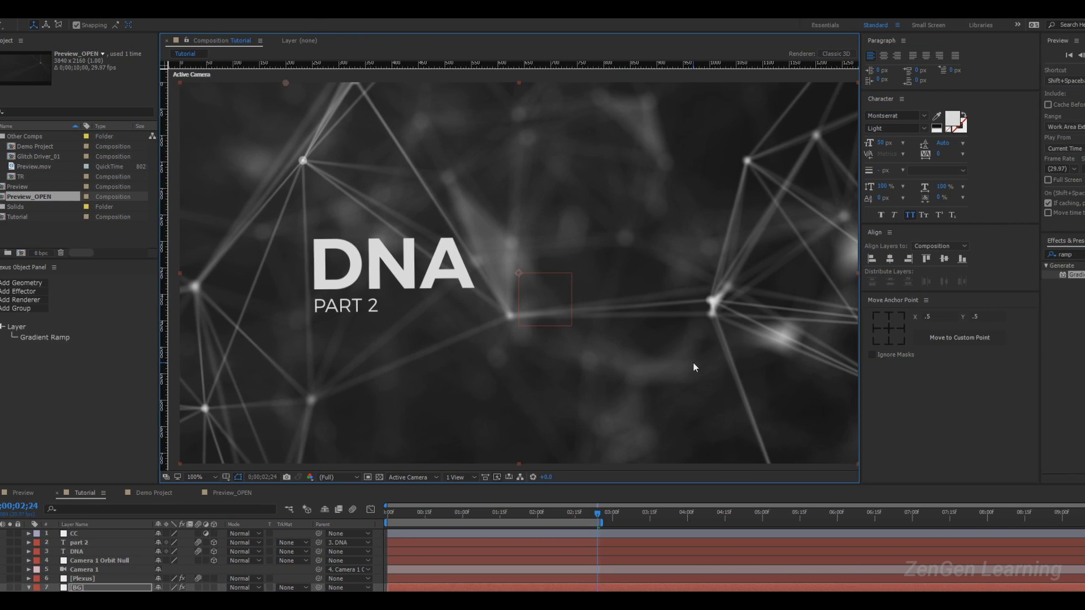
# - Find the Tint effect, apply it to the CC adjustment layer and select that layer
pyautogui.click(1041, 253)
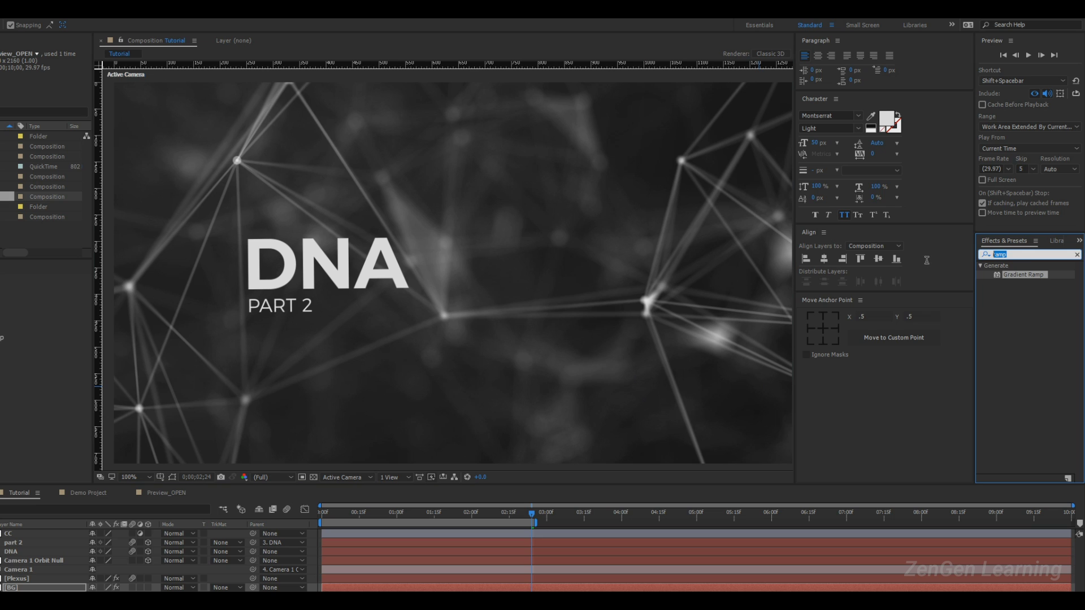
pyautogui.write('tint')
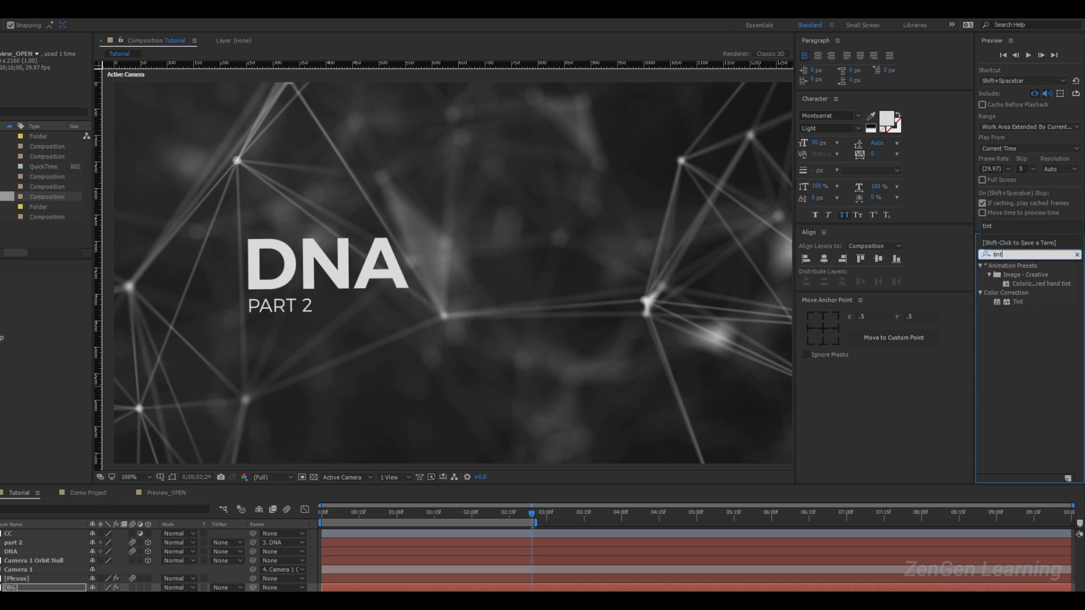
pyautogui.moveTo(1018, 303); pyautogui.dragTo(15, 536)
pyautogui.moveTo(246, 538); pyautogui.dragTo(245, 540)
pyautogui.click(283, 535)
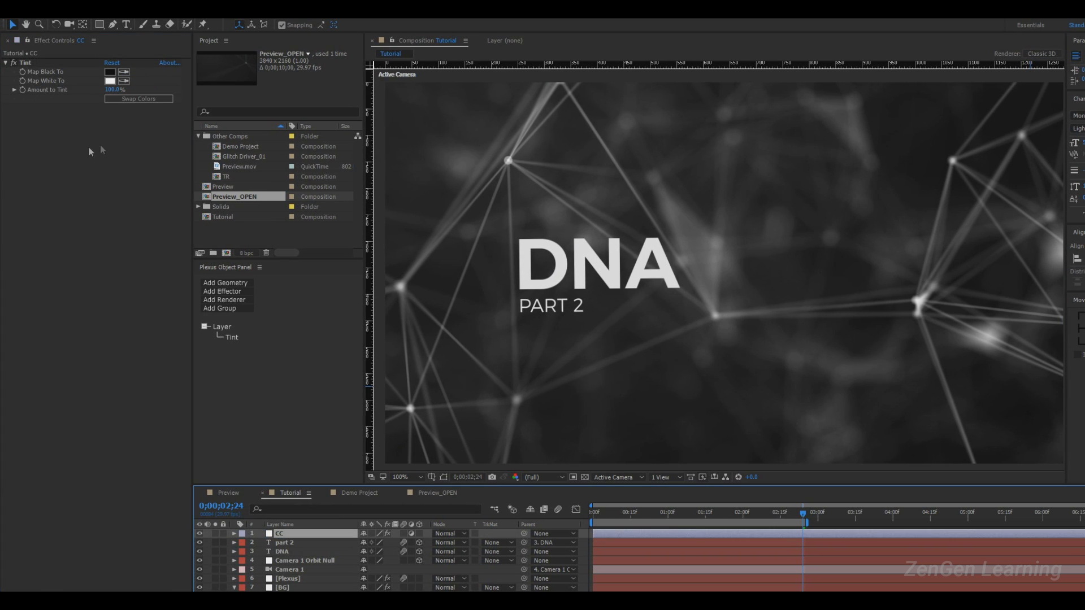
# - Set the Tint effect's Map White To colour to a bright cyan-blue
pyautogui.moveTo(683, 305); pyautogui.dragTo(676, 305)
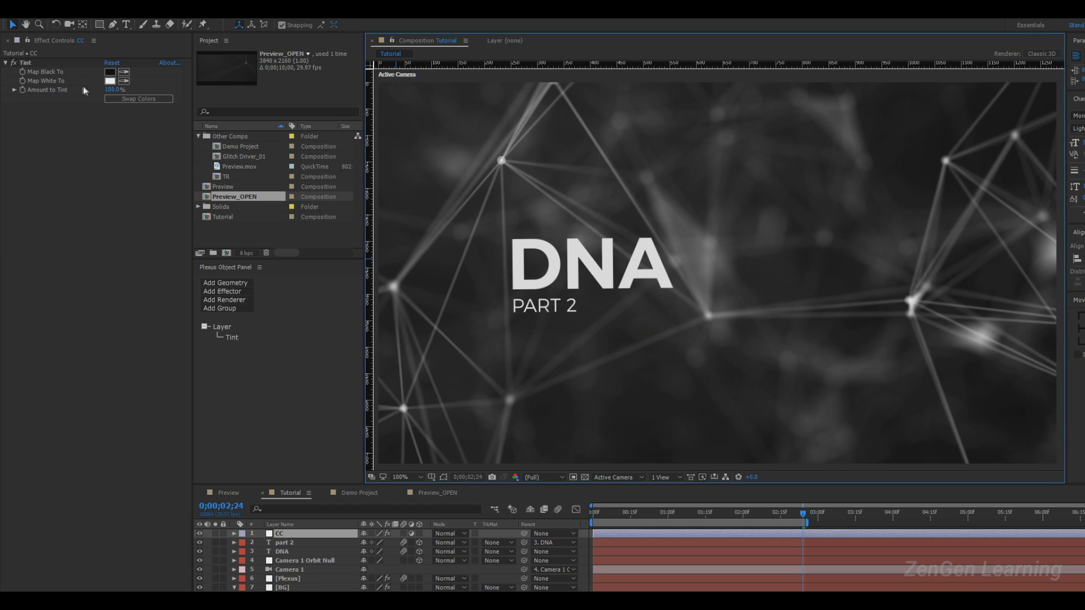
pyautogui.click(110, 82)
pyautogui.moveTo(700, 359); pyautogui.dragTo(702, 371)
pyautogui.moveTo(652, 332); pyautogui.dragTo(665, 320)
pyautogui.moveTo(698, 366); pyautogui.dragTo(700, 365)
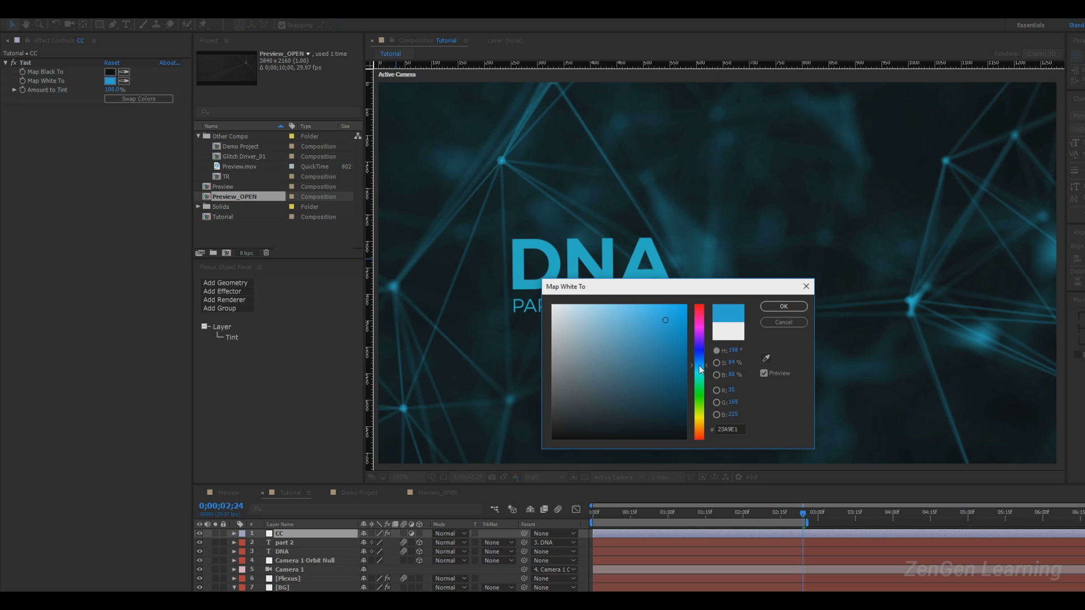
pyautogui.click(703, 370)
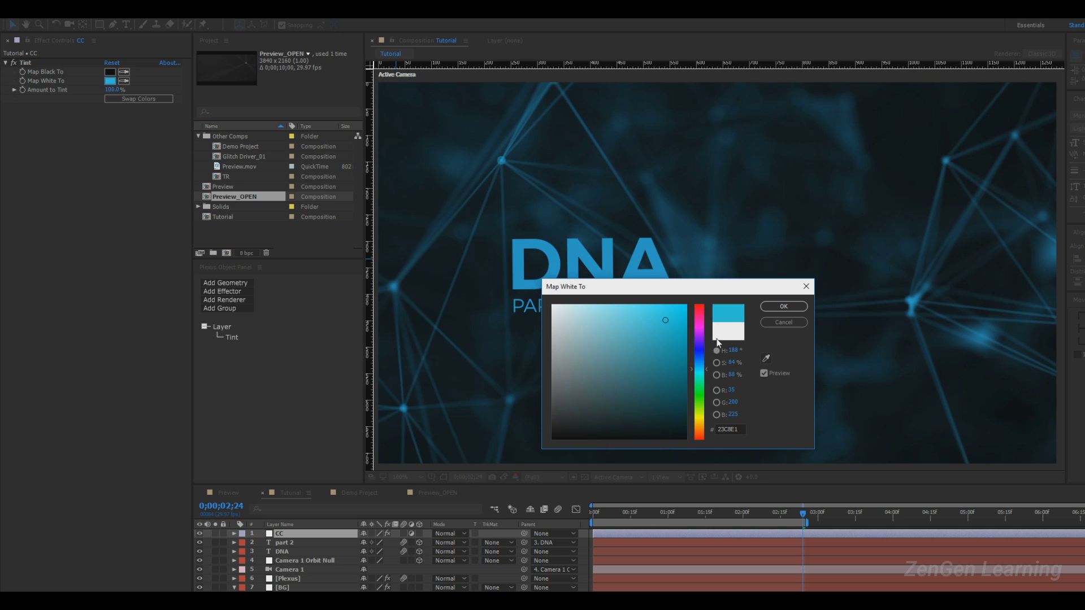
pyautogui.click(701, 367)
pyautogui.click(784, 306)
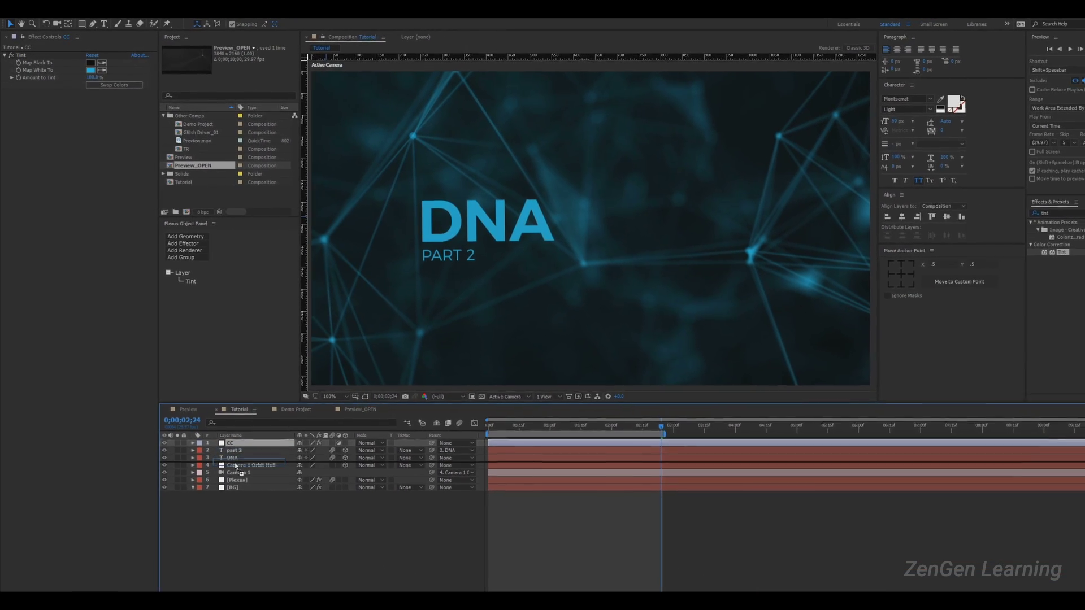
# - Move the CC layer below the DNA and part 2 text layers so the tint affects only the background
pyautogui.moveTo(235, 466); pyautogui.dragTo(231, 460)
pyautogui.click(277, 530)
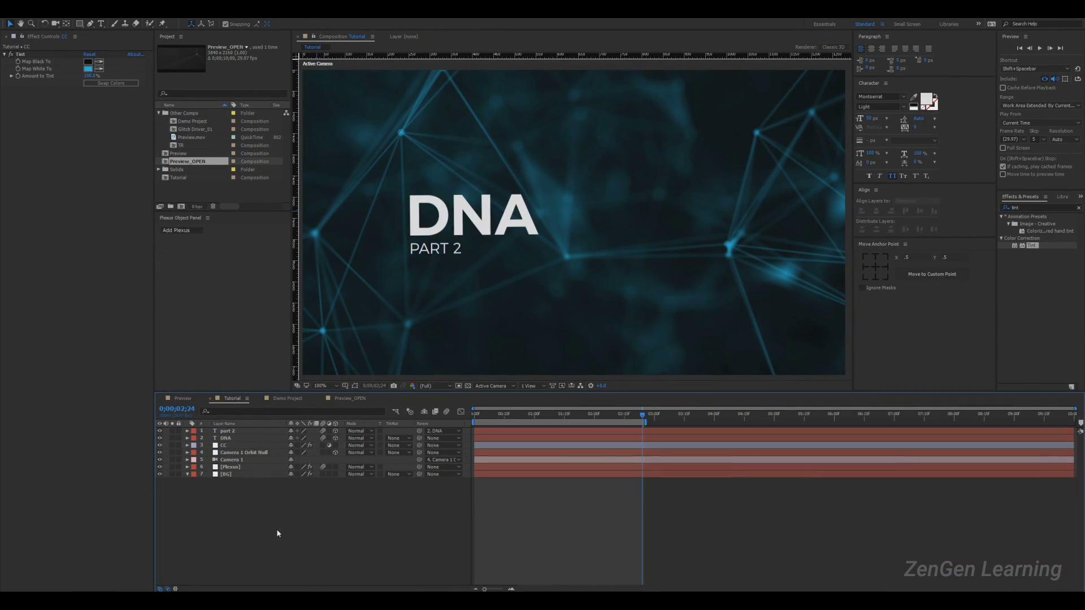
pyautogui.scroll(-1, 588, 246)
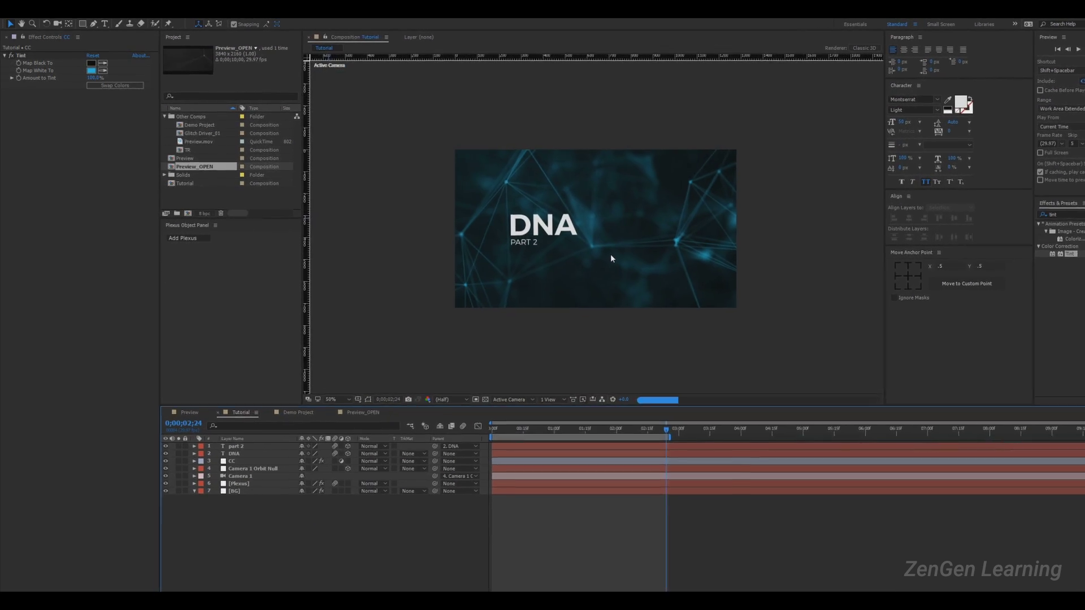
pyautogui.scroll(2, 610, 258)
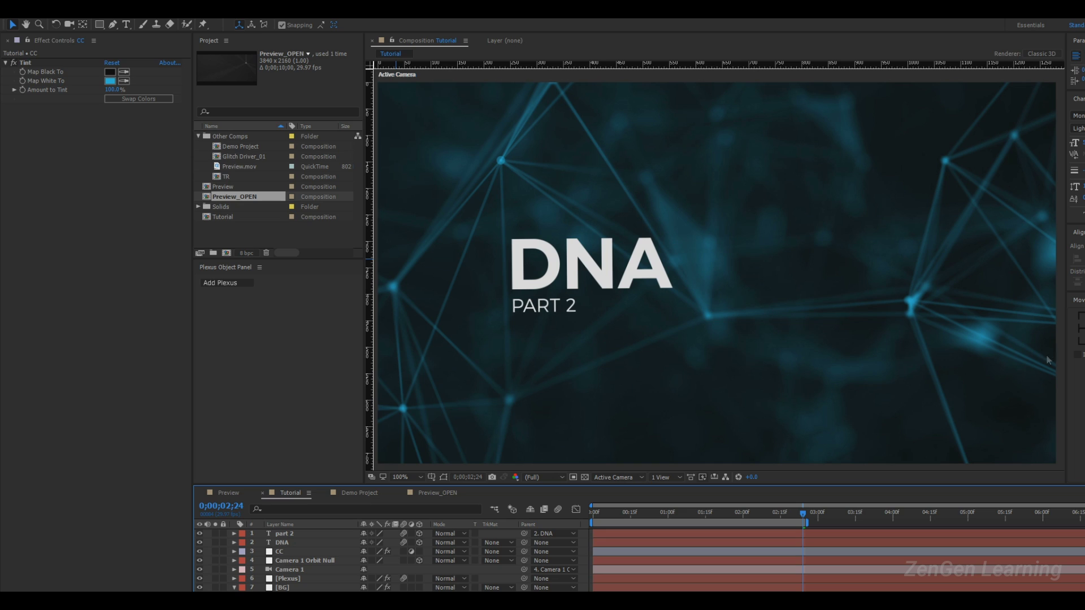
# - Try the Tint effect's Amount to Tint at 50% and set it to 75%
pyautogui.click(103, 102)
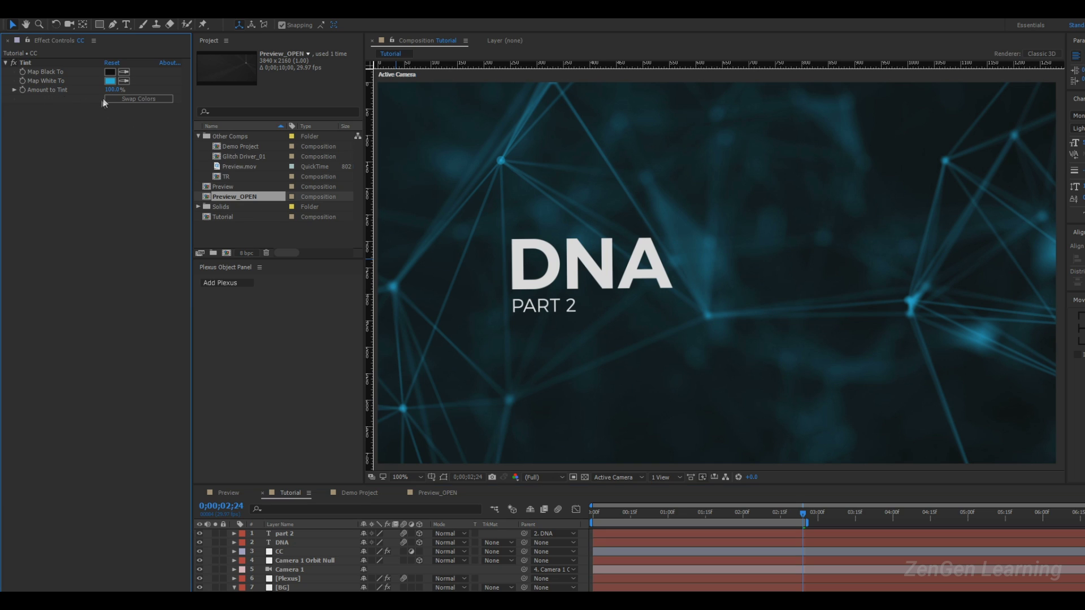
pyautogui.click(113, 90)
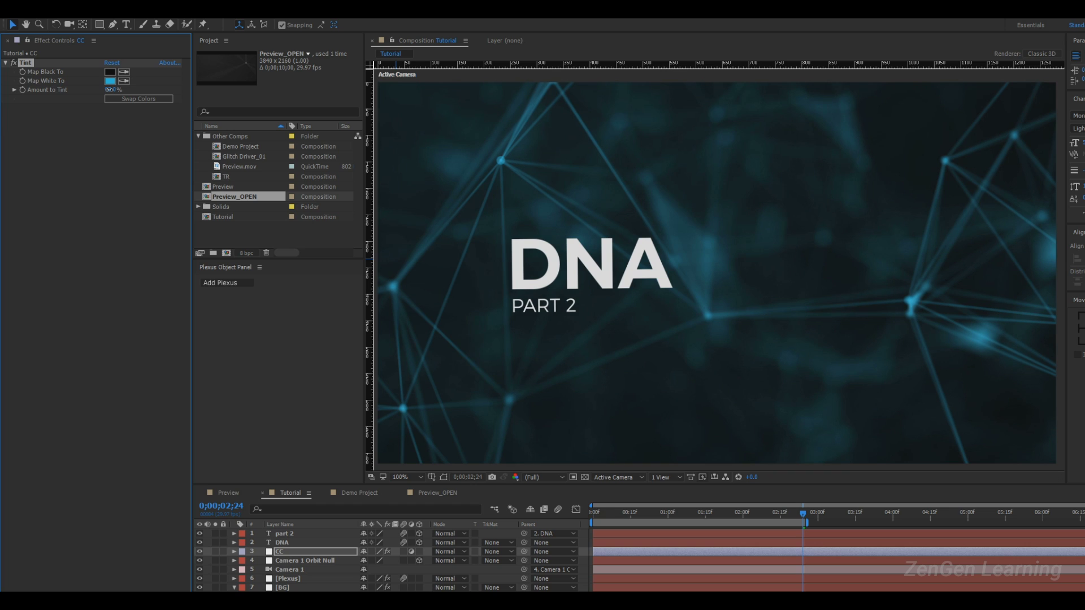
pyautogui.moveTo(106, 89); pyautogui.dragTo(101, 90)
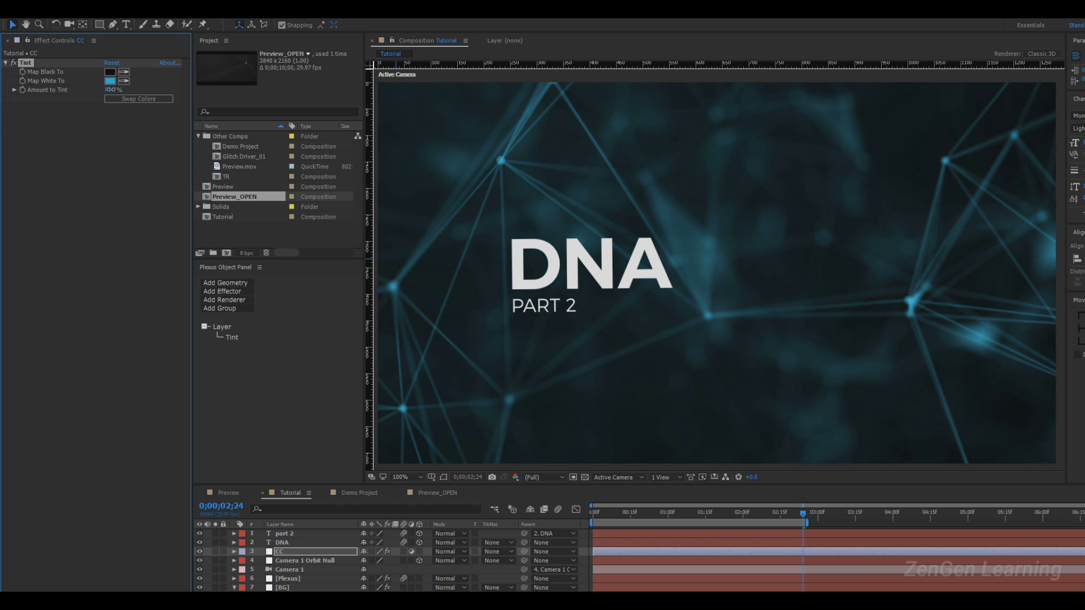
pyautogui.click(111, 90)
pyautogui.write('75')
pyautogui.press('Return')
pyautogui.click(109, 90)
pyautogui.write('50')
pyautogui.press('Return')
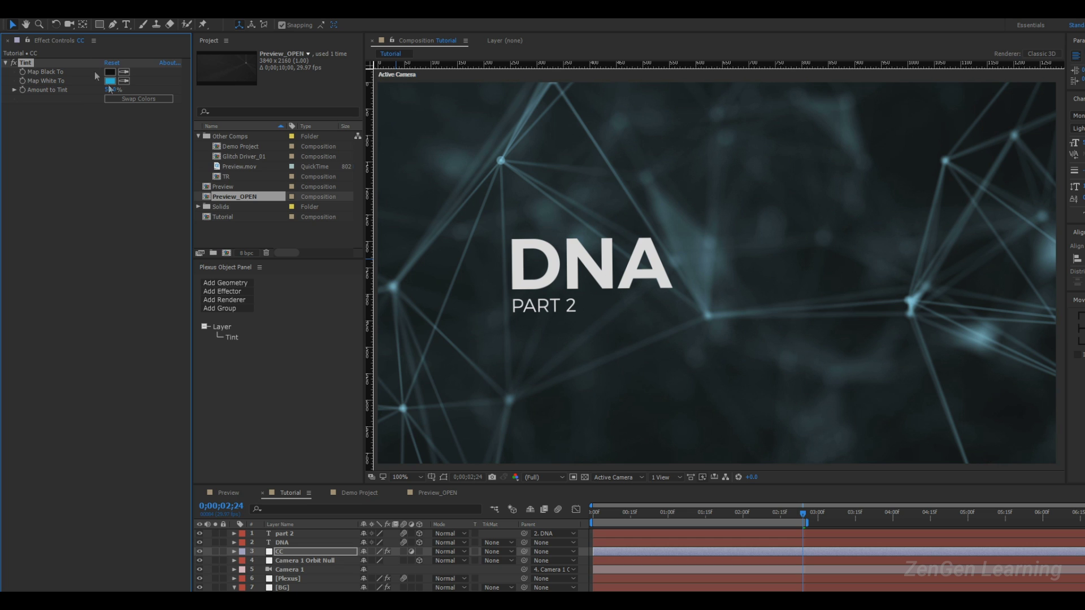
pyautogui.write('75')
pyautogui.press('Return')
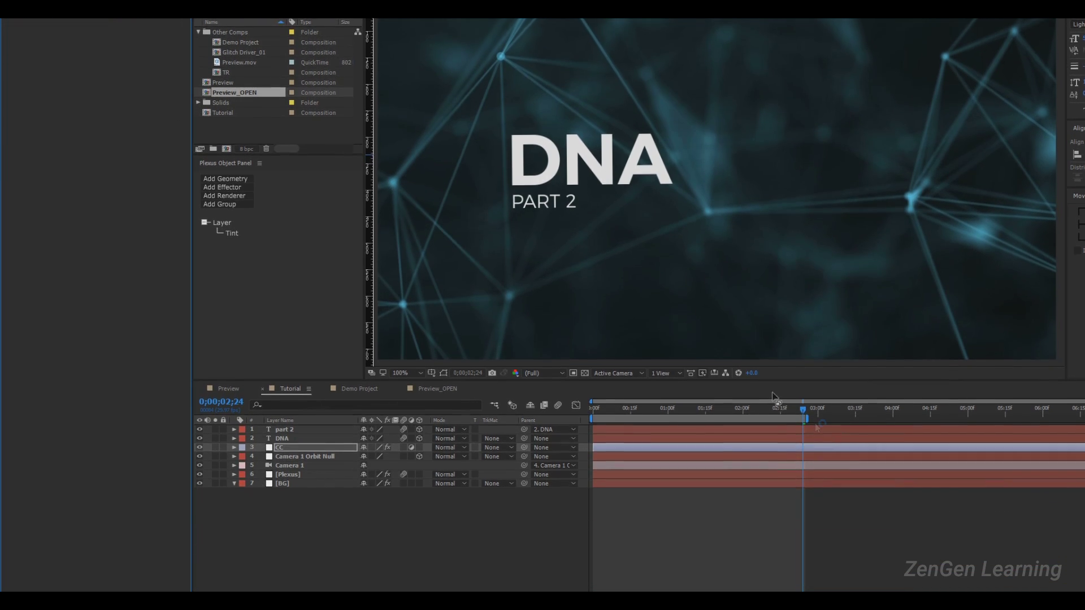
# - Create a new adjustment layer, place it between the DNA and CC layers and rename it Optics
pyautogui.rightClick(327, 551)
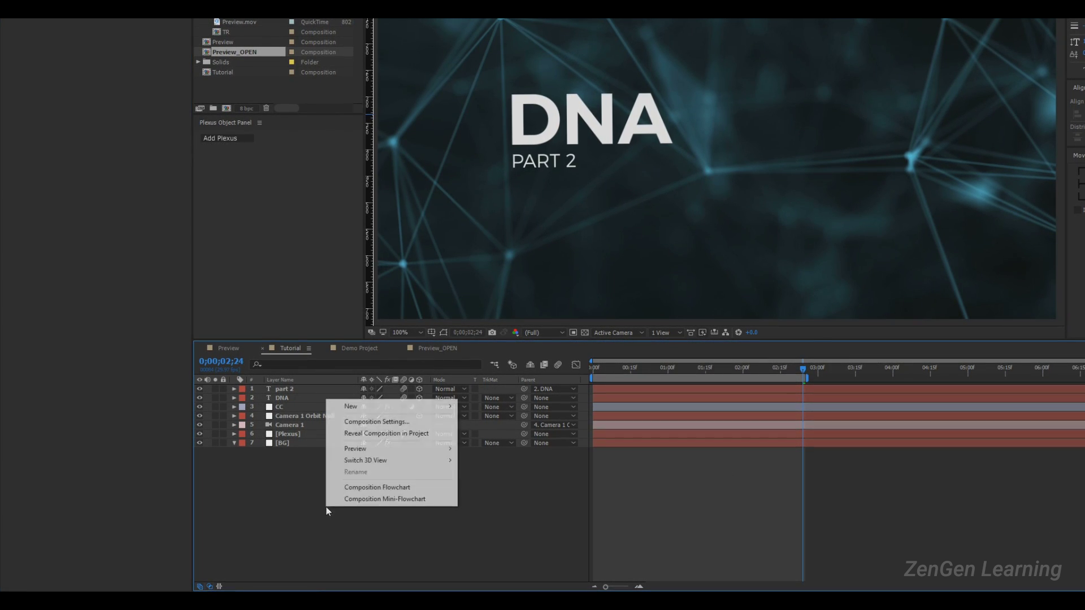
pyautogui.moveTo(444, 406)
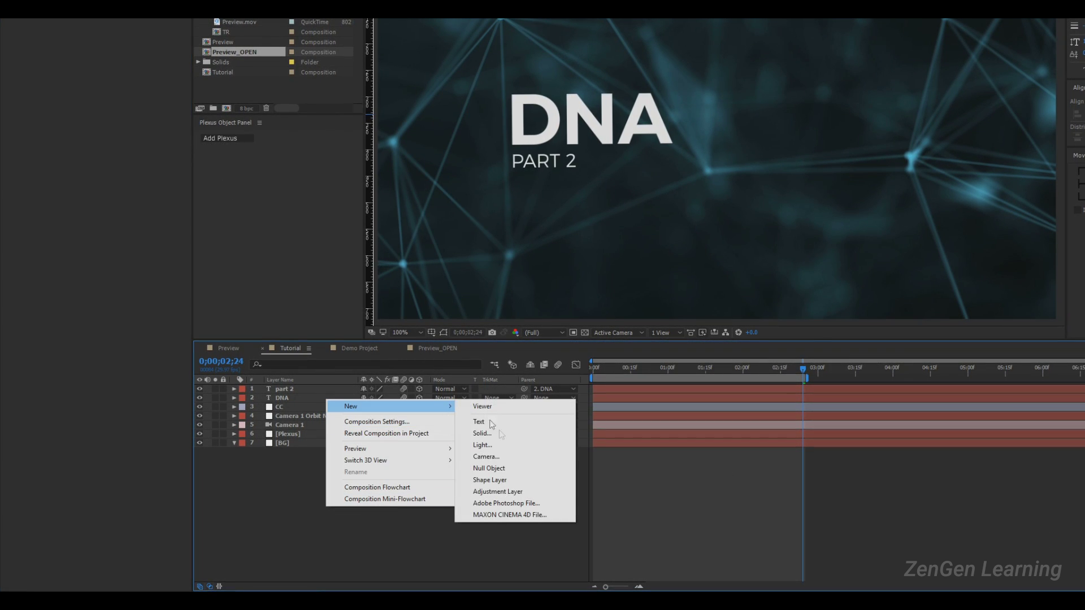
pyautogui.click(497, 492)
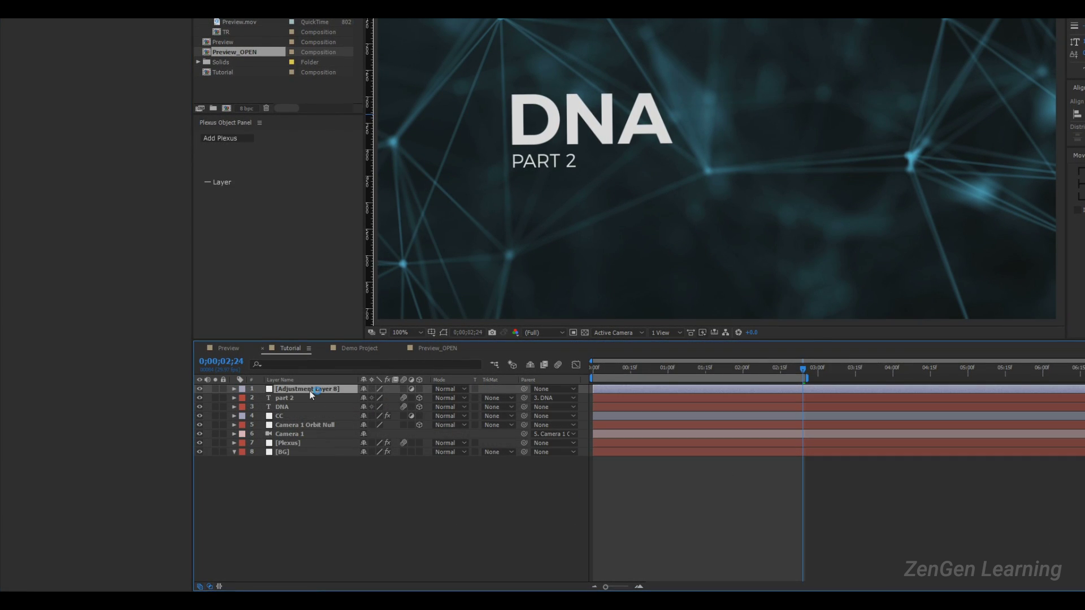
pyautogui.rightClick(312, 406)
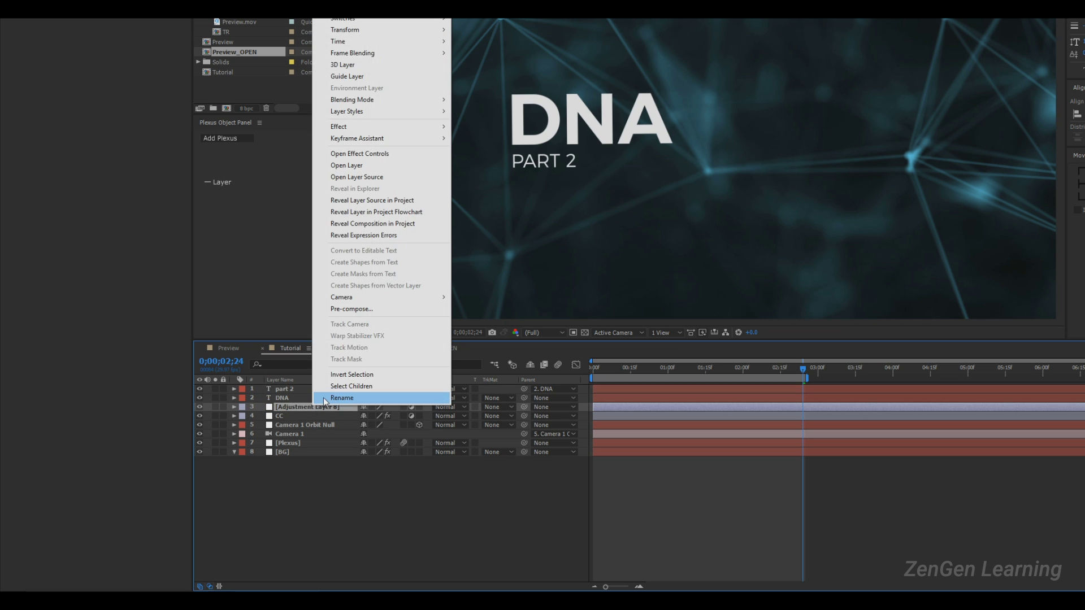
pyautogui.click(323, 398)
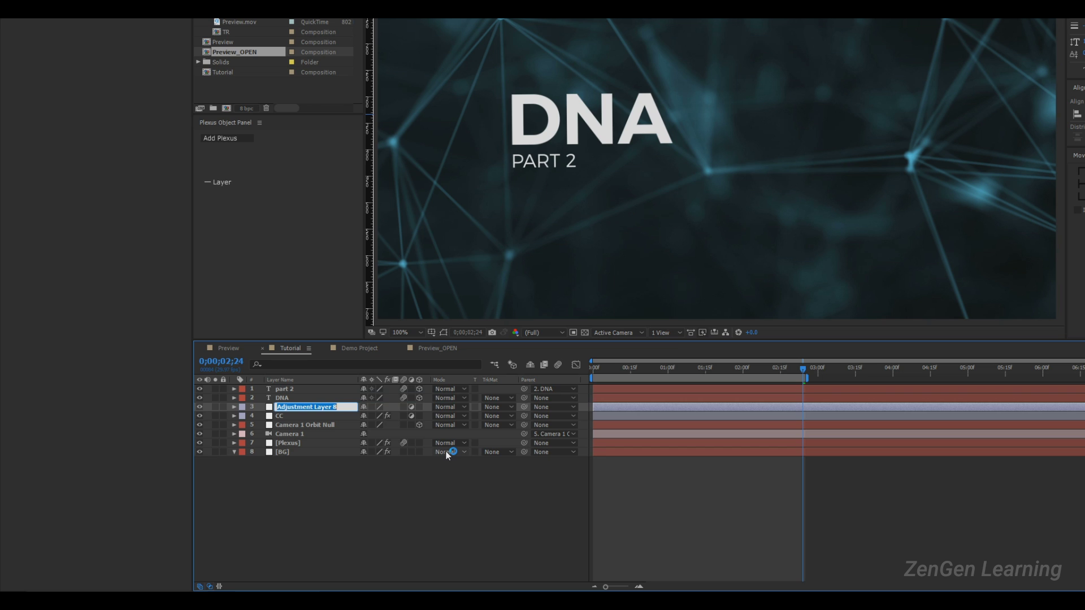
pyautogui.write('Optics')
pyautogui.press('Return')
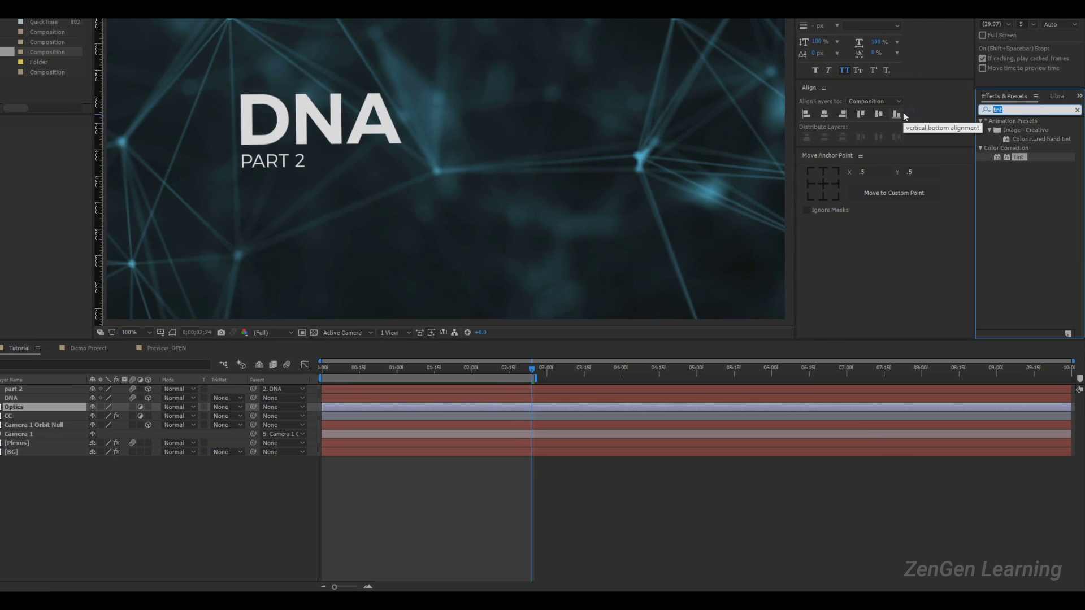
# - Find the Optics Compensation effect and apply it to the Optics adjustment layer
pyautogui.write('opt')
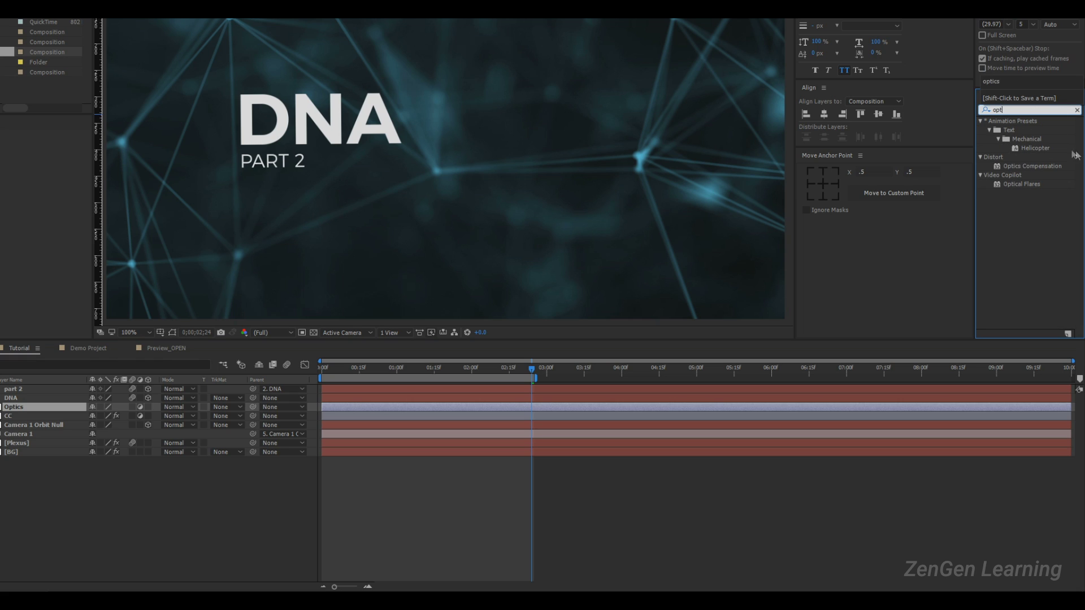
pyautogui.click(1042, 168)
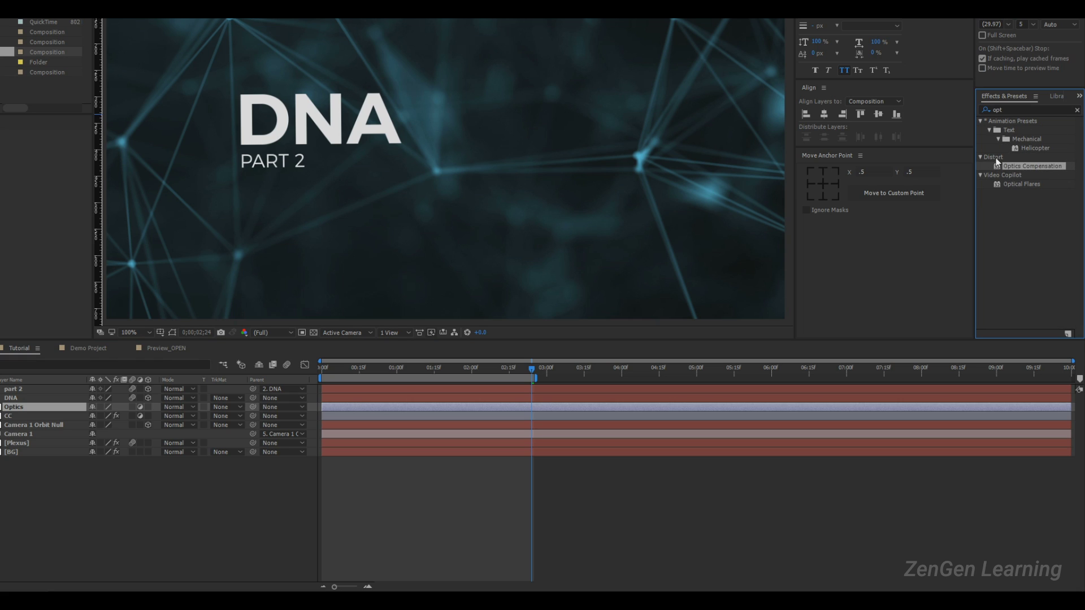
pyautogui.moveTo(1031, 170); pyautogui.dragTo(23, 406)
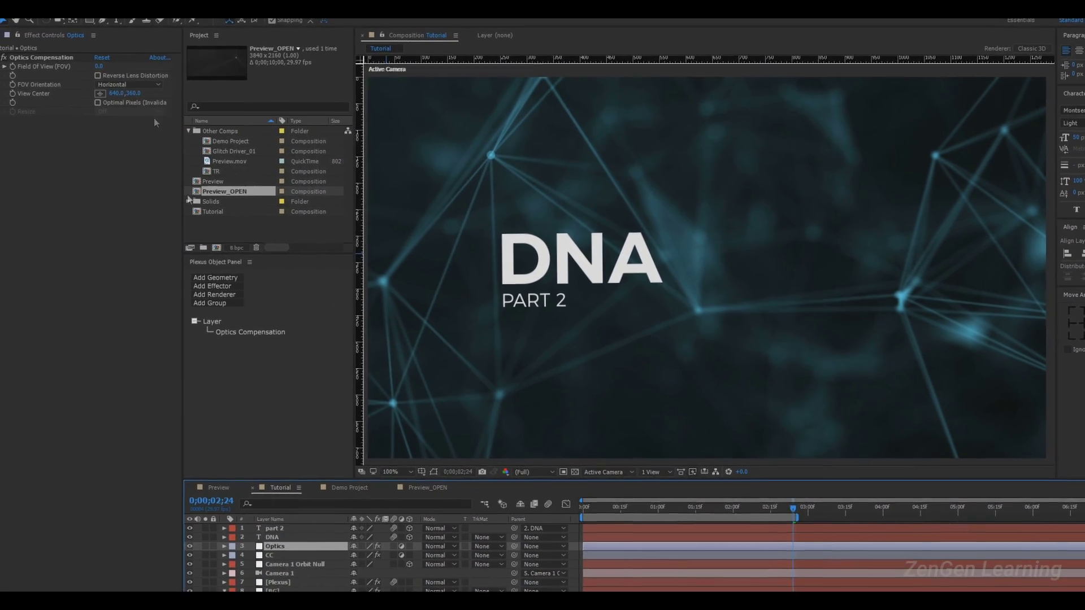
# - Enable Reverse Lens Distortion in Optics Compensation and set its Field of View to 75
pyautogui.click(114, 80)
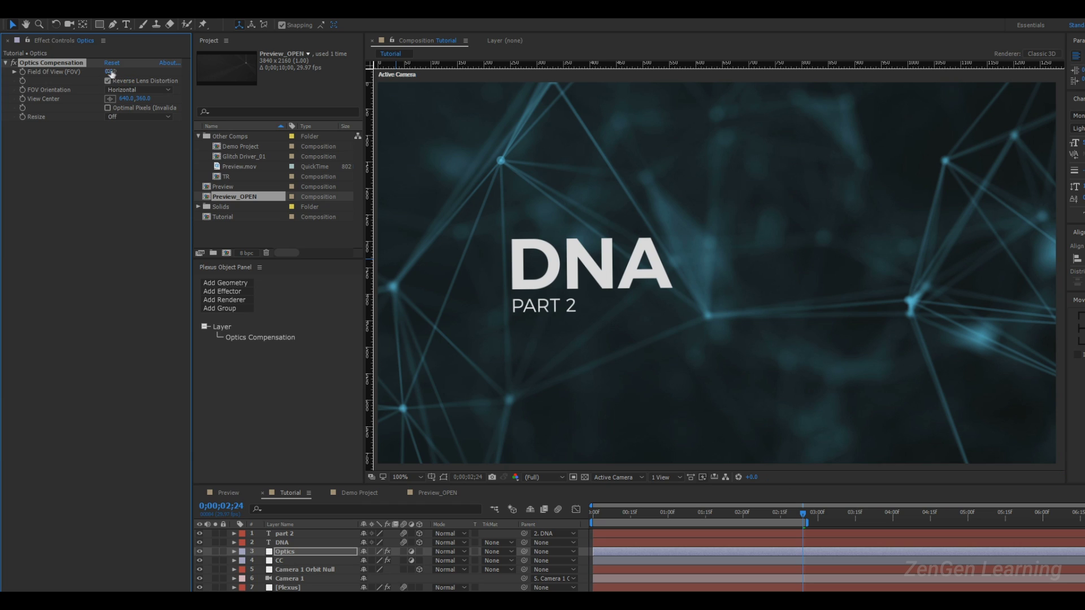
pyautogui.click(110, 72)
pyautogui.write('75')
pyautogui.press('Return')
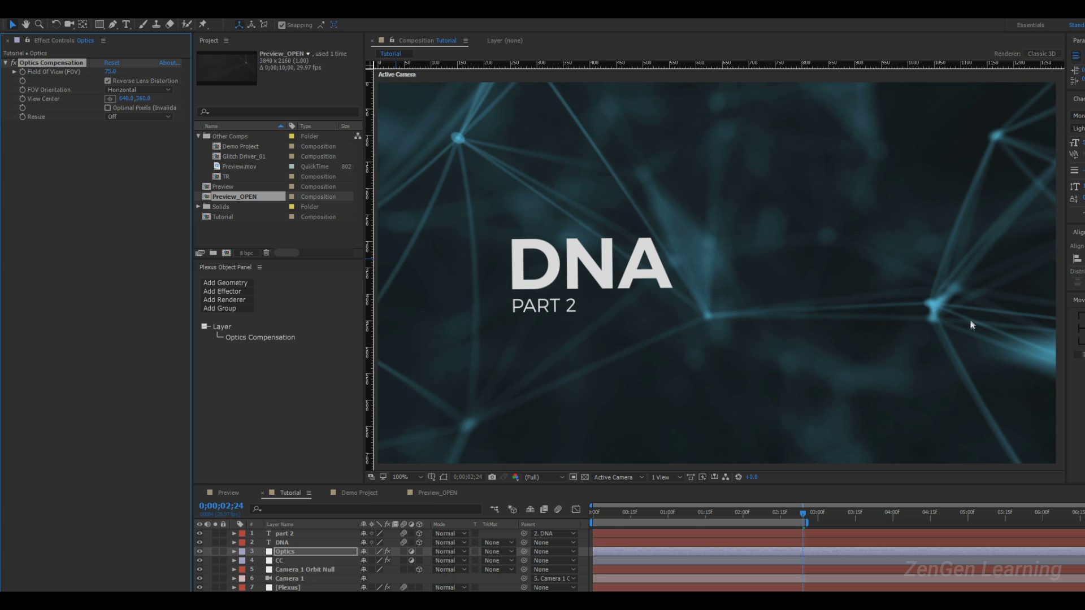
pyautogui.press(',')
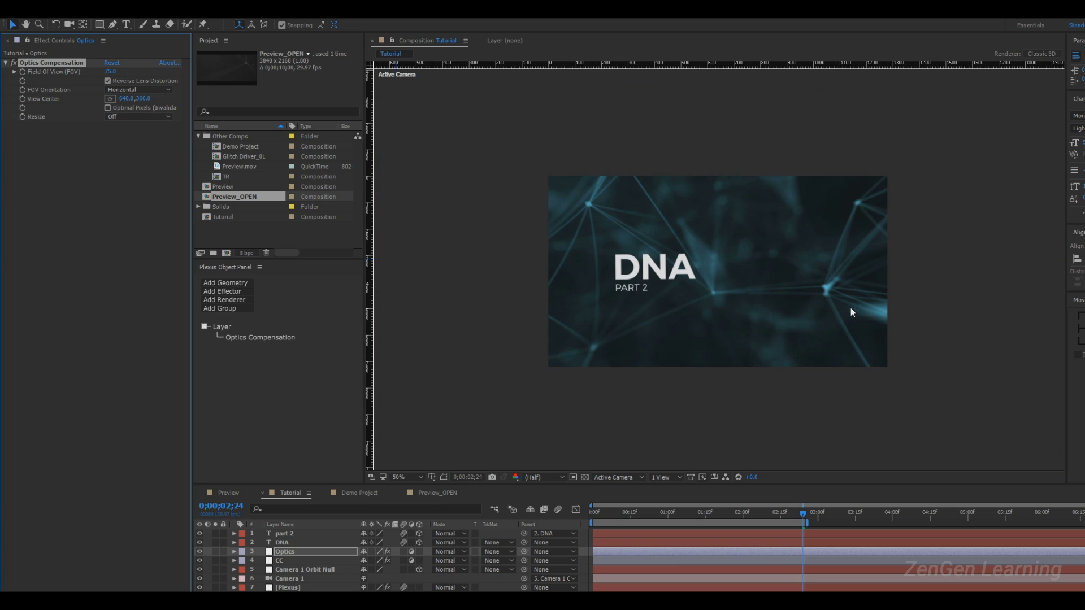
pyautogui.press('.')
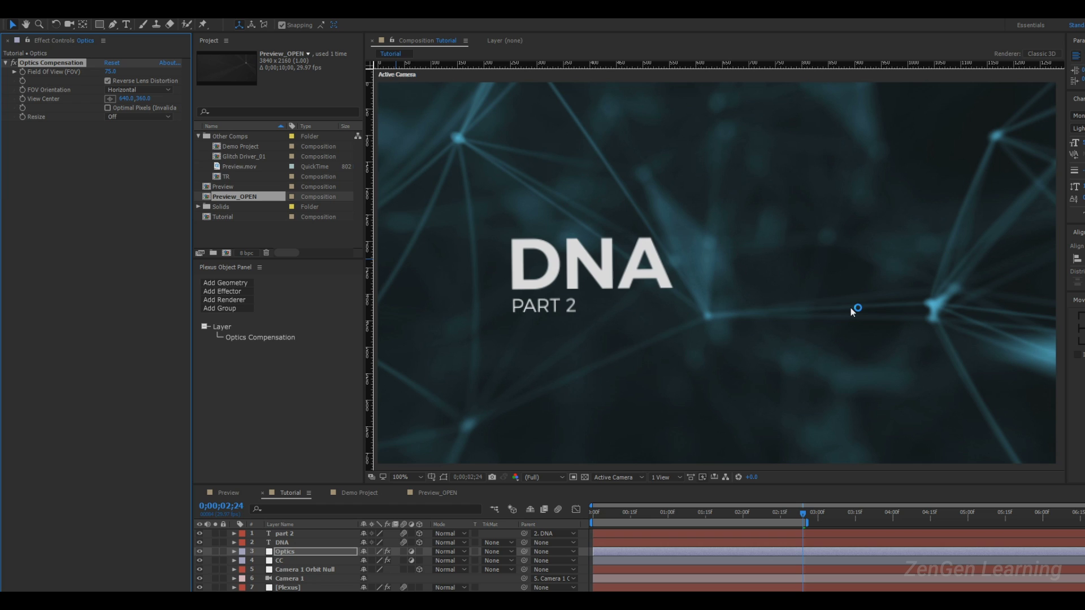
# - Reduce the Optics Compensation Field of View to 50
pyautogui.click(110, 72)
pyautogui.write('50')
pyautogui.press('Return')
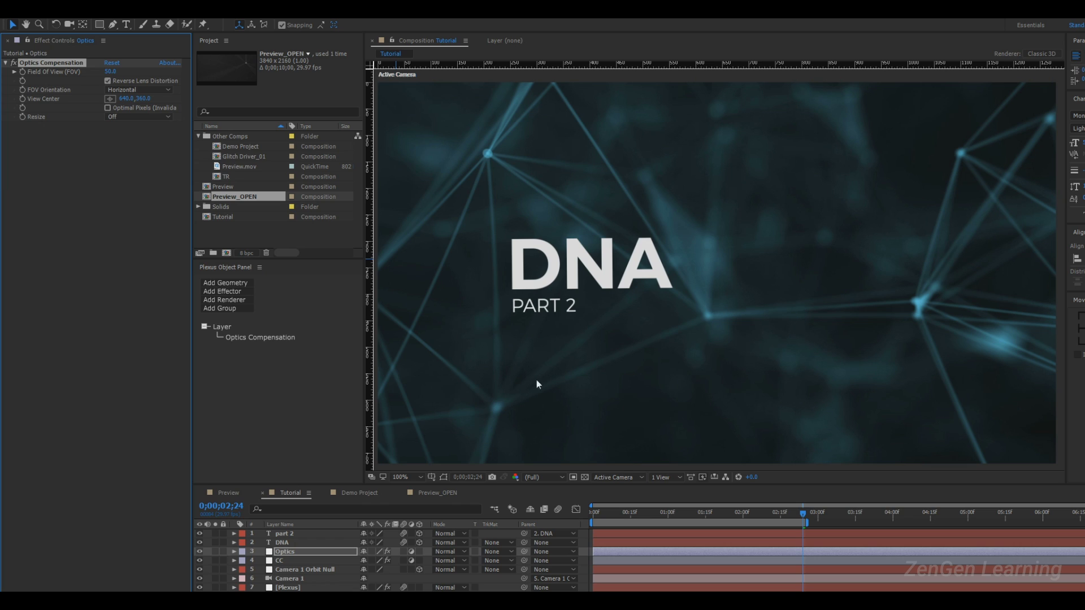
# - Reveal the Optics layer's opacity and set it to 75%
pyautogui.click(297, 552)
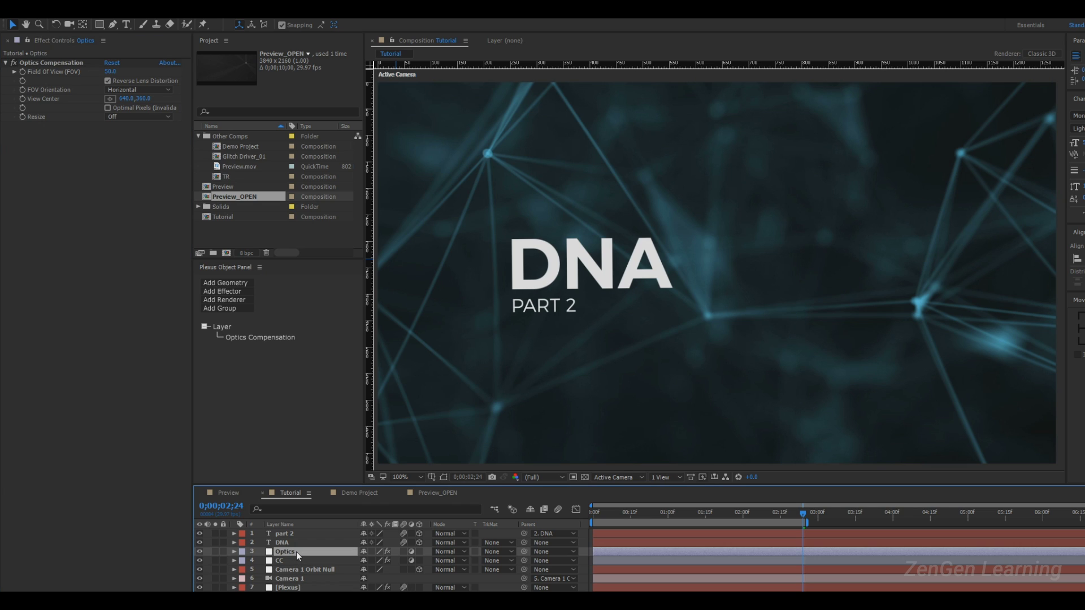
pyautogui.press('t')
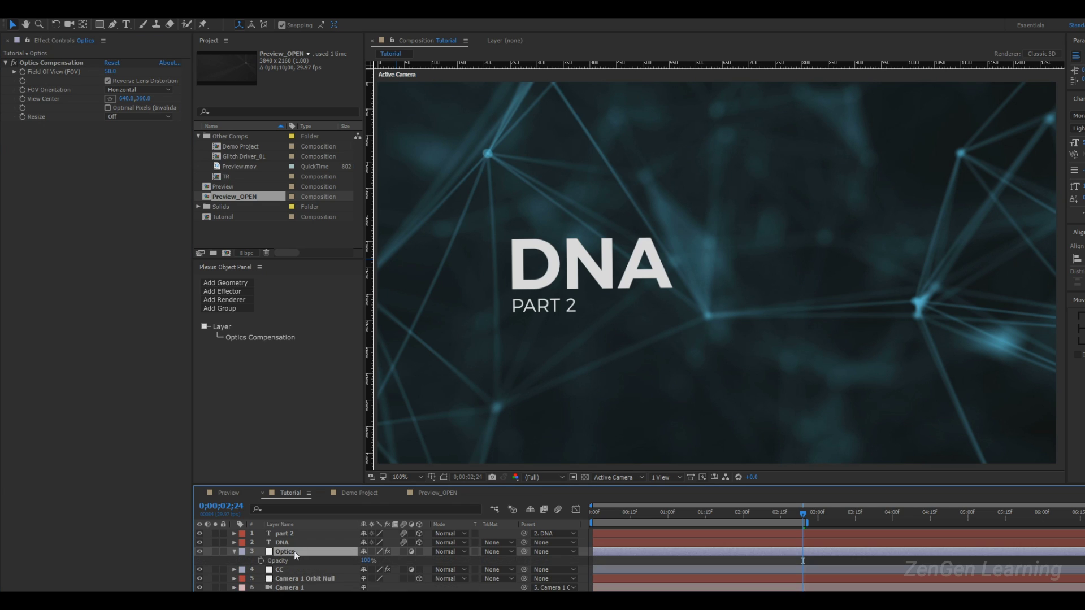
pyautogui.click(370, 561)
pyautogui.write('75')
pyautogui.press('Return')
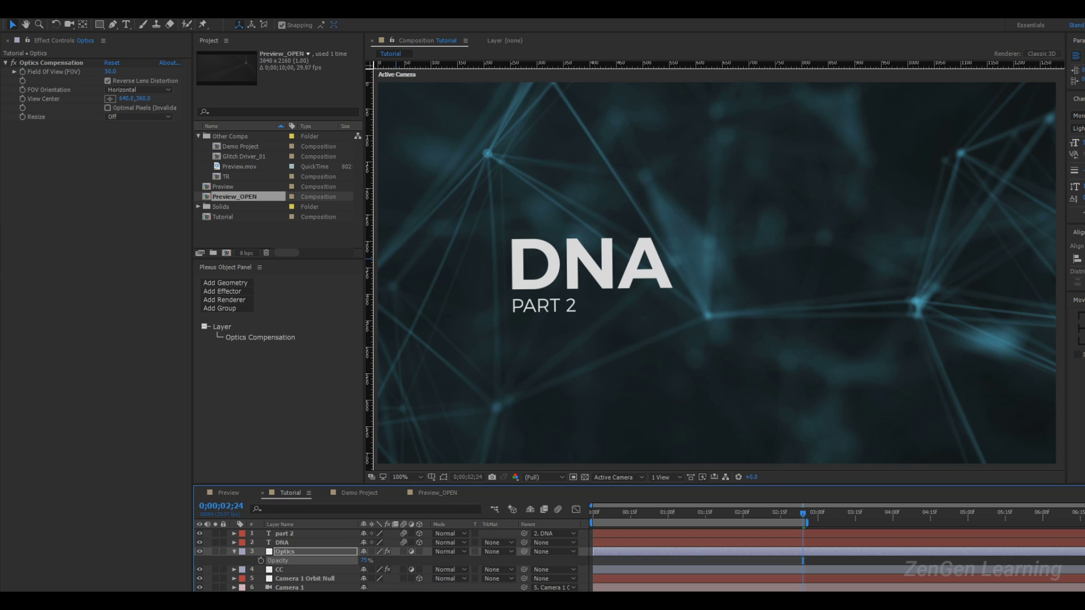
# - Move the Optics layer below the CC layer and set its opacity to 50%
pyautogui.click(281, 553)
pyautogui.moveTo(285, 557); pyautogui.dragTo(284, 573)
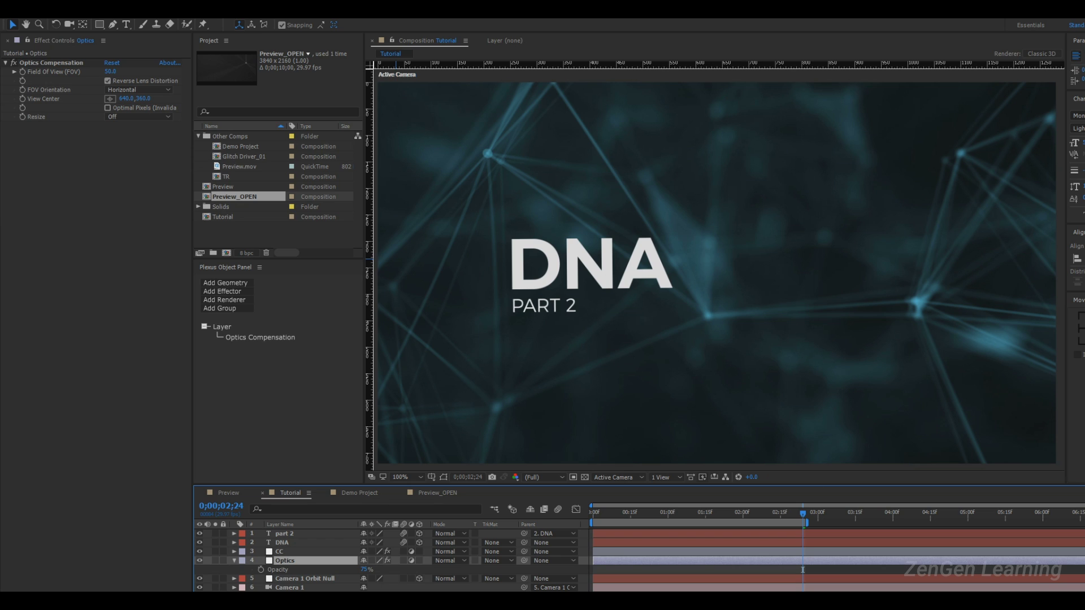
pyautogui.click(802, 569)
pyautogui.click(290, 561)
pyautogui.click(287, 553)
pyautogui.click(291, 561)
pyautogui.click(365, 569)
pyautogui.write('50')
pyautogui.press('Return')
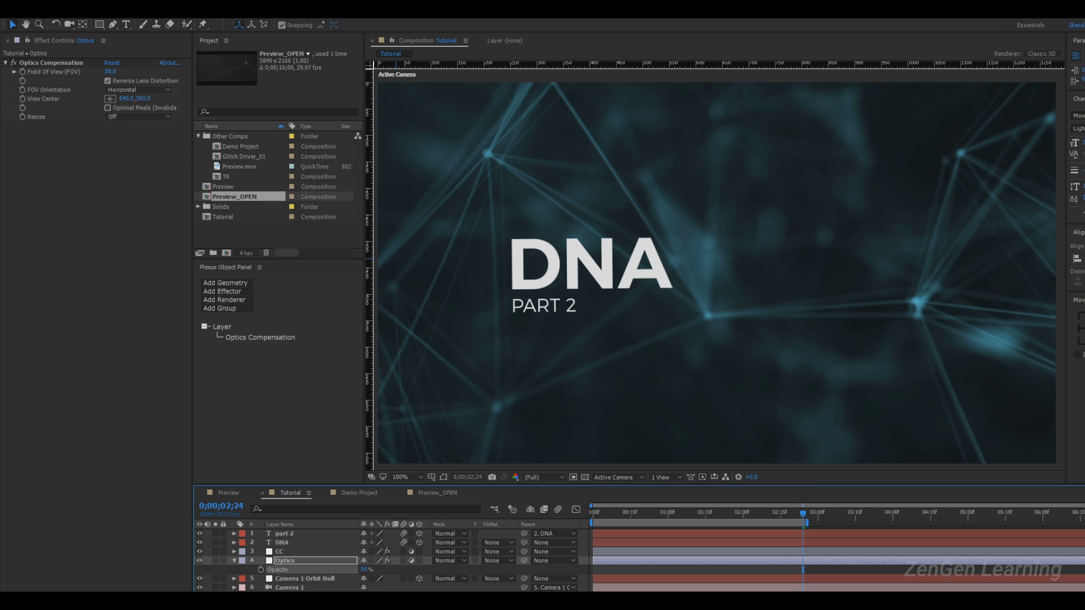
# - Reveal the CC layer's opacity and set it to 70%
pyautogui.press('F2')
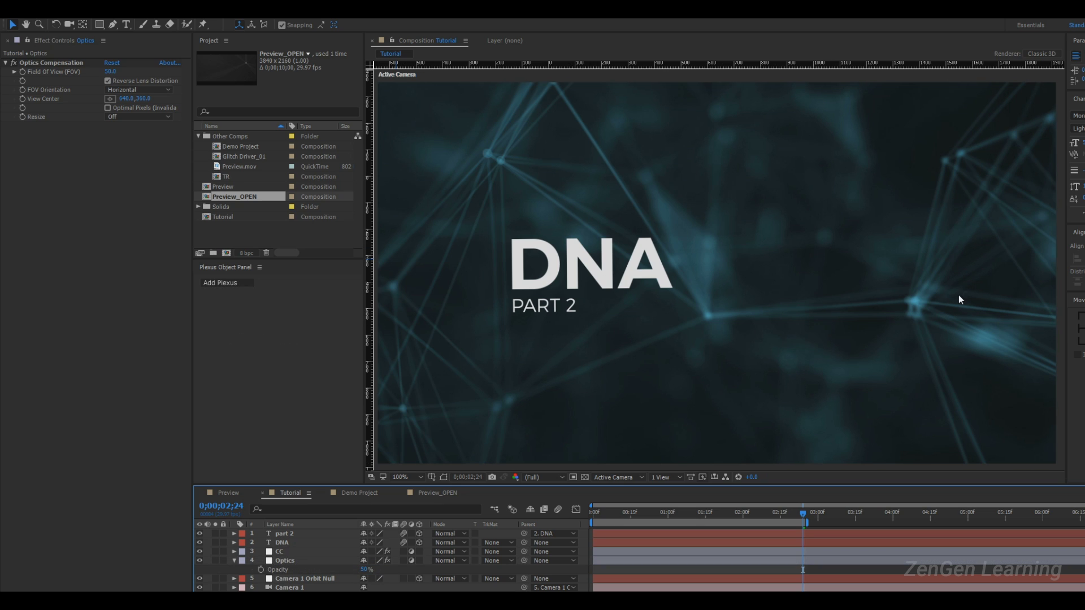
pyautogui.scroll(-1, 958, 295)
pyautogui.scroll(1, 989, 287)
pyautogui.moveTo(987, 287); pyautogui.dragTo(896, 290)
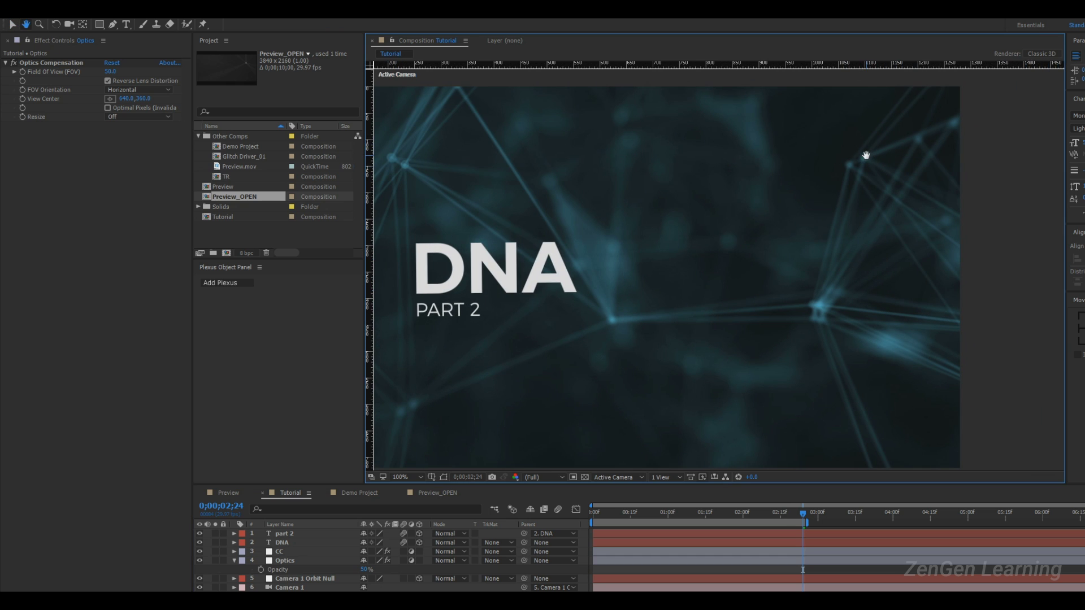
pyautogui.moveTo(728, 184); pyautogui.dragTo(831, 188)
pyautogui.click(308, 552)
pyautogui.press('t')
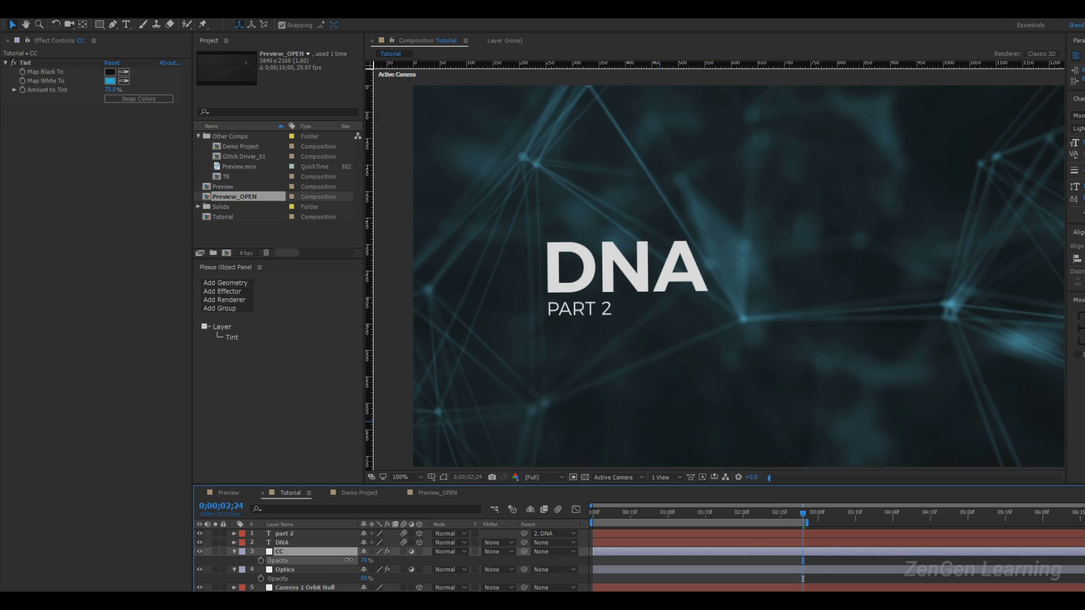
pyautogui.click(365, 560)
pyautogui.write('70')
pyautogui.press('Return')
# - Transfer the Optics Compensation effect from the Optics layer to the CC layer and delete the Optics layer
pyautogui.moveTo(809, 305); pyautogui.dragTo(761, 302)
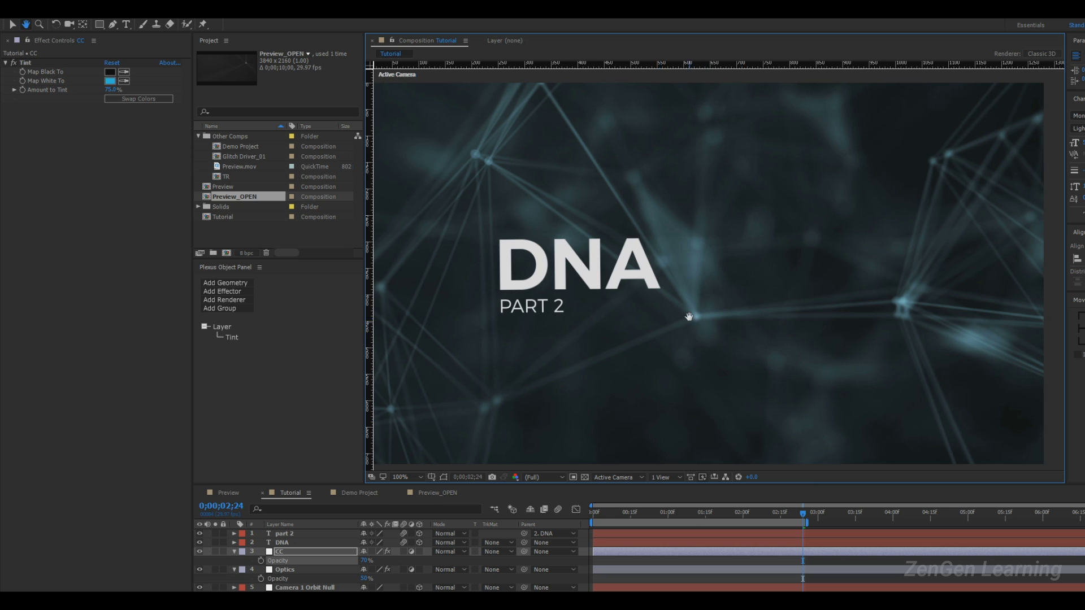
pyautogui.moveTo(687, 317); pyautogui.dragTo(700, 319)
pyautogui.click(301, 569)
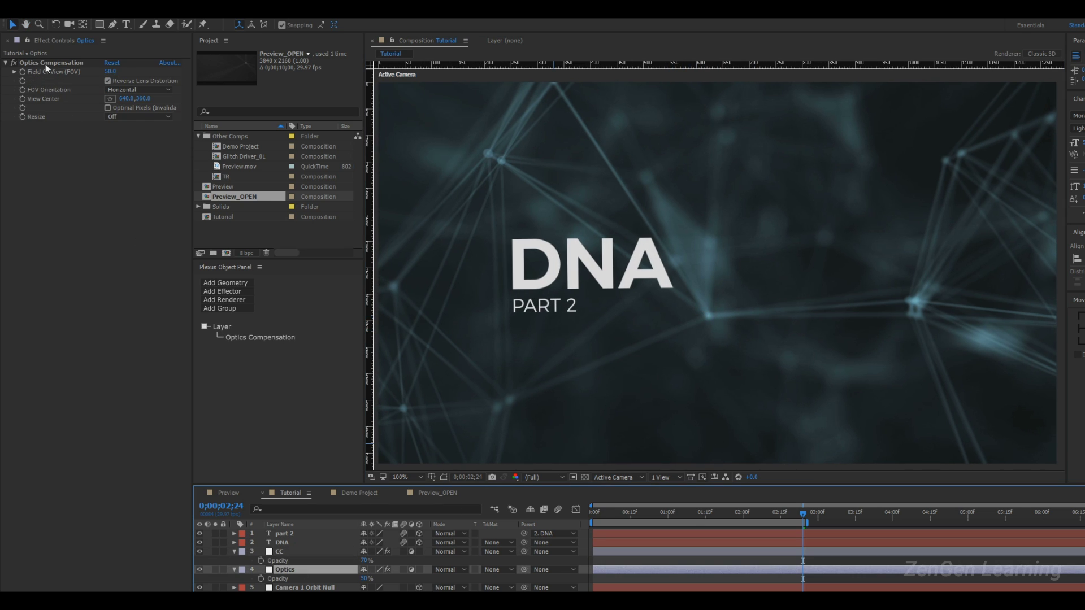
pyautogui.click(45, 64)
pyautogui.press('Delete')
pyautogui.click(288, 568)
pyautogui.press('Delete')
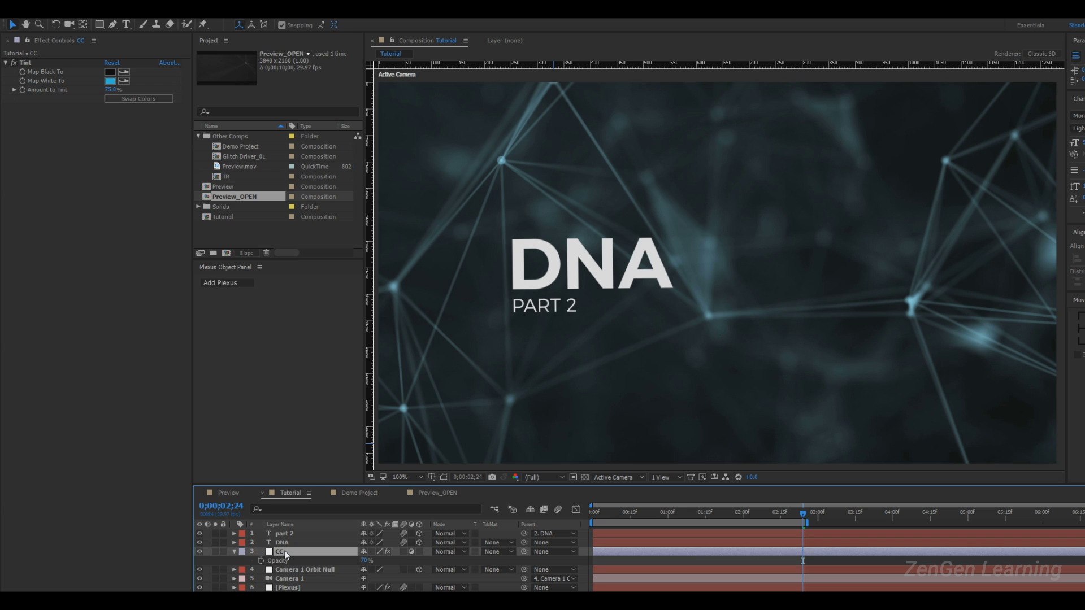
pyautogui.click(284, 551)
pyautogui.hotkey('ctrl', 'v')
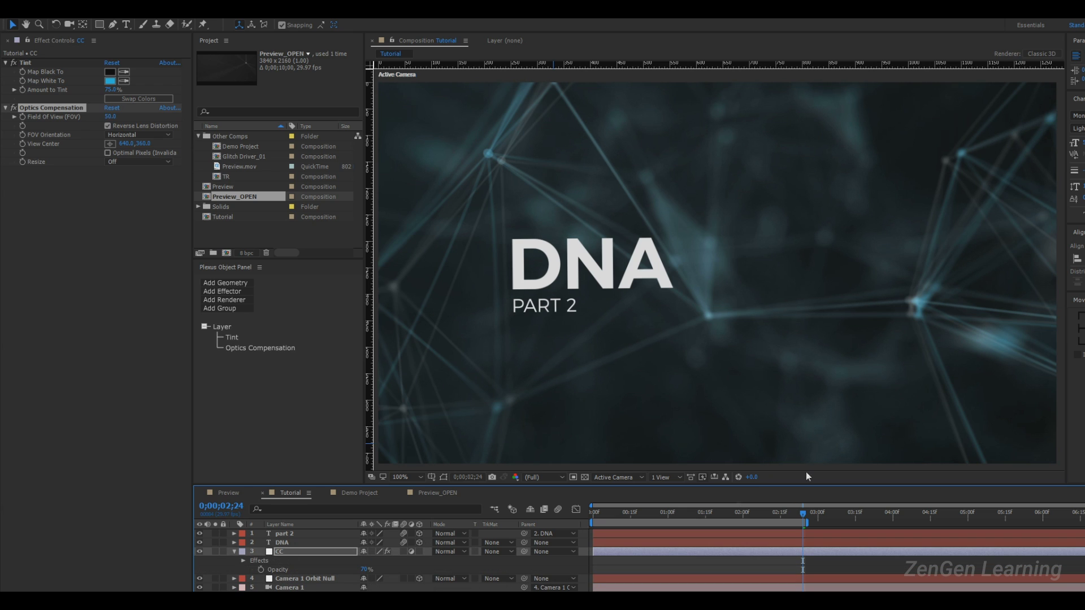
# - Set the CC layer's Tint amount to 100% and shift its Map White To color to a deeper blue
pyautogui.press('h')
pyautogui.moveTo(975, 156); pyautogui.dragTo(855, 266)
pyautogui.scroll(1, 937, 244)
pyautogui.moveTo(936, 273); pyautogui.dragTo(807, 261)
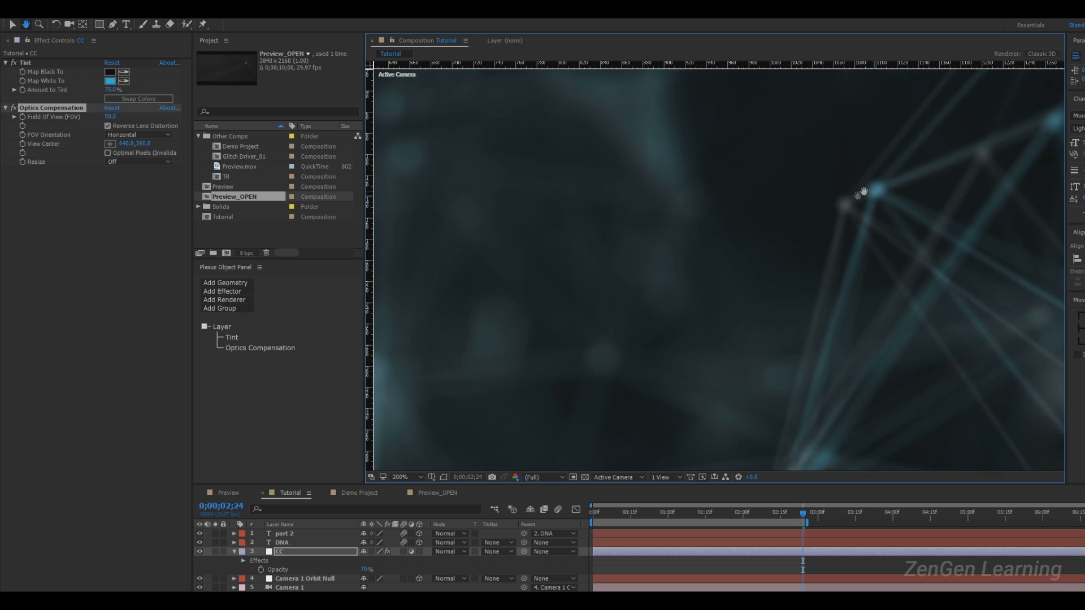
pyautogui.scroll(-1, 853, 184)
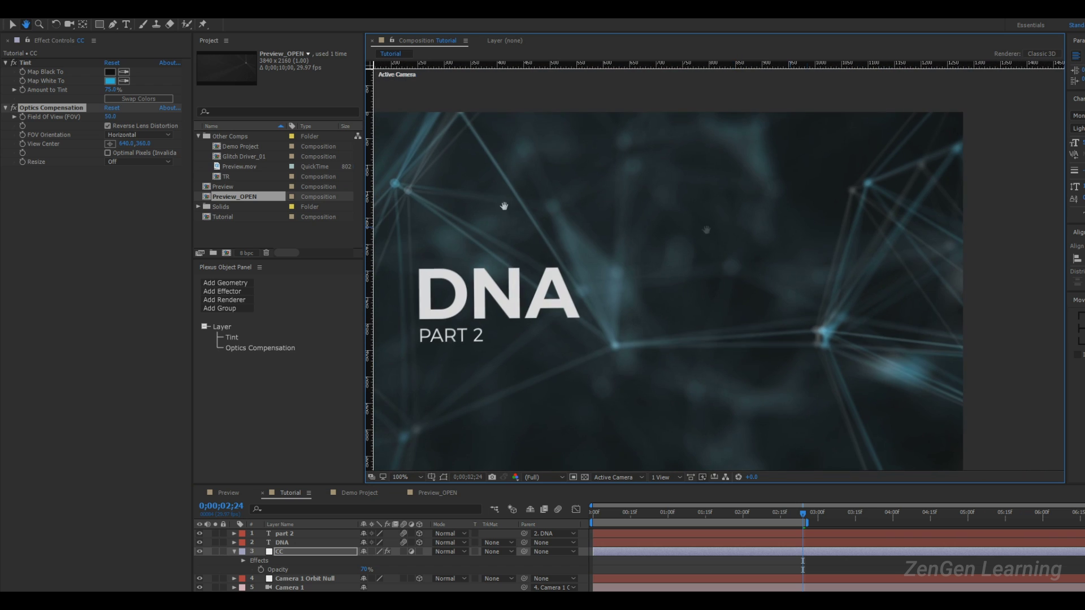
pyautogui.press('v')
pyautogui.moveTo(111, 91); pyautogui.dragTo(265, 97)
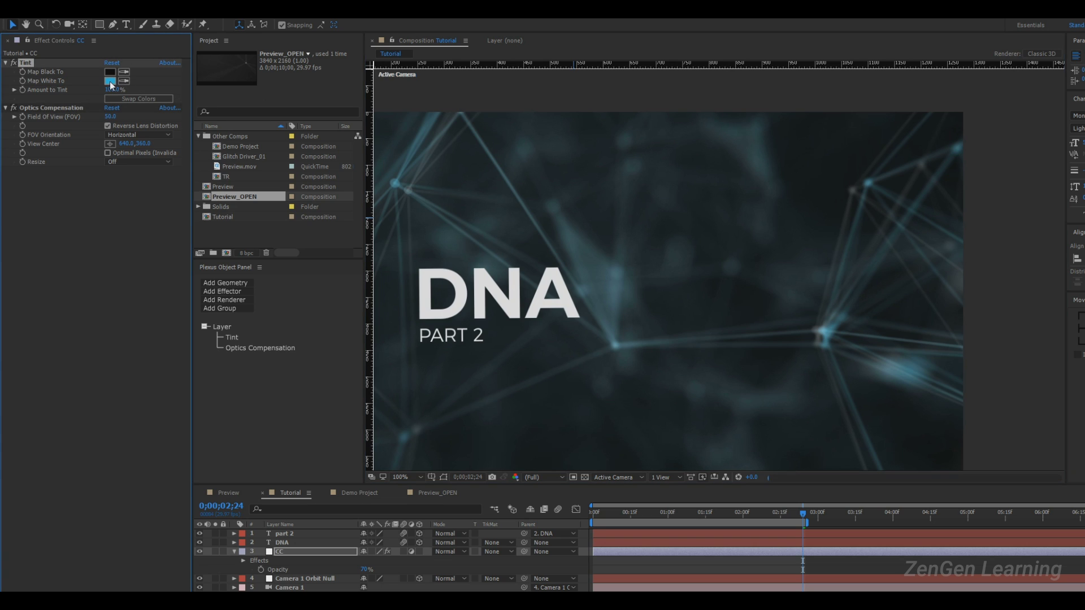
pyautogui.click(109, 81)
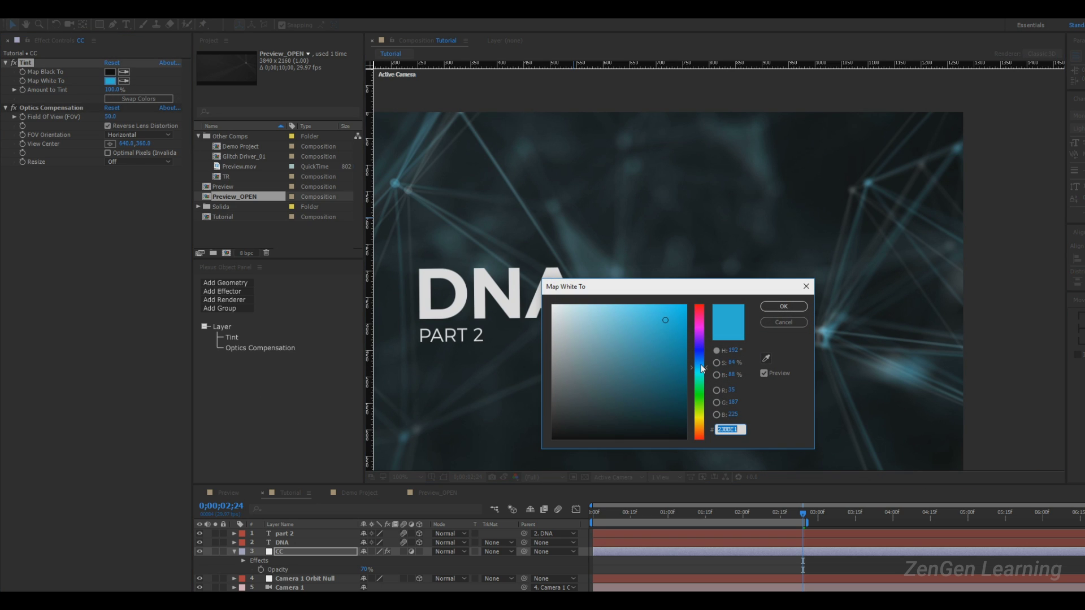
pyautogui.click(775, 310)
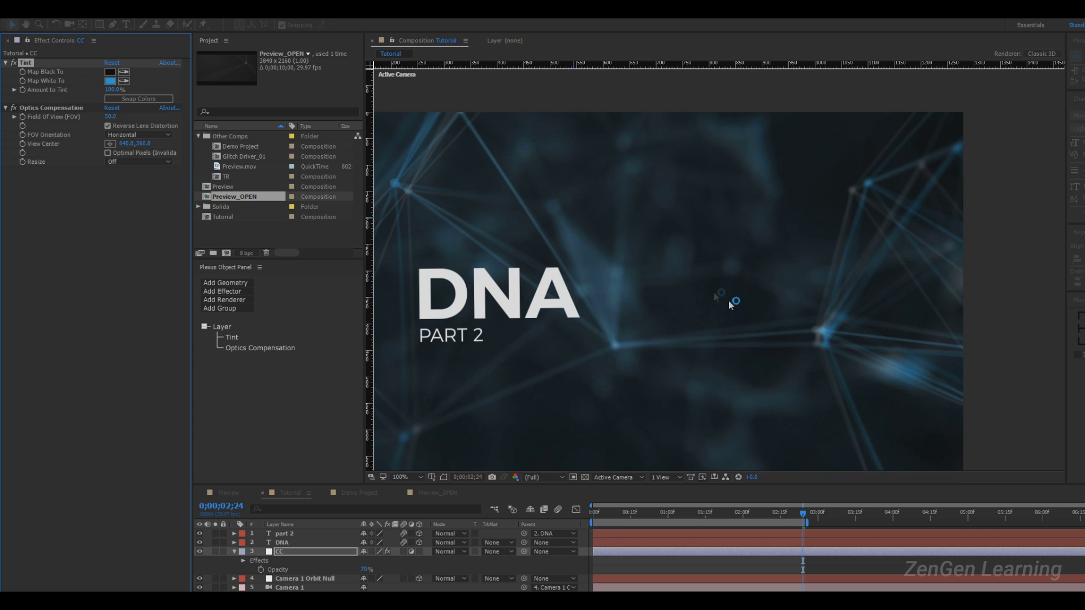
# - Save the project and set the CC layer's opacity to 75%
pyautogui.press('space')
pyautogui.moveTo(678, 285); pyautogui.dragTo(785, 250)
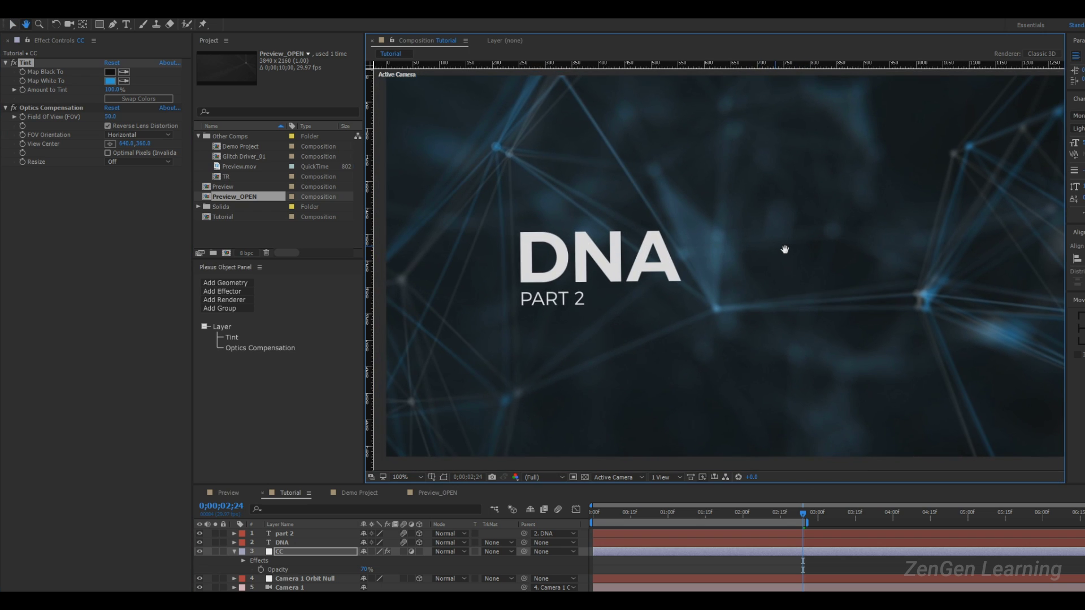
pyautogui.moveTo(692, 284); pyautogui.dragTo(685, 285)
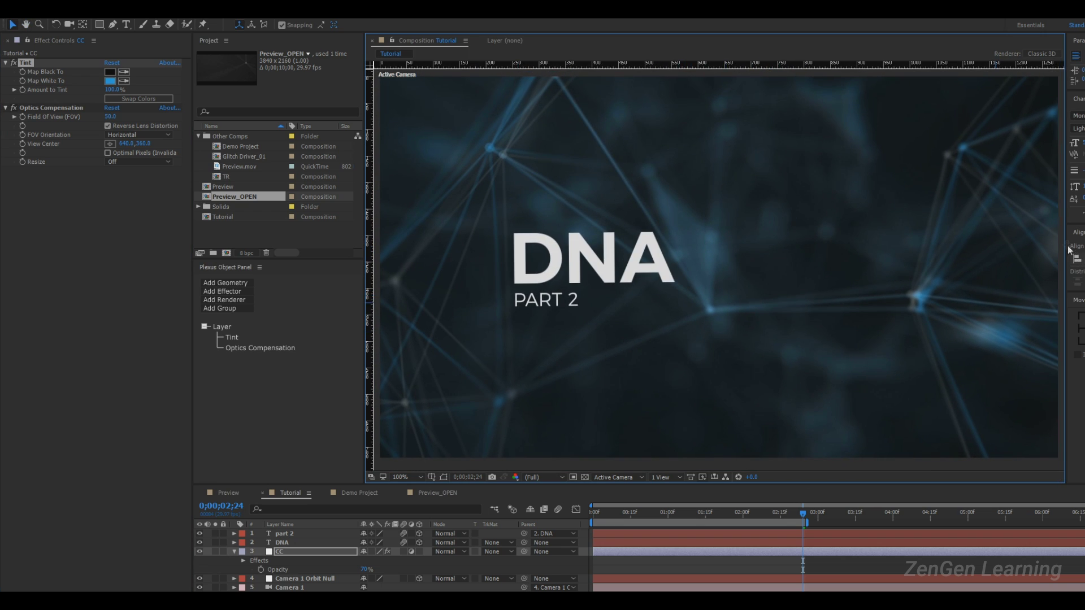
pyautogui.moveTo(1066, 246); pyautogui.dragTo(1084, 245)
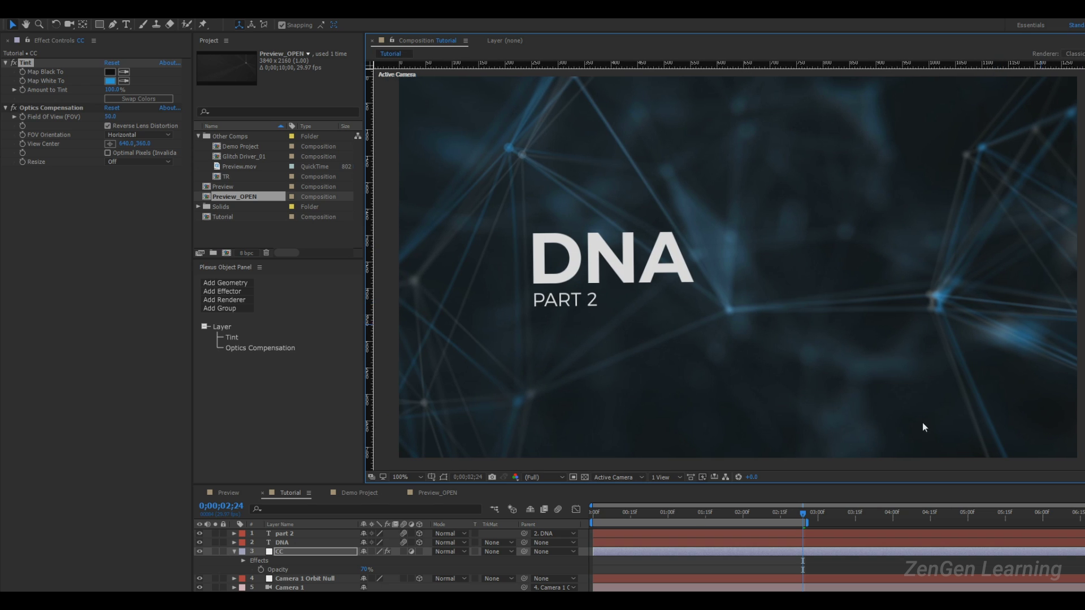
pyautogui.hotkey('ctrl', 's')
pyautogui.click(365, 569)
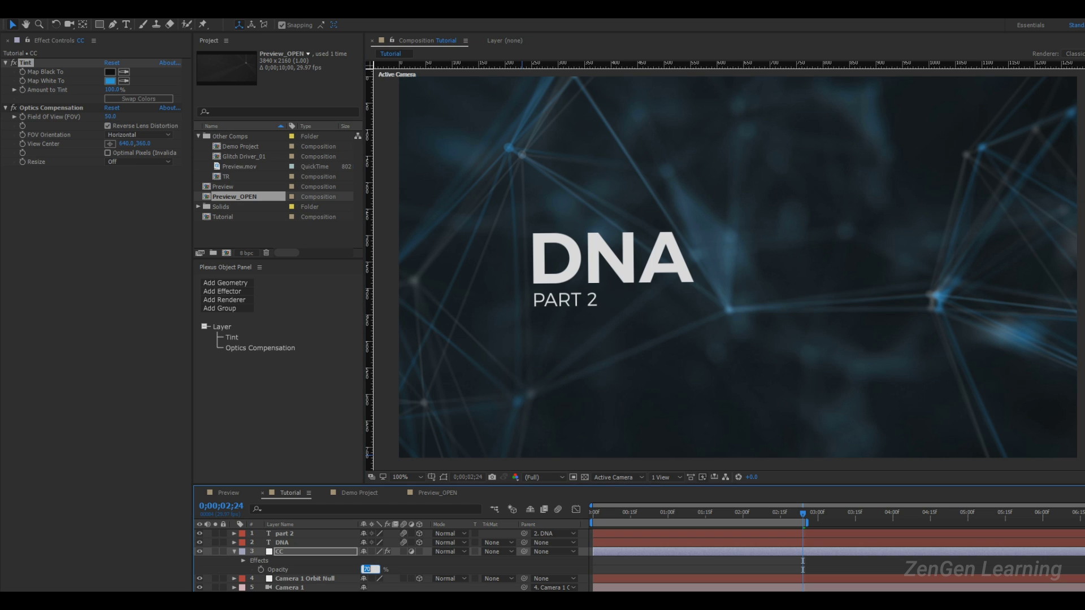
pyautogui.write('75')
pyautogui.press('Return')
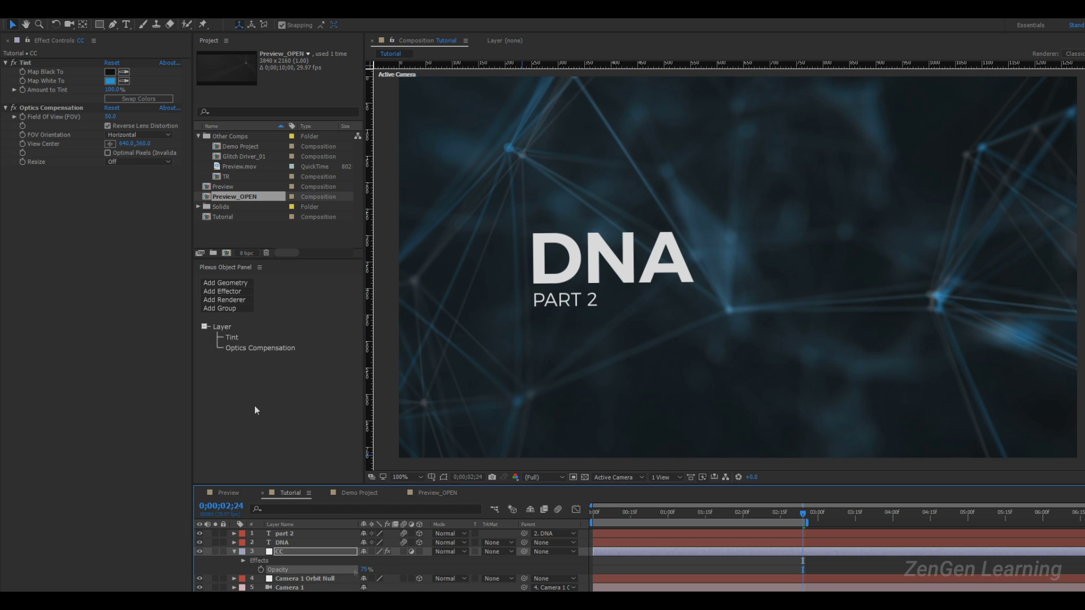
# - Reduce the Optics Compensation field of view on the CC layer to about 27
pyautogui.moveTo(110, 117); pyautogui.dragTo(84, 227)
pyautogui.click(89, 249)
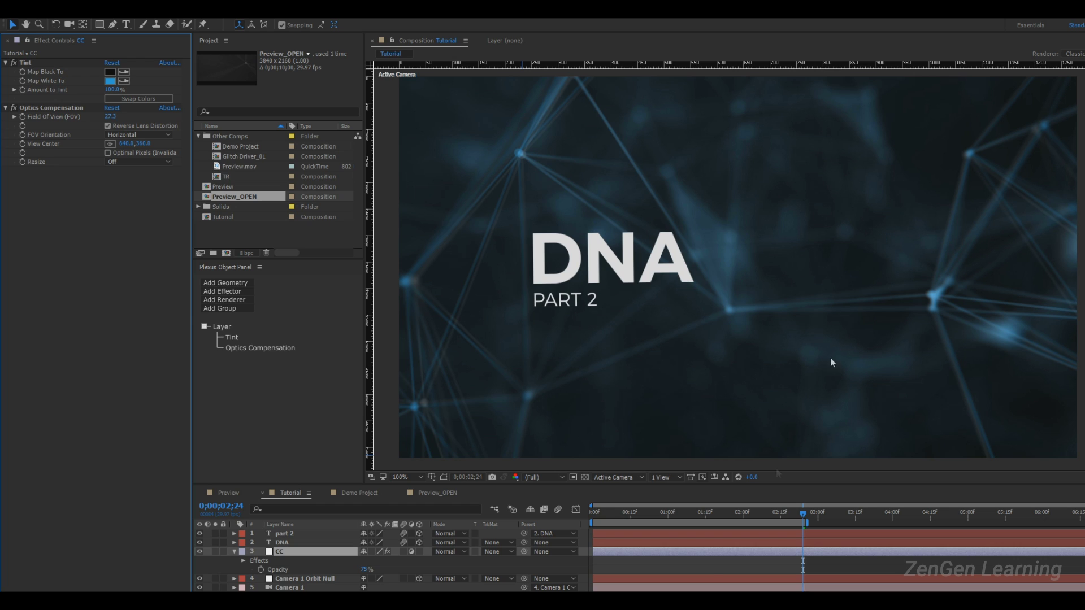
pyautogui.click(667, 590)
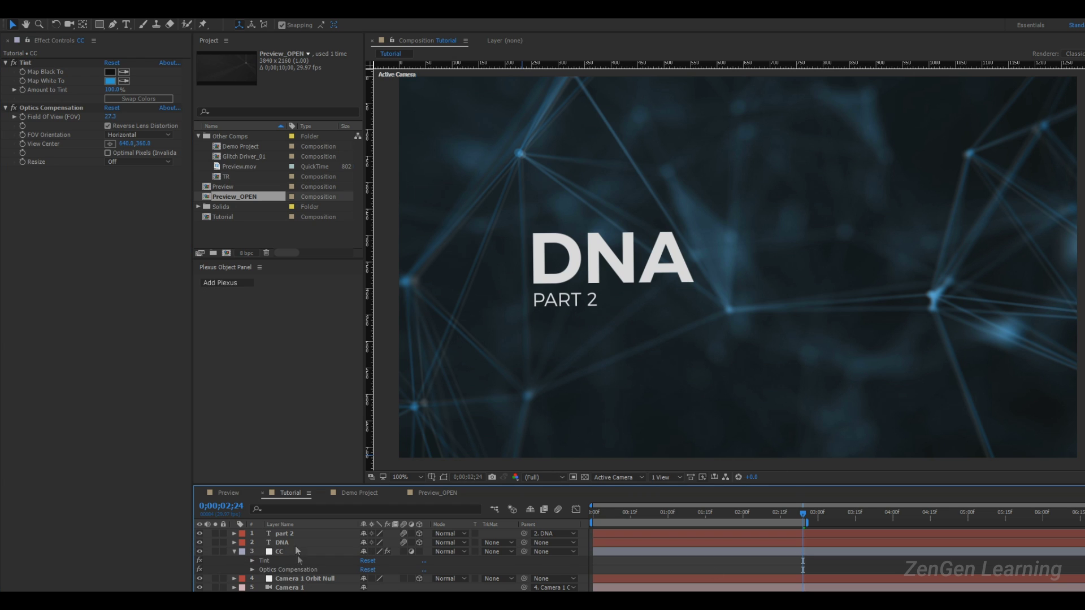
# - Rename the CC adjustment layer in the Tutorial composition to FX
pyautogui.click(233, 491)
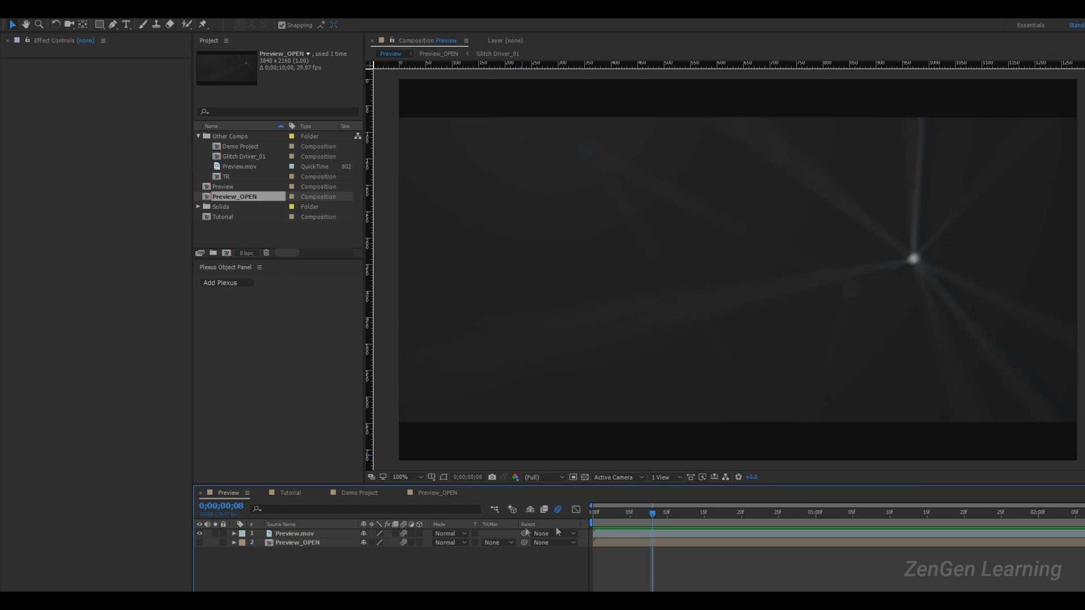
pyautogui.click(286, 495)
pyautogui.click(286, 552)
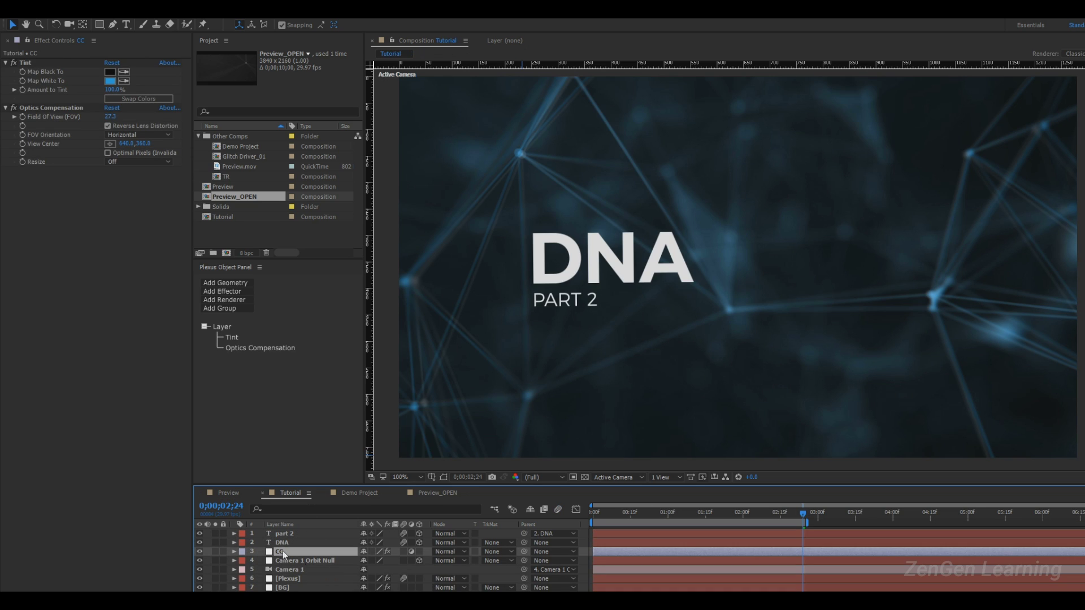
pyautogui.rightClick(283, 553)
pyautogui.click(290, 546)
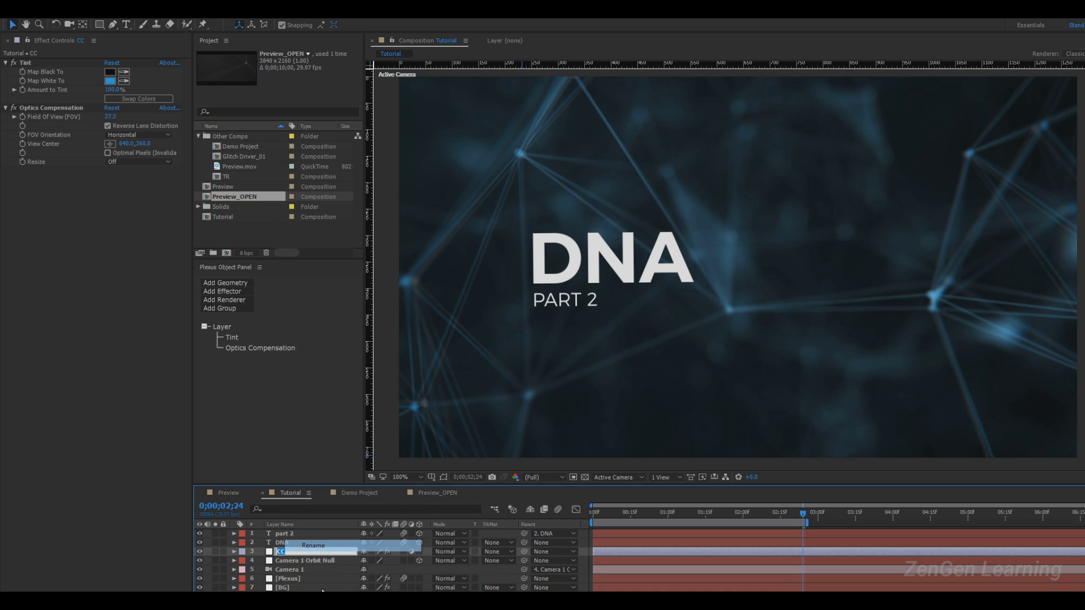
pyautogui.click(290, 557)
pyautogui.click(280, 551)
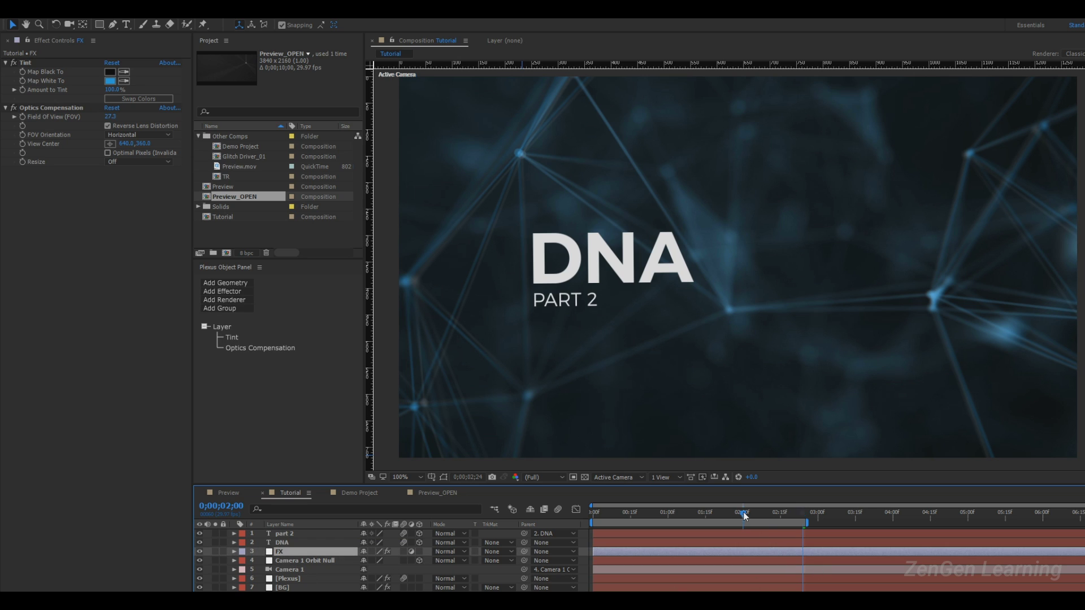
# - At 0;00;02;10, set the FX layer's opacity to 80% and keyframe it
pyautogui.click(762, 516)
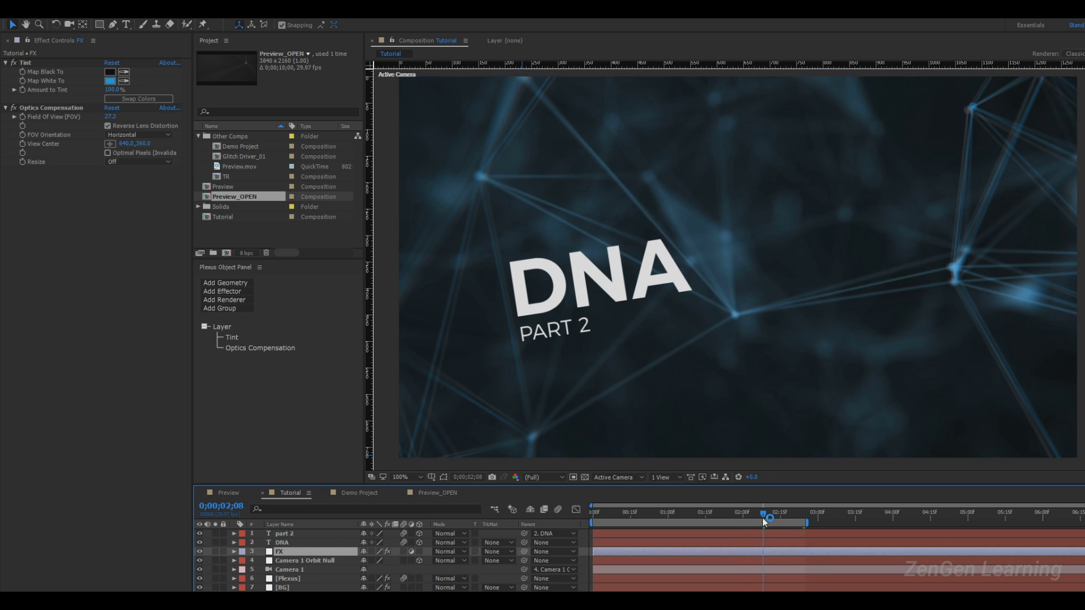
pyautogui.moveTo(763, 517); pyautogui.dragTo(768, 517)
pyautogui.press('t')
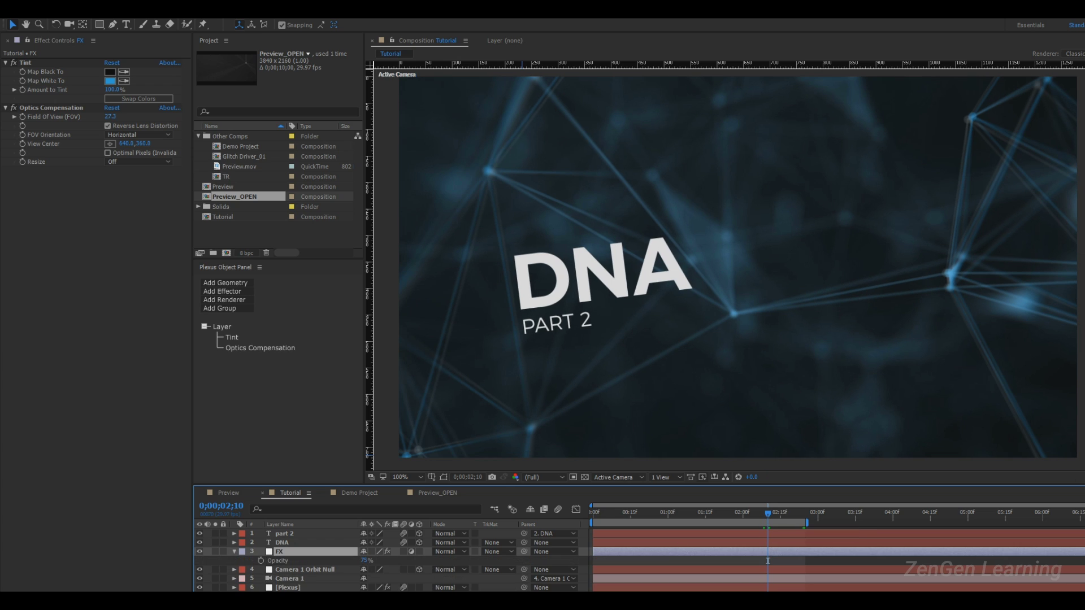
pyautogui.click(365, 560)
pyautogui.write('80')
pyautogui.press('Return')
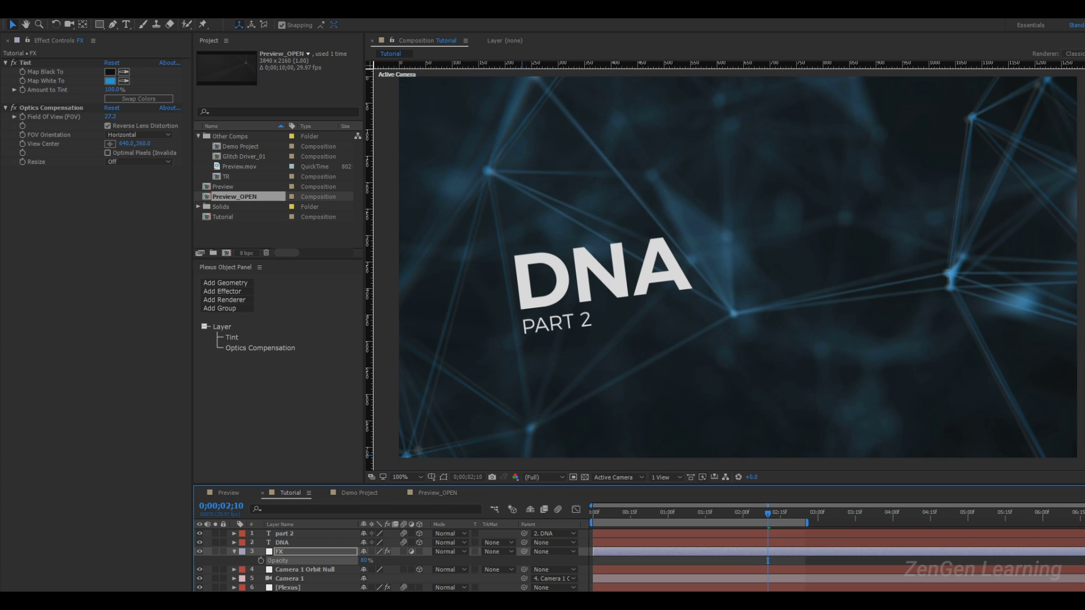
# - Set the FX layer's opacity keyframe to 0% at the start of the composition and preview the fade-in
pyautogui.press('Home')
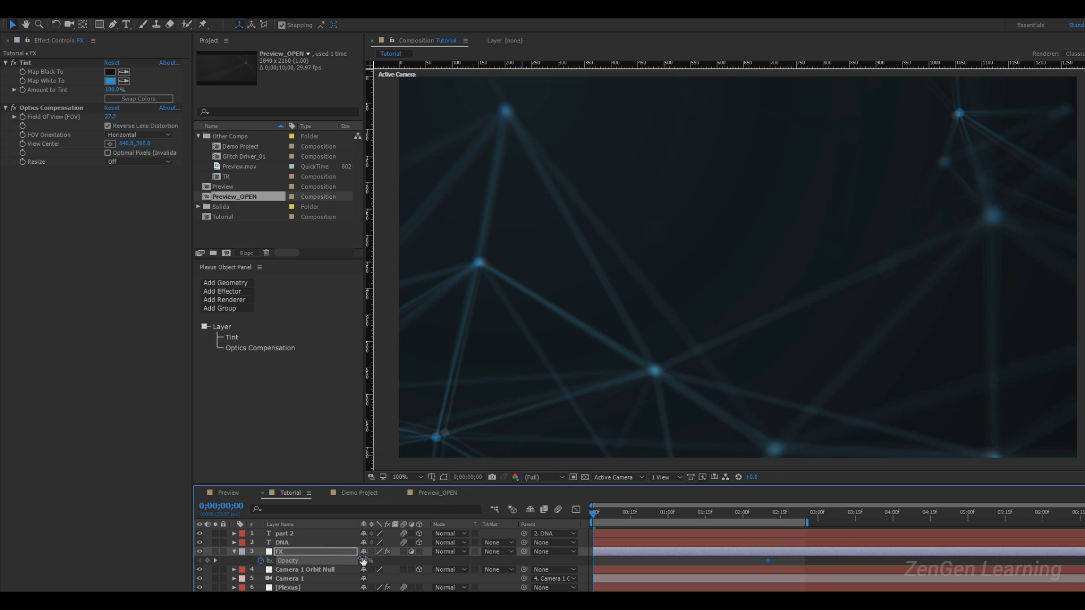
pyautogui.click(364, 561)
pyautogui.write('0')
pyautogui.press('Return')
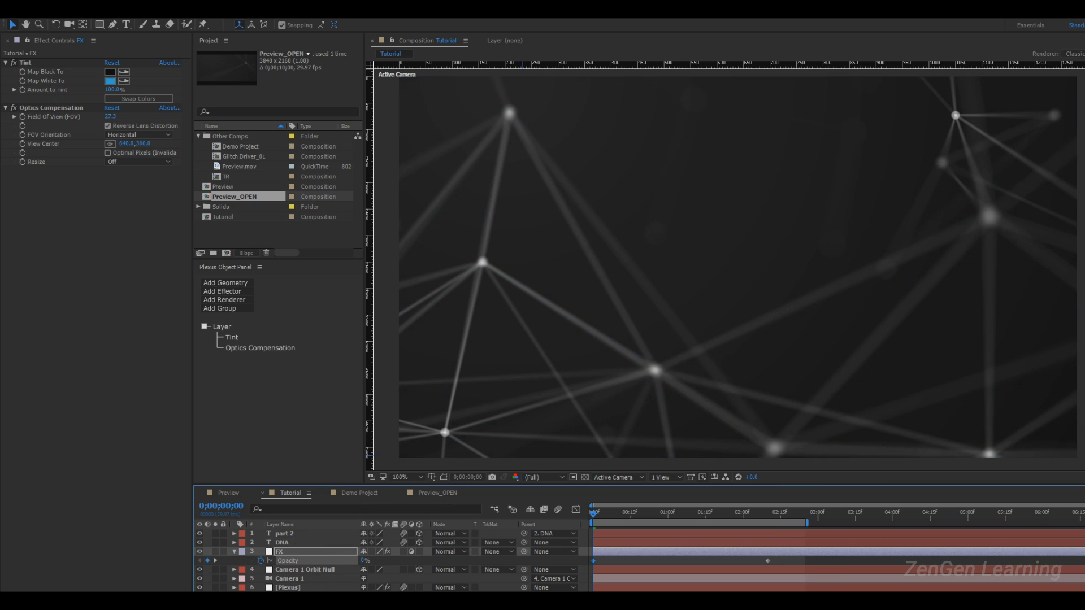
pyautogui.press('F2')
pyautogui.press('space')
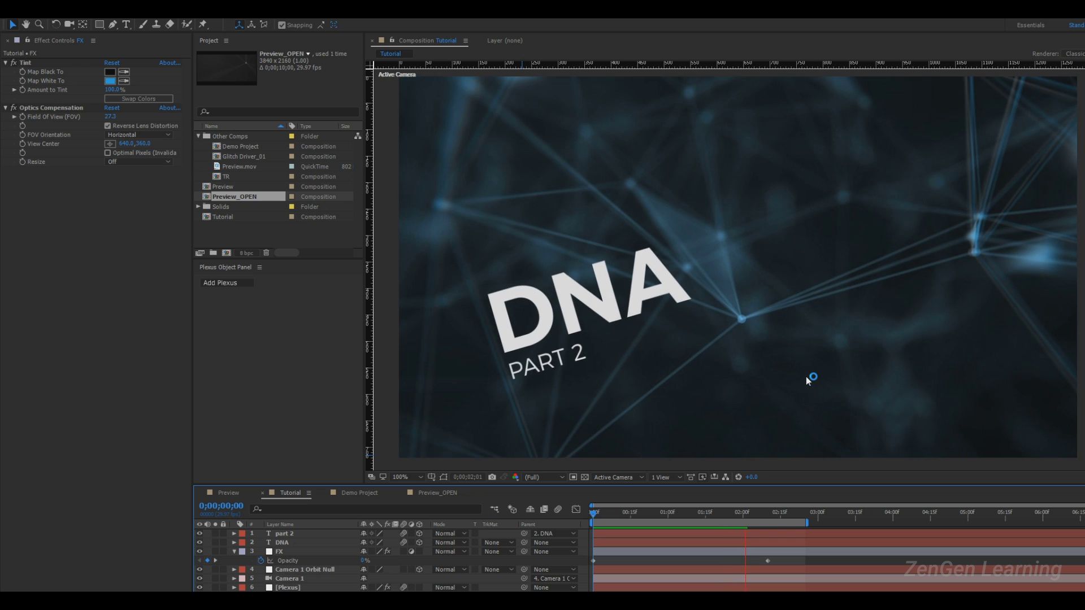
pyautogui.press('space')
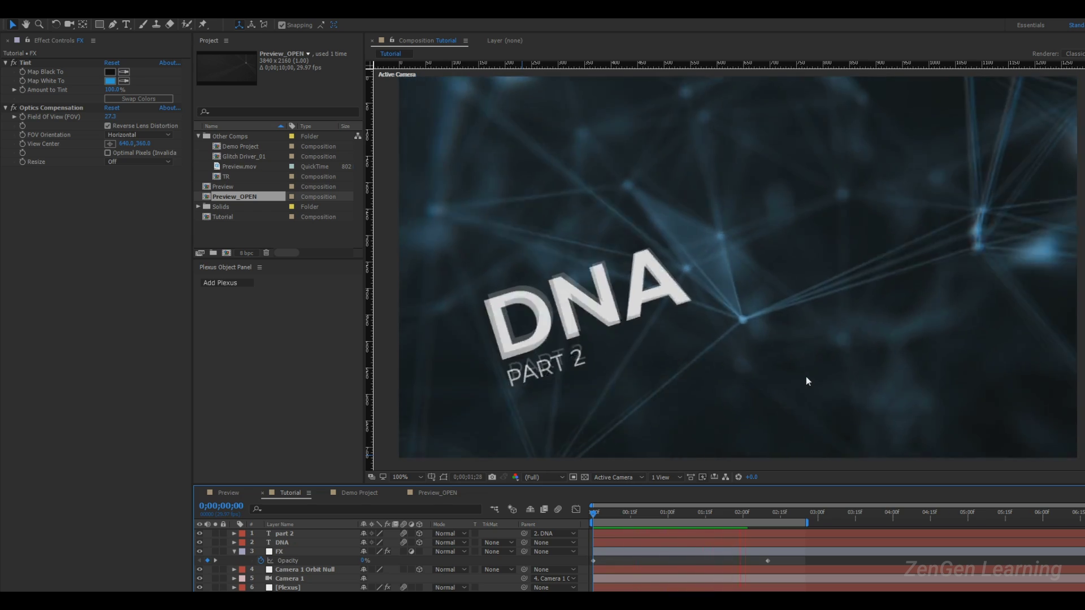
pyautogui.press('space')
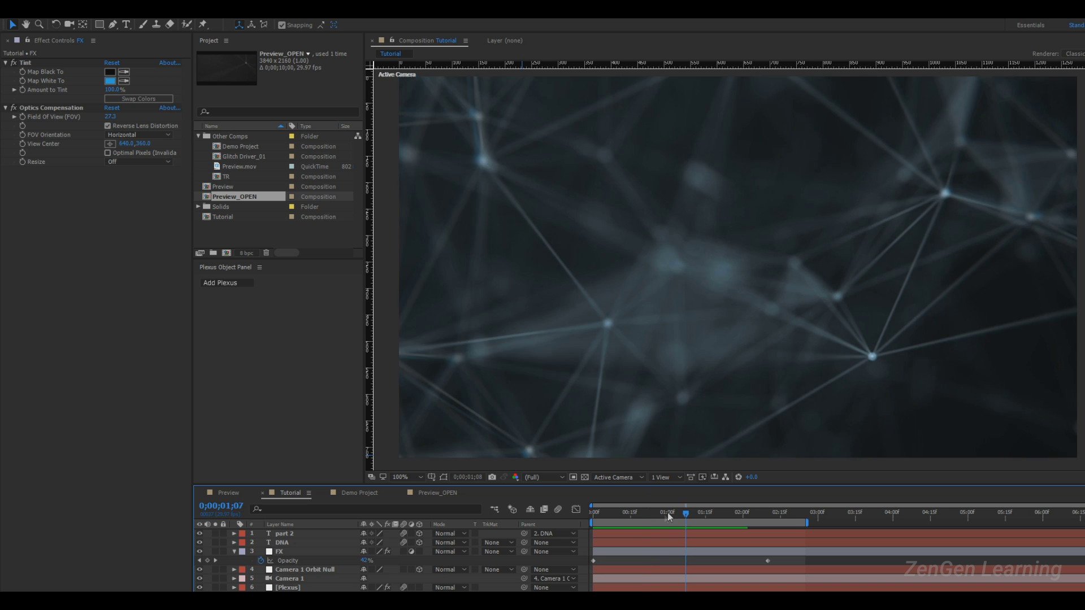
pyautogui.press('space')
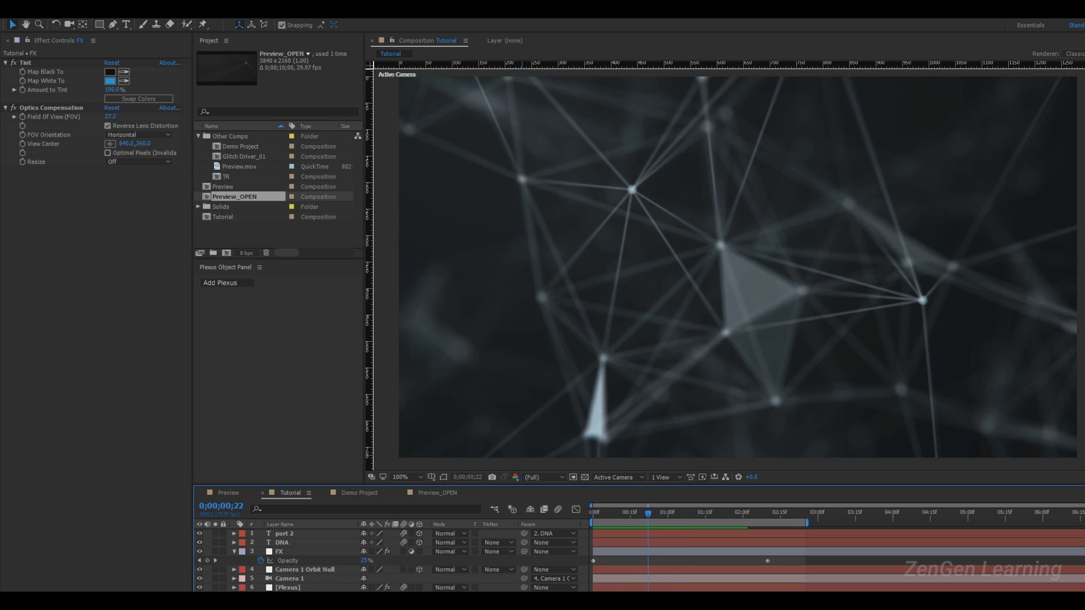
# - Collapse the layer properties, enable motion blur for the Tutorial composition and preview the animation up to 0;00;02;01
pyautogui.press('s')
pyautogui.press('s')
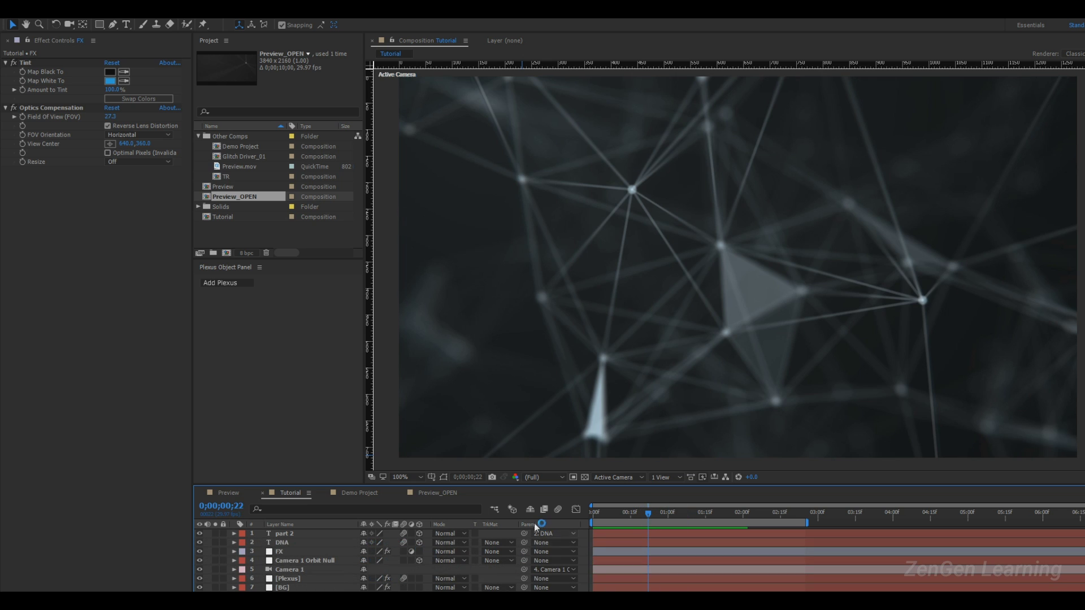
pyautogui.click(557, 509)
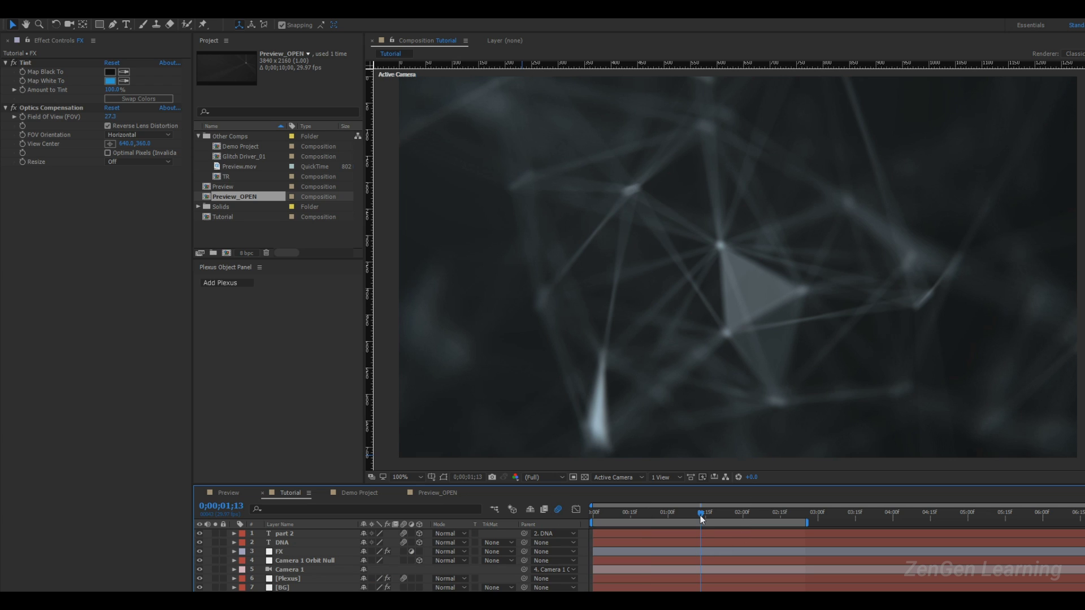
pyautogui.click(701, 514)
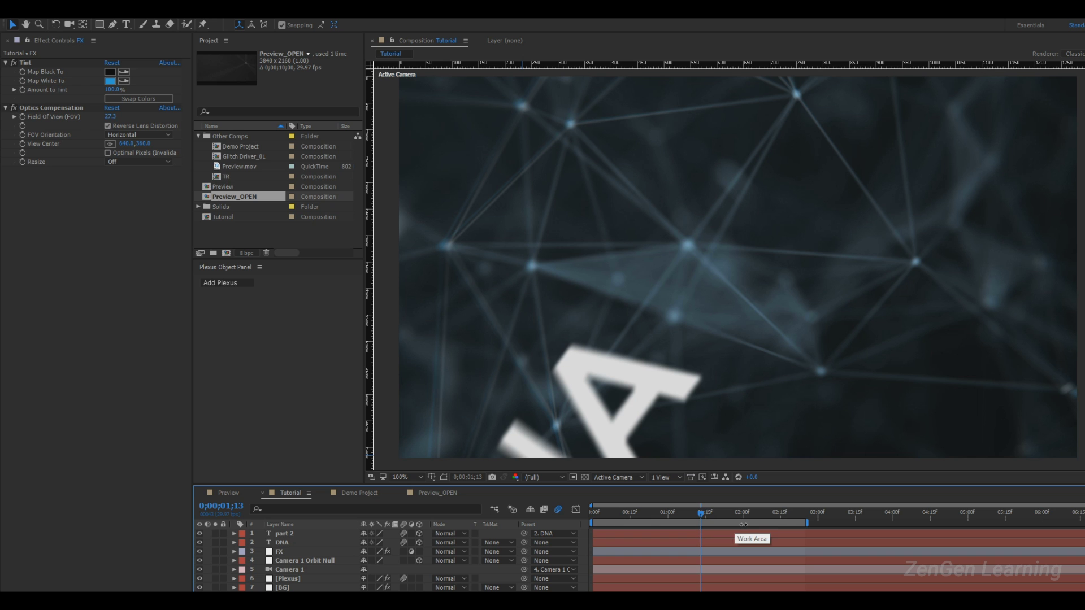
pyautogui.press('space')
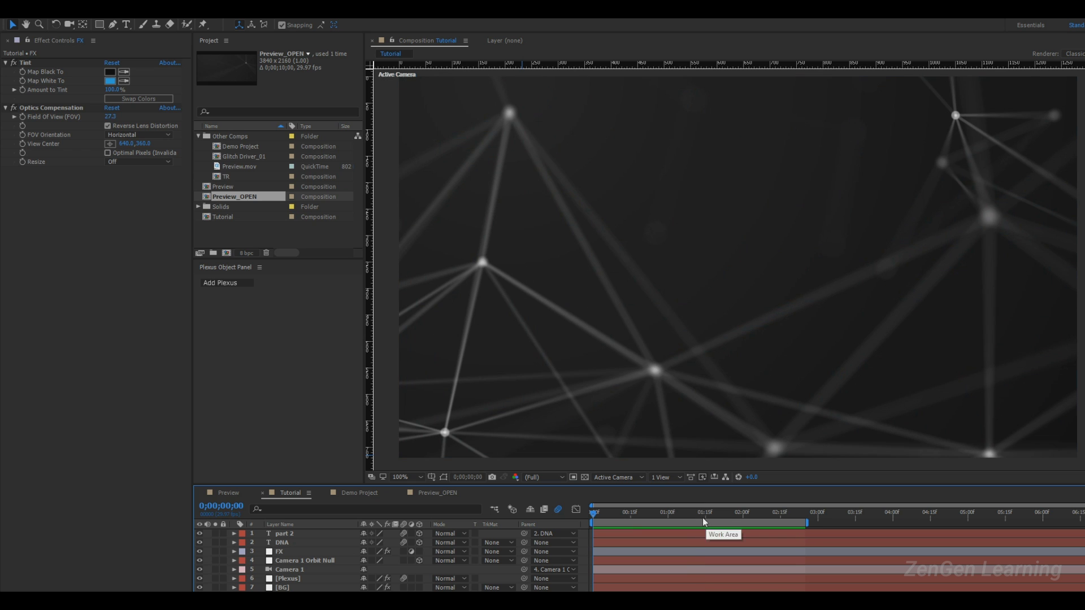
pyautogui.moveTo(703, 514); pyautogui.dragTo(745, 515)
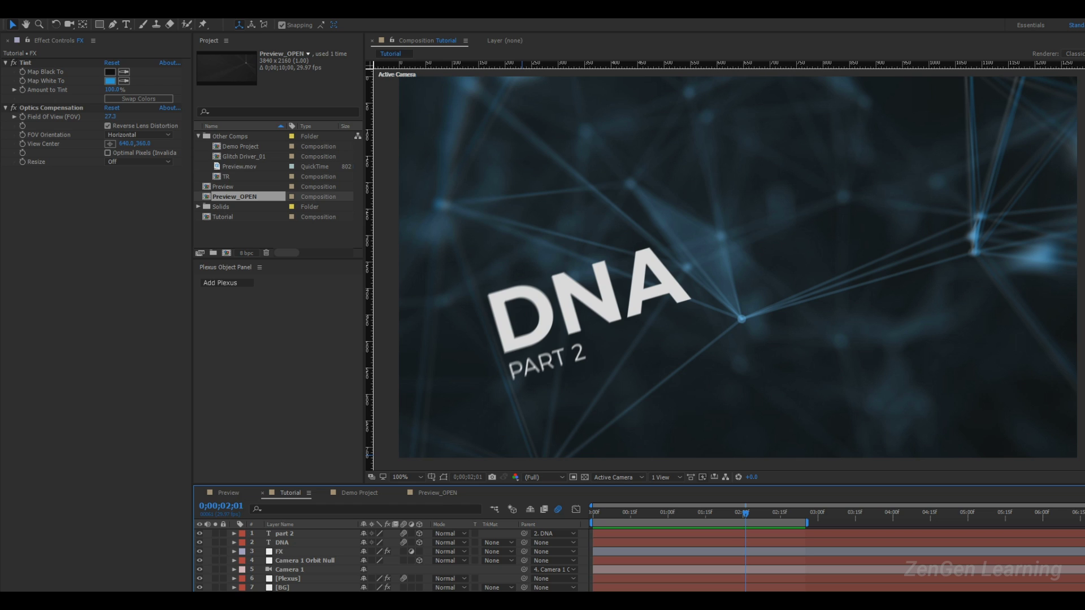
# - Play back the Preview composition and view the Demo Project composition for comparison
pyautogui.click(228, 494)
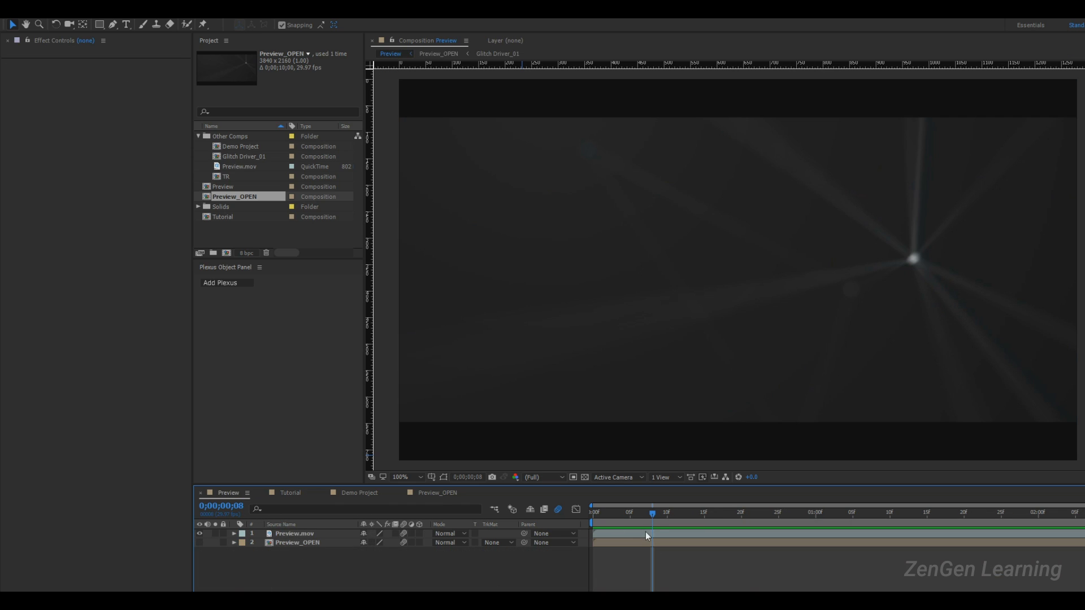
pyautogui.moveTo(739, 521); pyautogui.dragTo(968, 512)
pyautogui.press('space')
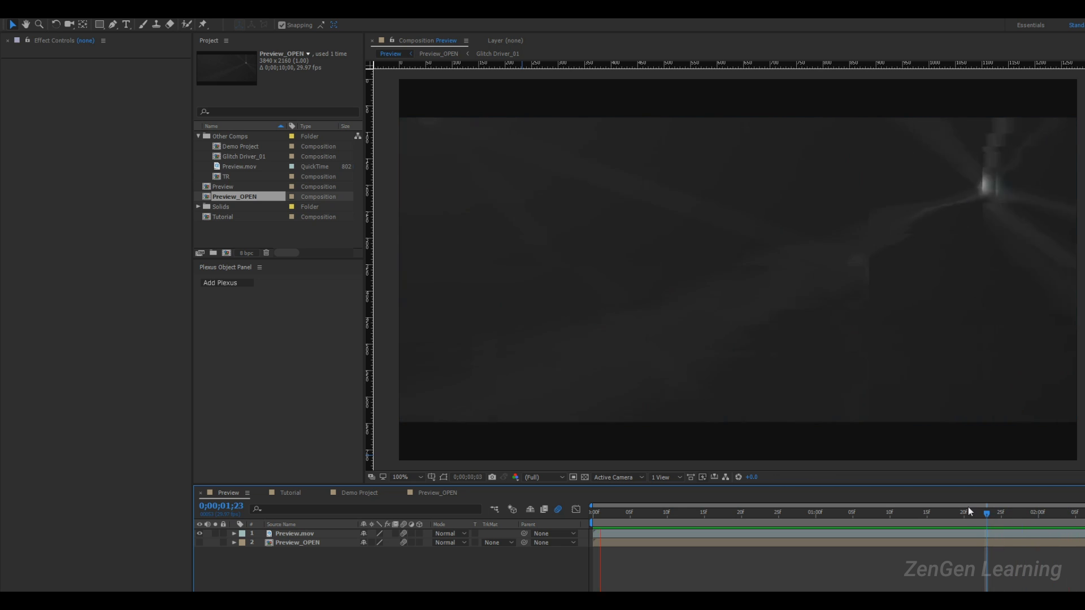
pyautogui.press('space')
pyautogui.click(326, 491)
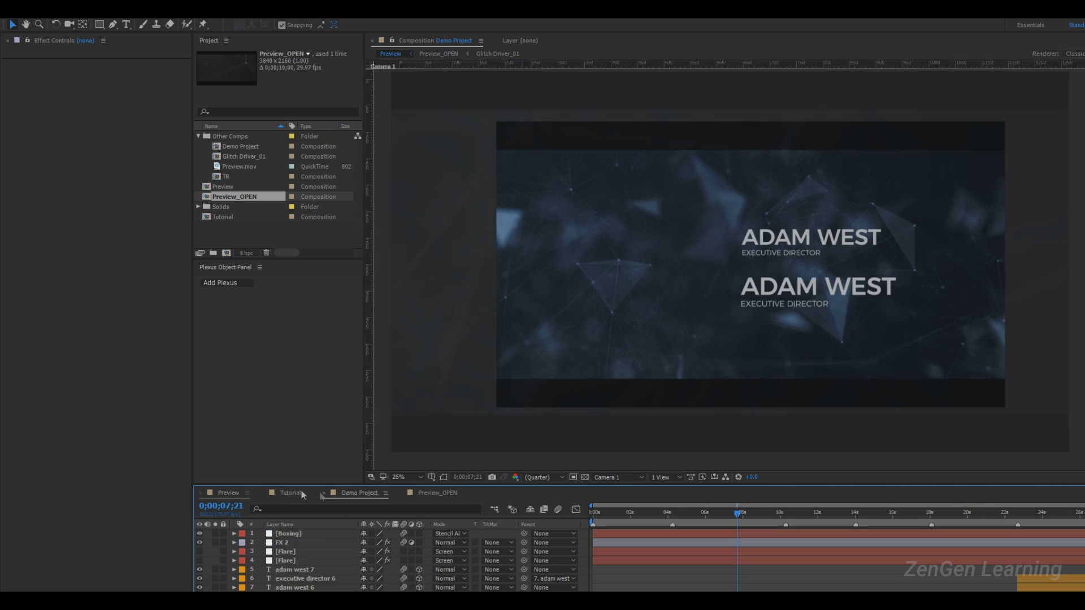
# - In the Tutorial composition, drive the Plexus layer's Noise Evolution with a time-multiplier expression and preview the movement
pyautogui.click(296, 490)
pyautogui.click(296, 578)
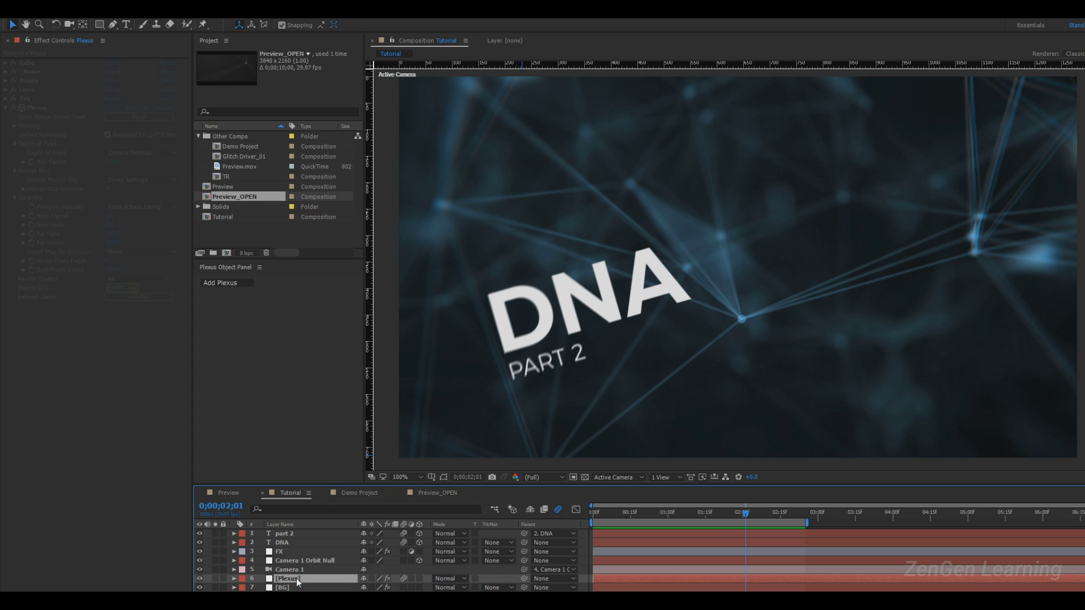
pyautogui.click(240, 349)
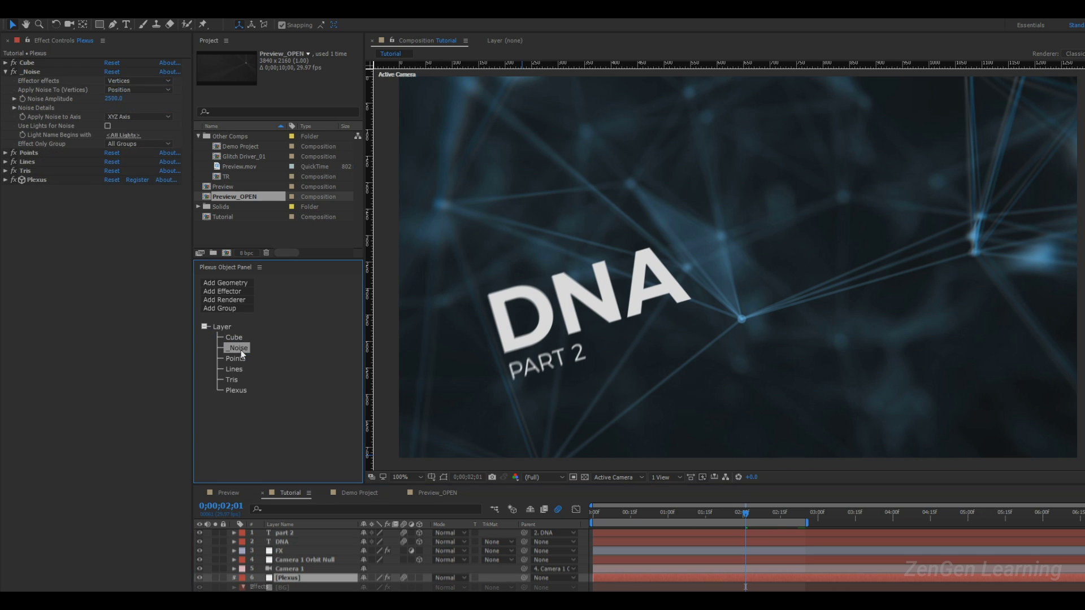
pyautogui.click(15, 108)
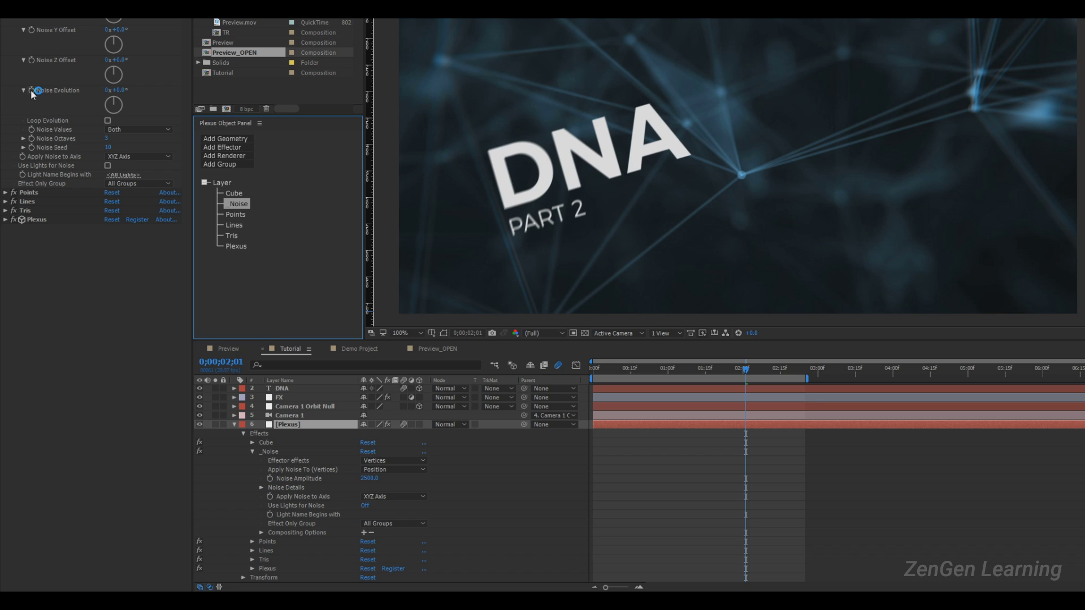
pyautogui.keyDown('alt'); pyautogui.click(31, 104); pyautogui.keyUp('alt')
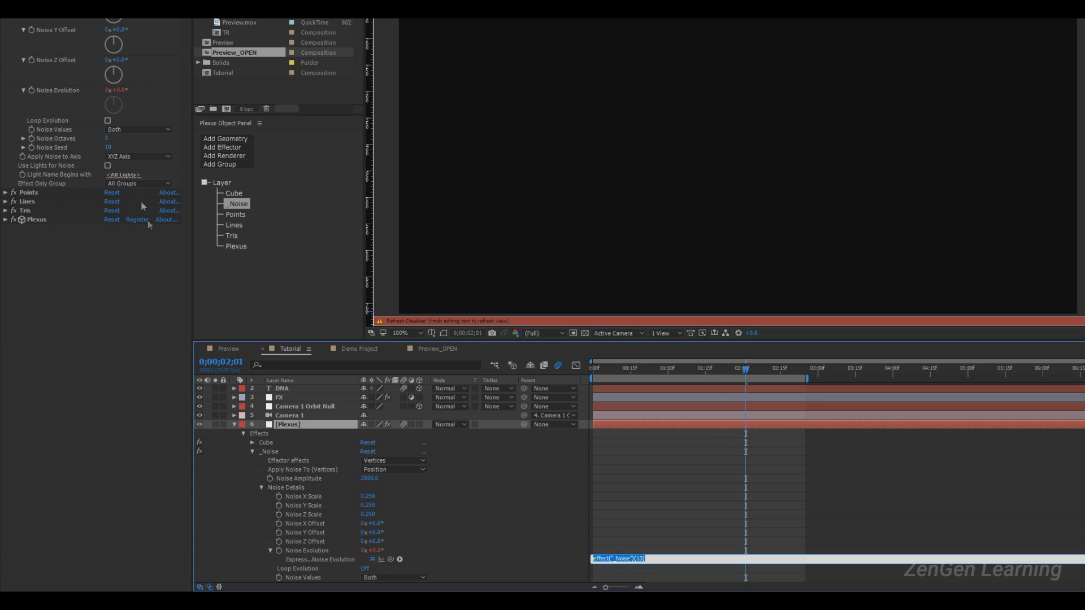
pyautogui.keyDown('alt'); pyautogui.click(32, 93); pyautogui.keyUp('alt')
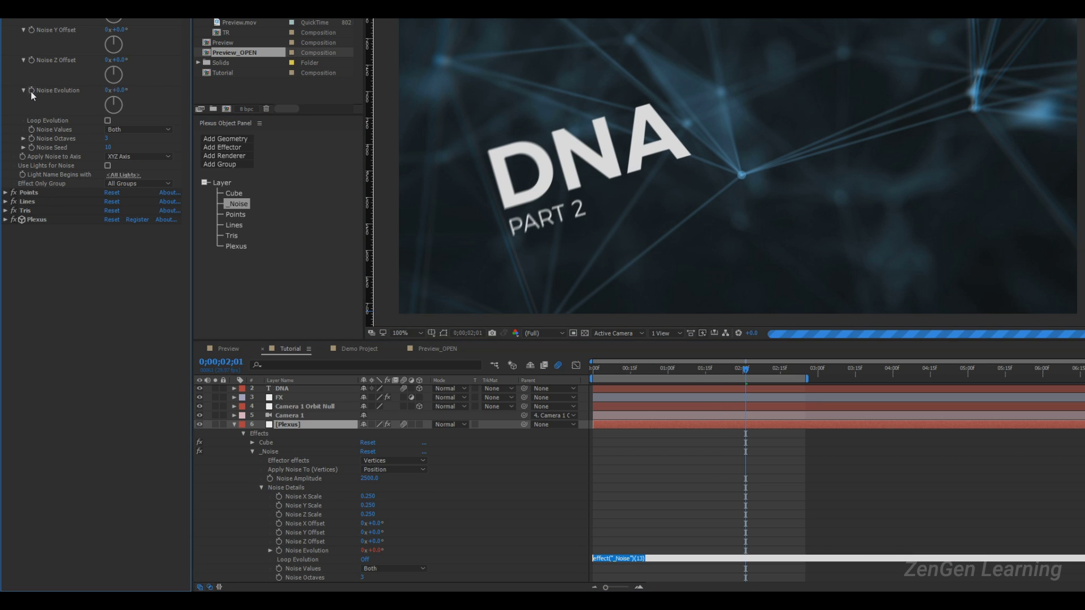
pyautogui.keyDown('alt'); pyautogui.click(31, 94); pyautogui.keyUp('alt')
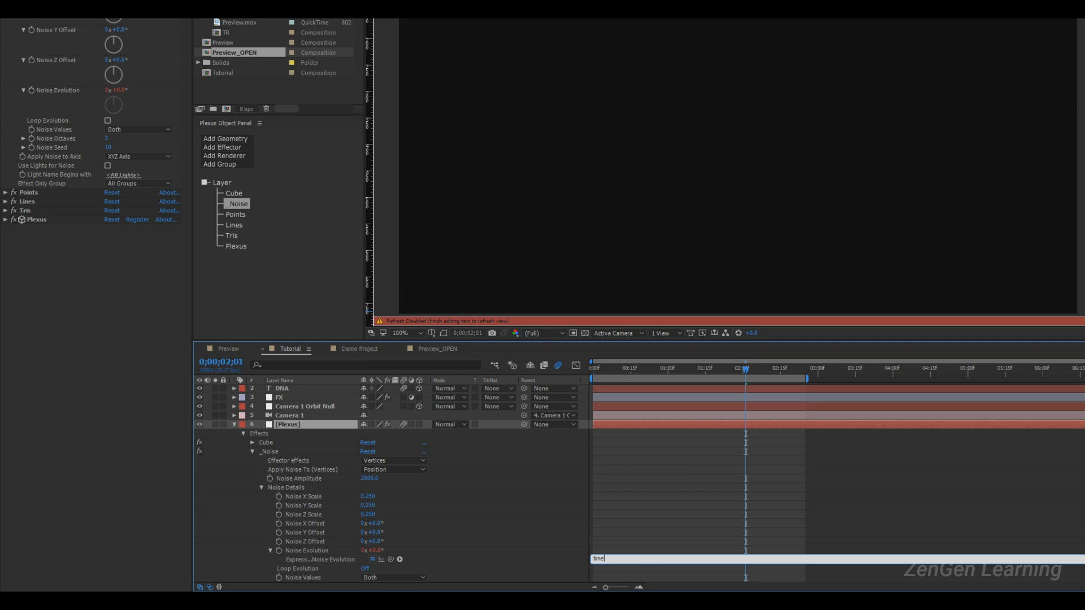
pyautogui.write('time*1')
pyautogui.click(684, 471)
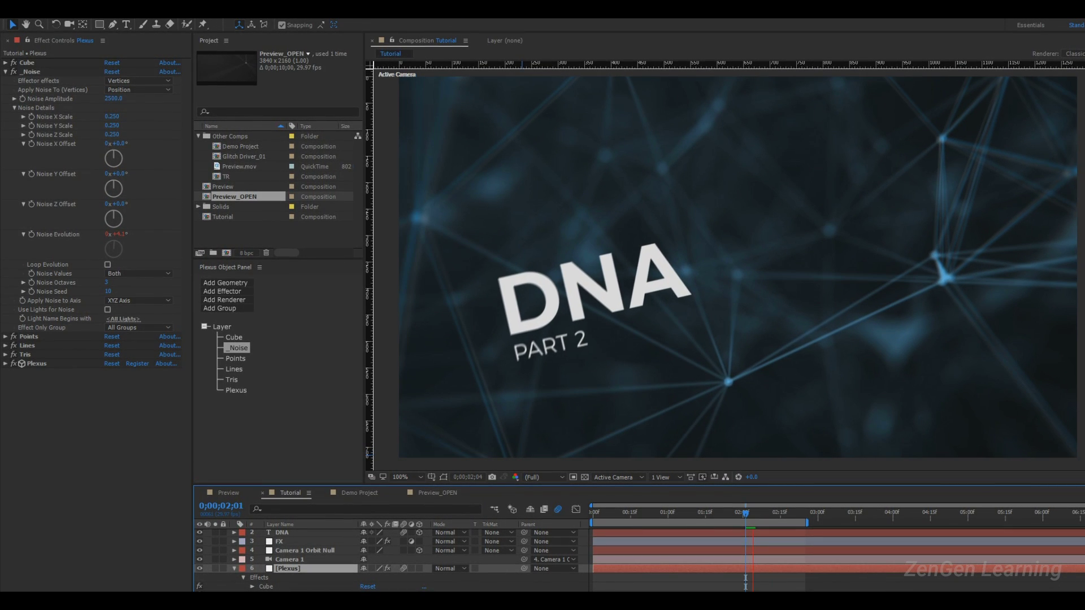
pyautogui.press('space')
pyautogui.press('pageup')
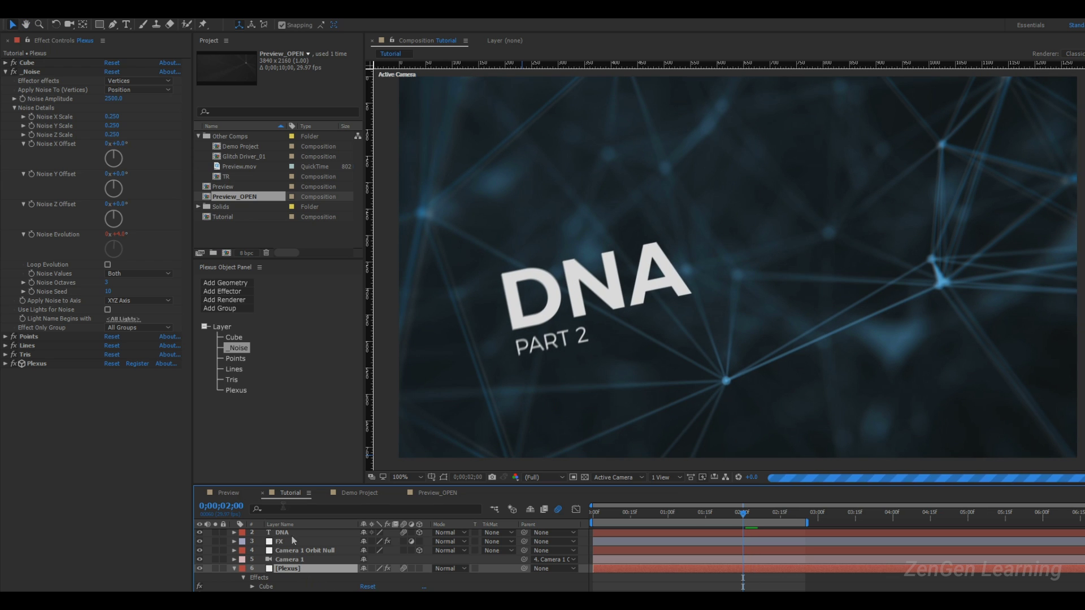
# - Lower the Plexus render quality to 1x, turn off the composition's motion blur and preview the animation
pyautogui.click(236, 390)
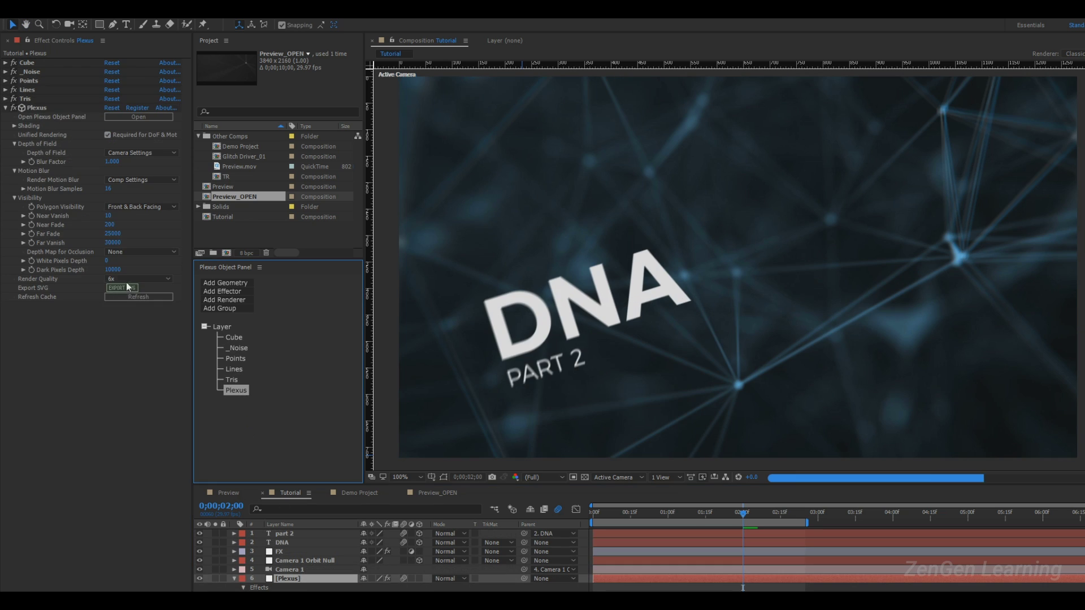
pyautogui.click(128, 279)
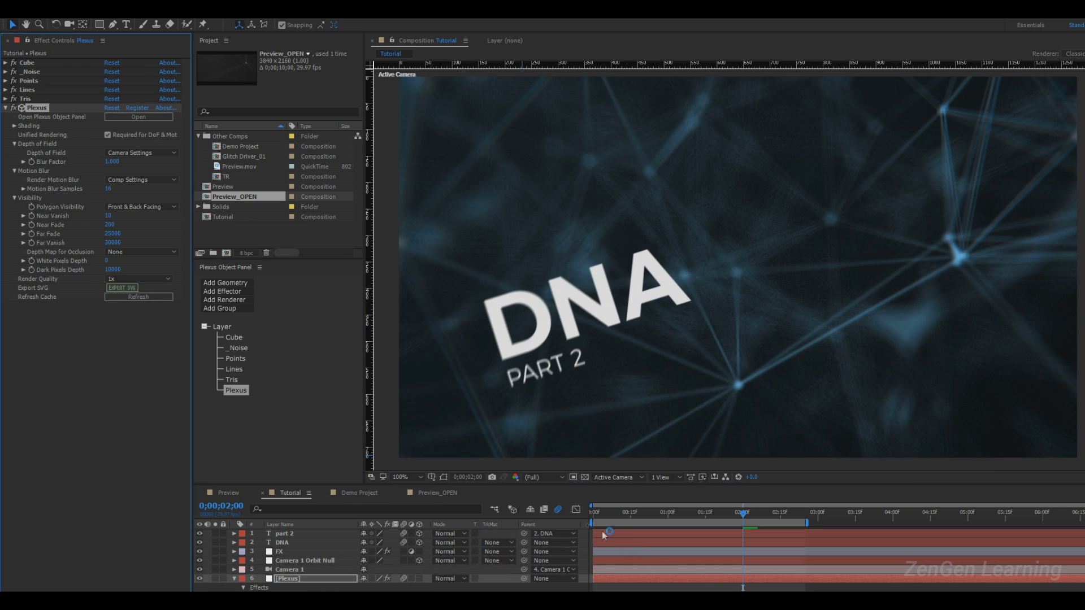
pyautogui.click(556, 509)
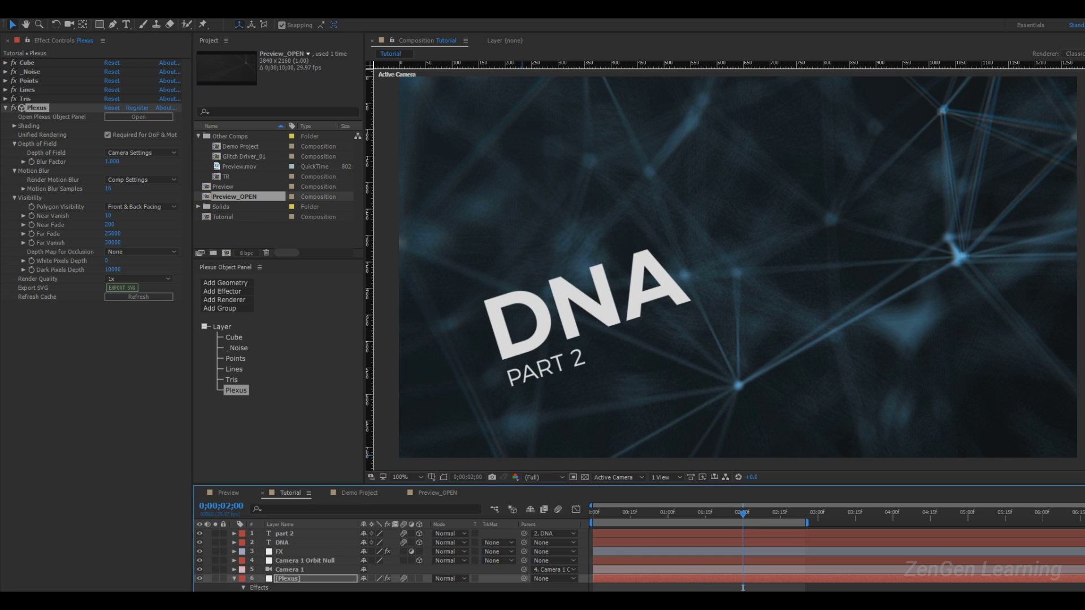
pyautogui.press('space')
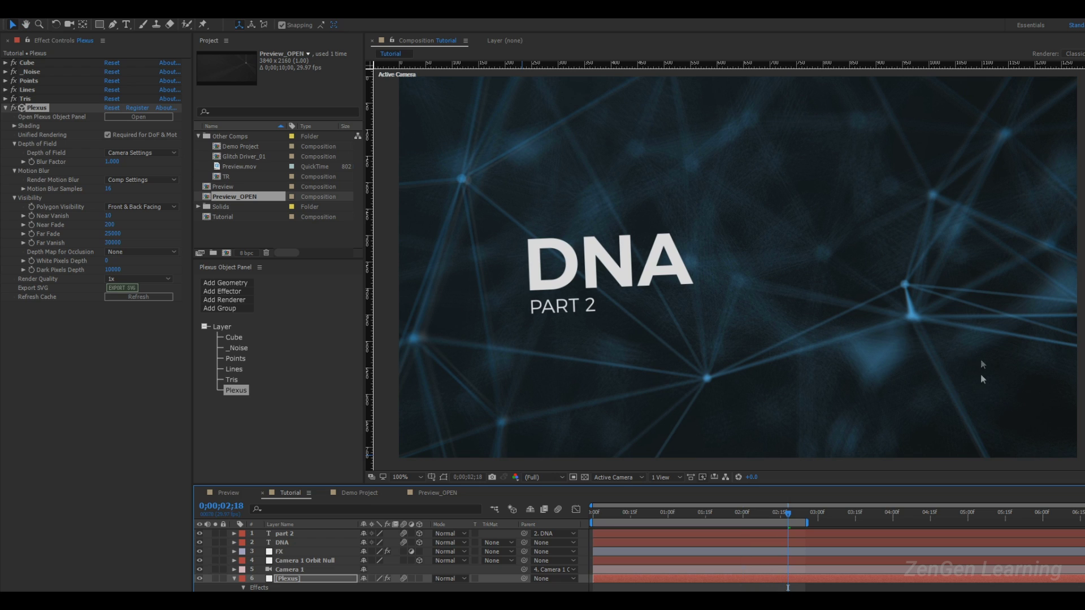
# - Set Calc Triangles Distance of the Plexus Tris renderer to Only One Frame and show the CC adjustment layer's effects
pyautogui.click(233, 381)
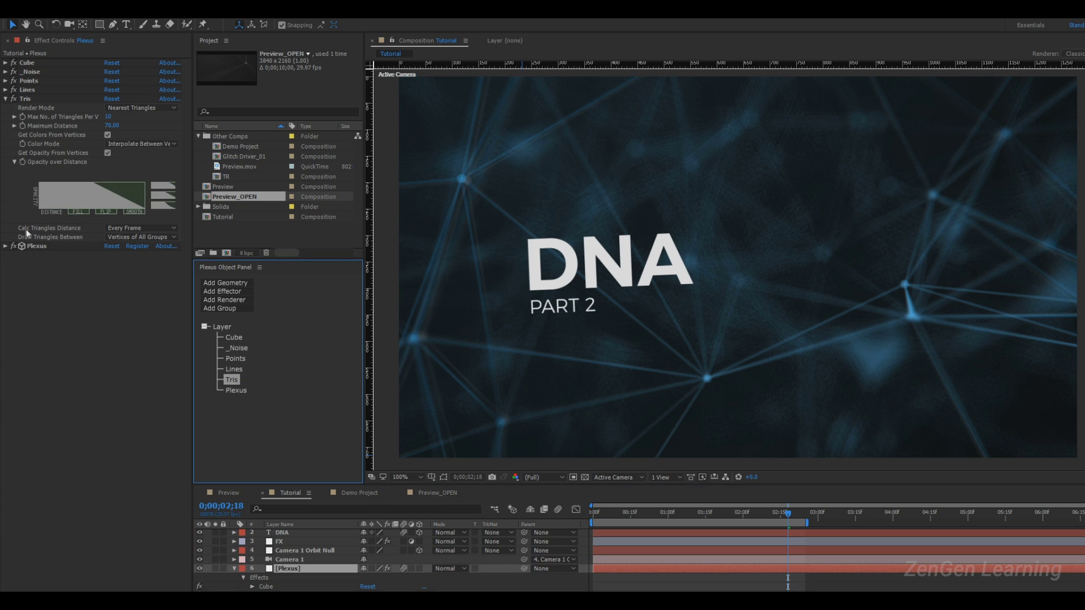
pyautogui.click(125, 228)
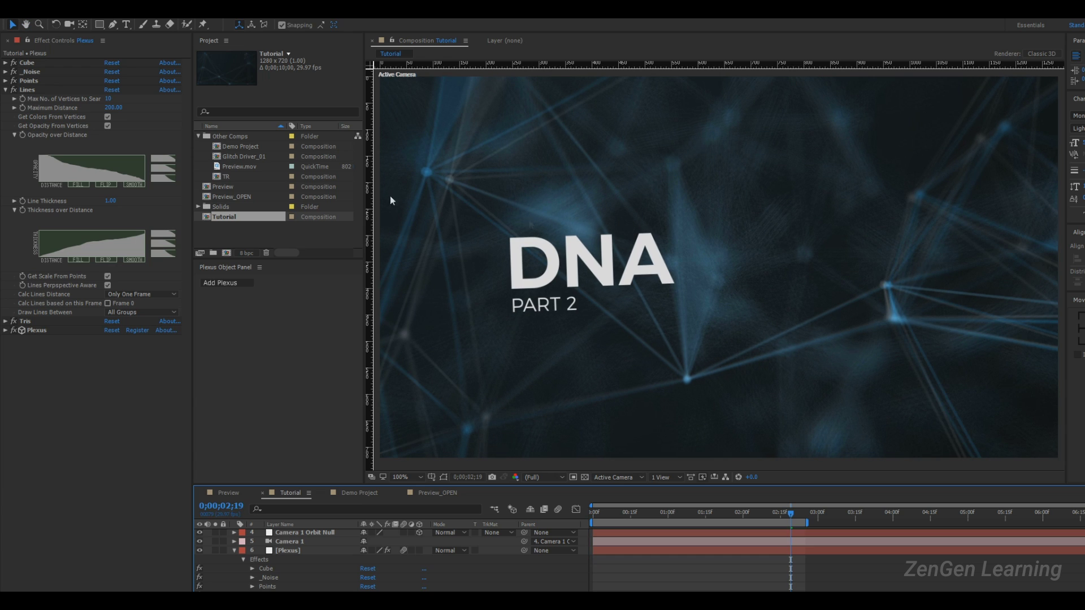
pyautogui.scroll(3, 298, 569)
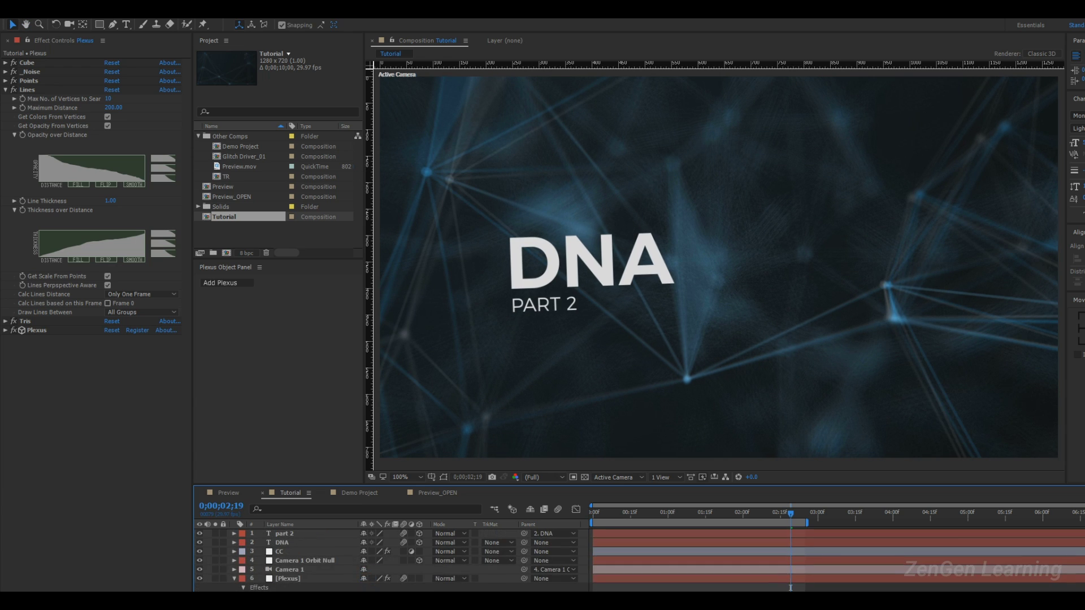
pyautogui.click(283, 556)
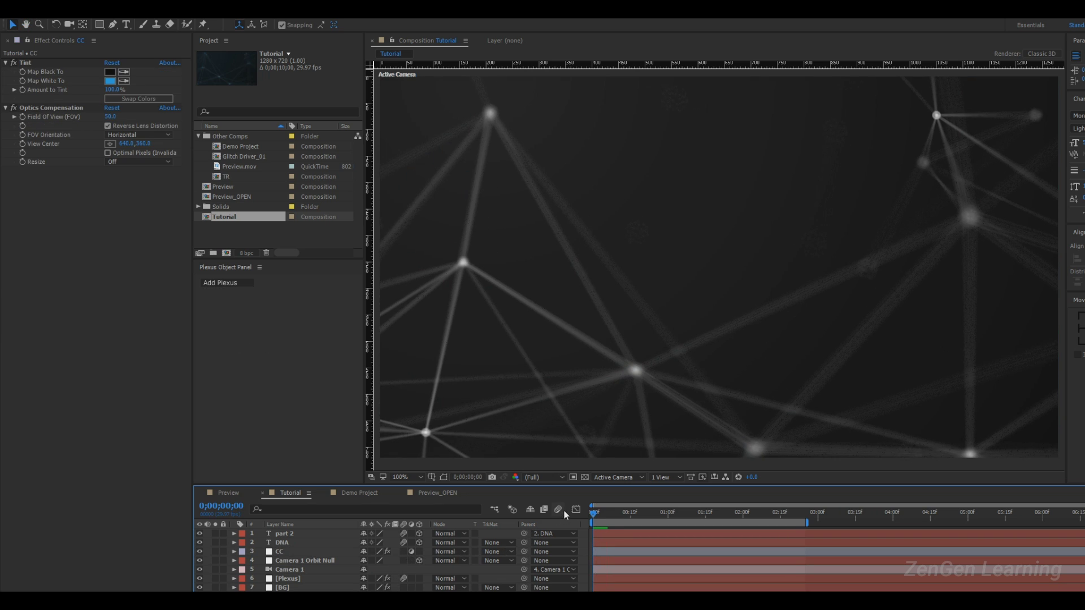
# - Set the Plexus layer's render quality to 6x, save the project and preview the composition
pyautogui.click(288, 579)
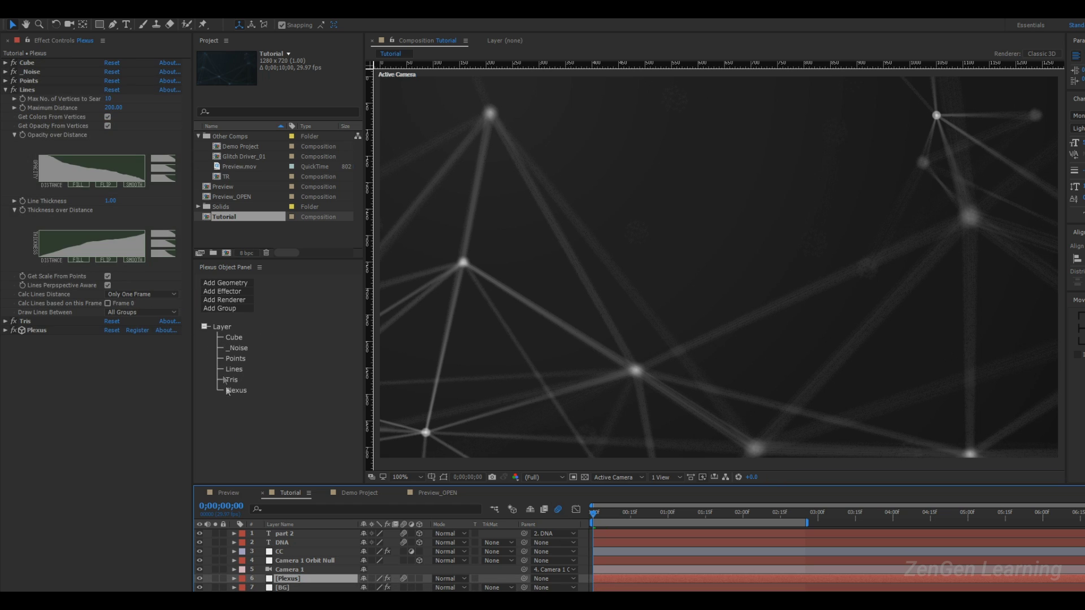
pyautogui.click(228, 391)
pyautogui.click(135, 278)
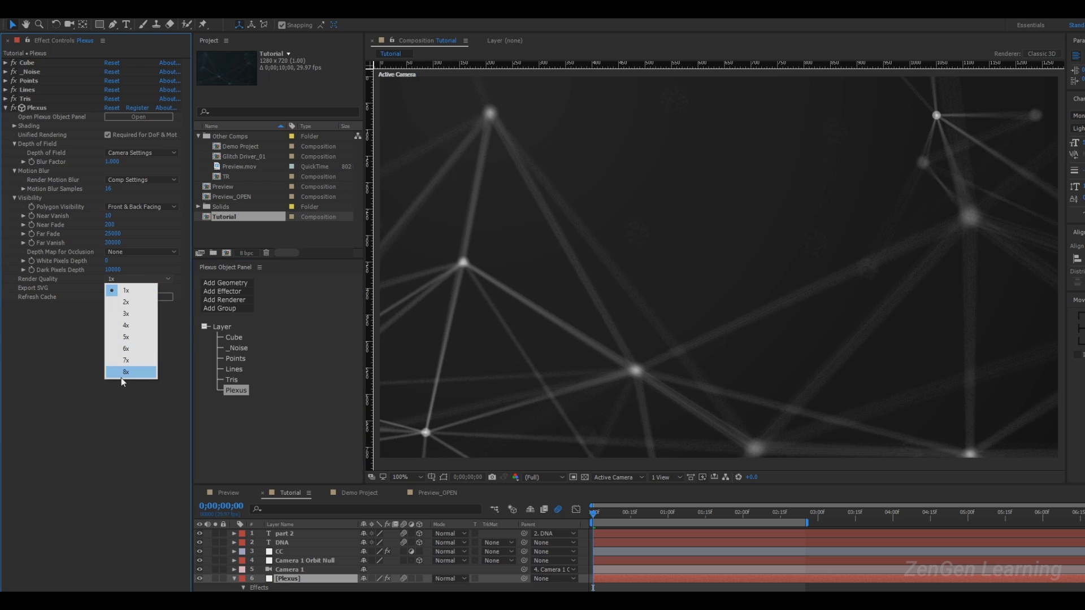
pyautogui.click(126, 349)
pyautogui.hotkey('ctrl', 's')
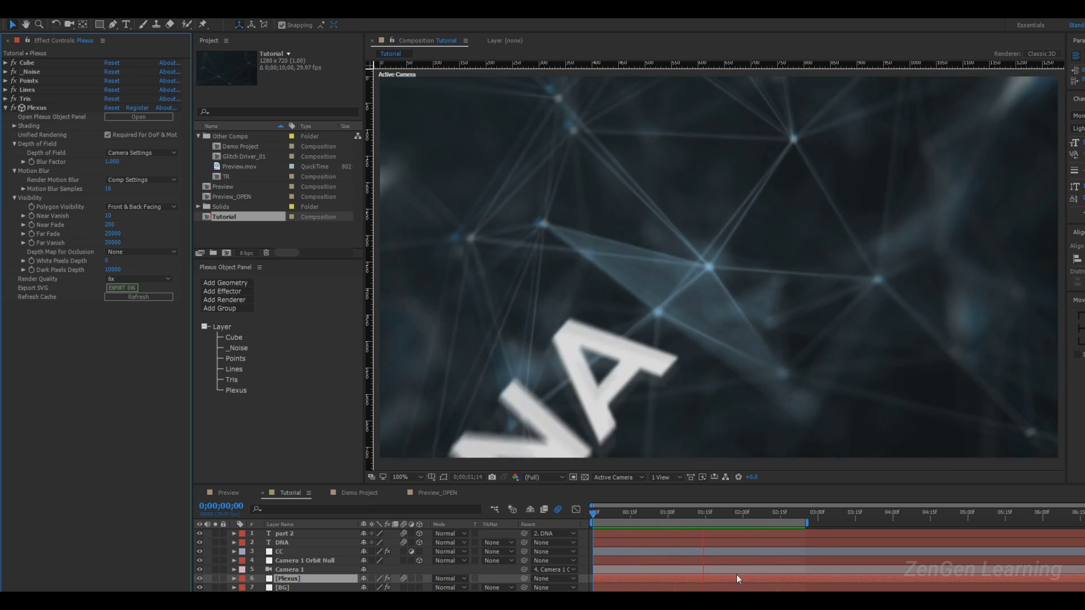
pyautogui.press('space')
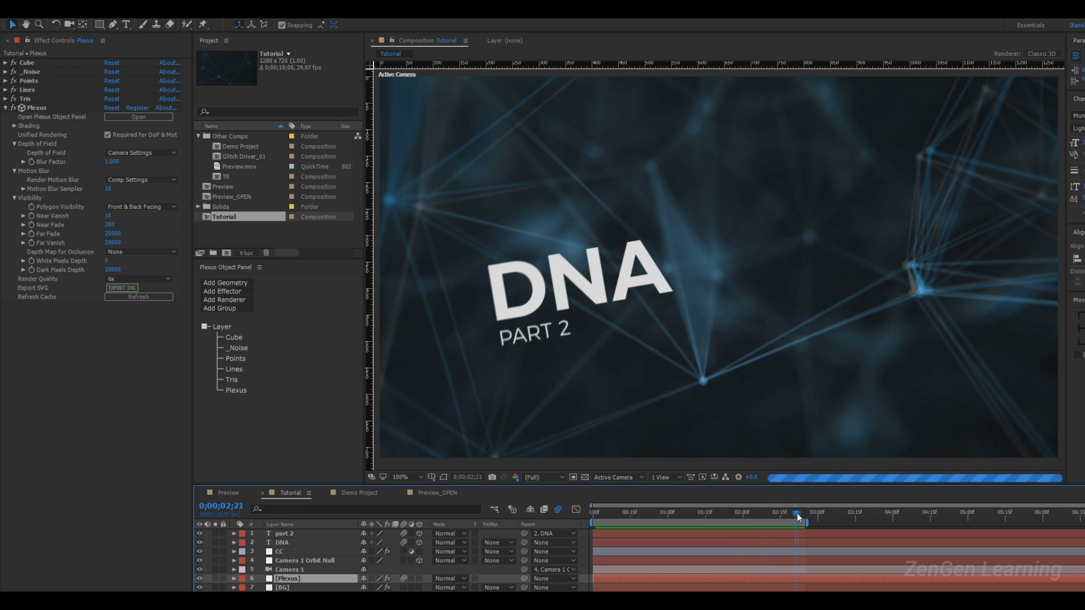
# - With the playhead at 0;00;02;24, add a composition-sized solid named Boxing and set its scale to 100, 80%
pyautogui.moveTo(797, 513); pyautogui.dragTo(803, 513)
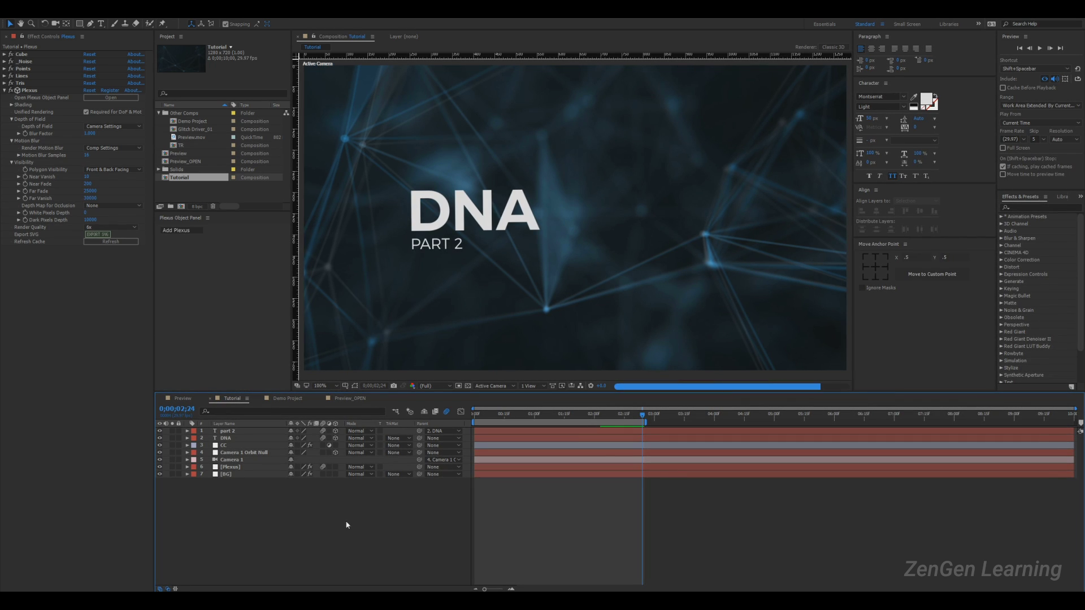
pyautogui.rightClick(346, 525)
pyautogui.moveTo(395, 440)
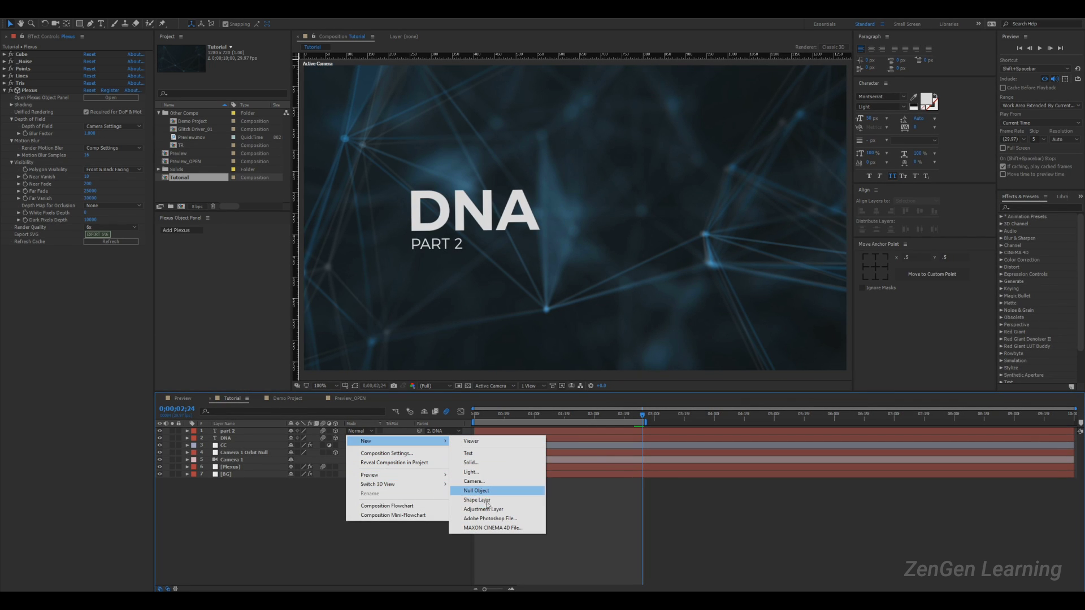
pyautogui.click(469, 462)
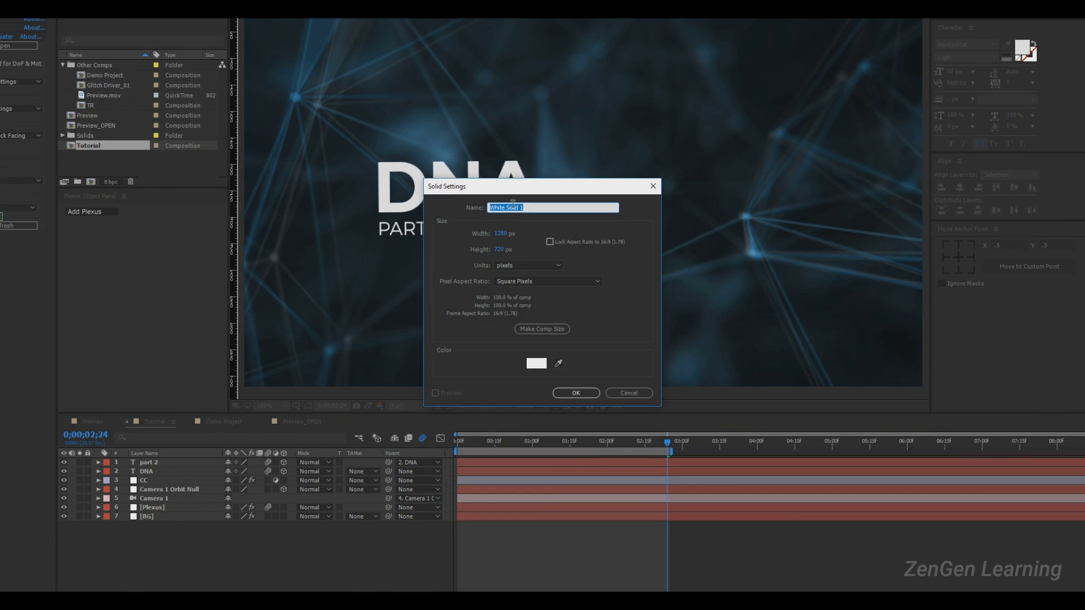
pyautogui.press('Return')
pyautogui.press('s')
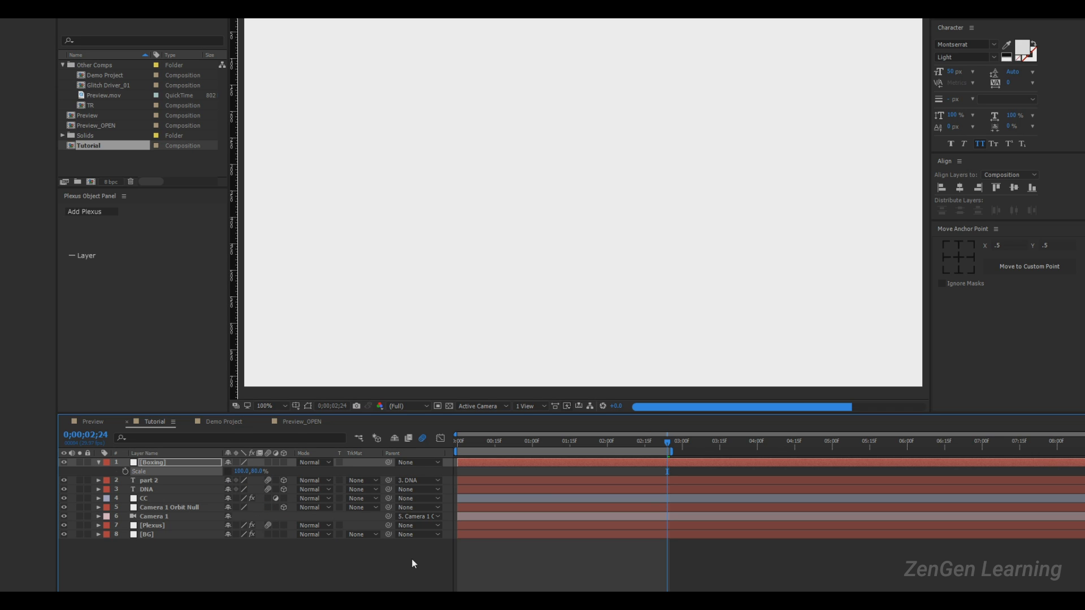
pyautogui.press('s')
# - Set the Boxing layer's blend mode to Stencil Alpha and lock the layer
pyautogui.click(316, 463)
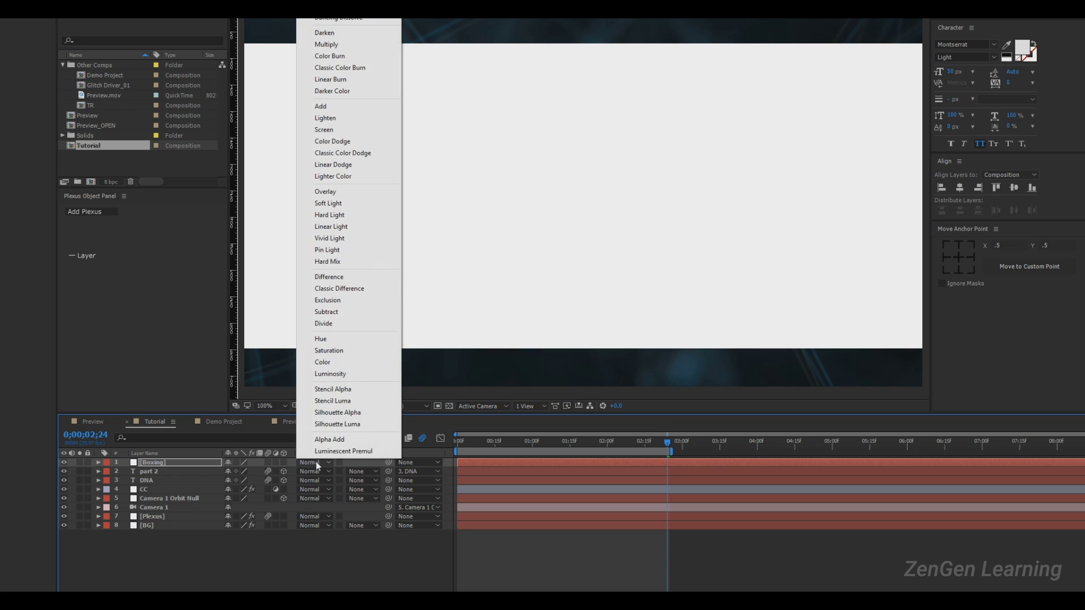
pyautogui.click(339, 390)
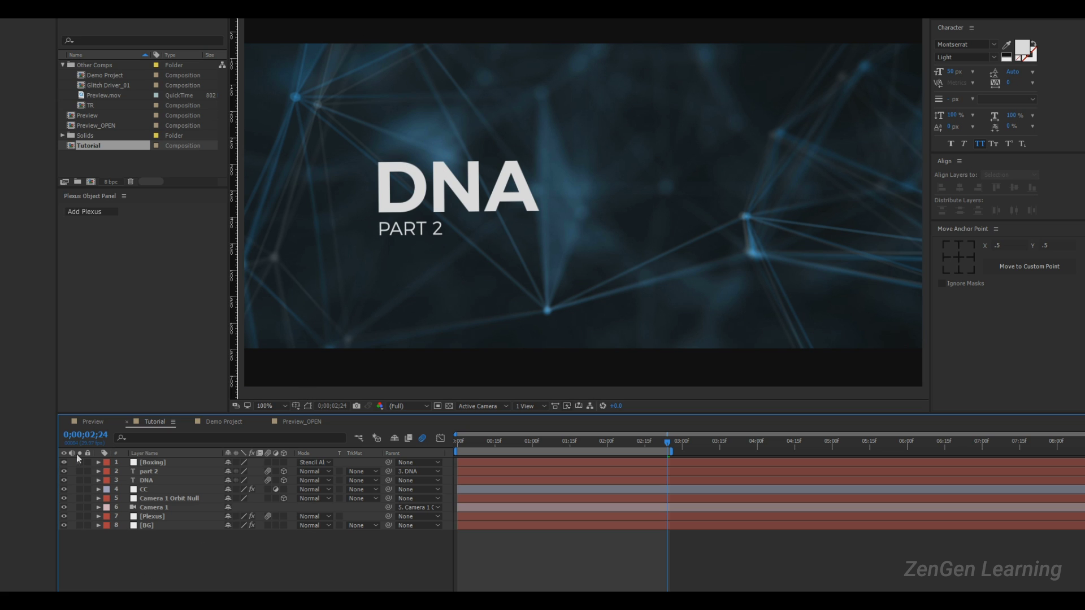
pyautogui.click(177, 467)
pyautogui.hotkey('ctrl', 'l')
# - Scrub the Preview composition to 0;00;02;13 and play it back to examine the reference look
pyautogui.click(93, 422)
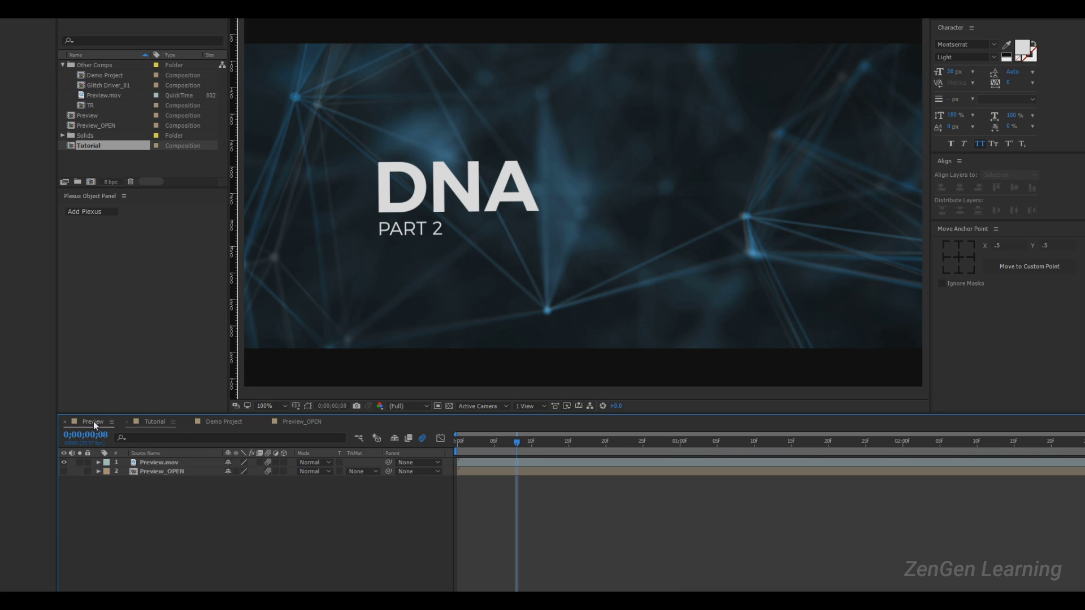
pyautogui.moveTo(528, 441); pyautogui.dragTo(999, 458)
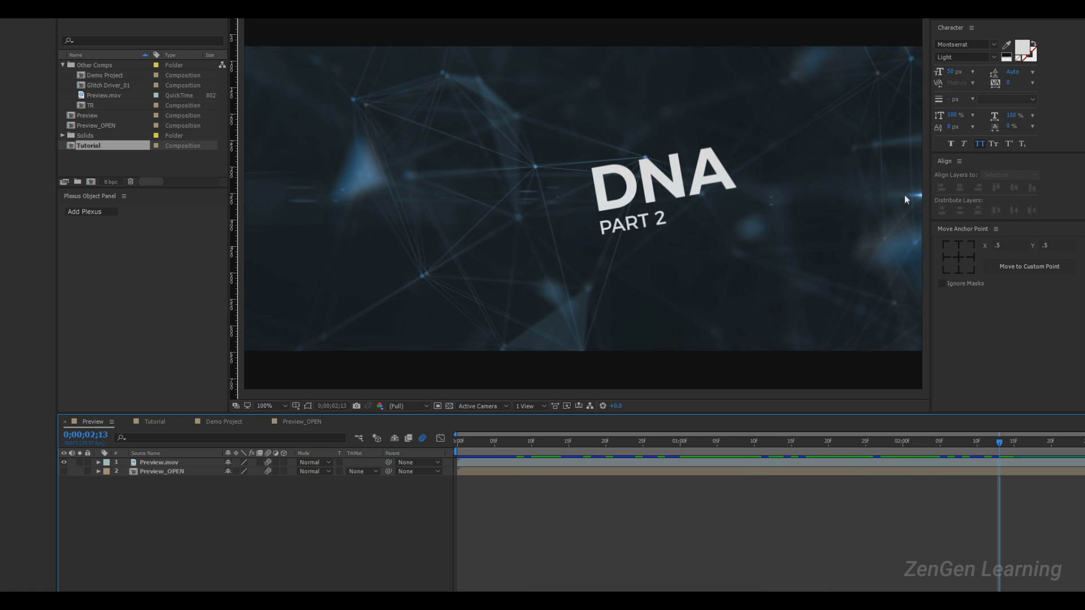
pyautogui.press('space')
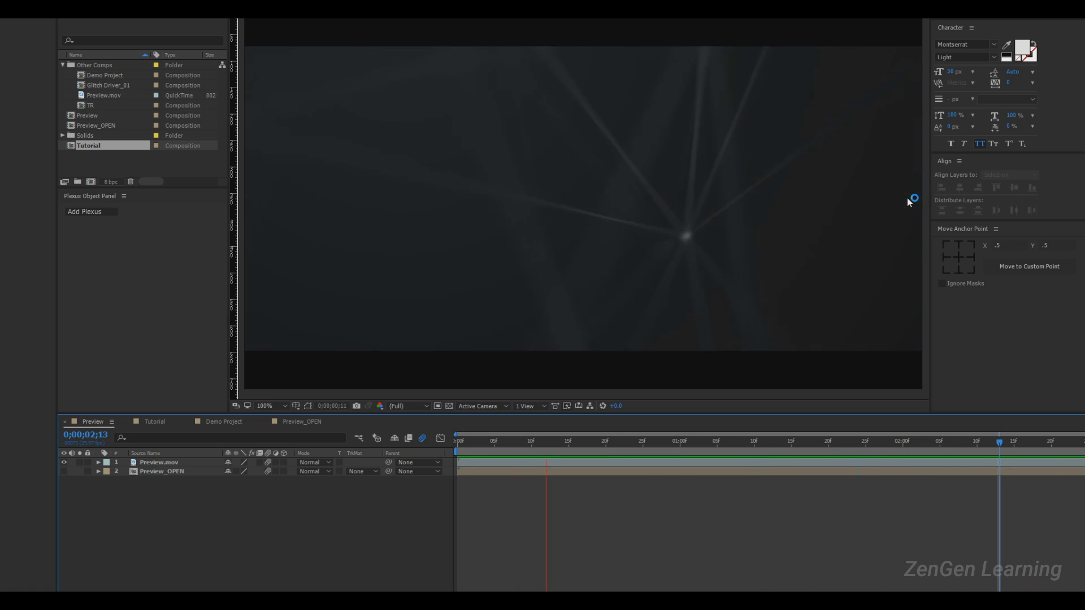
pyautogui.press('space')
# - Return to the Tutorial composition and create a composition-sized white solid named Flare
pyautogui.click(154, 421)
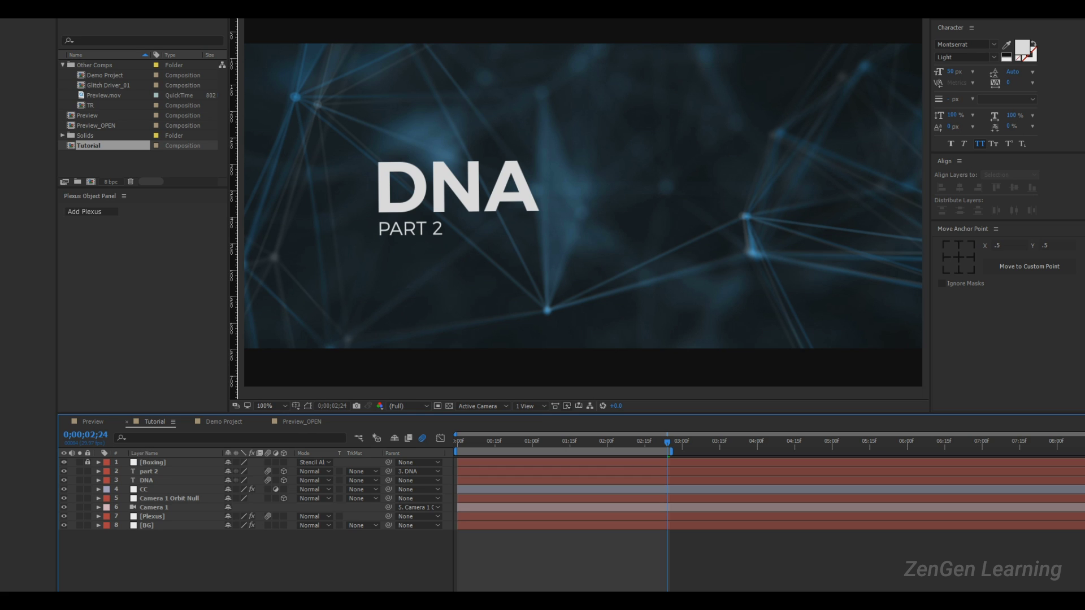
pyautogui.hotkey('ctrl', 'y')
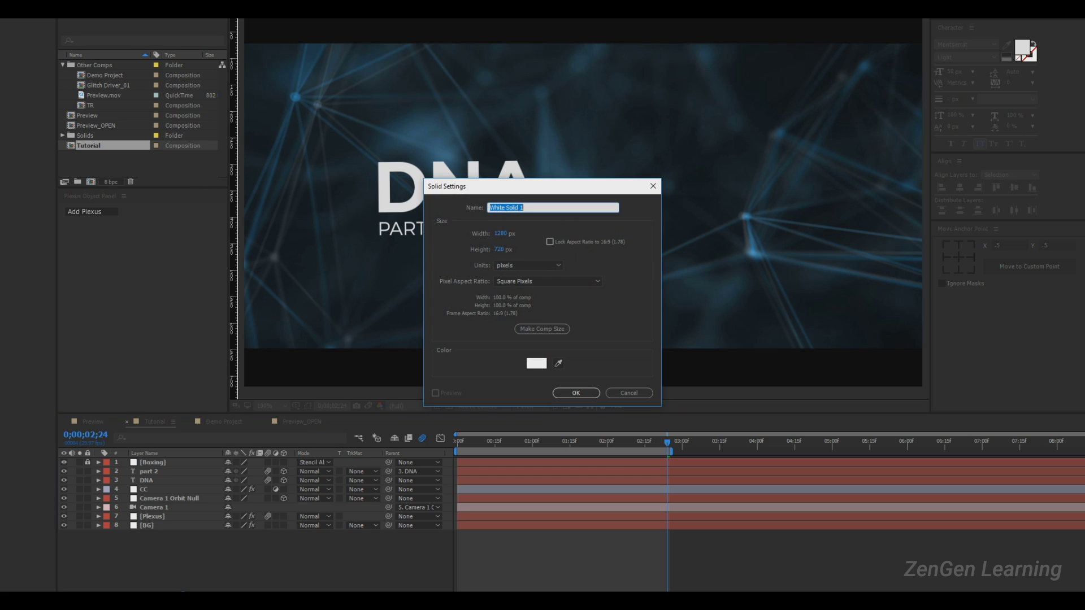
pyautogui.write('Flare')
pyautogui.press('Return')
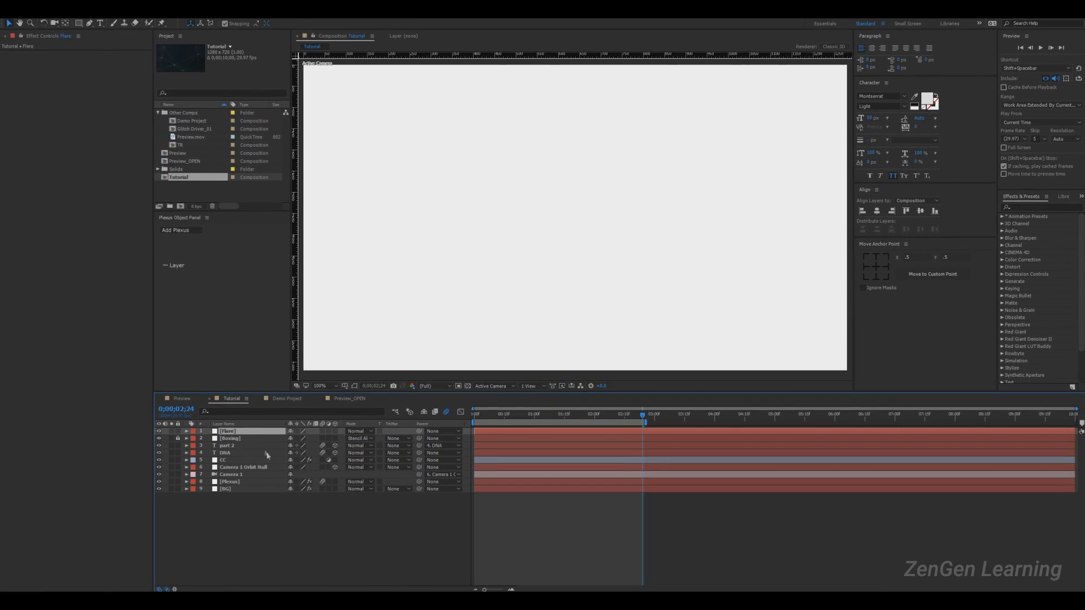
# - Apply the Video Copilot Optical Flares effect to the Flare solid and open the effect's options
pyautogui.scroll(-3, 1045, 317)
pyautogui.click(1001, 379)
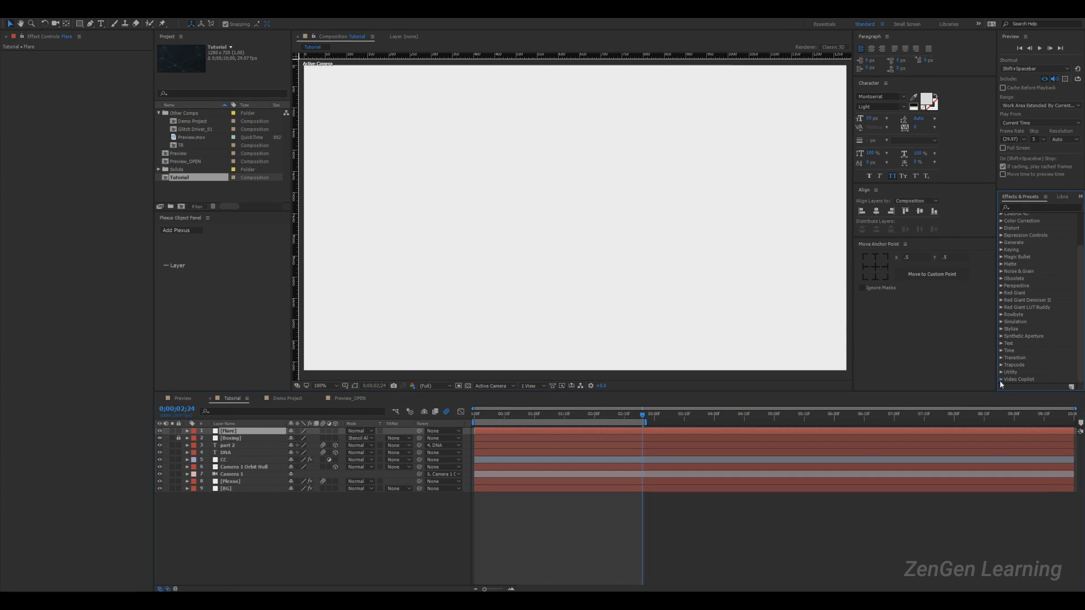
pyautogui.scroll(-1, 1002, 381)
pyautogui.moveTo(1029, 380); pyautogui.dragTo(664, 335)
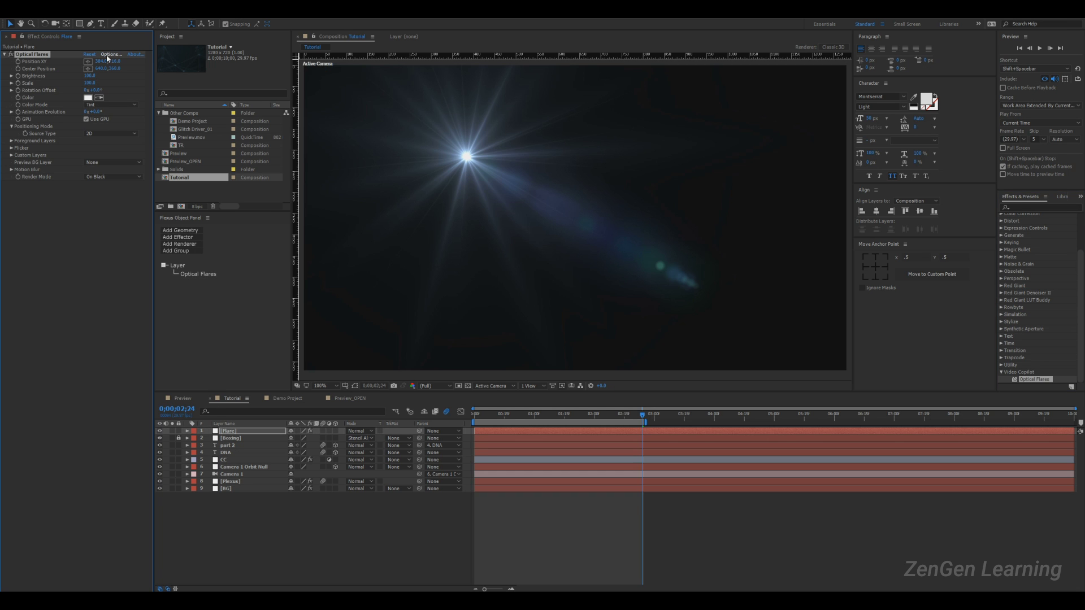
pyautogui.click(107, 55)
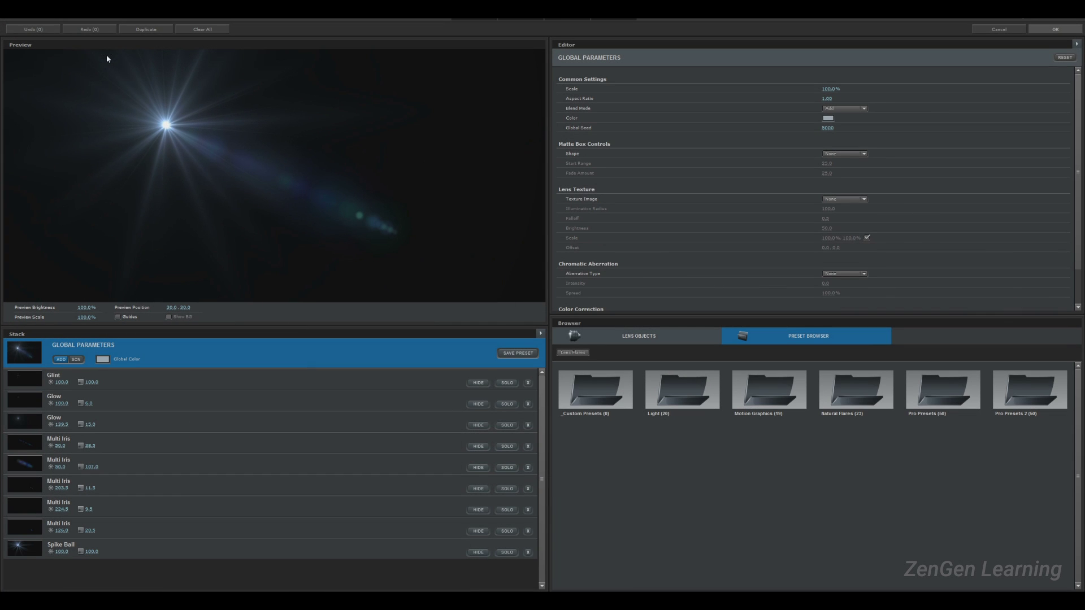
# - Load the Sektor Golden flare from the Motion Graphics presets and apply it to the Flare solid
pyautogui.doubleClick(755, 398)
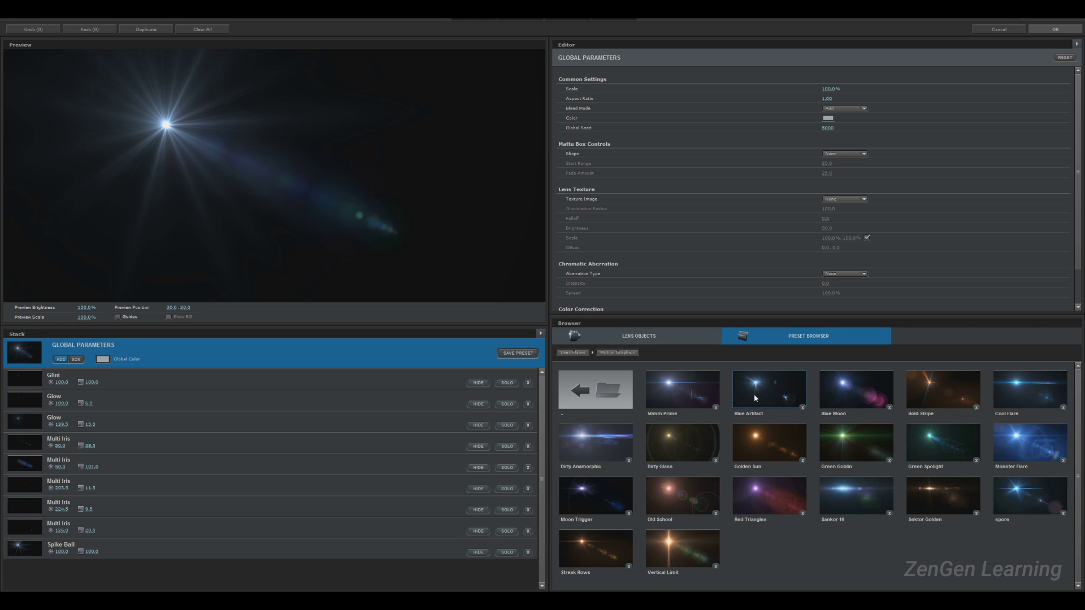
pyautogui.click(918, 520)
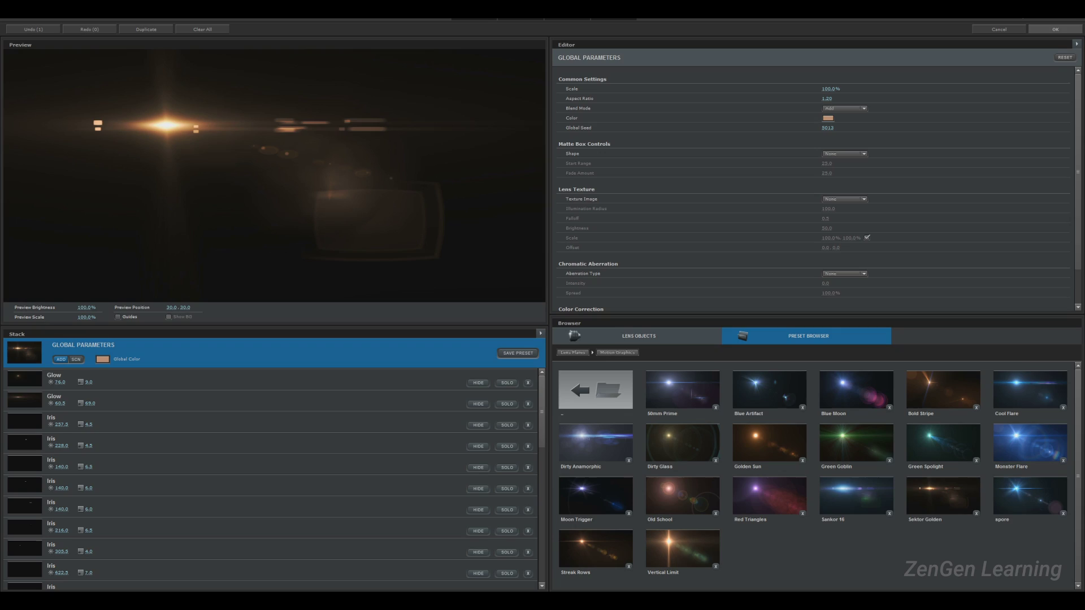
pyautogui.click(1055, 29)
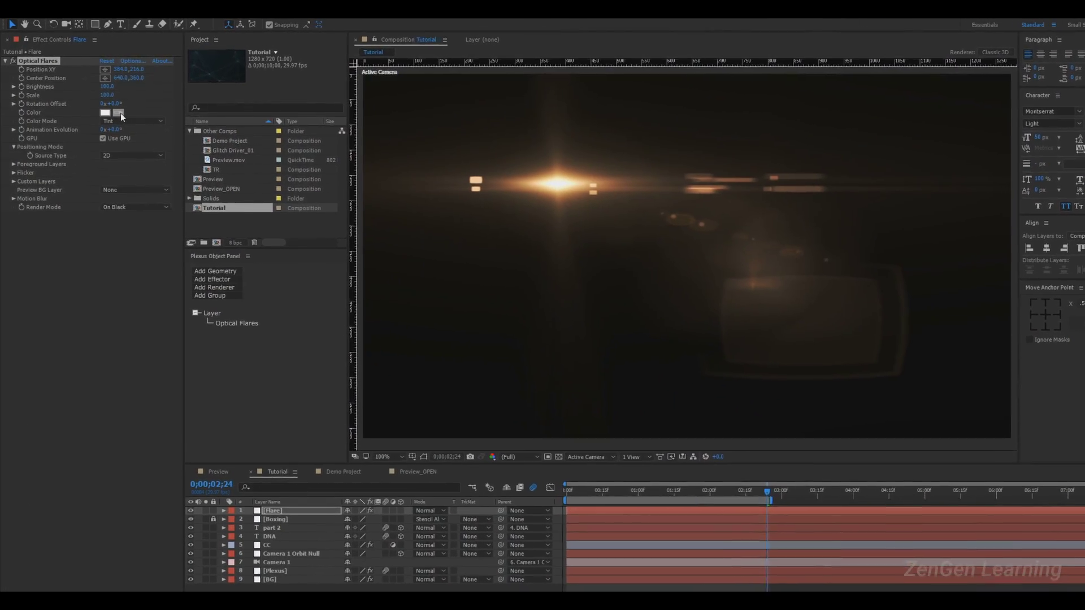
# - Set the Flare layer's blend mode to Add and move the layer below Boxing
pyautogui.click(430, 510)
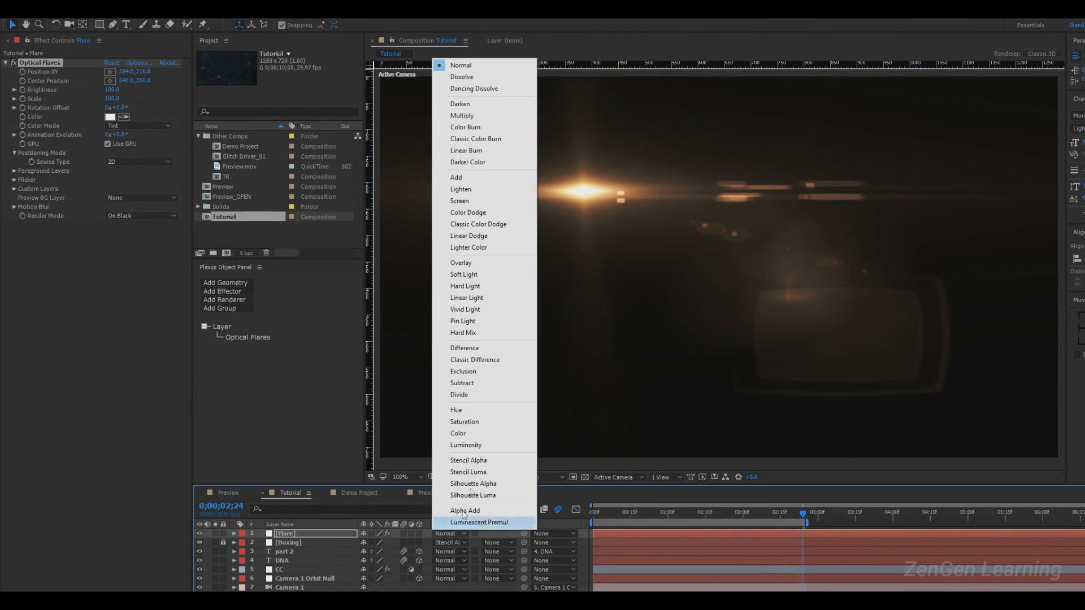
pyautogui.click(457, 177)
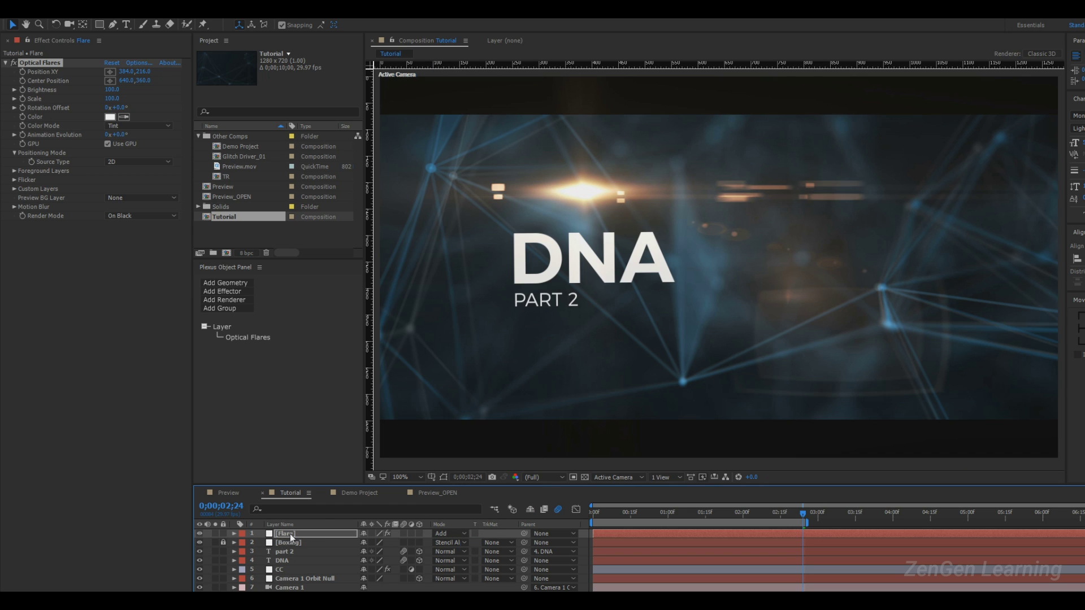
pyautogui.moveTo(290, 535); pyautogui.dragTo(289, 546)
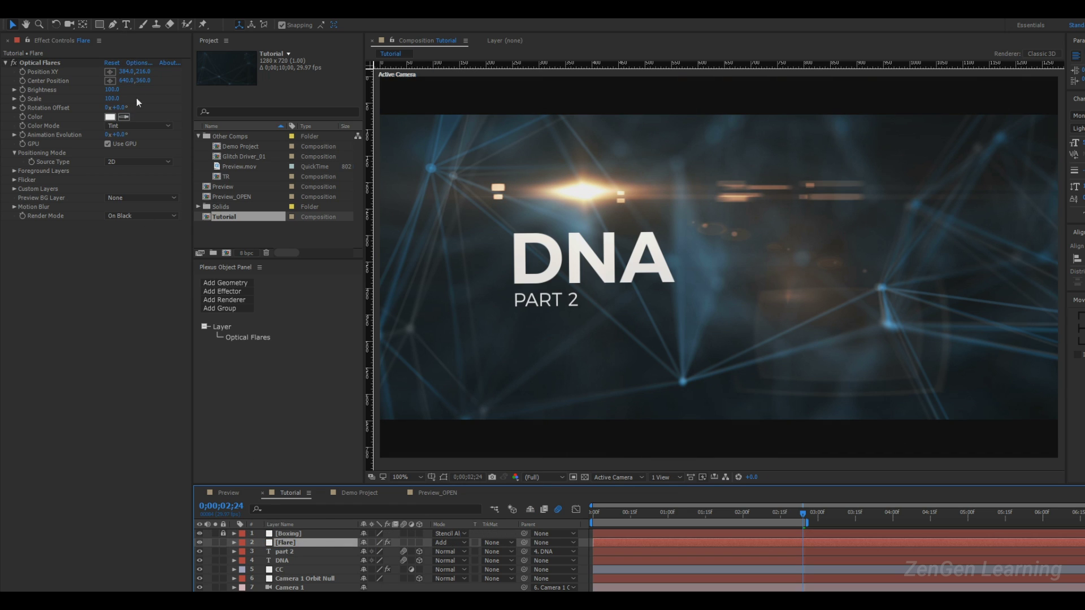
# - Tint the flare with the blue sampled from the Plexus network and set its scale to 50
pyautogui.click(124, 118)
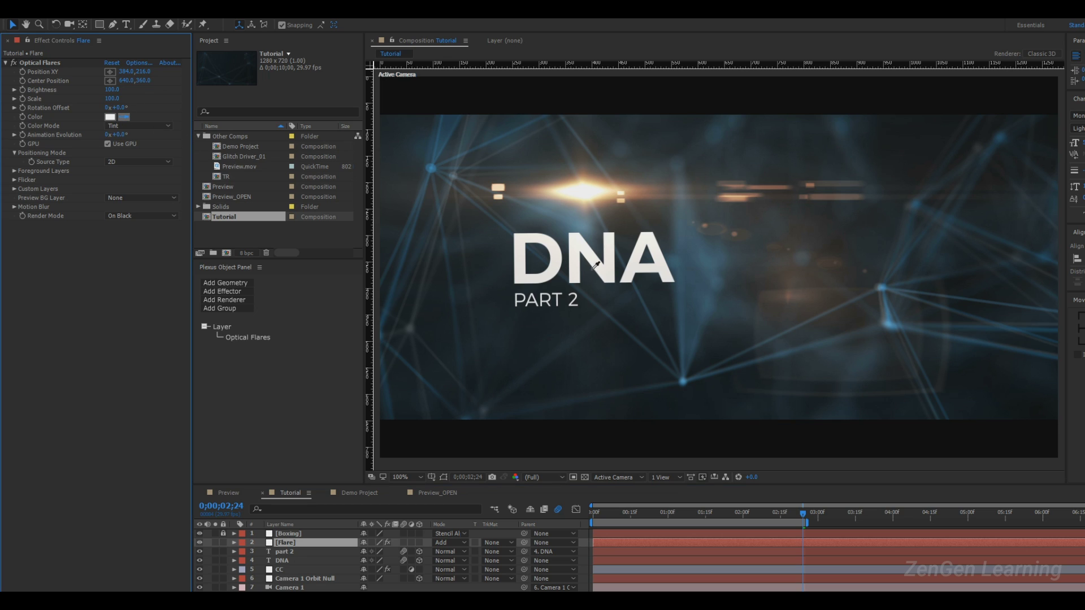
pyautogui.click(888, 303)
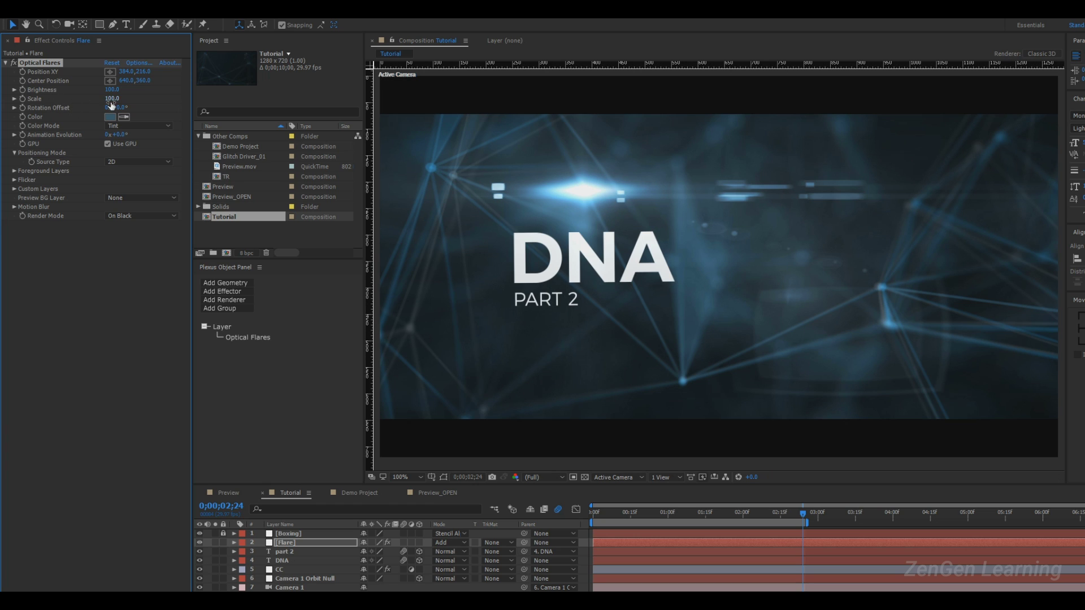
pyautogui.click(111, 100)
pyautogui.write('50')
pyautogui.press('Return')
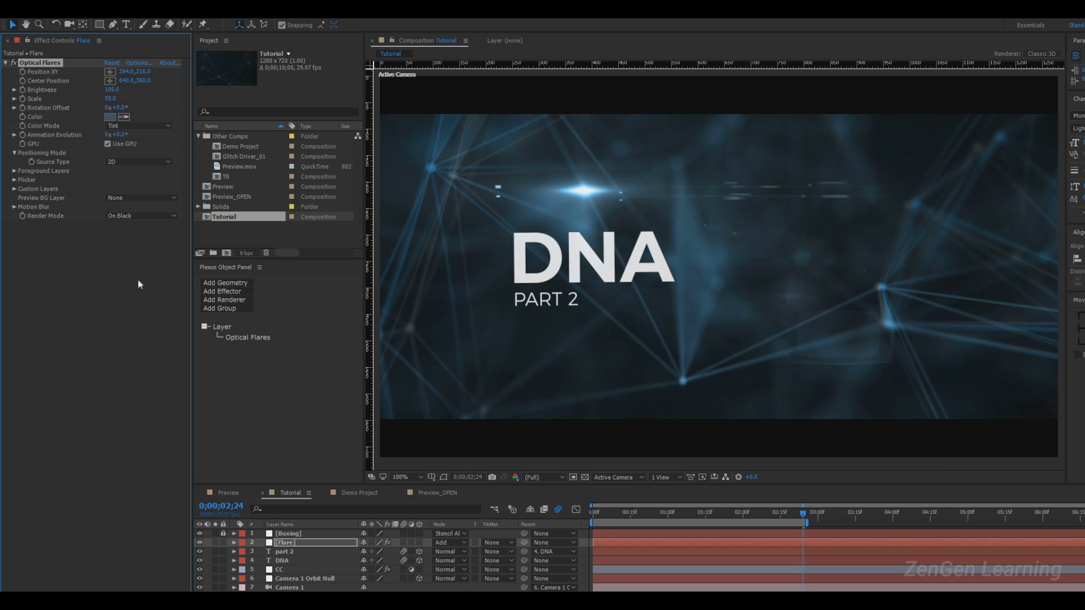
# - Position the flare at the frame's left edge, about 4, 342, and set its flicker speed to 25 and amount to 100
pyautogui.click(109, 71)
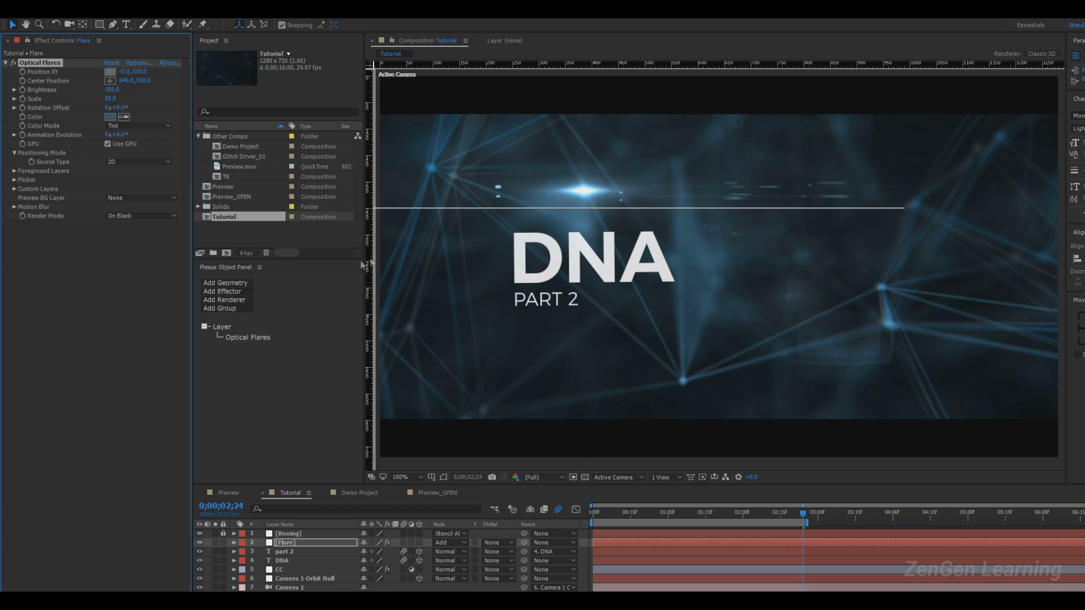
pyautogui.click(382, 257)
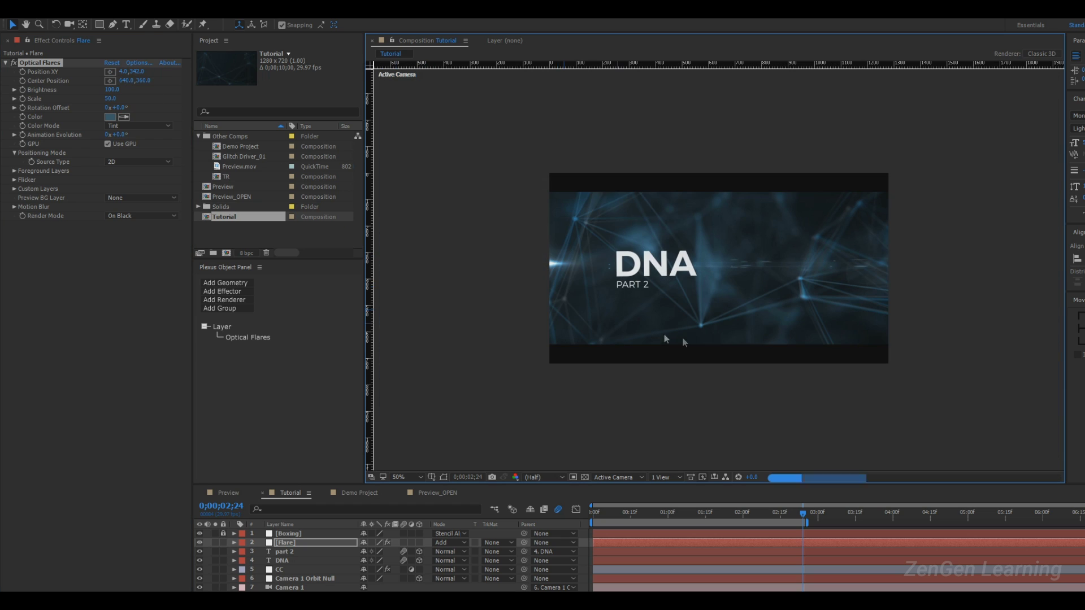
pyautogui.click(14, 179)
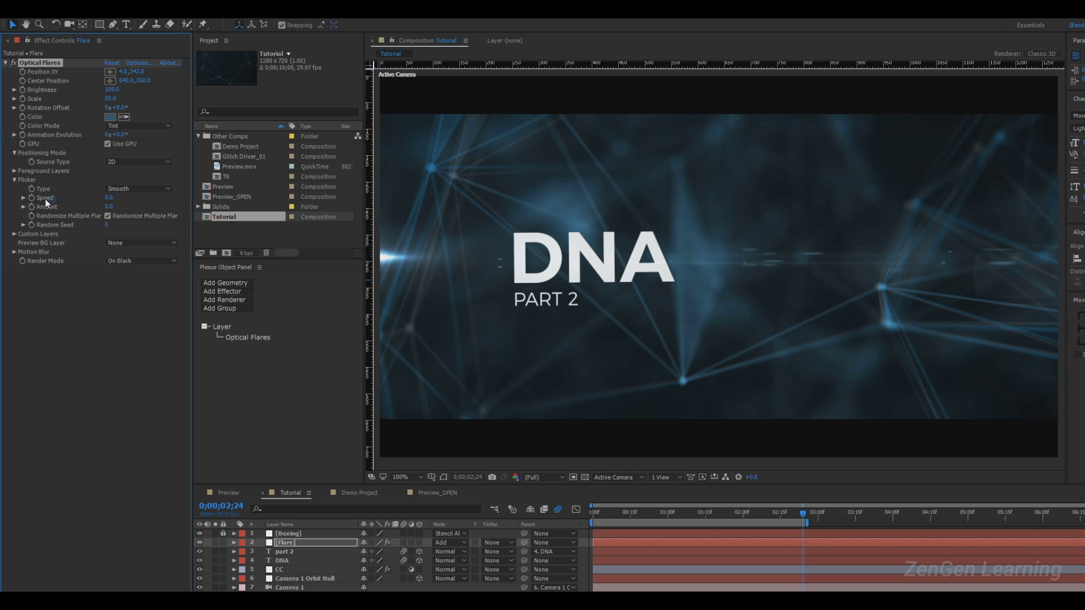
pyautogui.click(109, 197)
pyautogui.write('25')
pyautogui.press('Tab')
pyautogui.write('100')
pyautogui.press('Return')
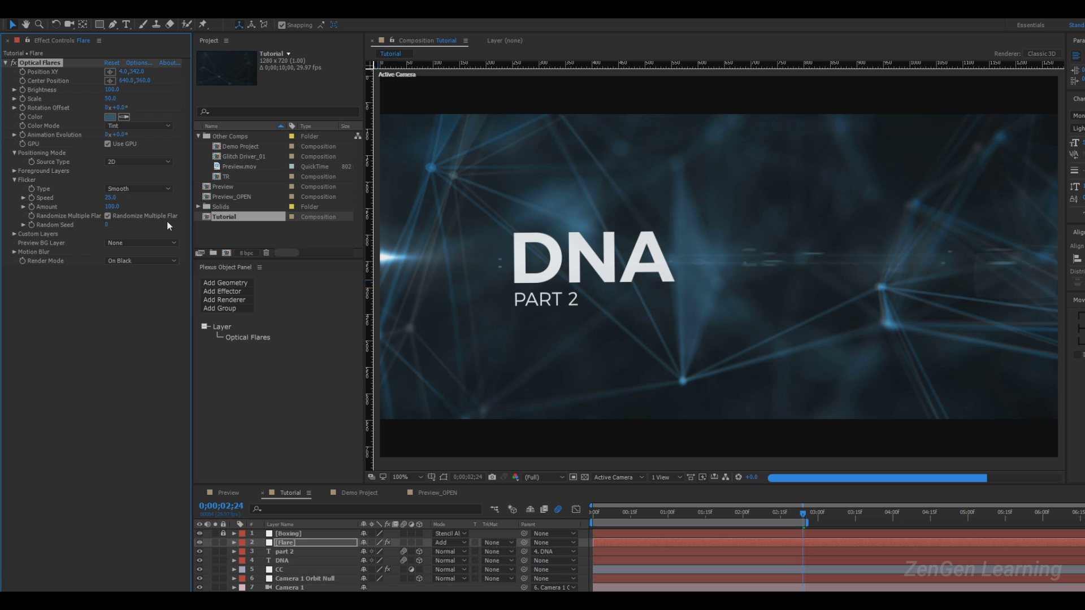
# - Keyframe the flare's scale from 0 at 0;00;00;10 to 50 at 0;00;01;10
pyautogui.click(630, 519)
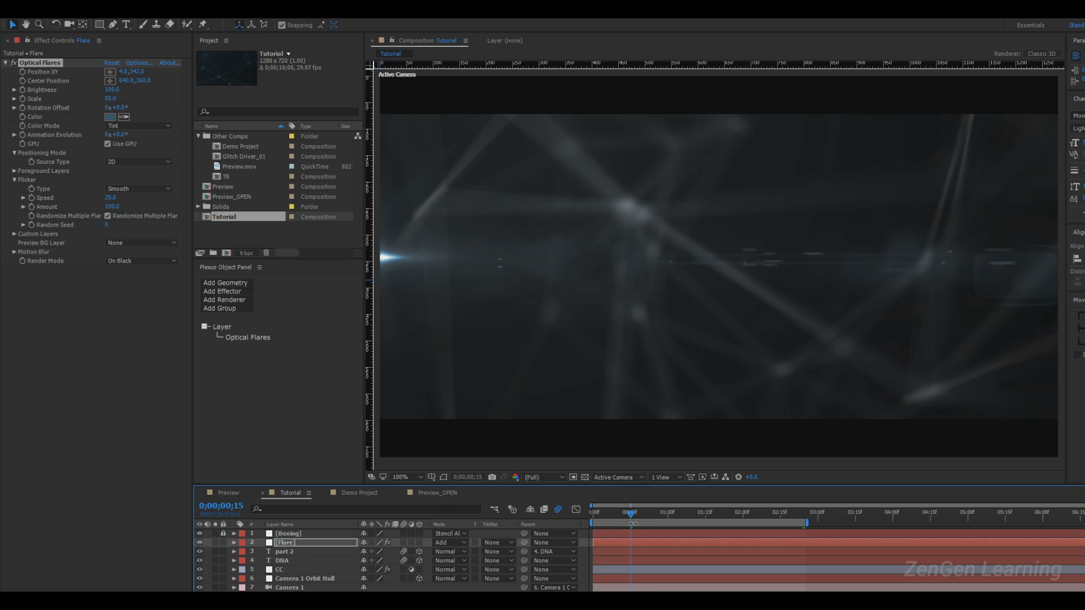
pyautogui.moveTo(633, 525); pyautogui.dragTo(617, 523)
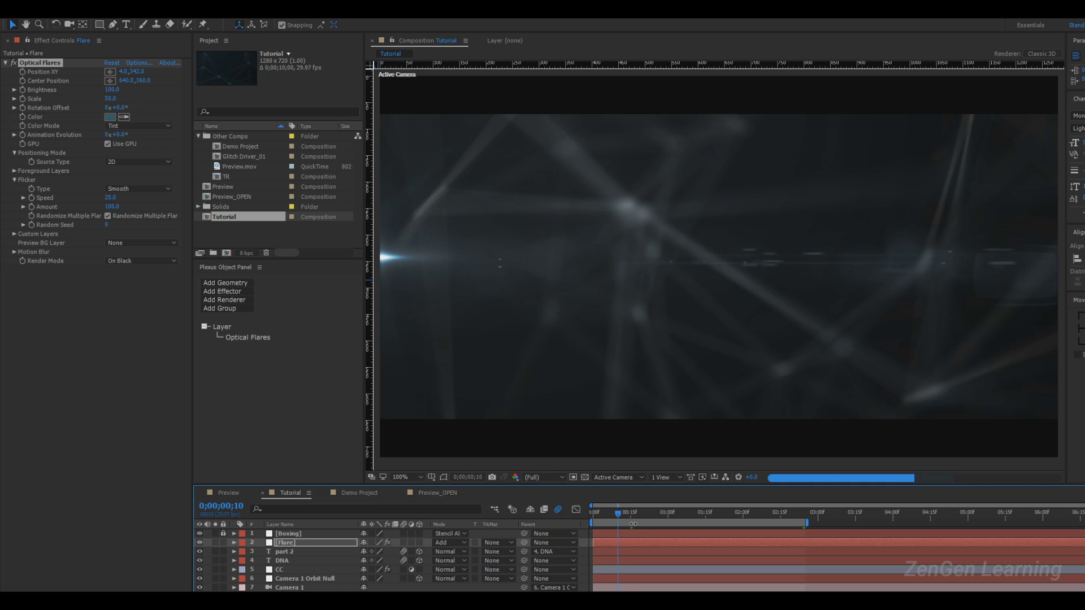
pyautogui.moveTo(110, 102); pyautogui.dragTo(22, 103)
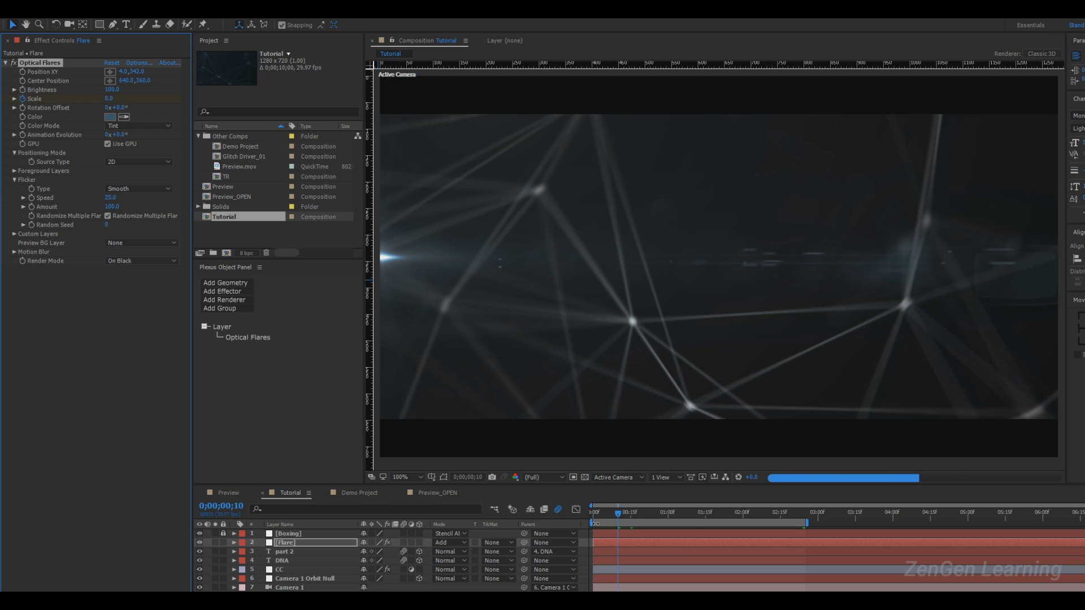
pyautogui.hotkey('shift', 'pagedown')
pyautogui.hotkey('shift', 'pagedown')
pyautogui.hotkey('shift', 'pagedown')
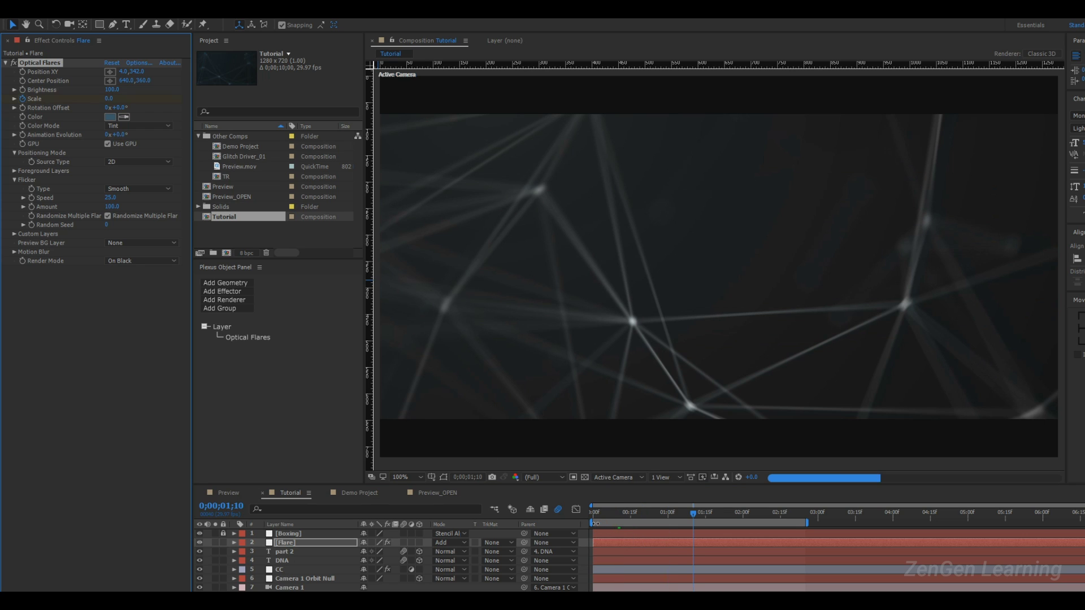
pyautogui.click(109, 98)
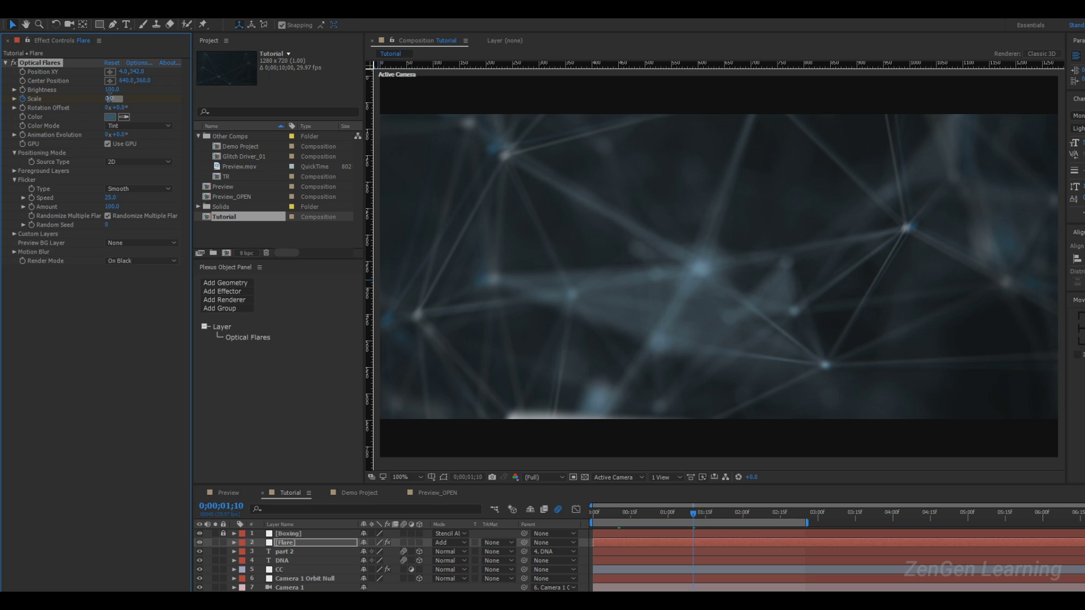
pyautogui.write('50')
pyautogui.press('Return')
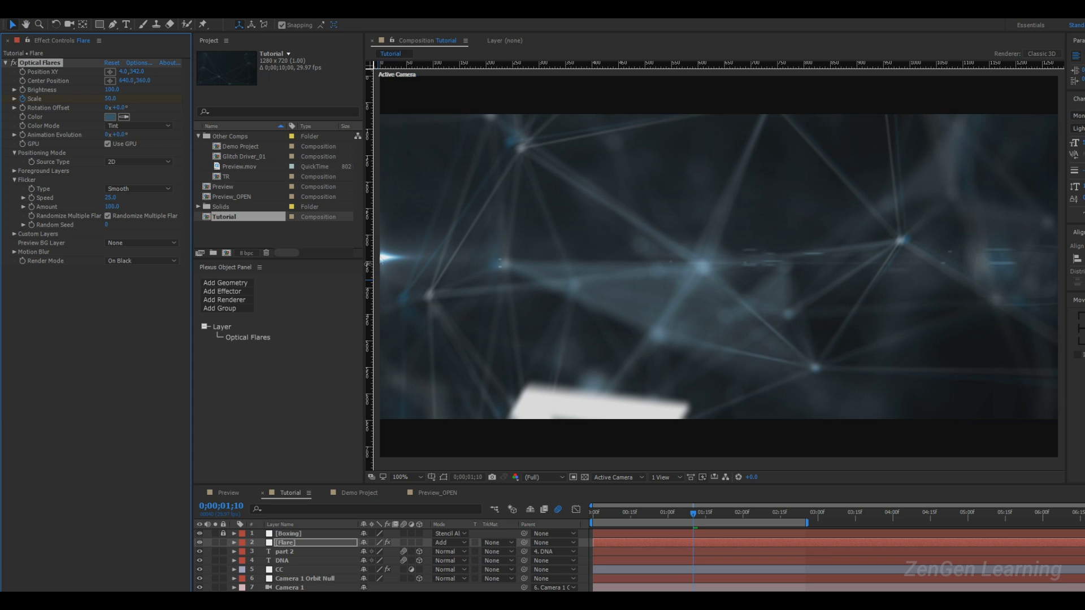
# - At 0;00;02;24, hide the Flare layer and set the Plexus effect's Render Quality to 1x
pyautogui.press('space')
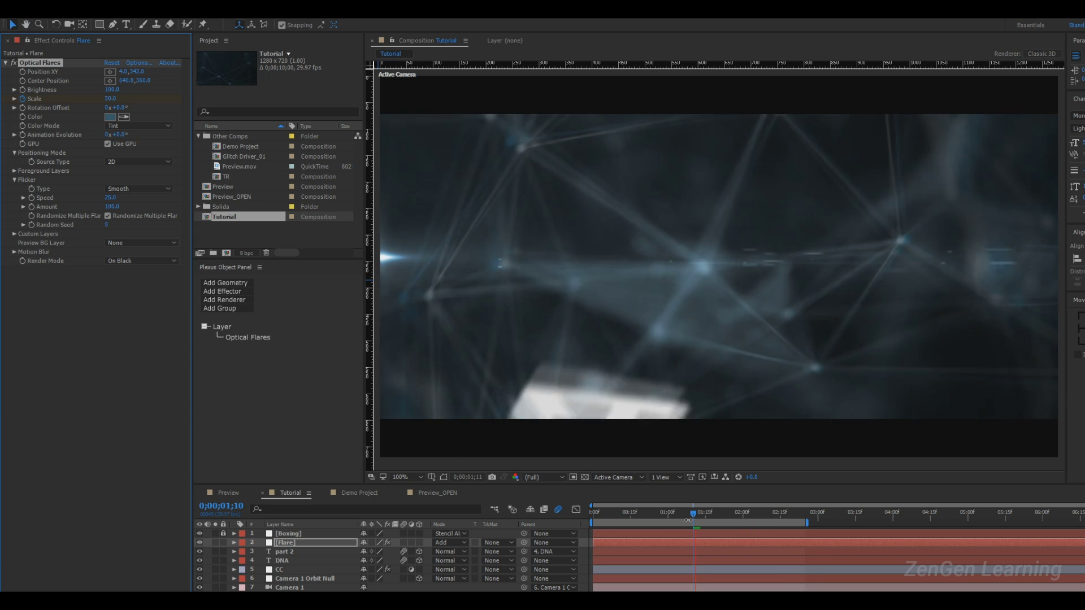
pyautogui.click(799, 529)
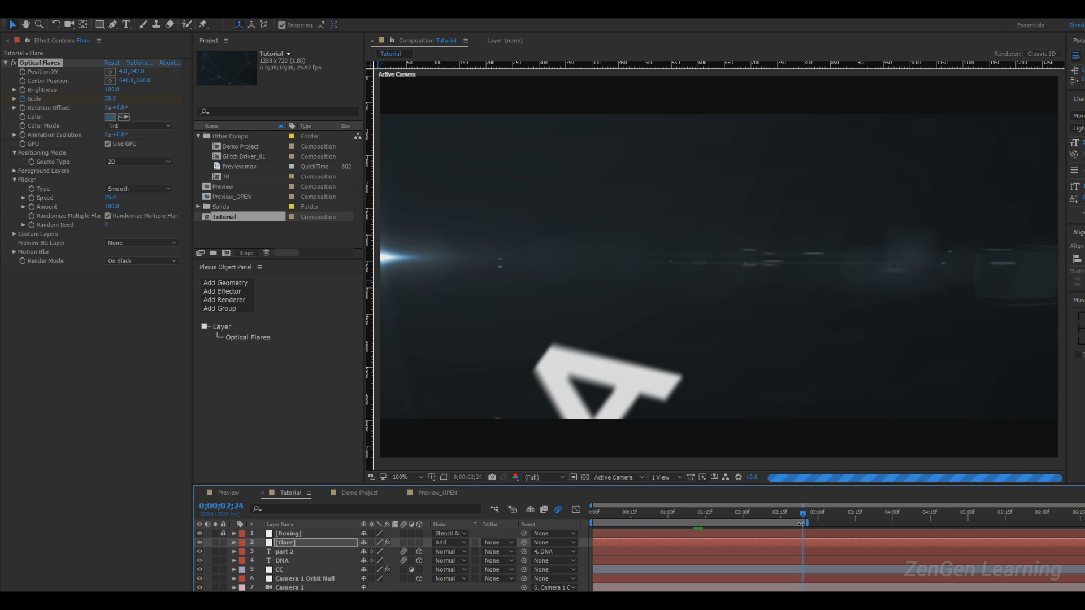
pyautogui.click(199, 542)
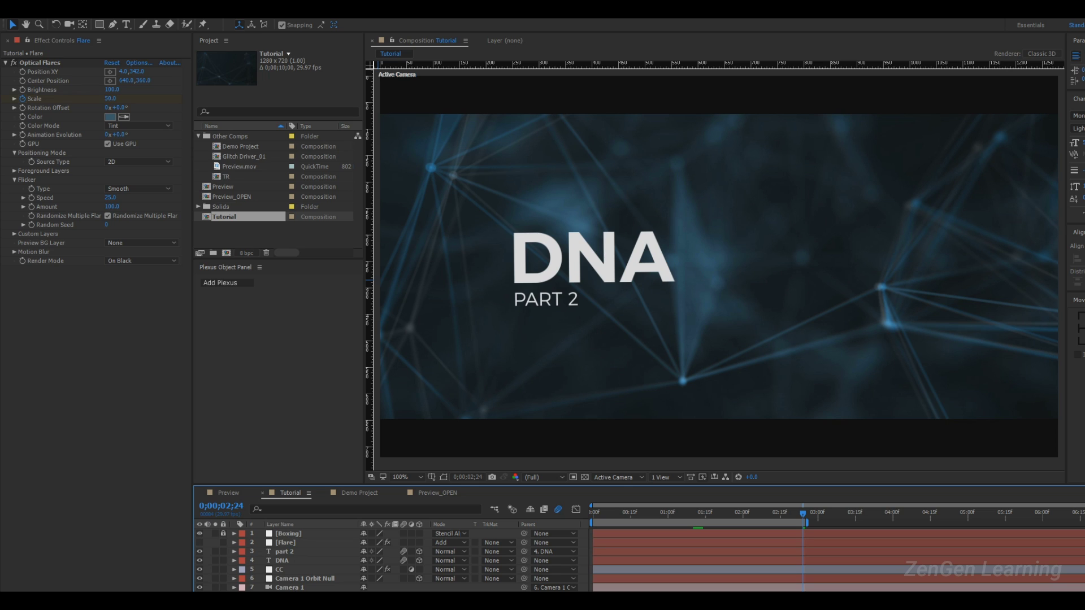
pyautogui.moveTo(450, 566); pyautogui.dragTo(452, 564)
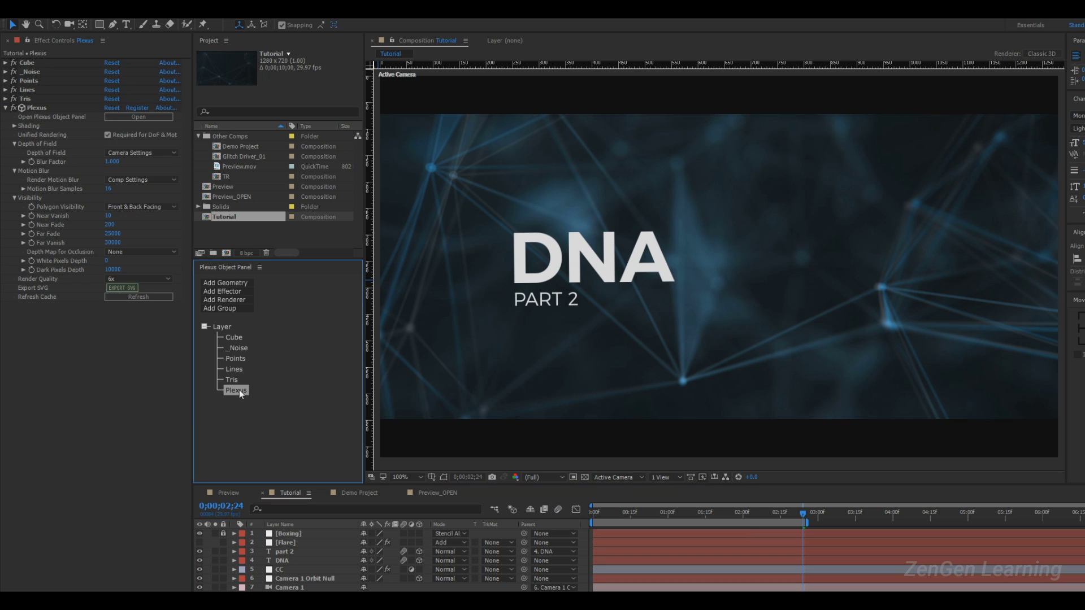
pyautogui.click(151, 280)
pyautogui.click(127, 284)
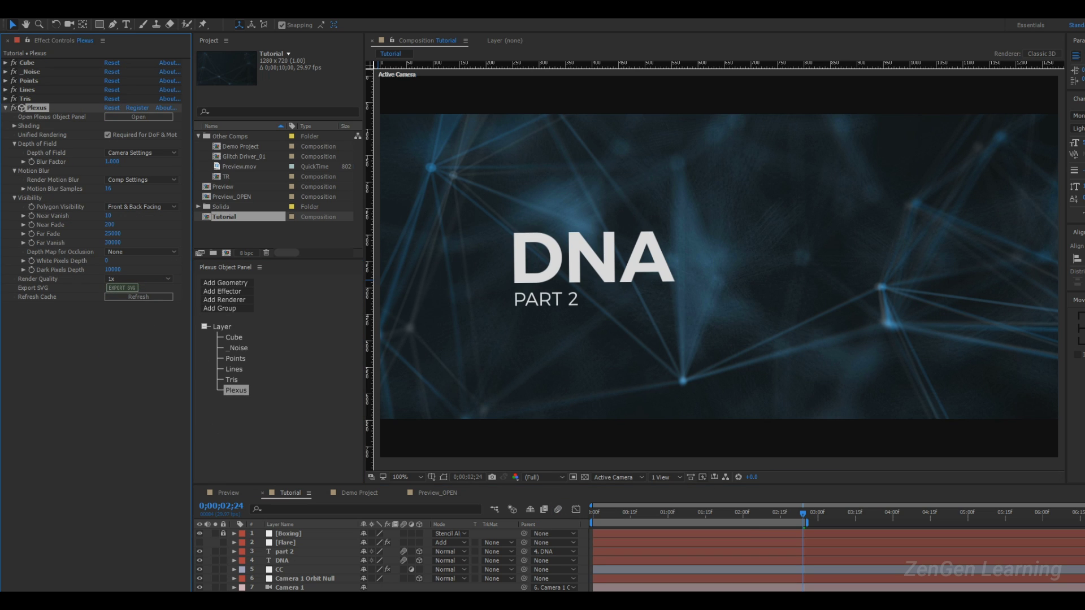
pyautogui.click(317, 544)
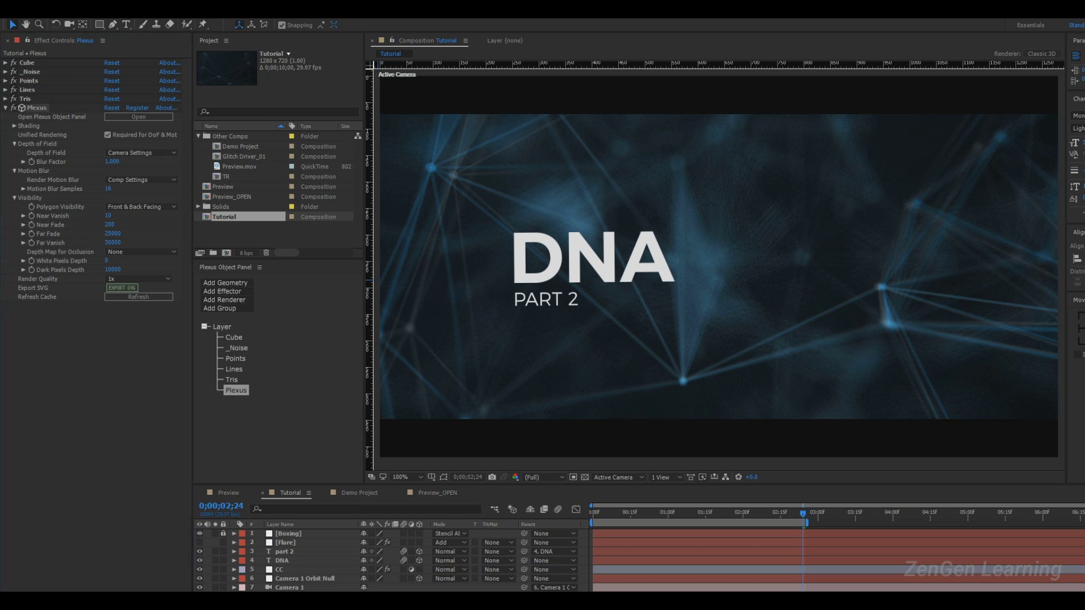
pyautogui.rightClick(316, 543)
pyautogui.press('Escape')
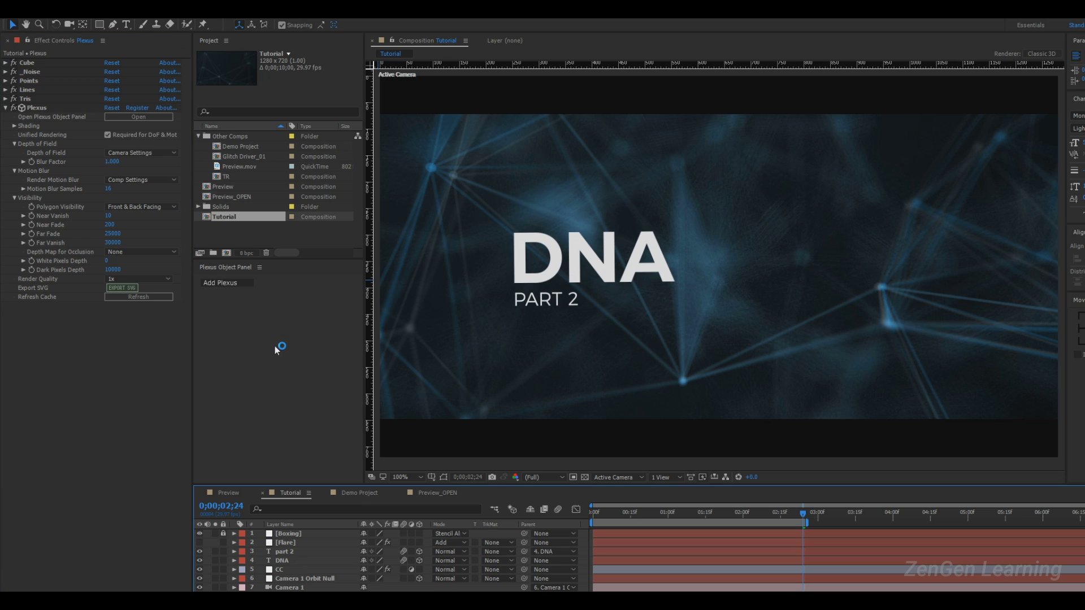
# - Enlarge the project area and create a 1280 x 720, 29.97 fps, ten-second composition named Glitch Driver
pyautogui.moveTo(269, 260); pyautogui.dragTo(293, 363)
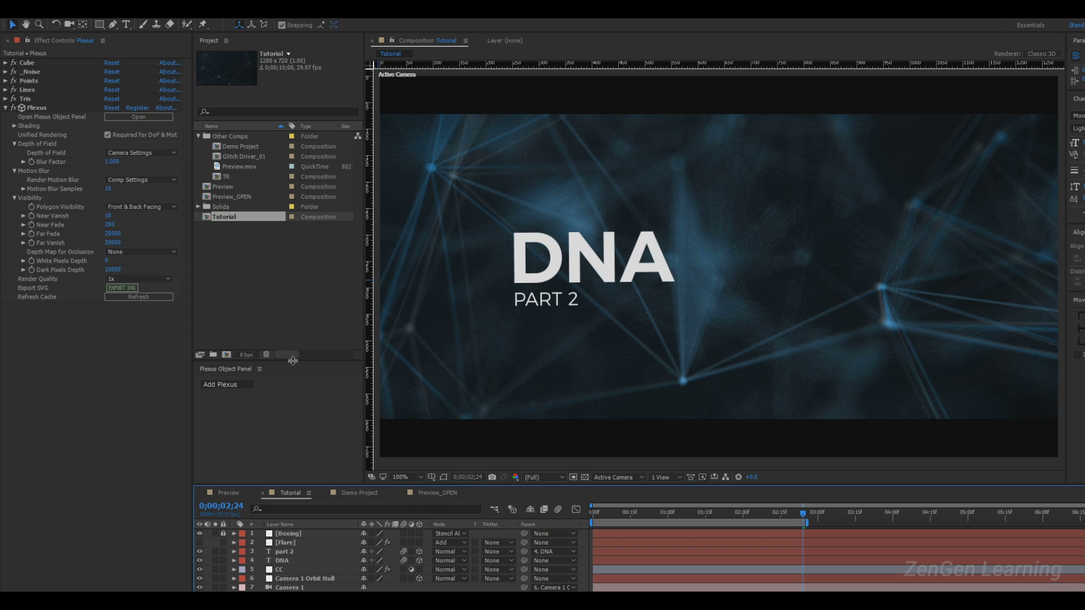
pyautogui.rightClick(266, 282)
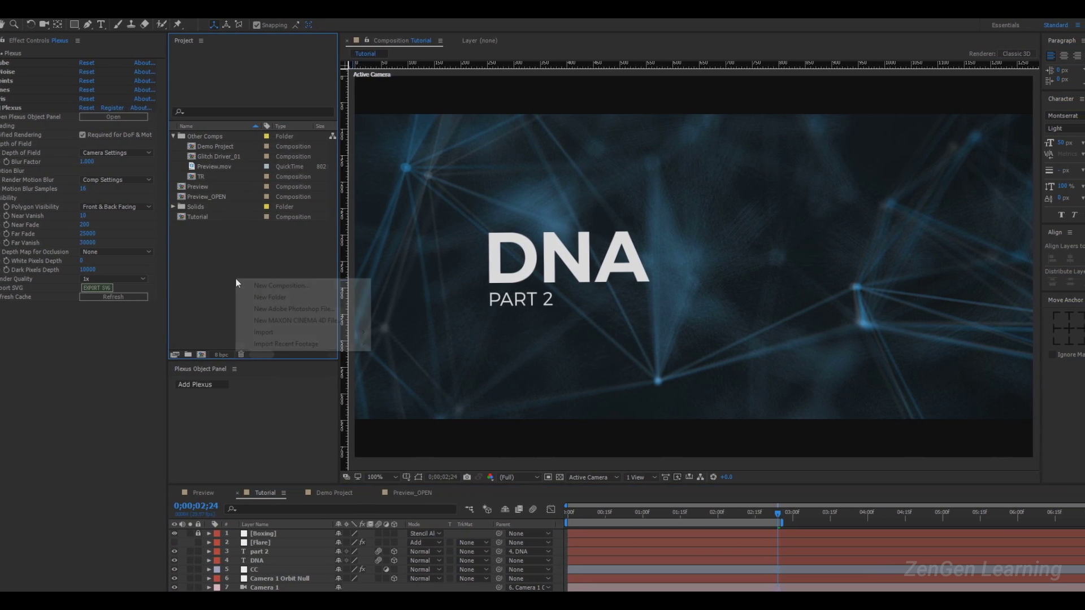
pyautogui.click(286, 284)
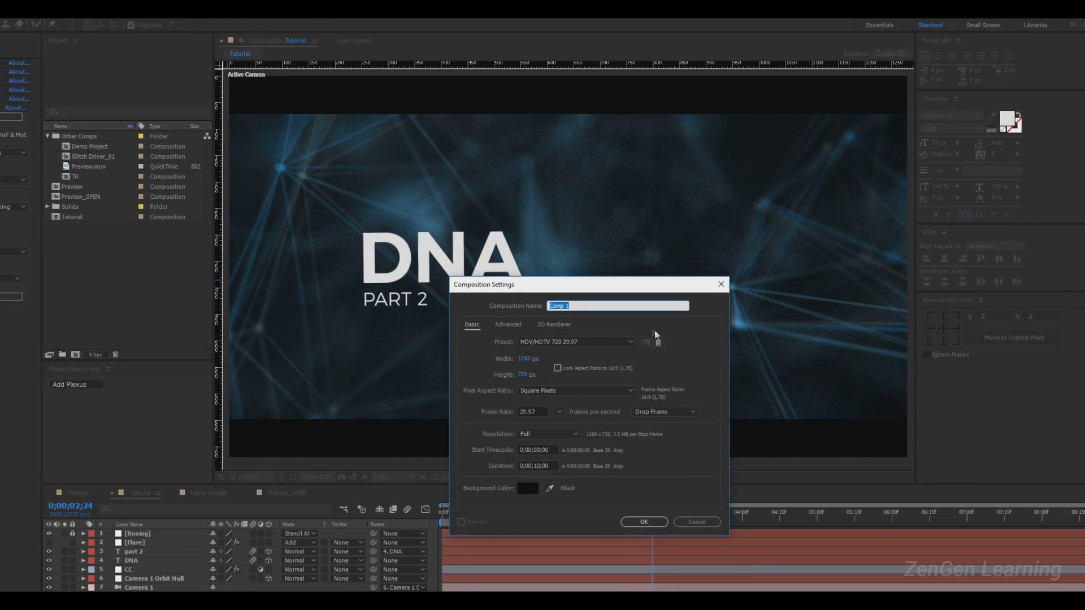
pyautogui.write('Glitch Drive')
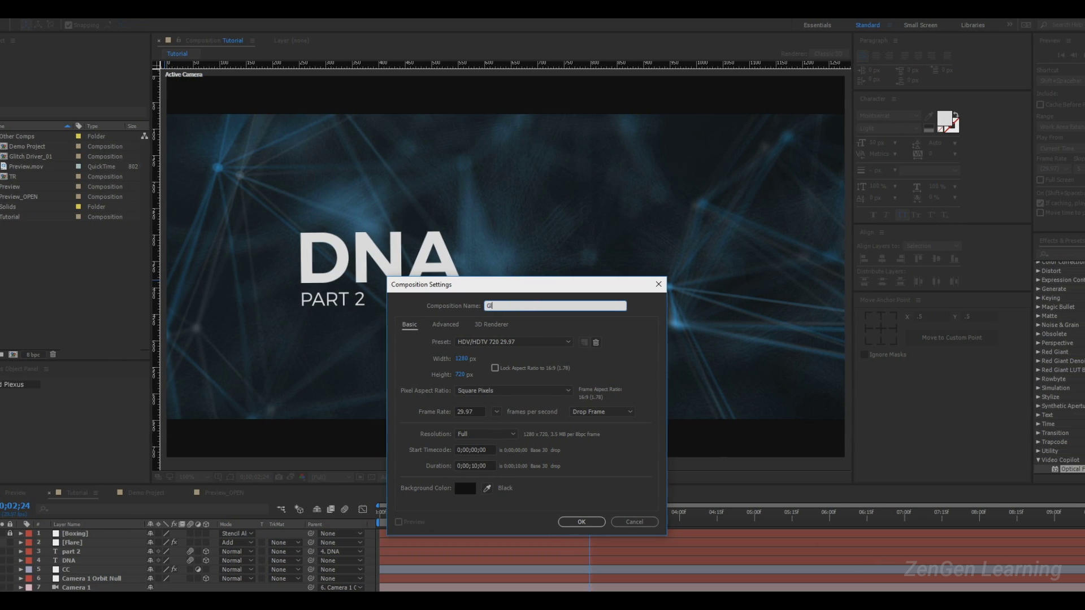
pyautogui.write('r')
pyautogui.press('Return')
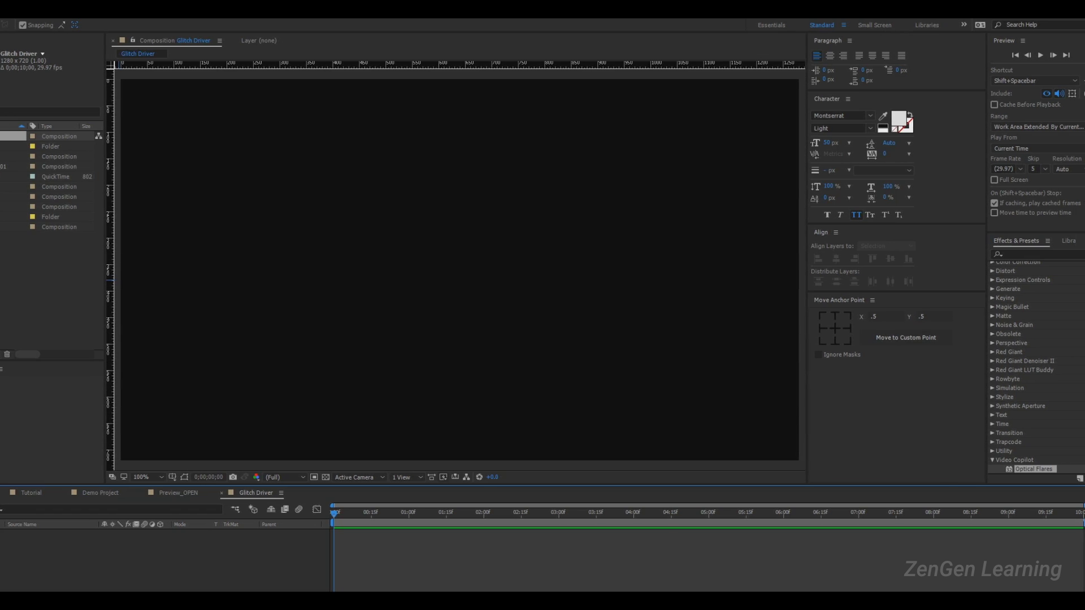
# - Add a composition-sized white solid named Fractal to the Glitch Driver composition
pyautogui.hotkey('ctrl', 'y')
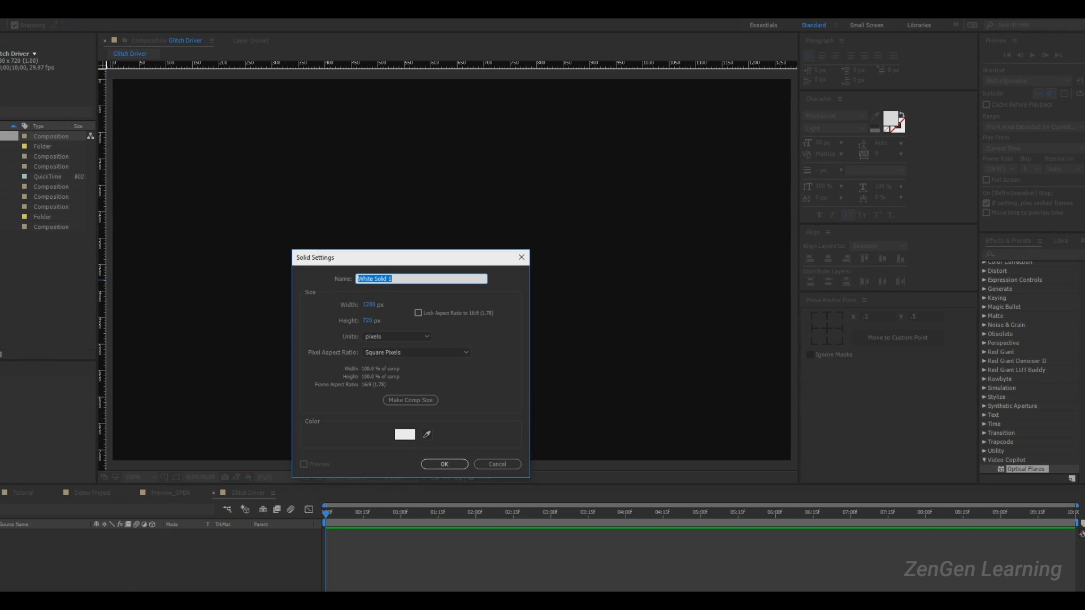
pyautogui.write('Fractal')
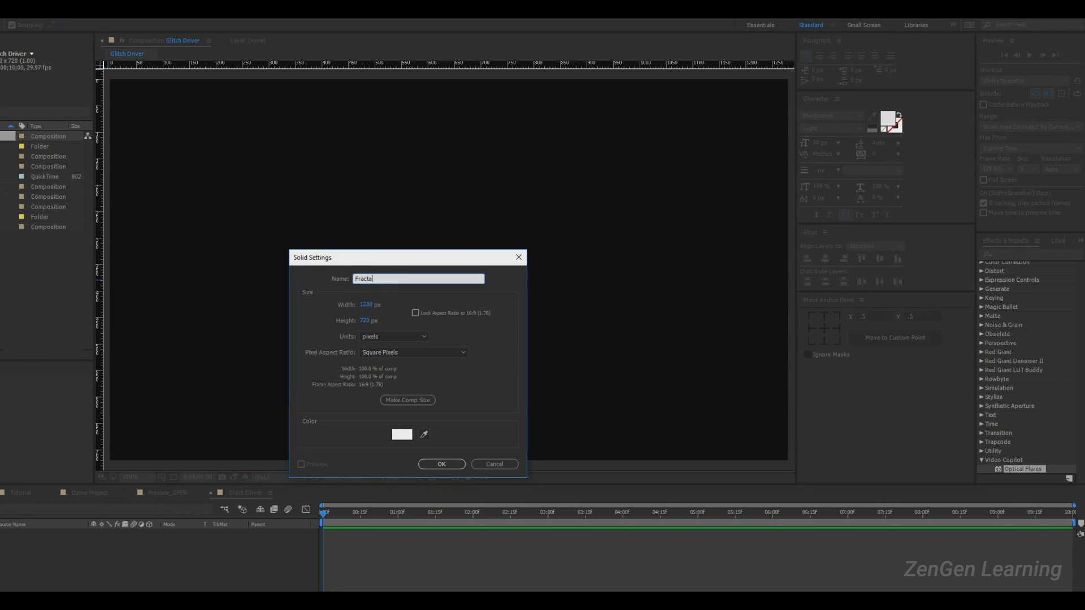
pyautogui.press('Return')
# - Apply the Fractal Noise effect to the Fractal solid and set its noise type to Block
pyautogui.click(1019, 255)
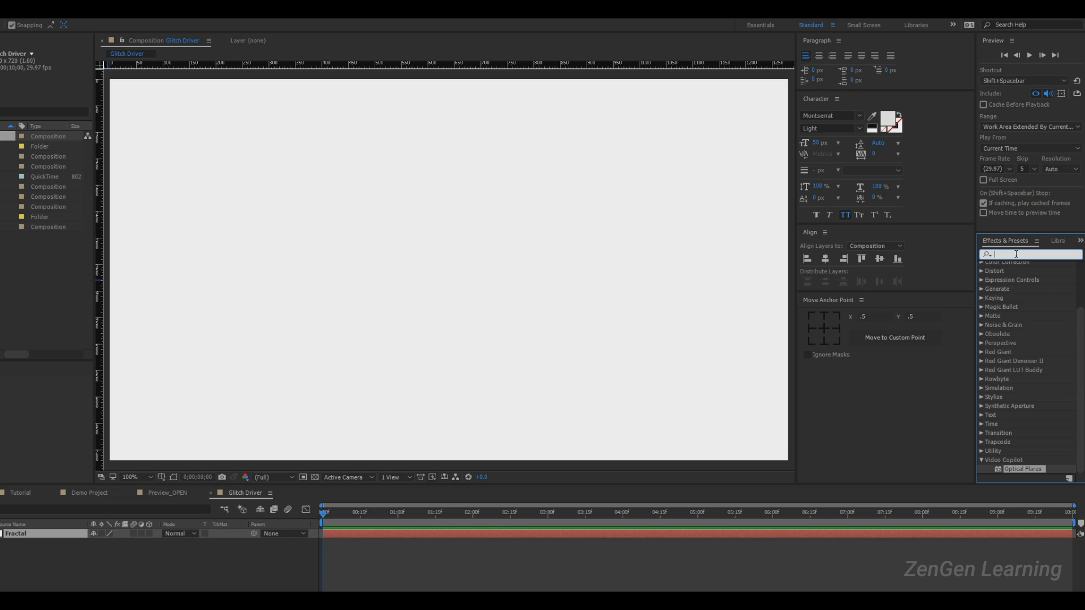
pyautogui.write('gra')
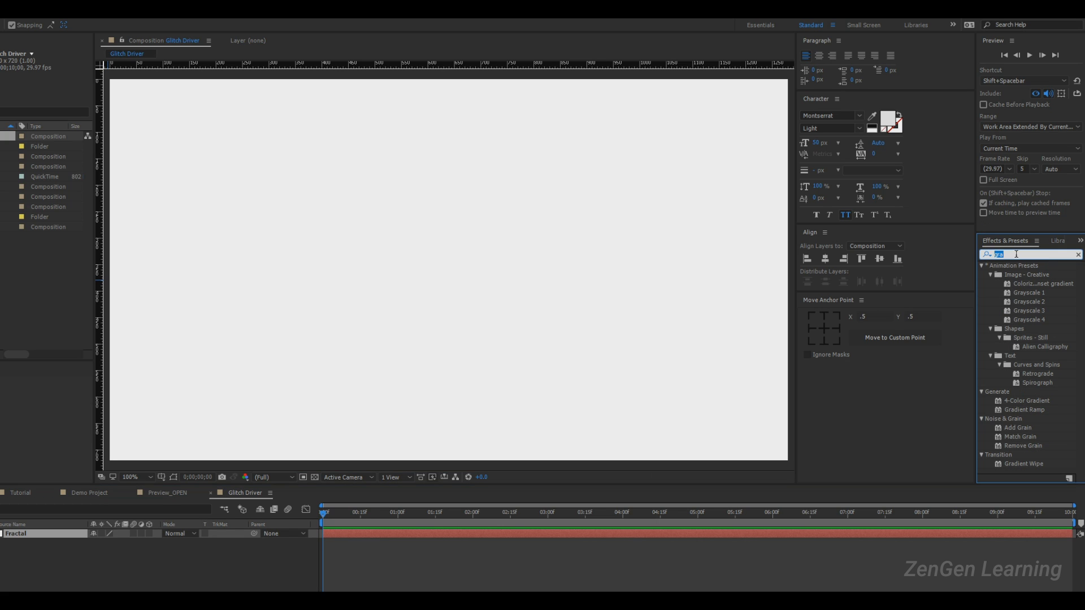
pyautogui.write('fract')
pyautogui.moveTo(1020, 319); pyautogui.dragTo(438, 377)
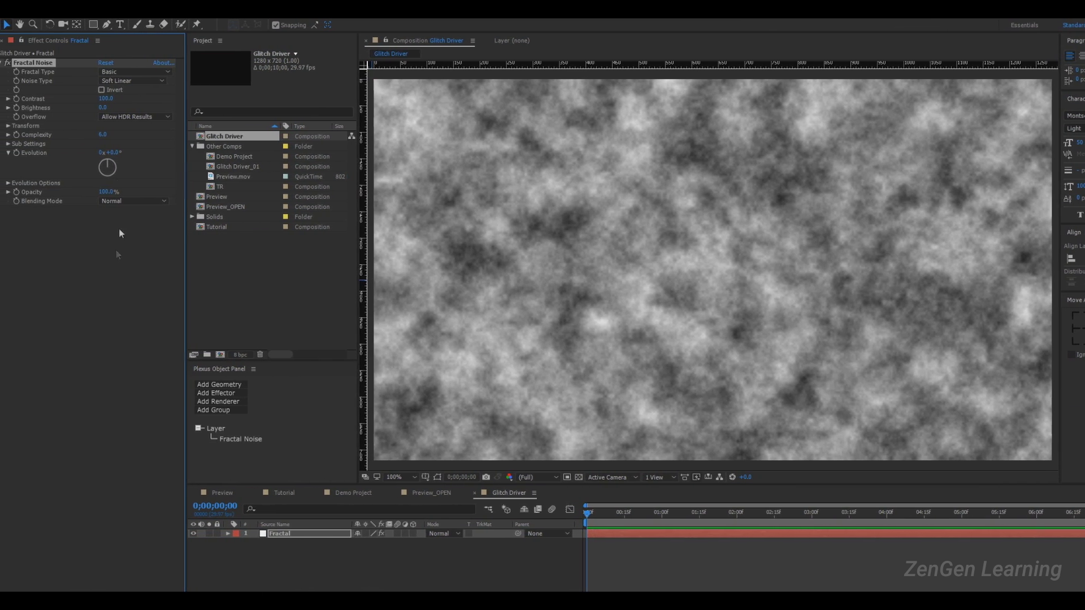
pyautogui.click(128, 80)
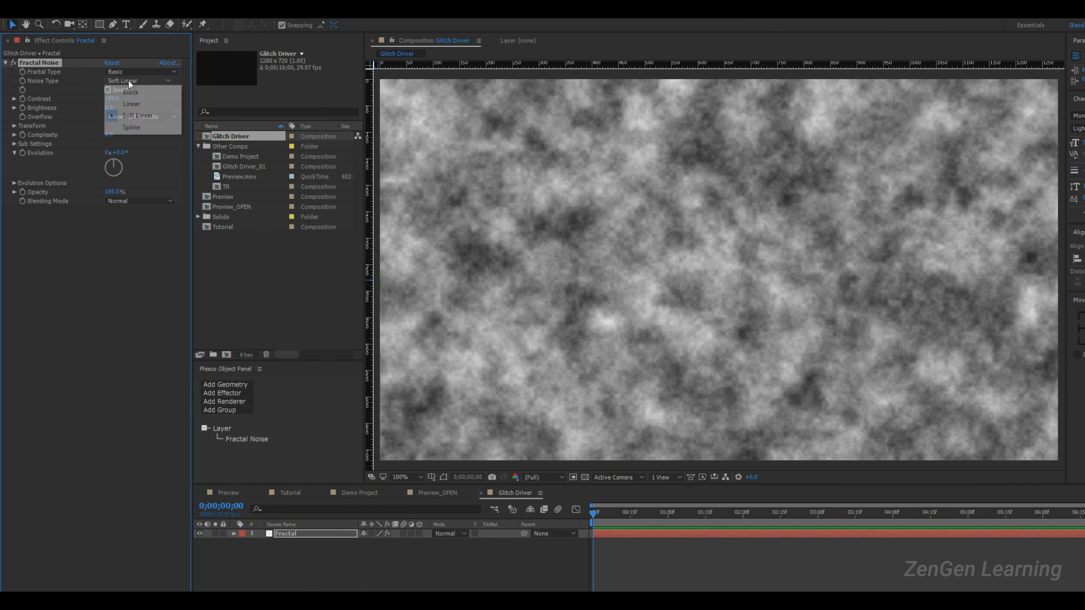
pyautogui.click(127, 91)
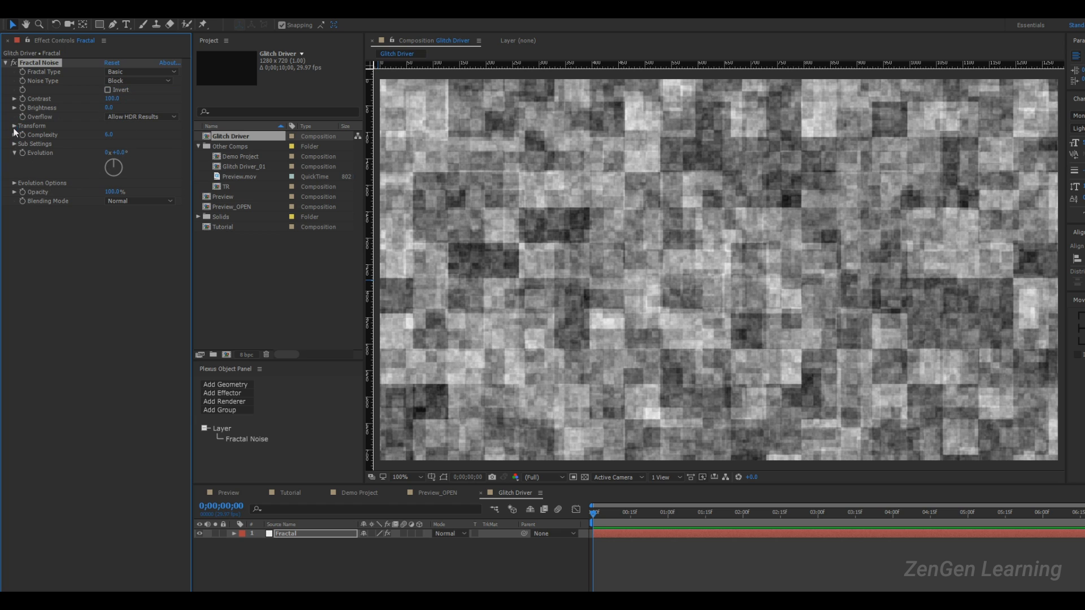
# - Turn off uniform scaling in the Fractal Noise transform settings and set Scale Width to 10000
pyautogui.click(15, 126)
pyautogui.click(108, 143)
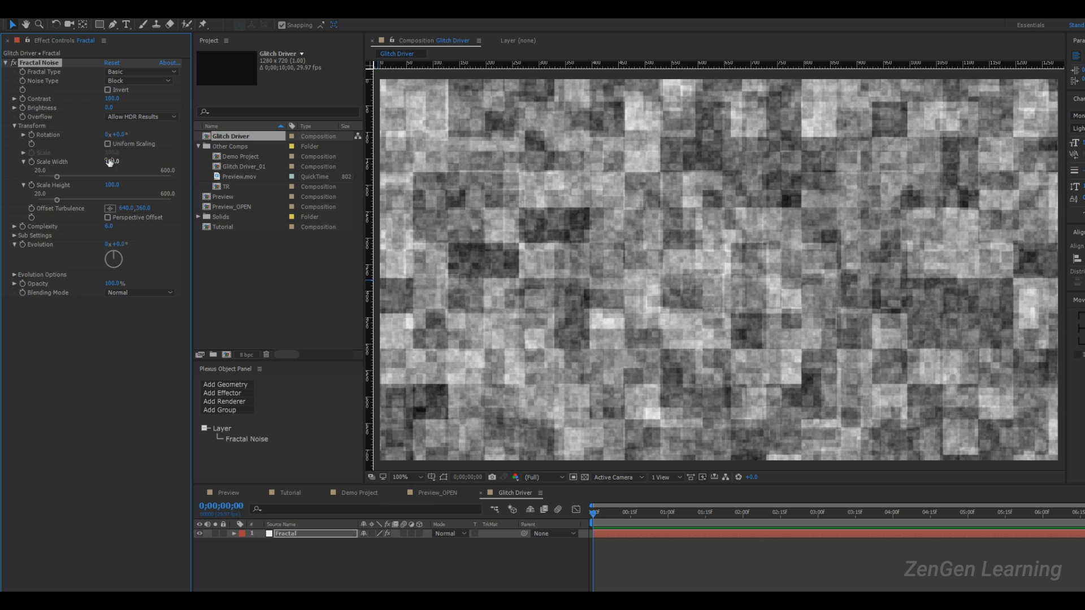
pyautogui.moveTo(111, 161); pyautogui.dragTo(986, 186)
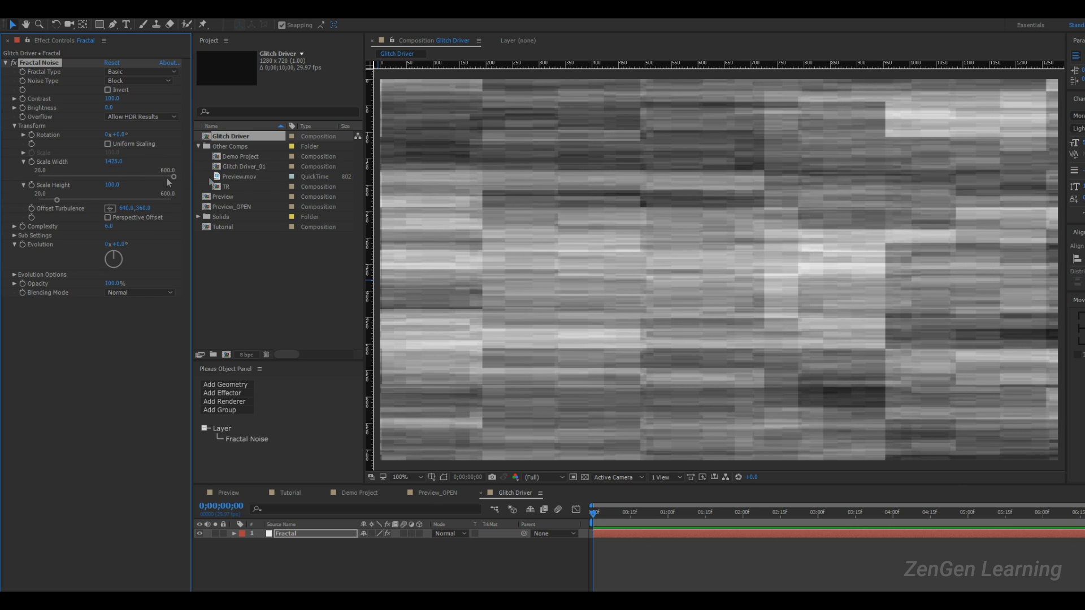
pyautogui.click(144, 156)
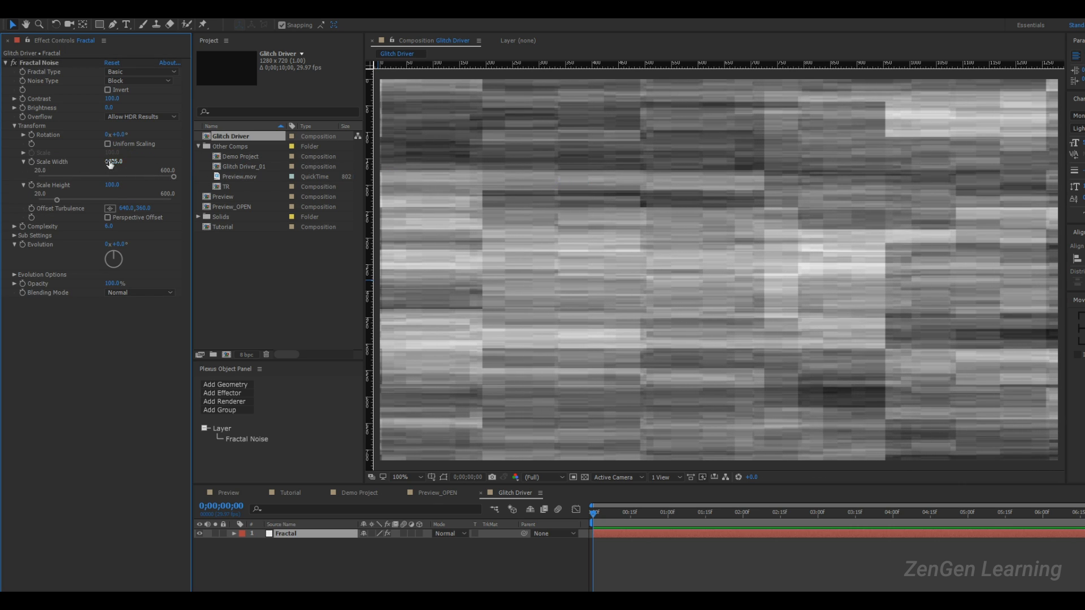
pyautogui.write('100')
pyautogui.press('Return')
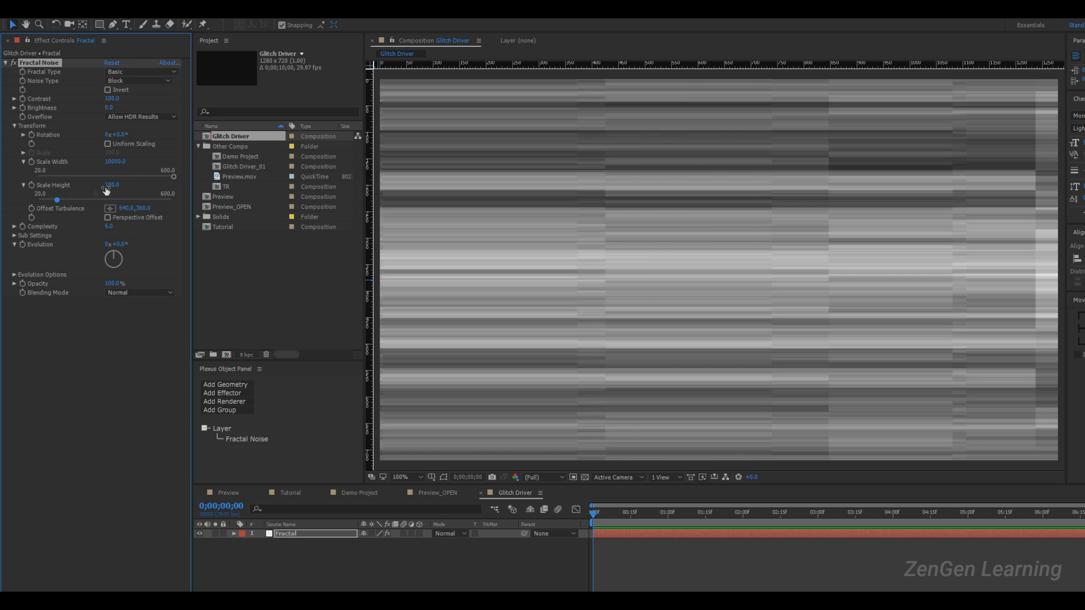
# - Adjust the Fractal Noise Scale Height so the block pattern forms thin horizontal bands
pyautogui.moveTo(110, 185)
pyautogui.mouseDown()
pyautogui.moveTo(439, 201)
pyautogui.moveTo(83, 202)
pyautogui.moveTo(944, 213)
pyautogui.moveTo(321, 188)
pyautogui.moveTo(864, 206)
pyautogui.moveTo(501, 205)
pyautogui.mouseUp()
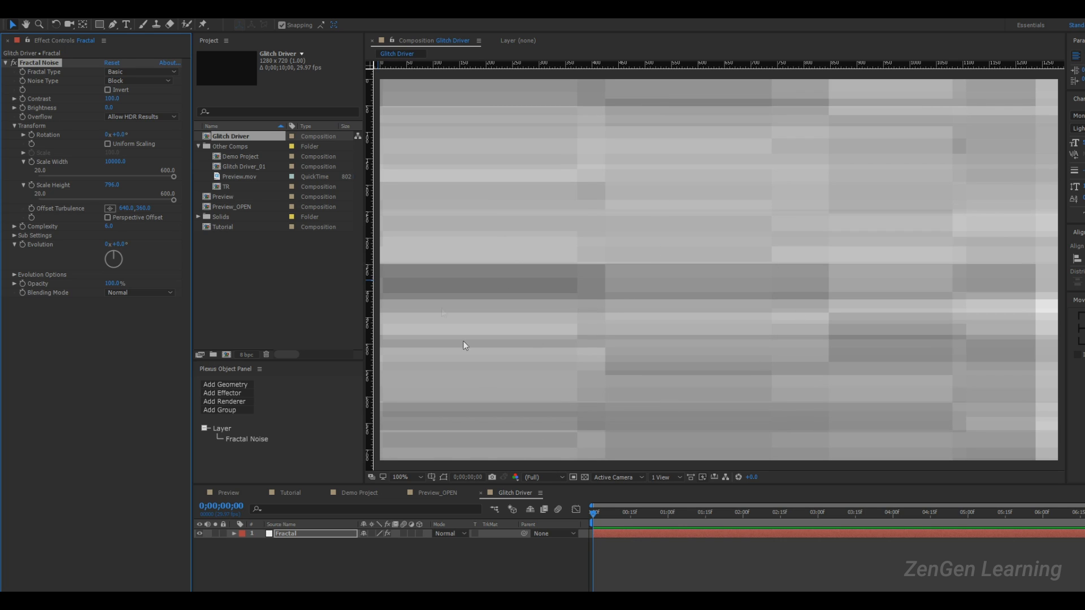
pyautogui.moveTo(106, 189); pyautogui.dragTo(67, 186)
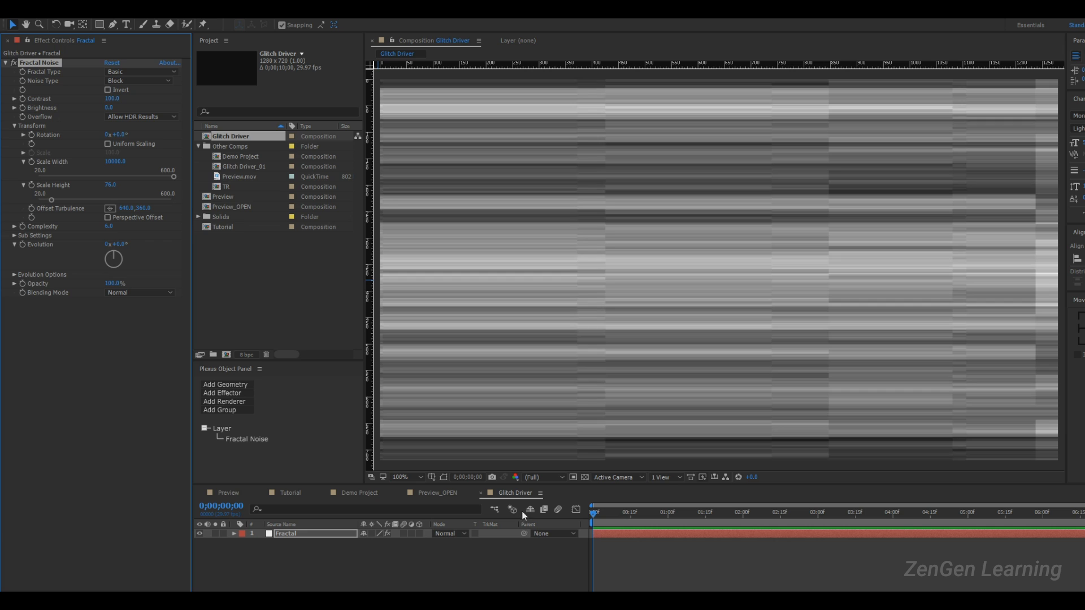
pyautogui.moveTo(109, 187); pyautogui.dragTo(142, 191)
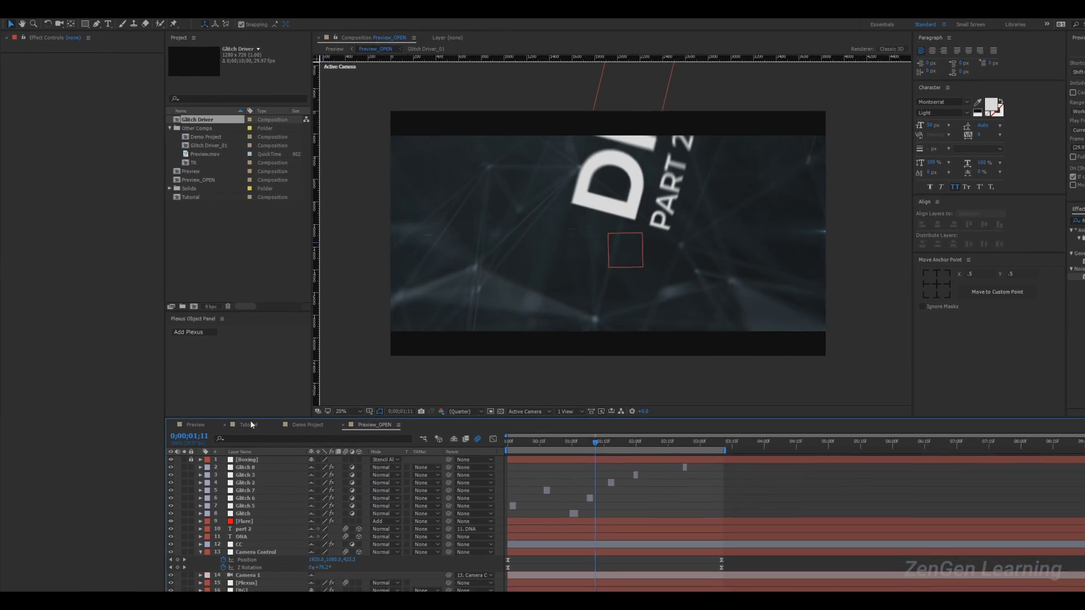
# - Add the Glitch Driver composition as the lowest layer of the Tutorial composition and hide it
pyautogui.click(249, 424)
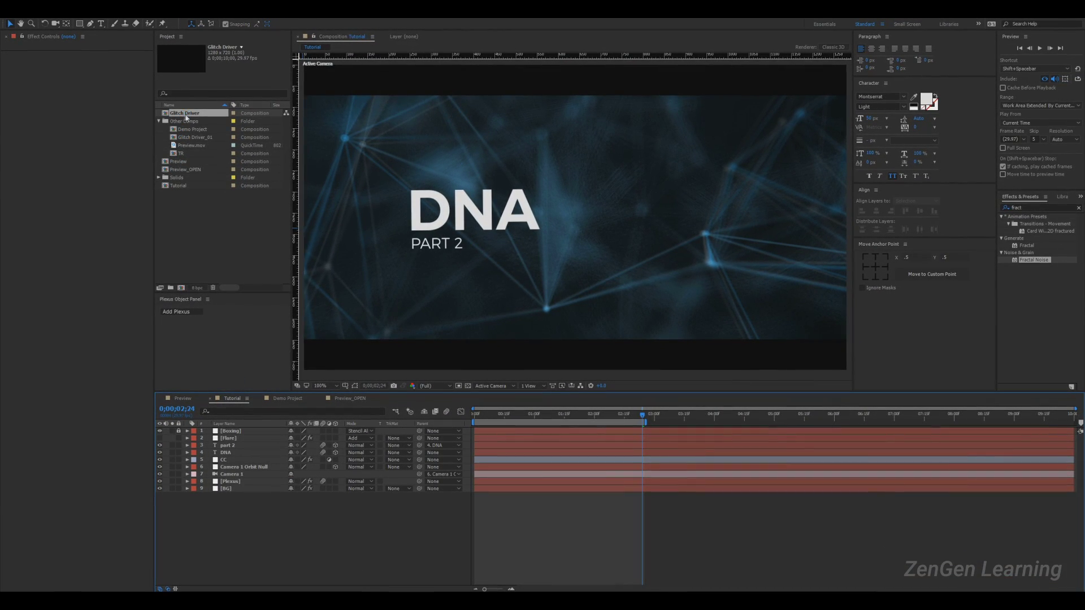
pyautogui.moveTo(196, 115); pyautogui.dragTo(300, 528)
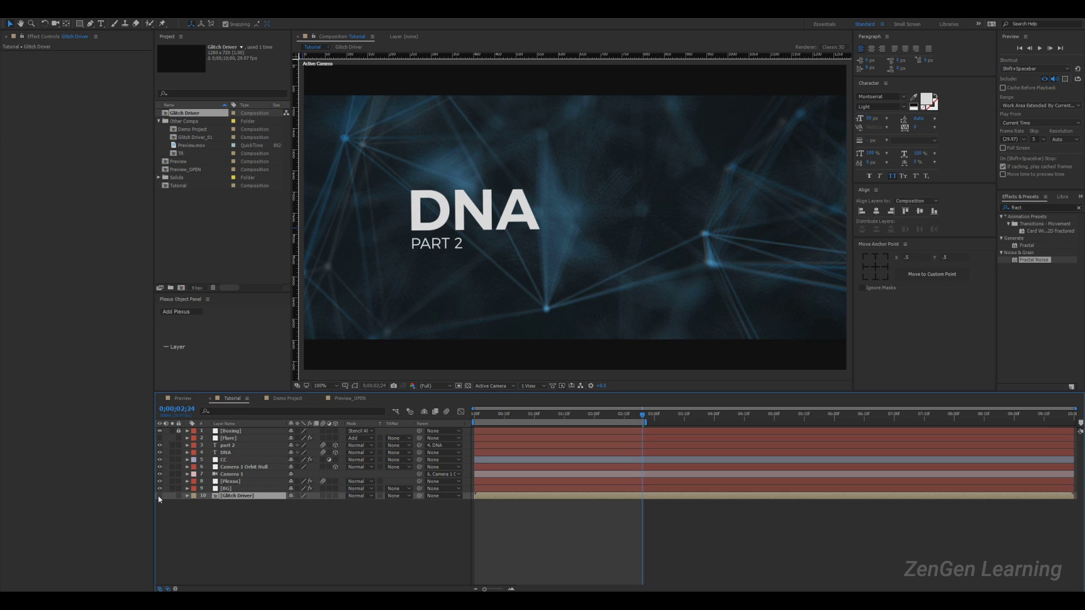
pyautogui.click(237, 528)
# - Add an adjustment layer named Gtlich 01 directly beneath the Boxing layer
pyautogui.rightClick(262, 538)
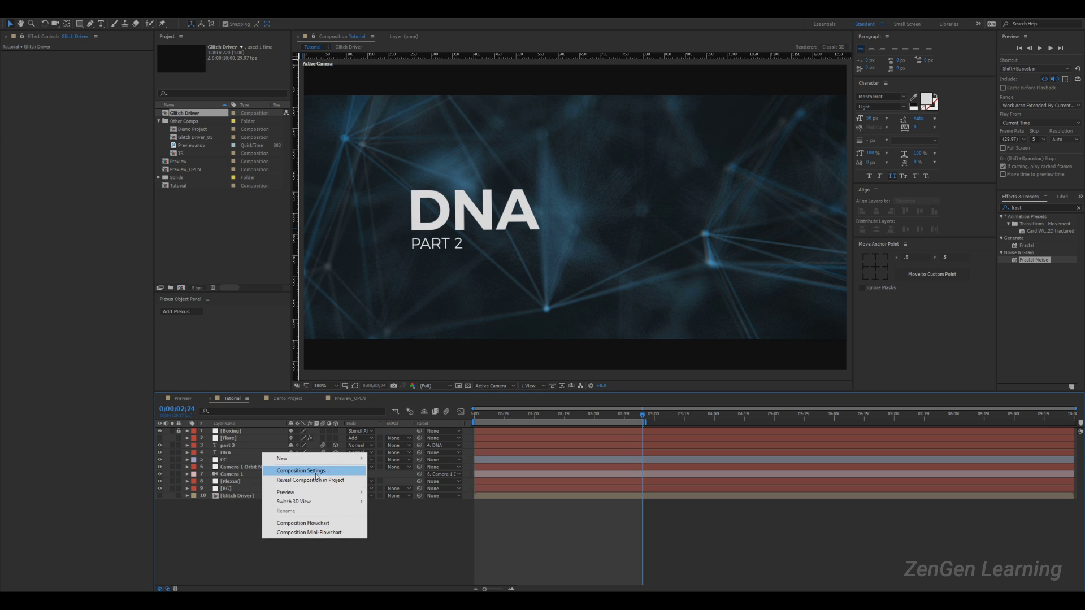
pyautogui.moveTo(348, 460)
pyautogui.click(401, 530)
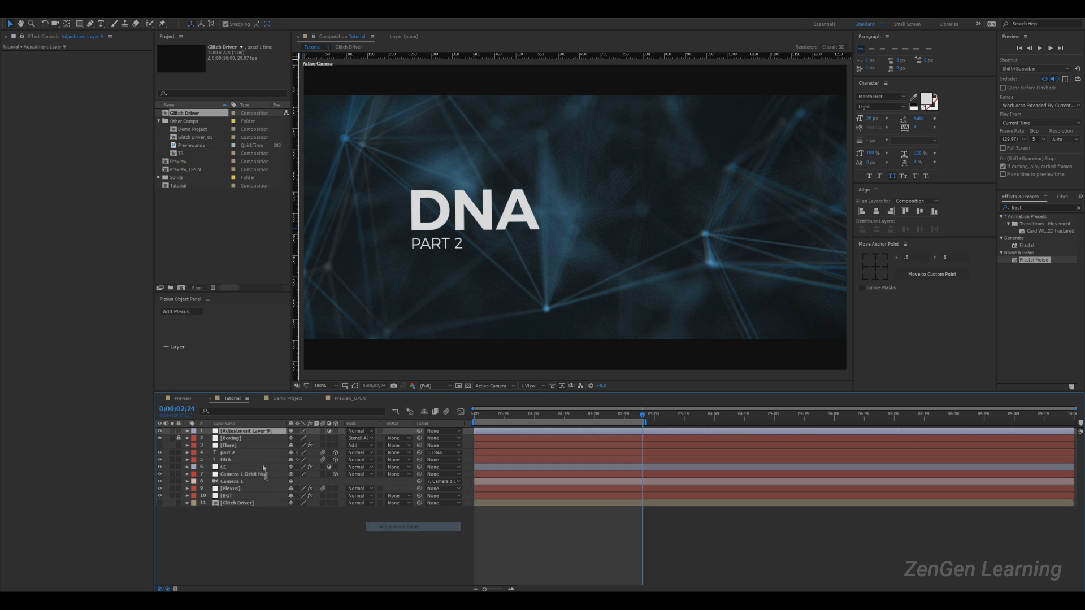
pyautogui.moveTo(237, 431); pyautogui.dragTo(238, 442)
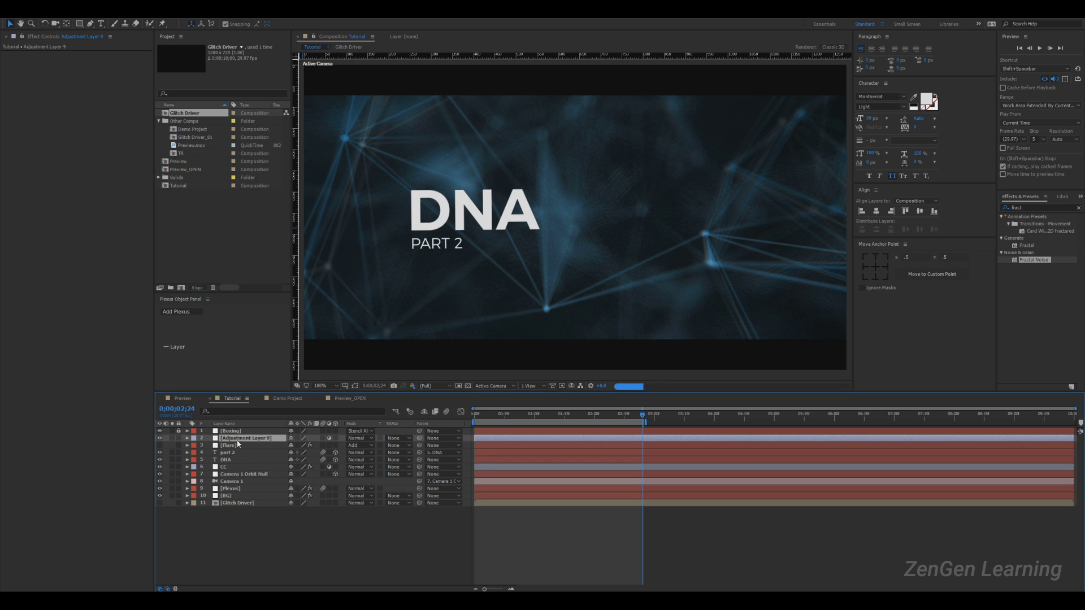
pyautogui.rightClick(237, 439)
pyautogui.click(257, 432)
pyautogui.write('Gl')
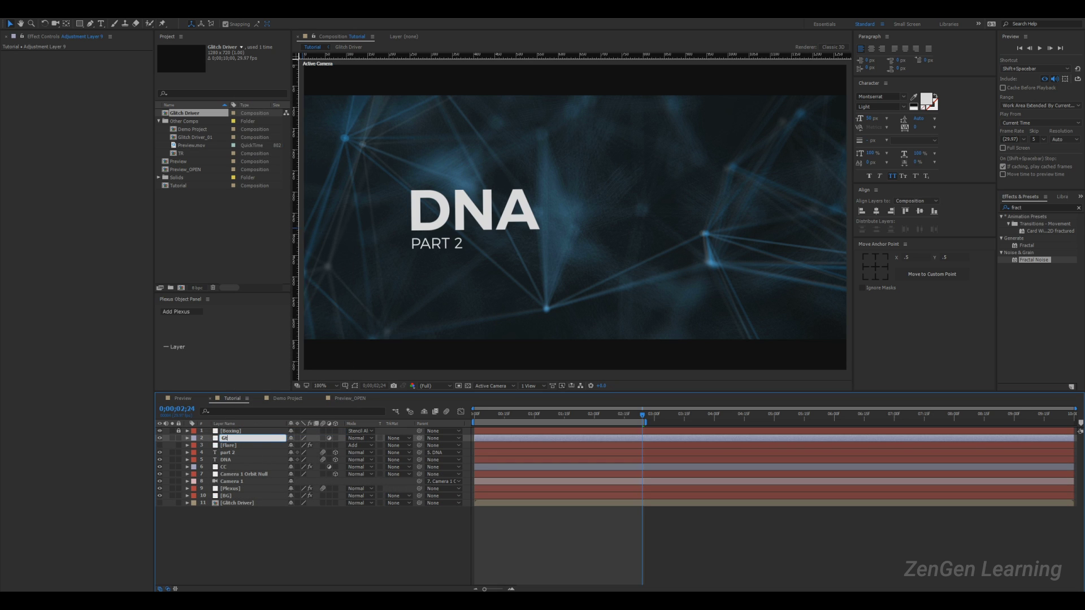
pyautogui.write('lich 01')
pyautogui.press('Return')
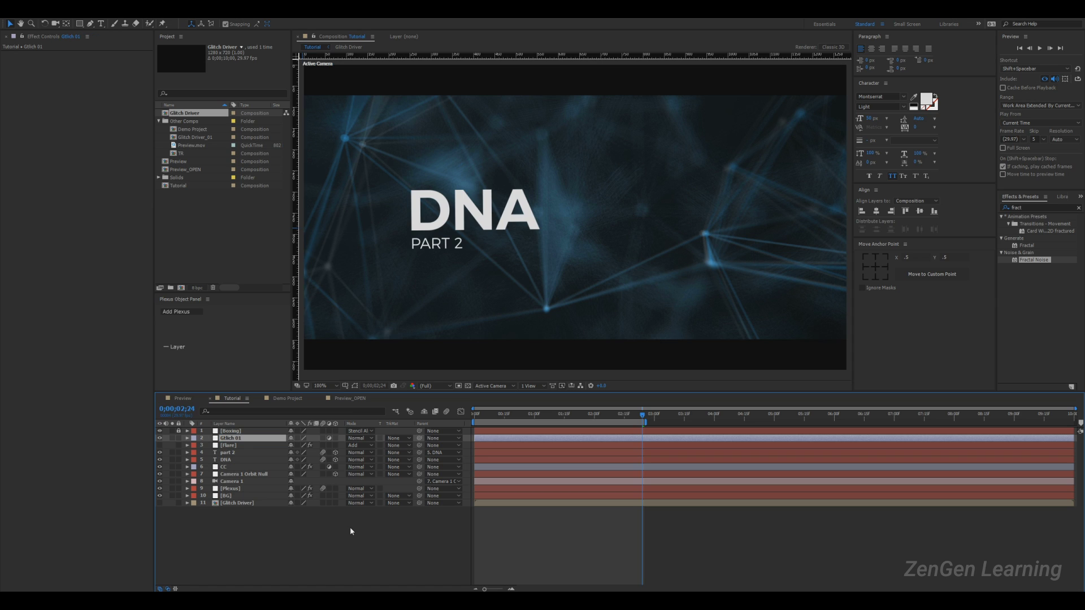
# - Apply the Displacement Map effect to the Gtlich 01 layer and use Glitch Driver as its map layer
pyautogui.click(1036, 207)
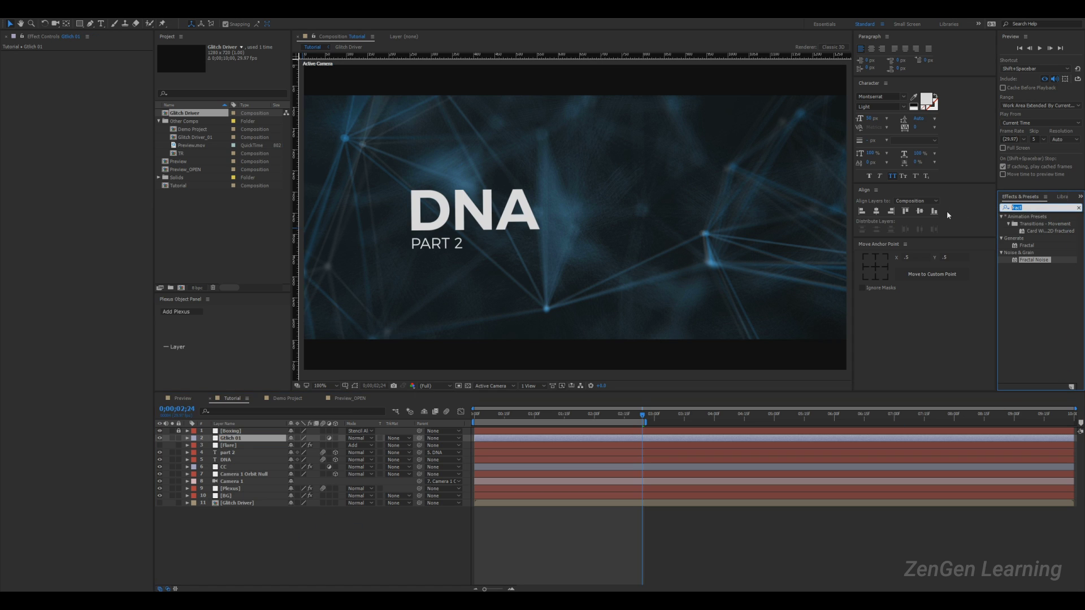
pyautogui.write('disp')
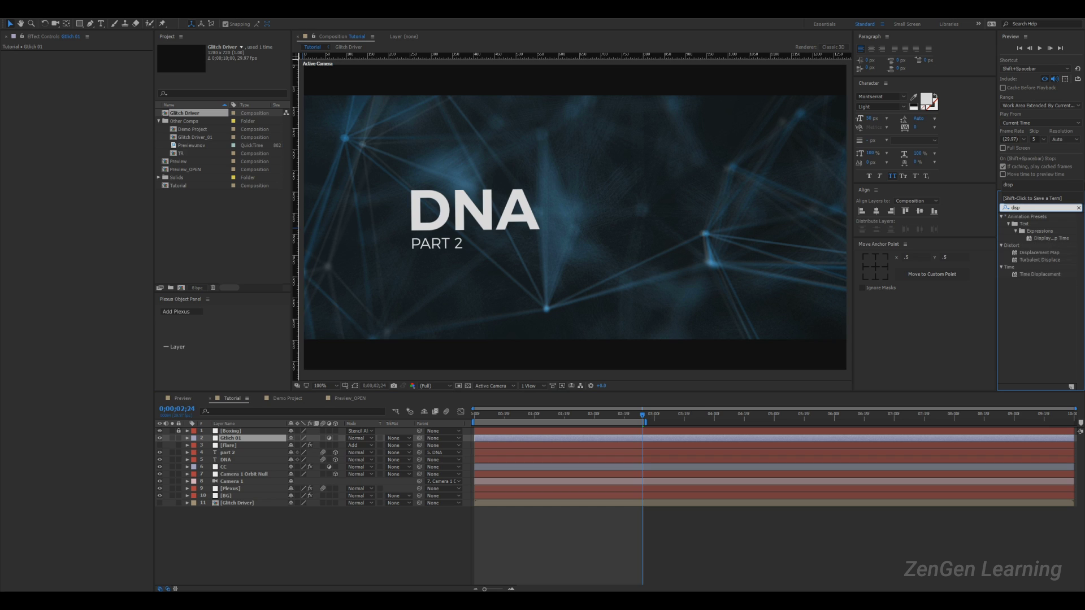
pyautogui.doubleClick(1039, 253)
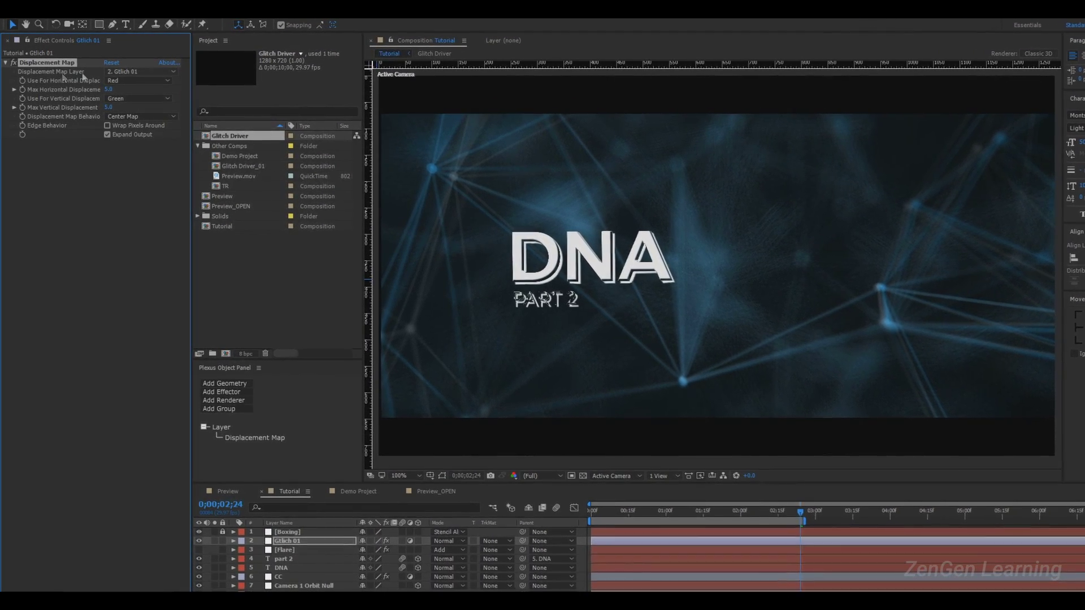
pyautogui.click(137, 73)
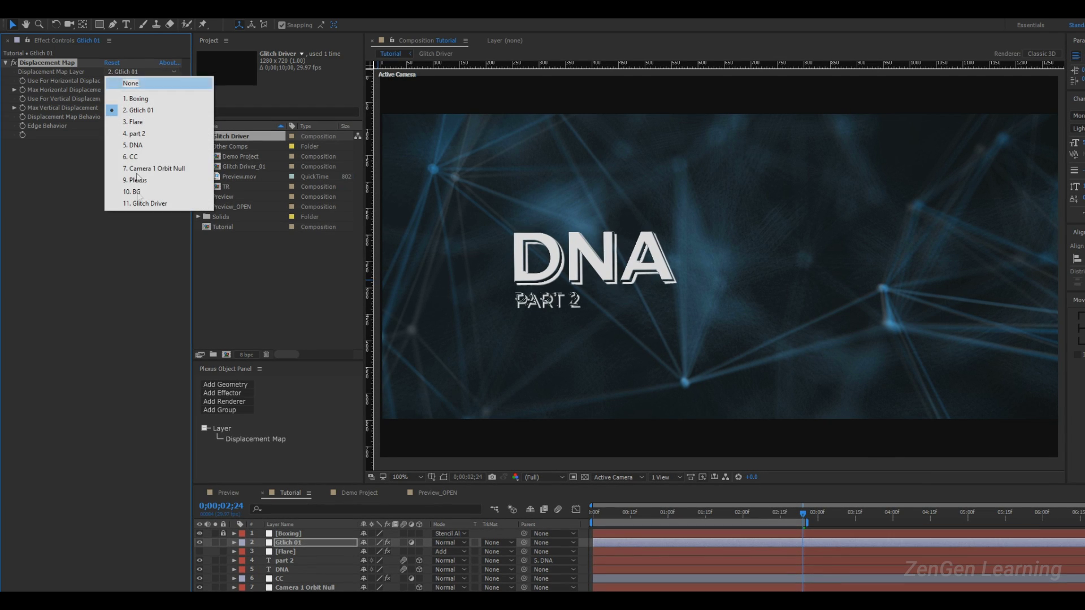
pyautogui.click(150, 204)
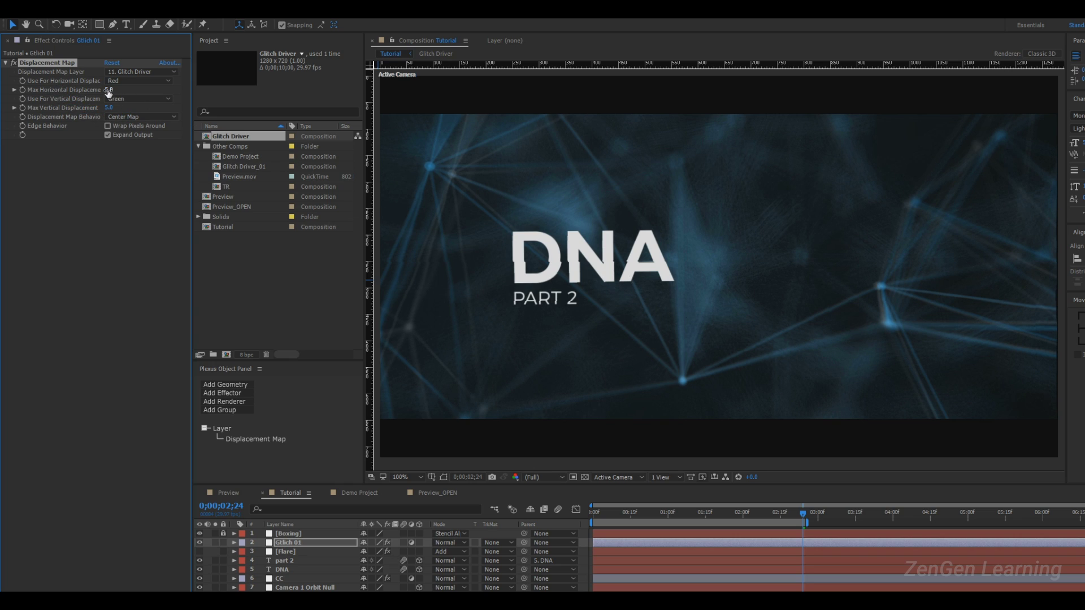
# - Set the Displacement Map's maximum horizontal displacement to about -84 and its maximum vertical displacement to about 134
pyautogui.moveTo(107, 89); pyautogui.dragTo(59, 88)
pyautogui.press('h')
pyautogui.moveTo(377, 156); pyautogui.dragTo(659, 193)
pyautogui.scroll(2, 683, 242)
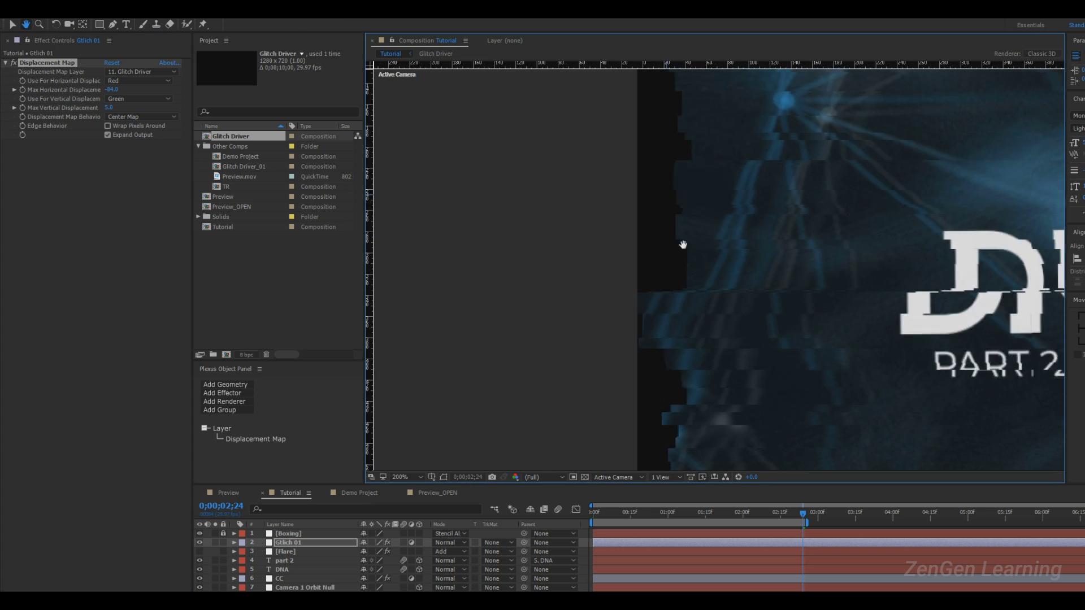
pyautogui.scroll(-2, 770, 223)
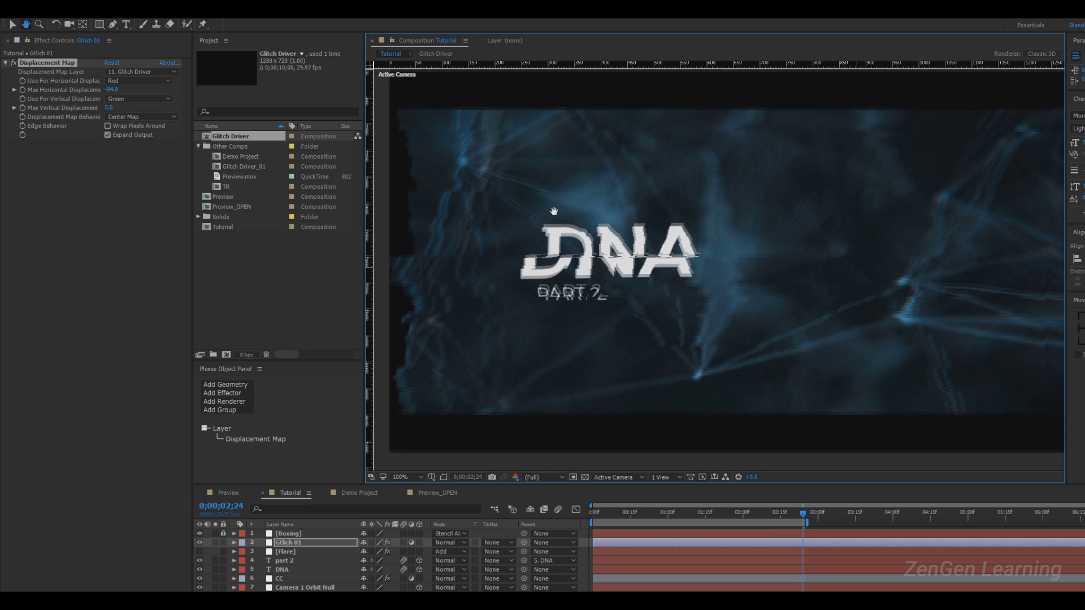
pyautogui.moveTo(109, 107); pyautogui.dragTo(138, 108)
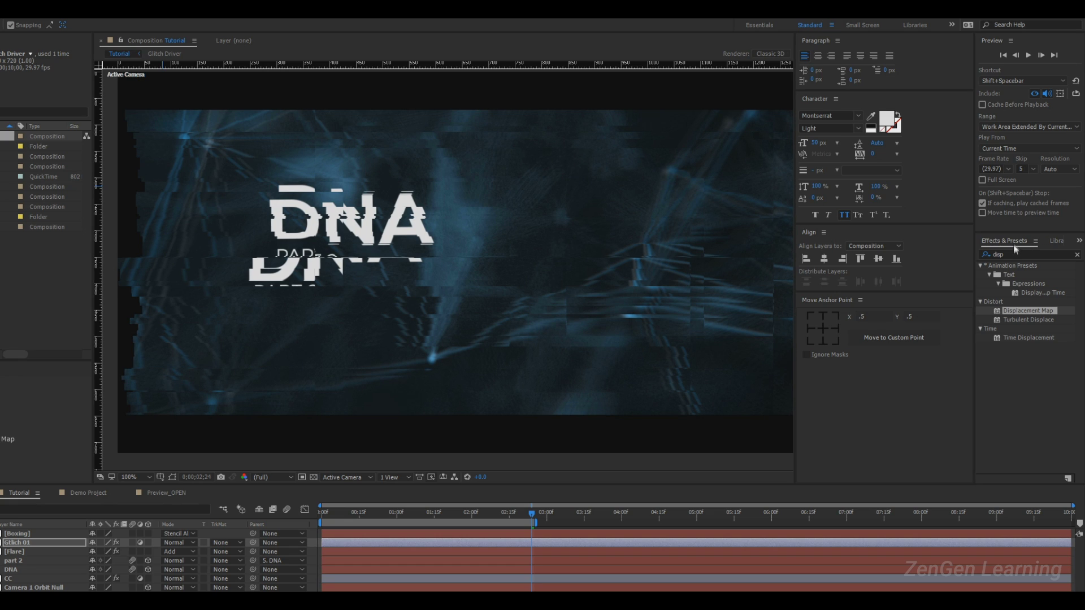
# - Apply the Transform effect to the Gtlich 01 layer and scale it to 120 to cover the displaced edges
pyautogui.doubleClick(1014, 253)
pyautogui.write('tra')
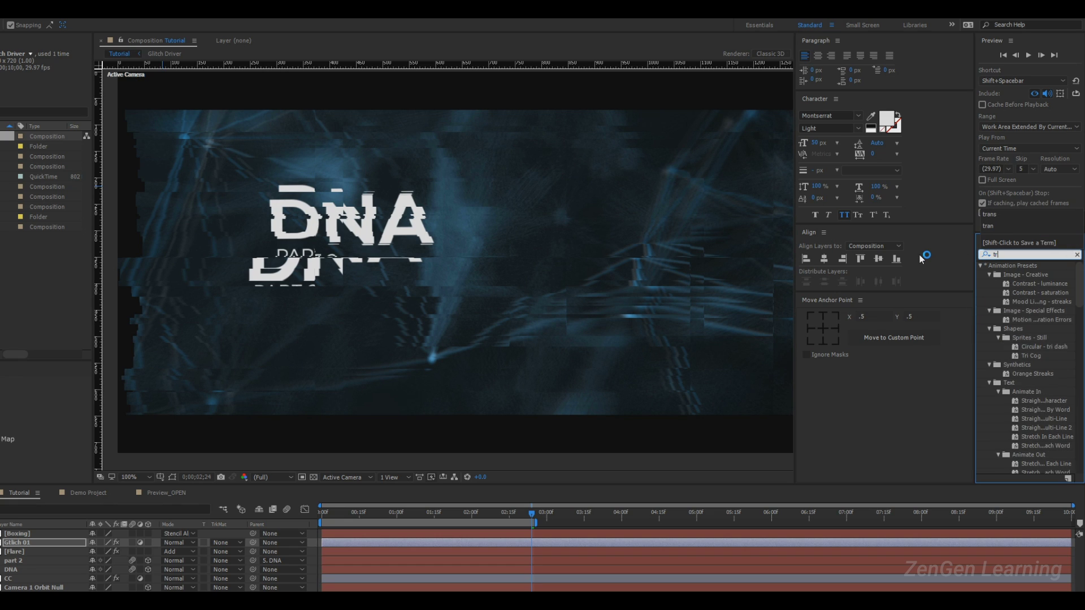
pyautogui.write('ns')
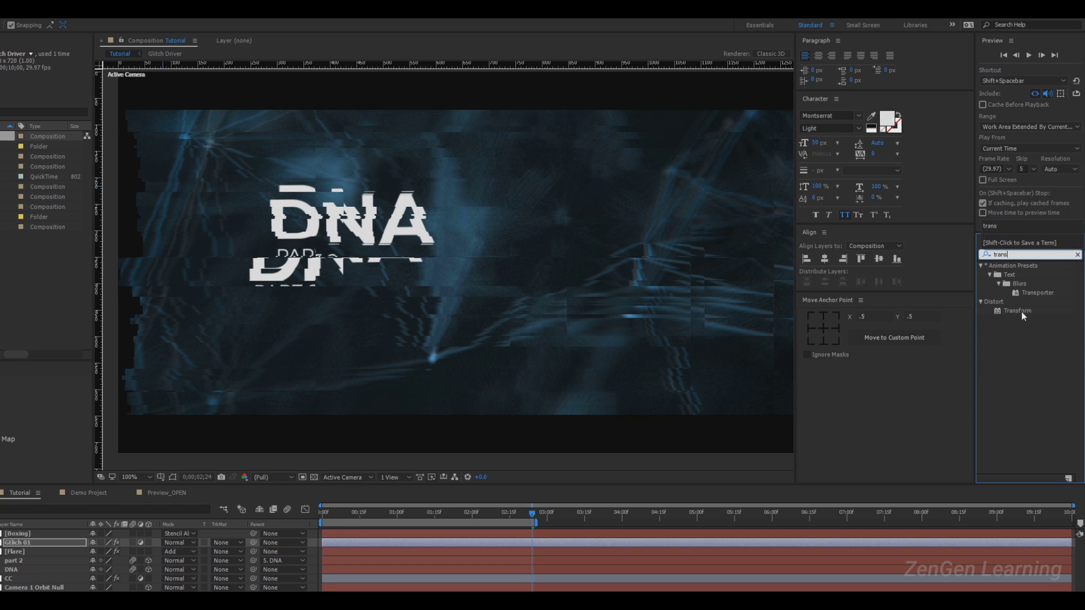
pyautogui.moveTo(1022, 313); pyautogui.dragTo(56, 239)
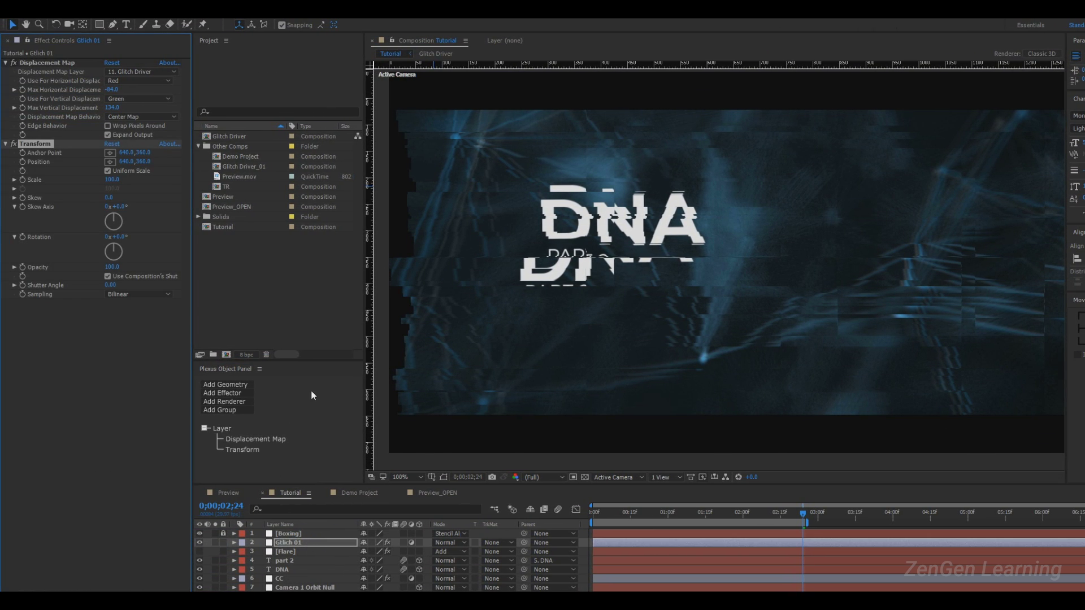
pyautogui.click(112, 180)
pyautogui.click(90, 297)
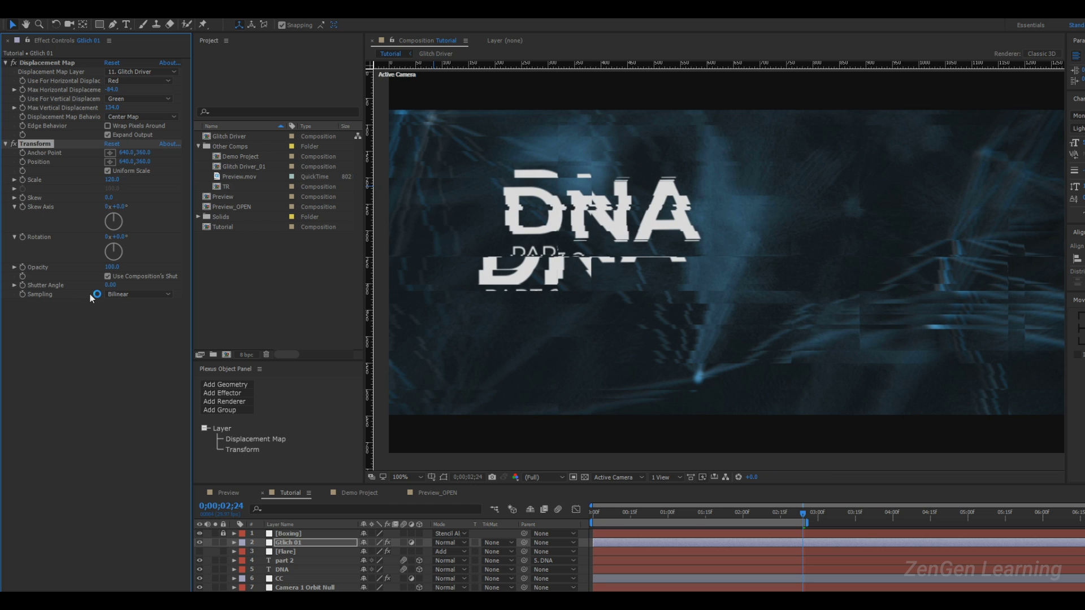
pyautogui.press('space')
pyautogui.moveTo(601, 108); pyautogui.dragTo(527, 139)
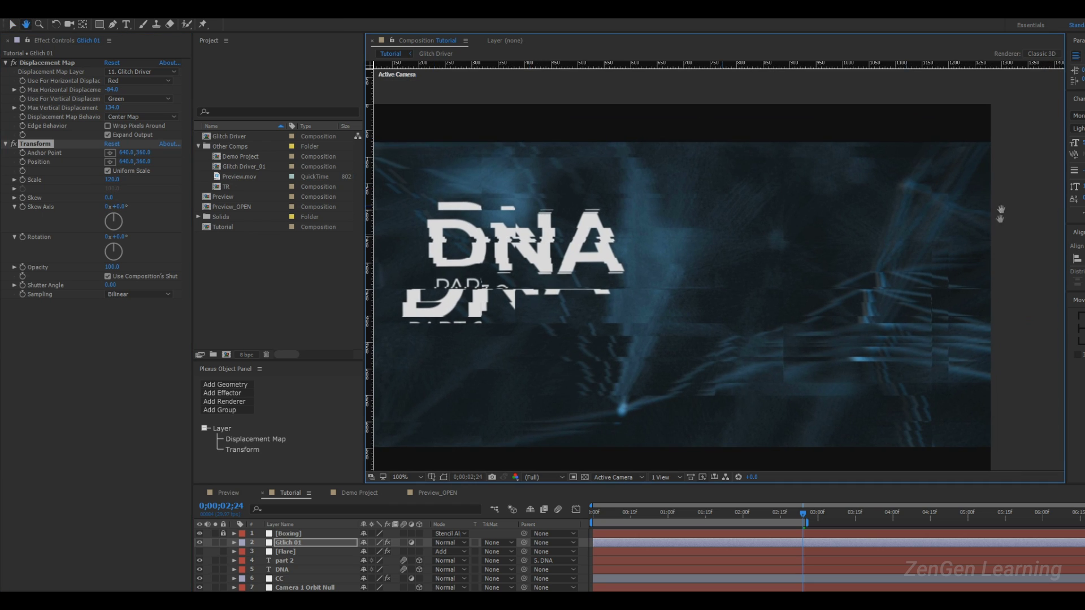
pyautogui.moveTo(747, 278); pyautogui.dragTo(837, 238)
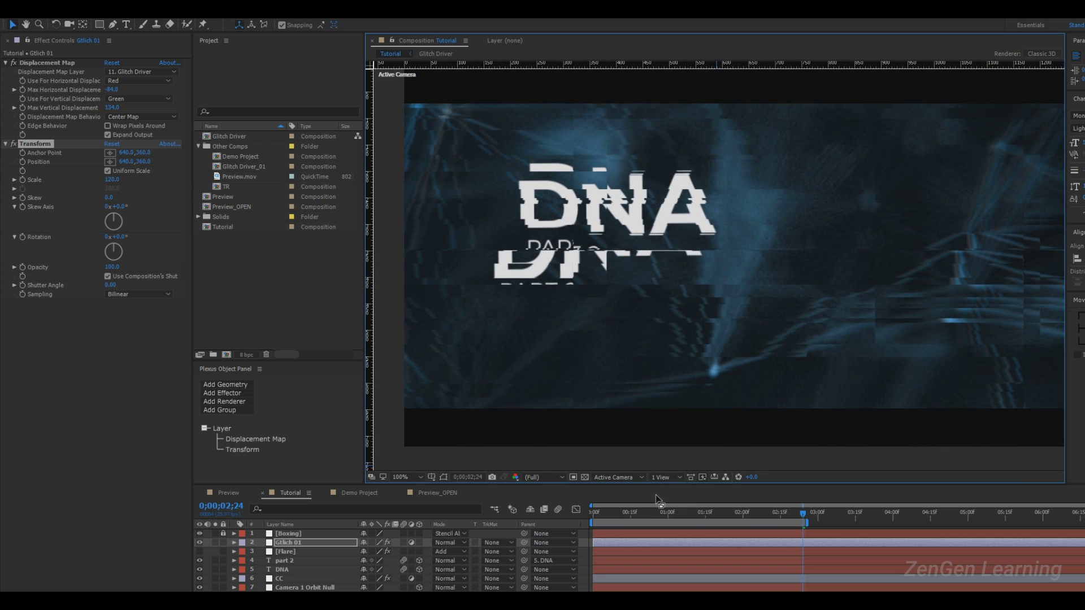
# - Trim the Gtlich 01 layer to a short burst from 0;00;00;07 to 0;00;00;09 and preview it from the start
pyautogui.click(625, 543)
pyautogui.click(610, 515)
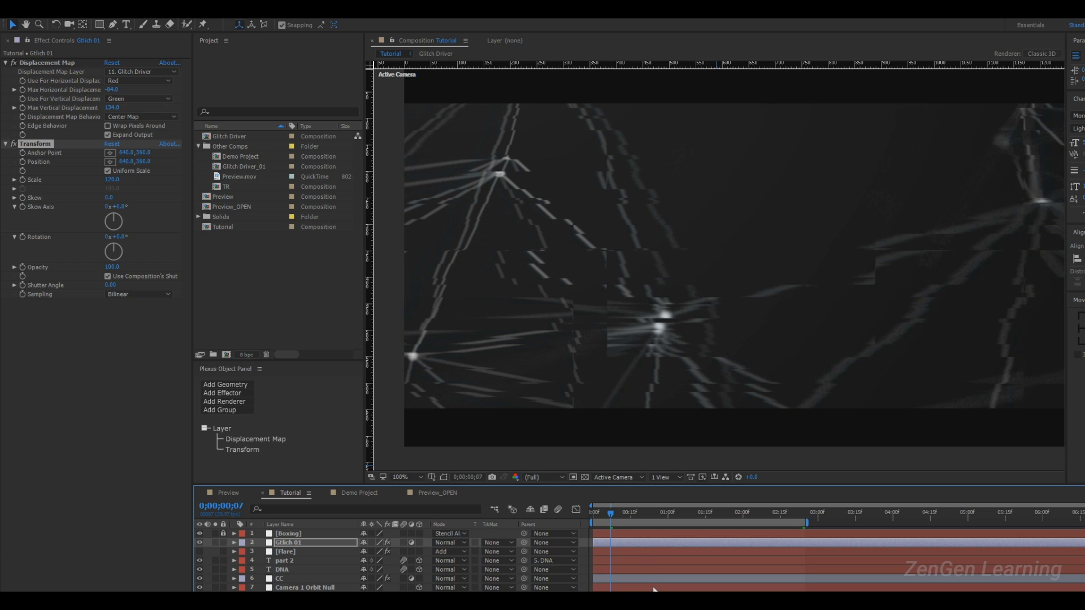
pyautogui.hotkey('alt', '[')
pyautogui.press('pagedown')
pyautogui.press('pagedown')
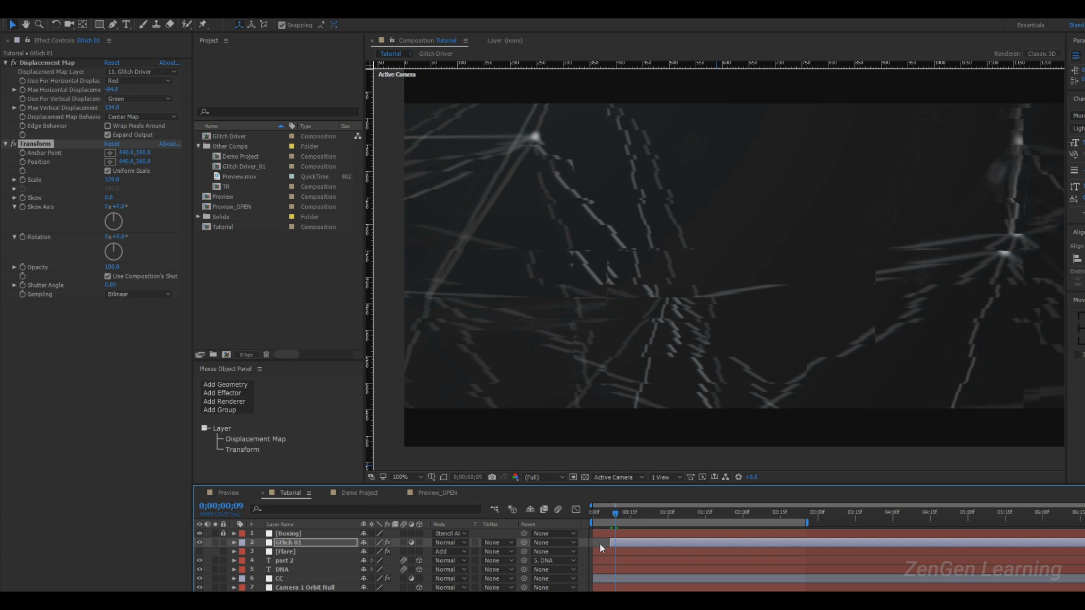
pyautogui.hotkey('alt', ']')
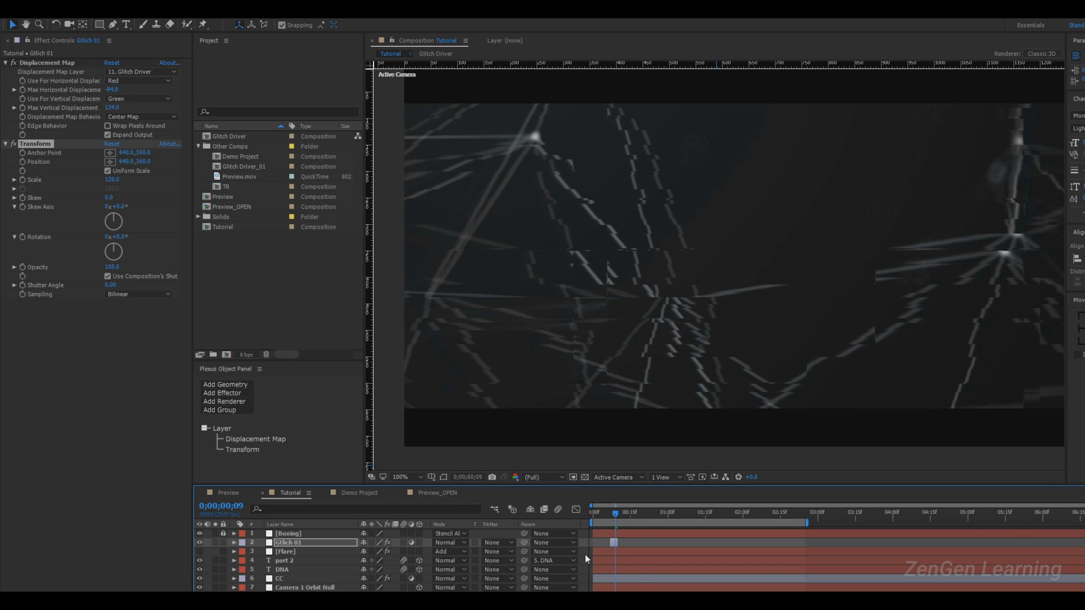
pyautogui.press('=')
pyautogui.click(633, 514)
pyautogui.moveTo(633, 513); pyautogui.dragTo(544, 520)
pyautogui.press('space')
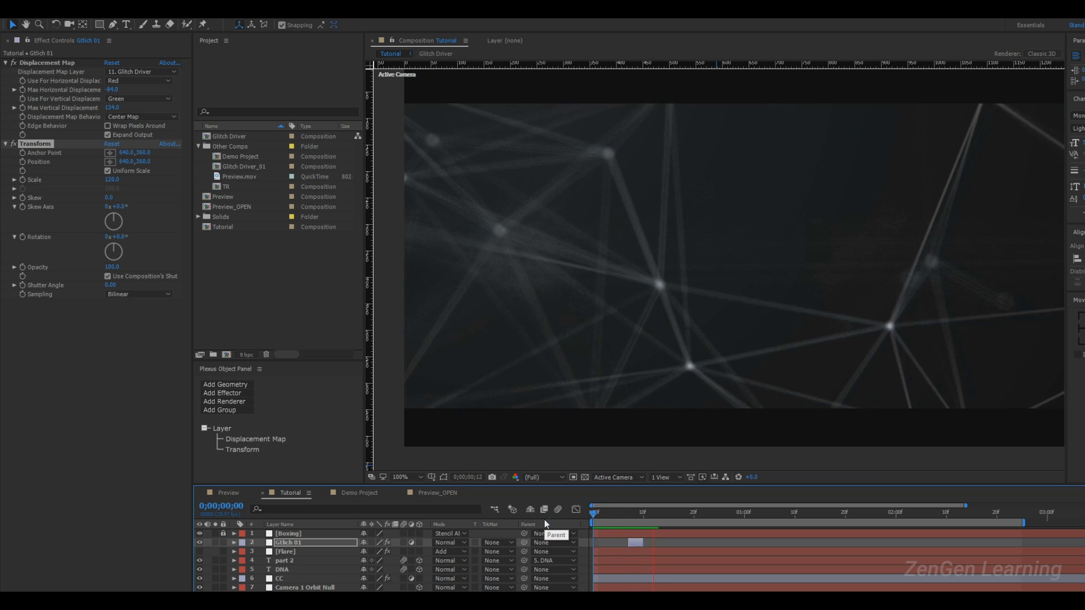
# - Shift the Gtlich 01 burst to about frame 15 and place a duplicate of it at about 0;00;00;26
pyautogui.moveTo(600, 520); pyautogui.dragTo(724, 544)
pyautogui.hotkey('ctrl', 'd')
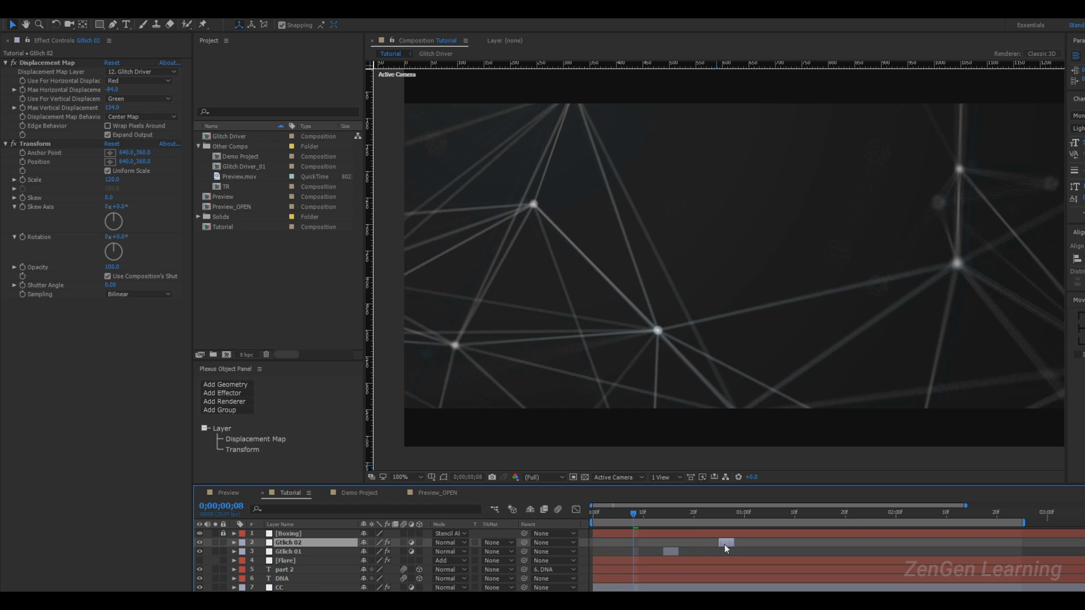
pyautogui.click(725, 514)
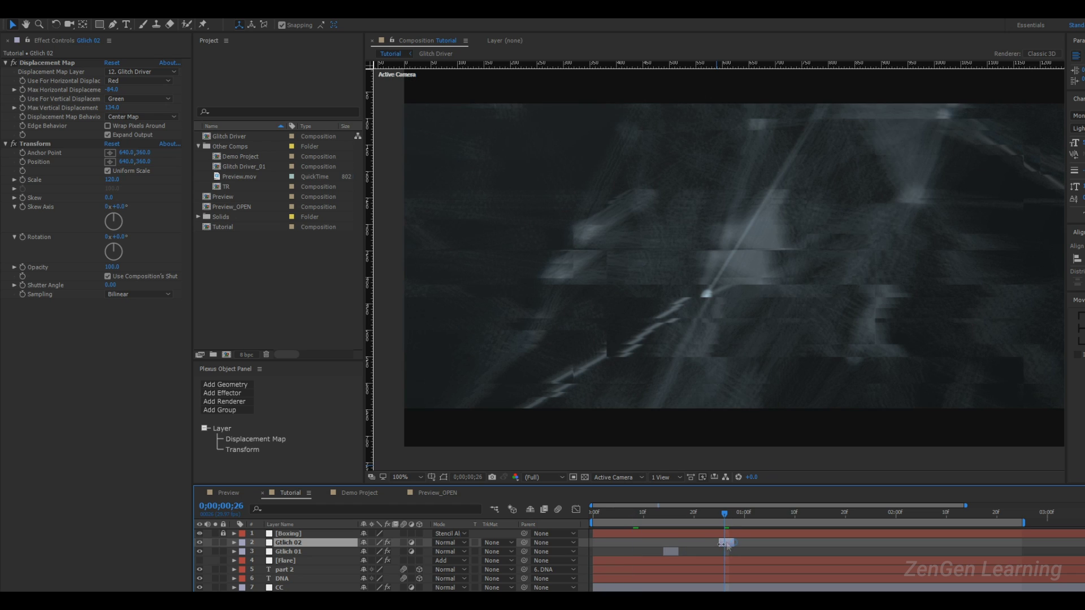
# - Set the Gtlich 02 layer's maximum horizontal displacement to about 227
pyautogui.moveTo(112, 90); pyautogui.dragTo(228, 101)
pyautogui.moveTo(430, 107); pyautogui.dragTo(430, 107)
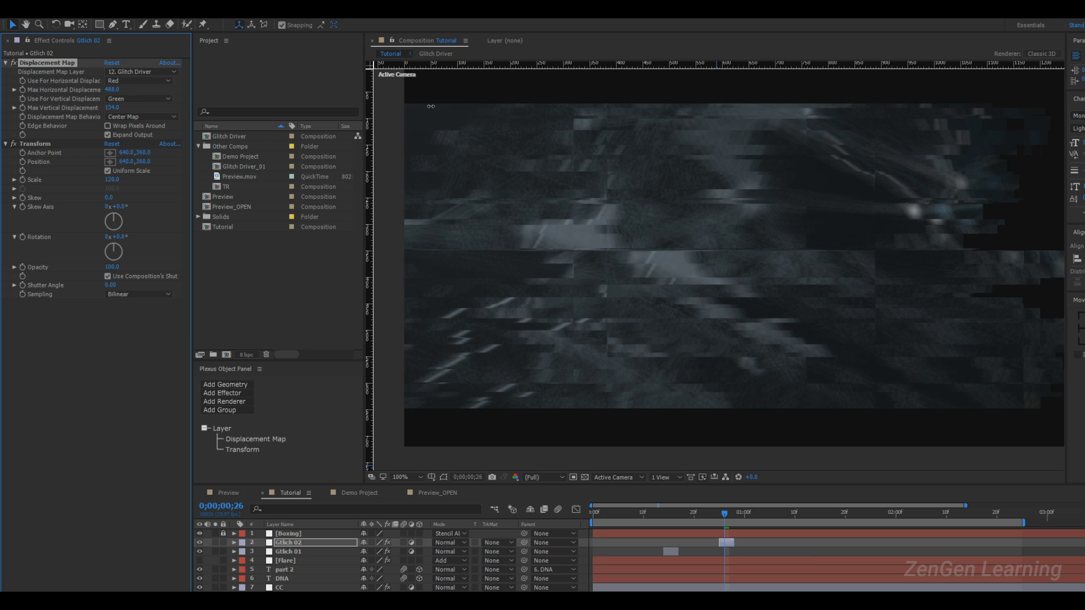
pyautogui.moveTo(366, 116); pyautogui.dragTo(305, 124)
# - Duplicate the Gtlich 02 layer and place the copy at 0;00;01;13
pyautogui.moveTo(726, 517); pyautogui.dragTo(810, 518)
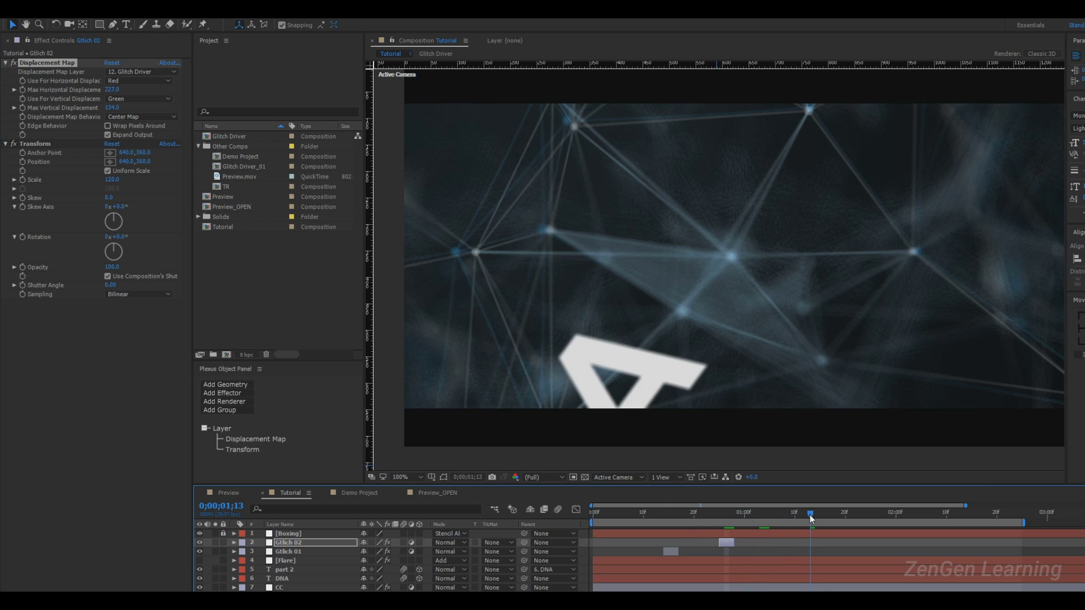
pyautogui.hotkey('ctrl', 'd')
pyautogui.moveTo(726, 543); pyautogui.dragTo(810, 548)
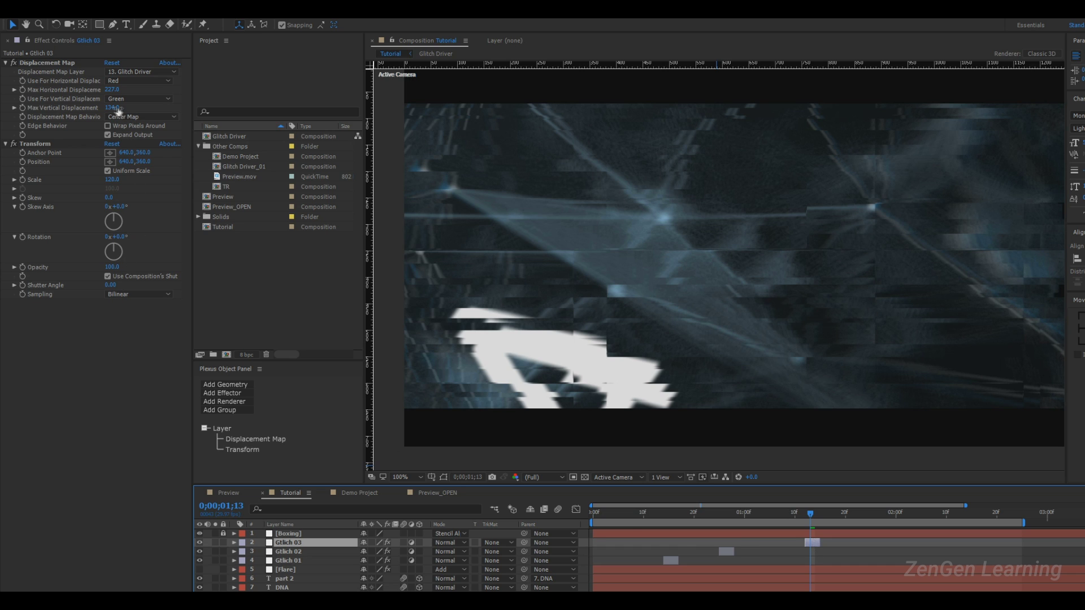
# - Set the Gtlich 03 layer's maximum vertical displacement to about 189 and its Transform effect's vertical position to about 223
pyautogui.moveTo(112, 107); pyautogui.dragTo(147, 110)
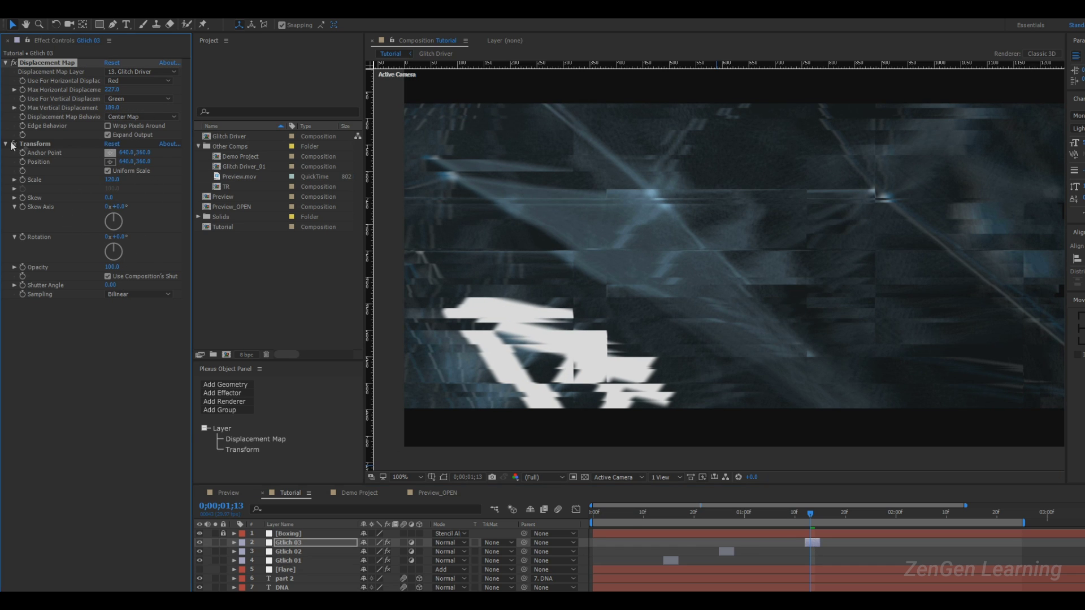
pyautogui.click(27, 145)
pyautogui.moveTo(150, 165); pyautogui.dragTo(35, 195)
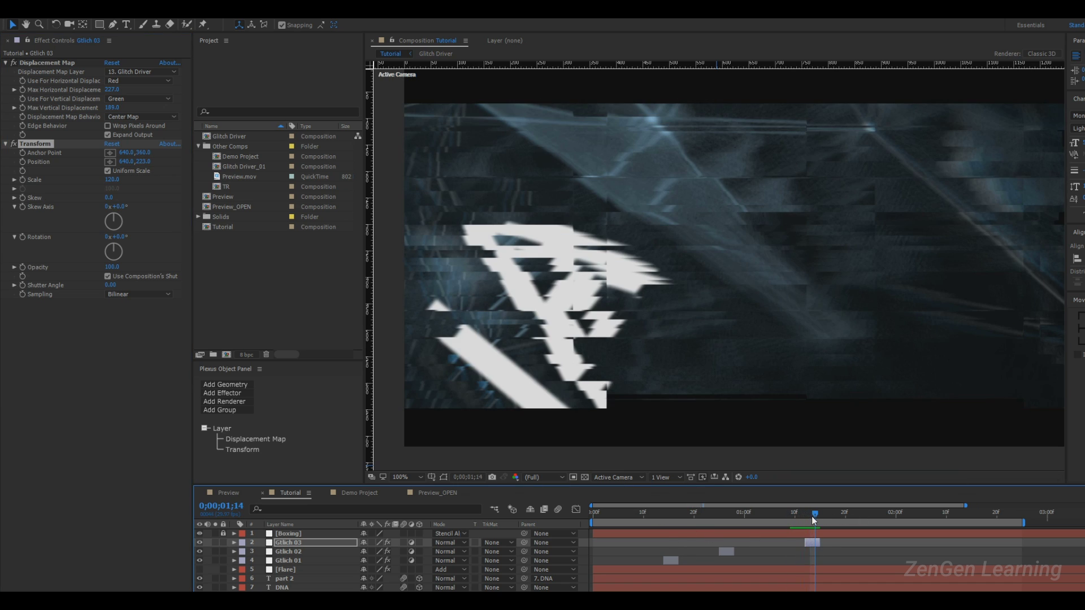
pyautogui.click(812, 515)
pyautogui.press('F2')
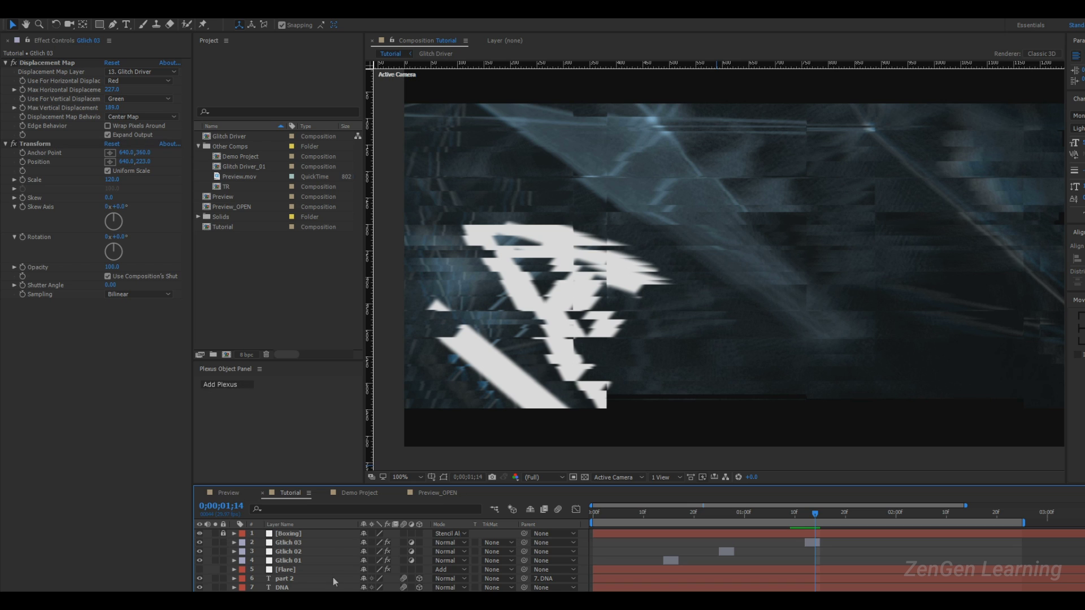
# - Check the glitch colours in the Preview composition and apply the Tint effect to the Gtlich 03 layer in Tutorial
pyautogui.click(223, 494)
pyautogui.moveTo(855, 512)
pyautogui.mouseDown()
pyautogui.moveTo(869, 514)
pyautogui.moveTo(859, 513)
pyautogui.mouseUp()
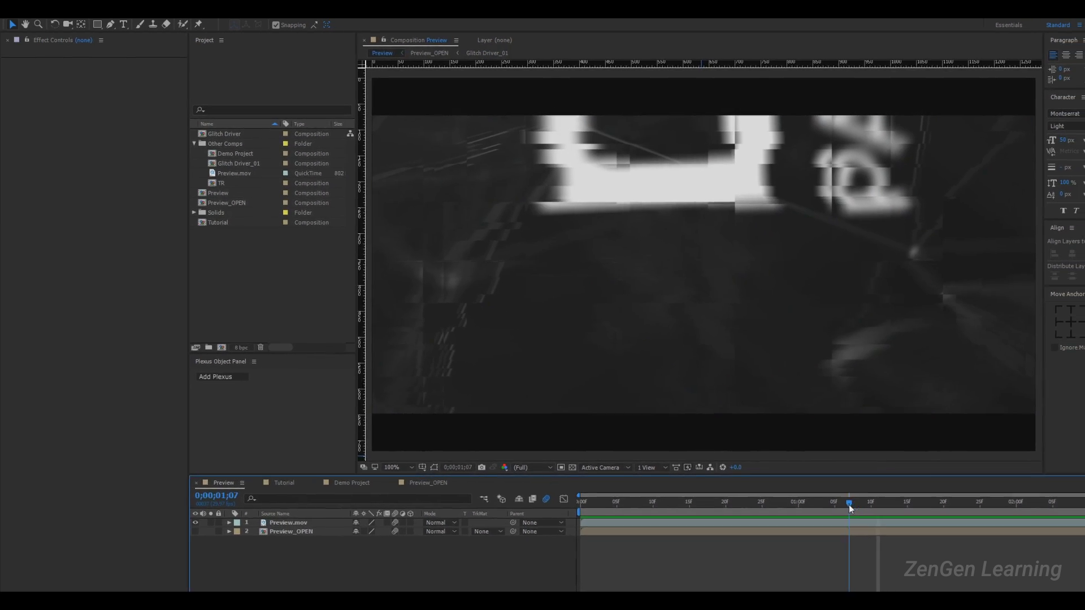
pyautogui.click(290, 492)
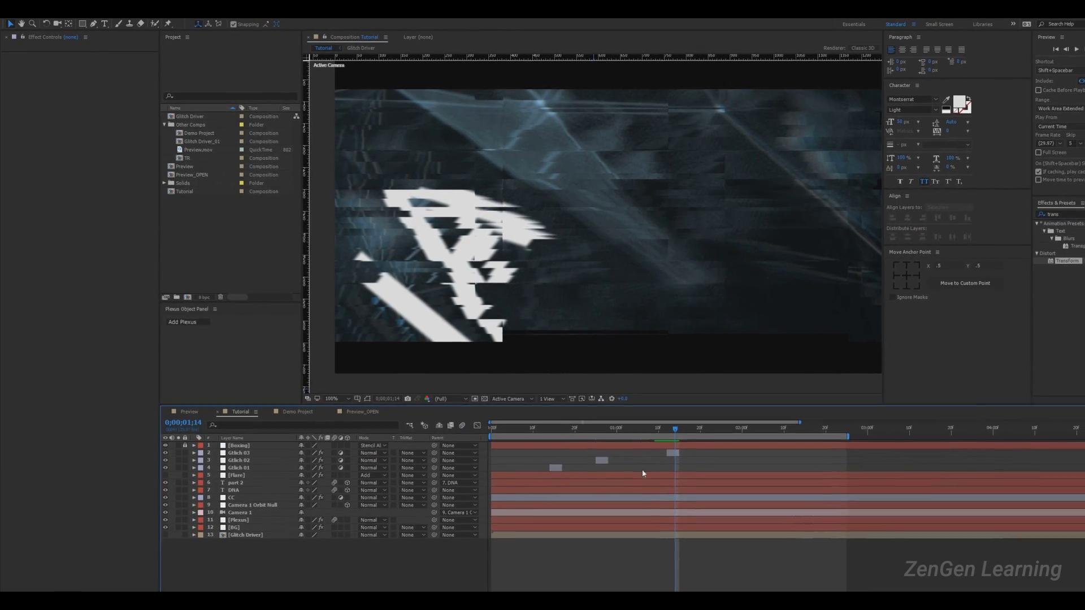
pyautogui.click(581, 449)
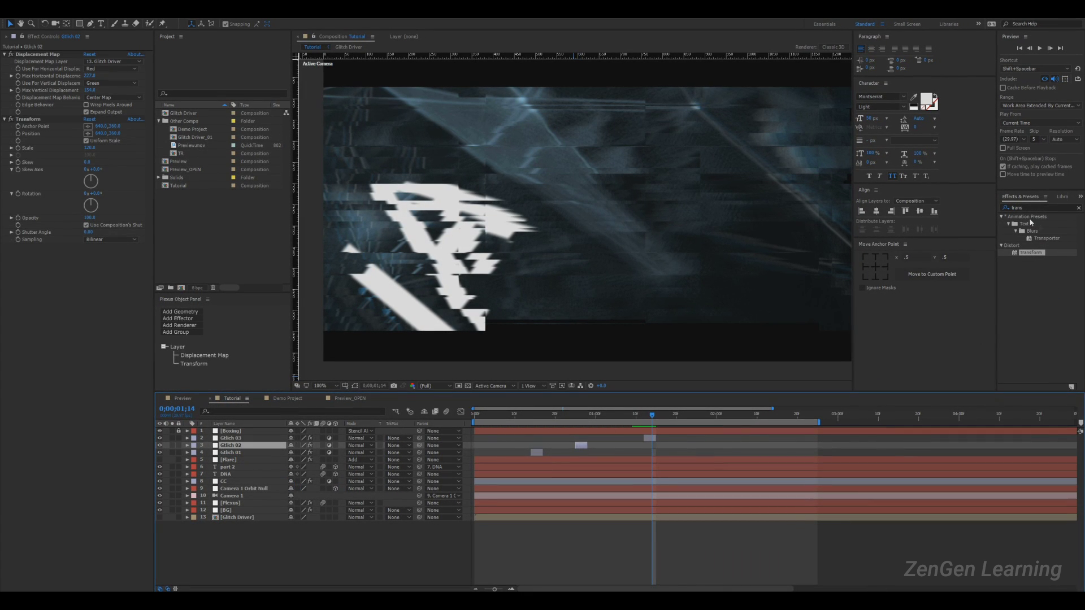
pyautogui.click(1031, 207)
pyautogui.write('tint')
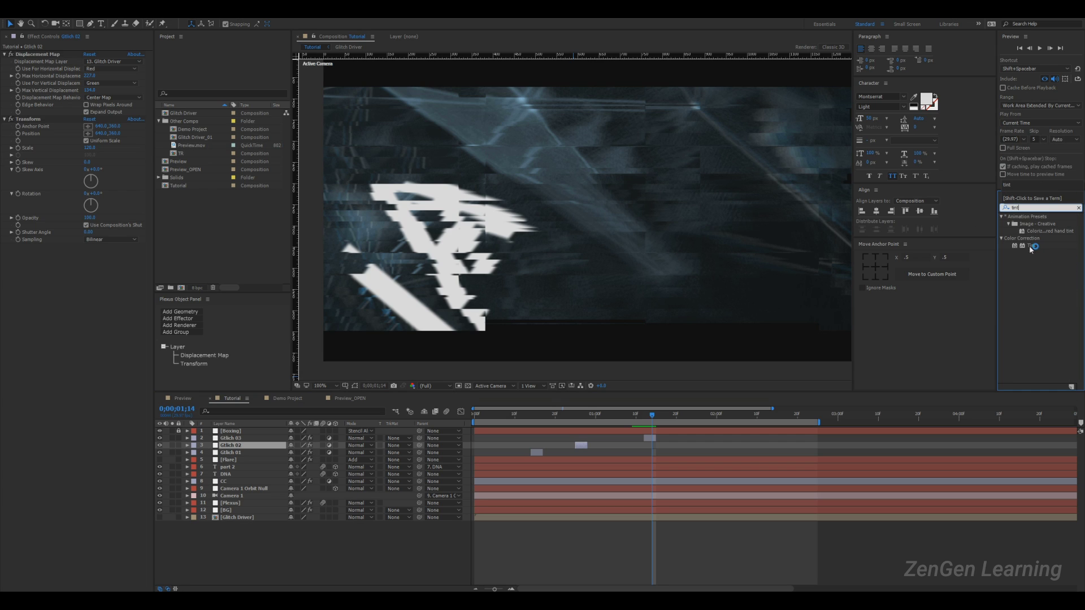
pyautogui.moveTo(1029, 247); pyautogui.dragTo(952, 330)
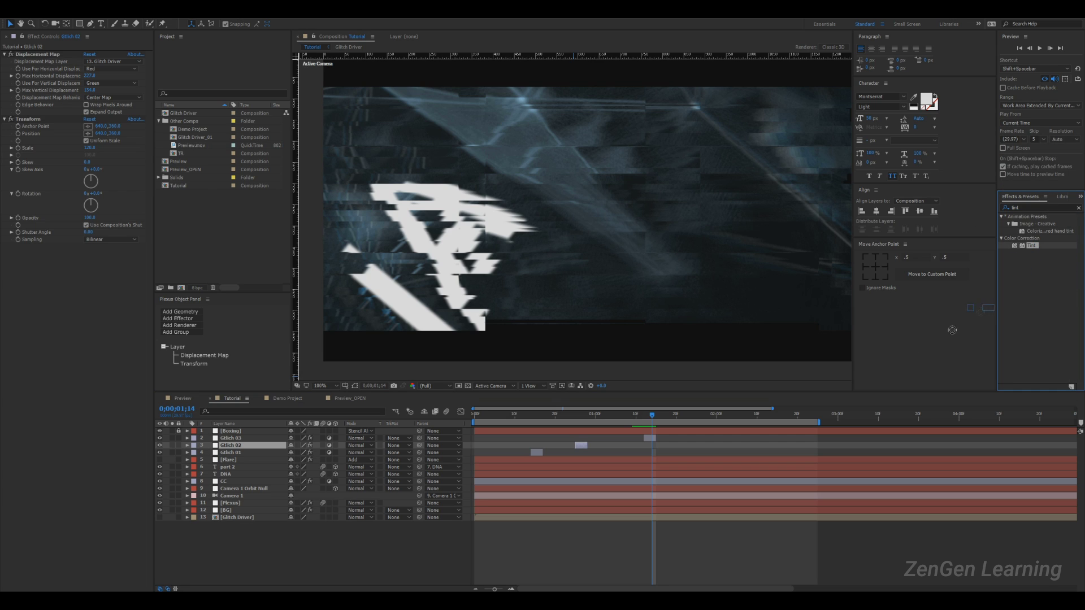
pyautogui.moveTo(656, 445); pyautogui.dragTo(650, 436)
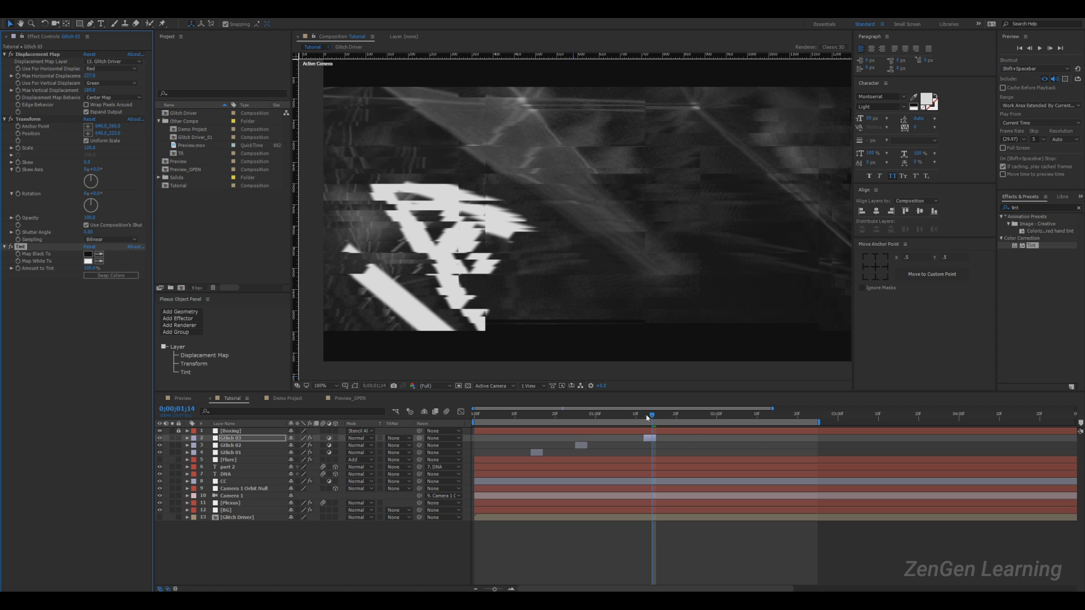
# - Duplicate the tinted glitch for a longer burst around 0;00;01;26 and a very brief one around 0;00;01;19, and preview the result
pyautogui.moveTo(650, 414); pyautogui.dragTo(700, 427)
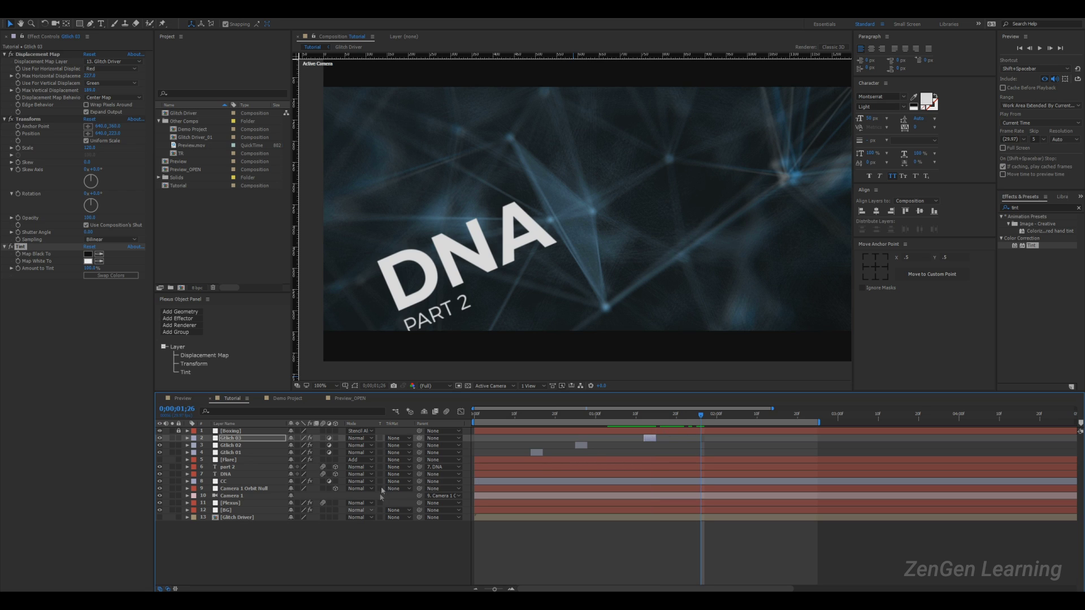
pyautogui.hotkey('ctrl', 'd')
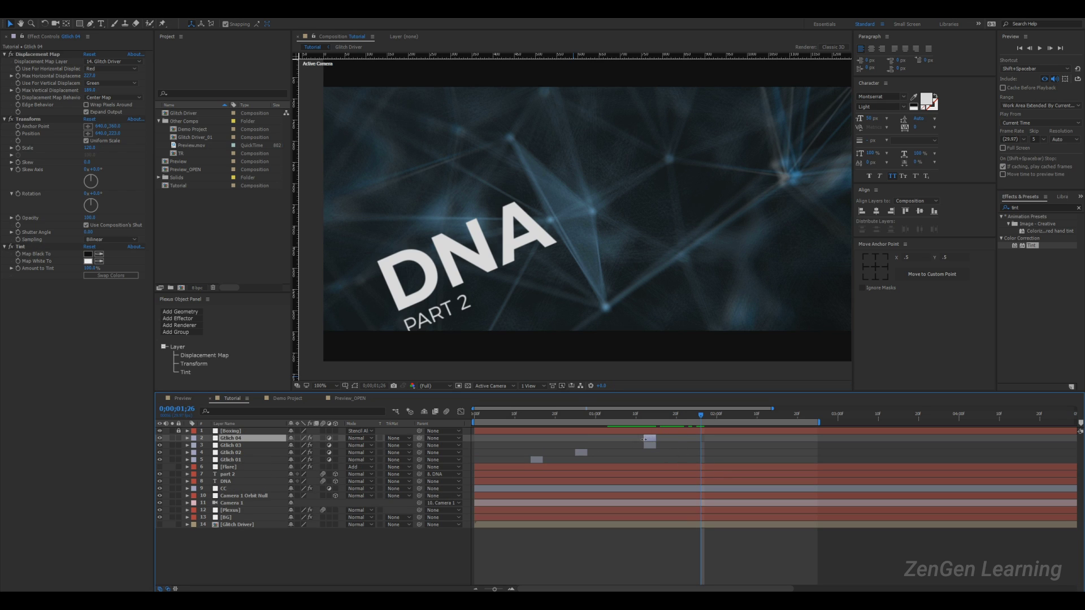
pyautogui.moveTo(685, 438); pyautogui.dragTo(421, 426)
pyautogui.hotkey('ctrl', 'd')
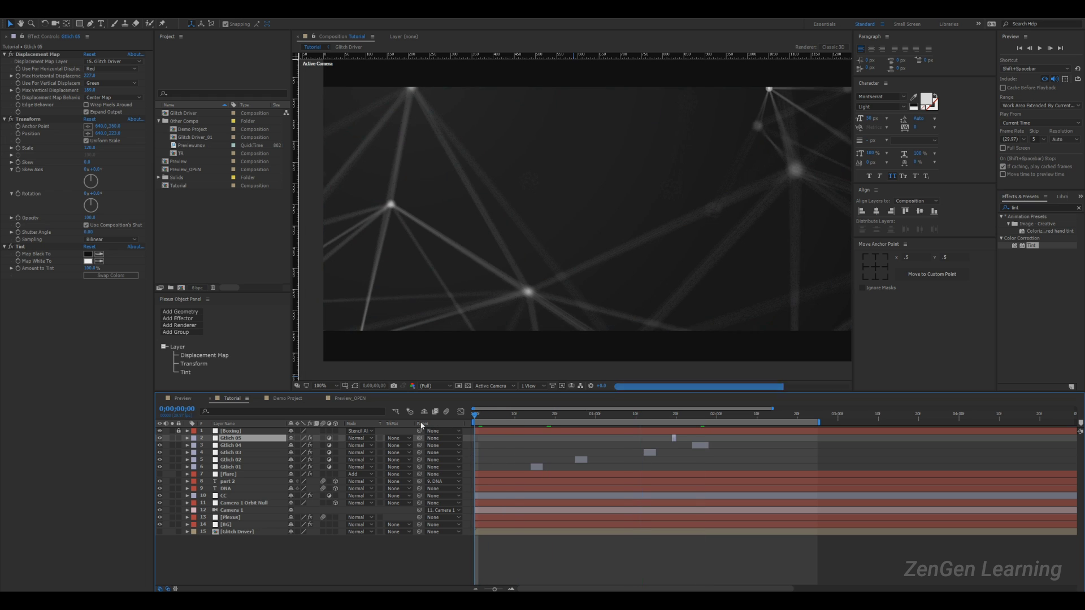
pyautogui.press('space')
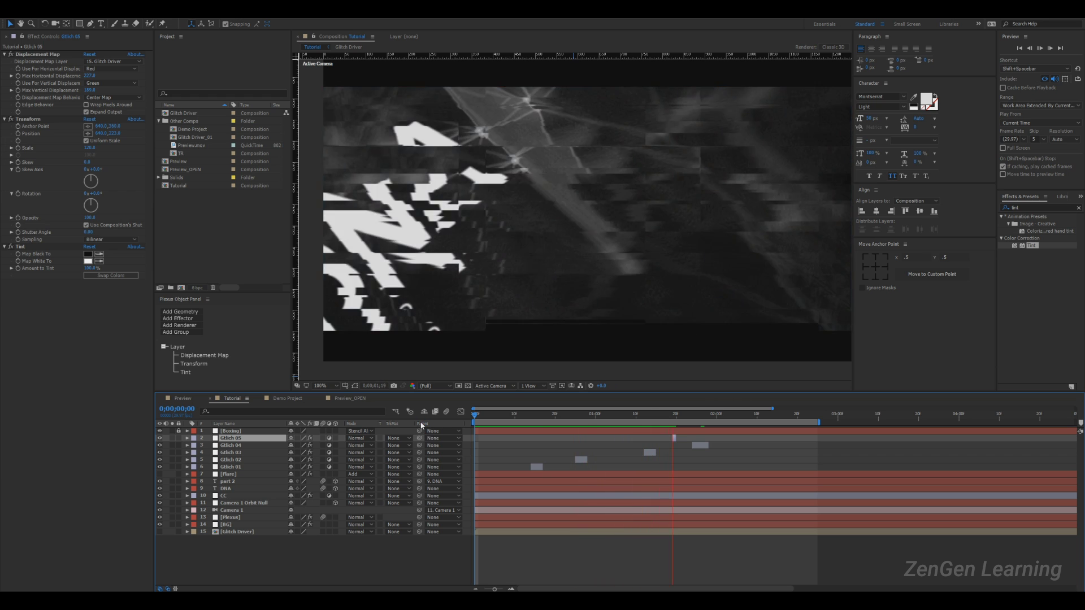
pyautogui.press('space')
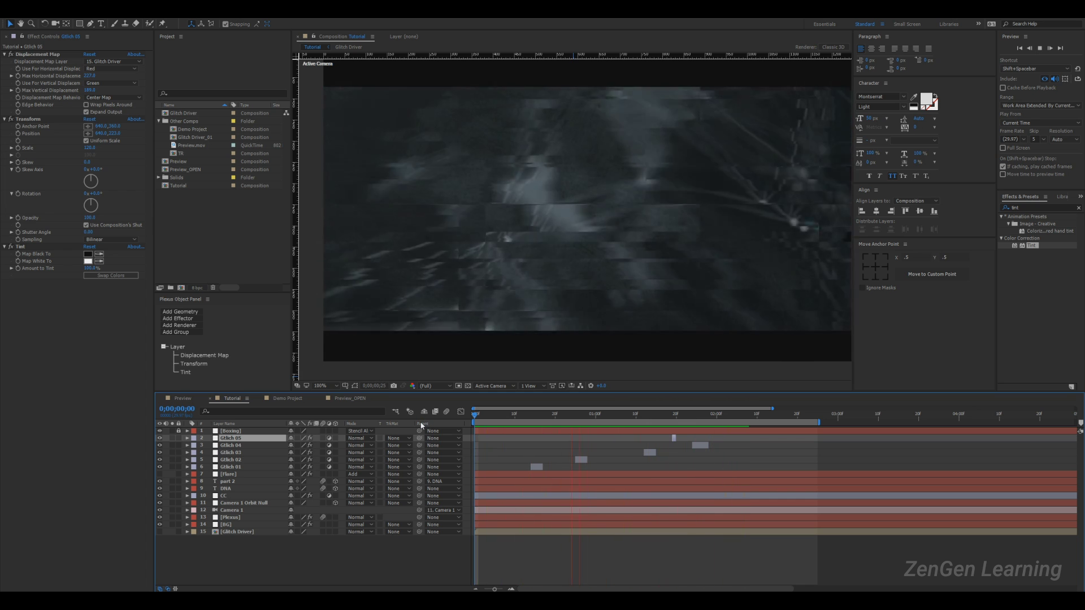
pyautogui.press('space')
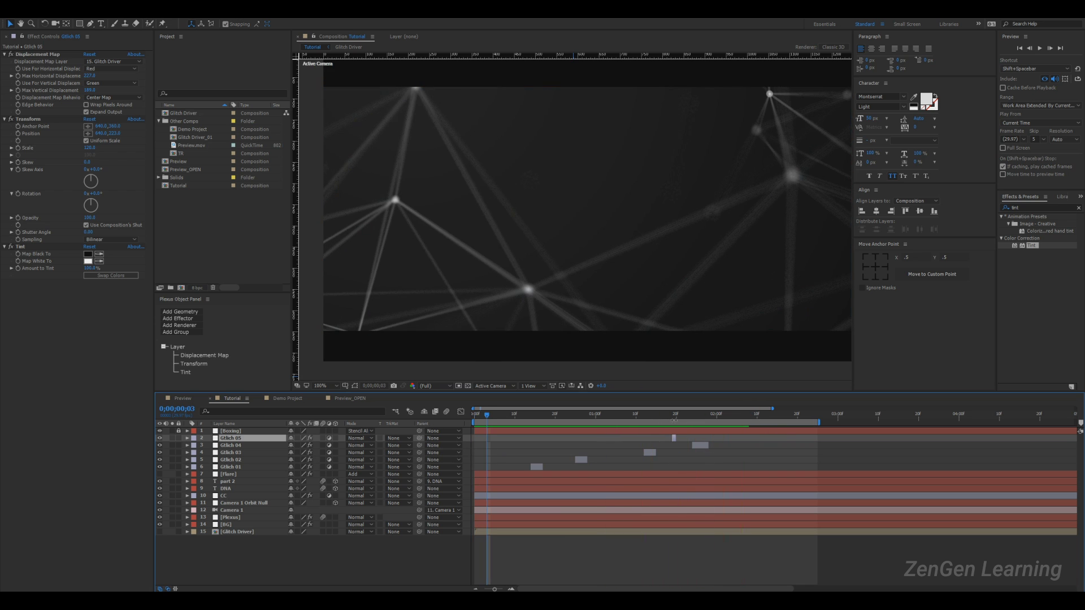
pyautogui.moveTo(648, 416); pyautogui.dragTo(696, 436)
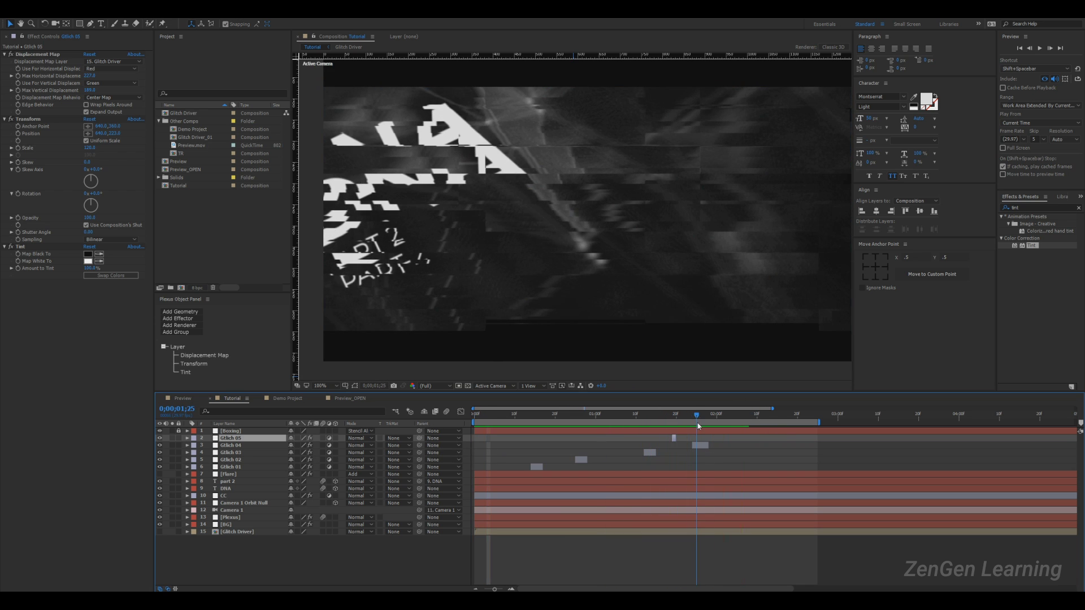
# - Duplicate the untinted Gtlich 02 layer and place the copy at about 0;00;02;08
pyautogui.click(580, 460)
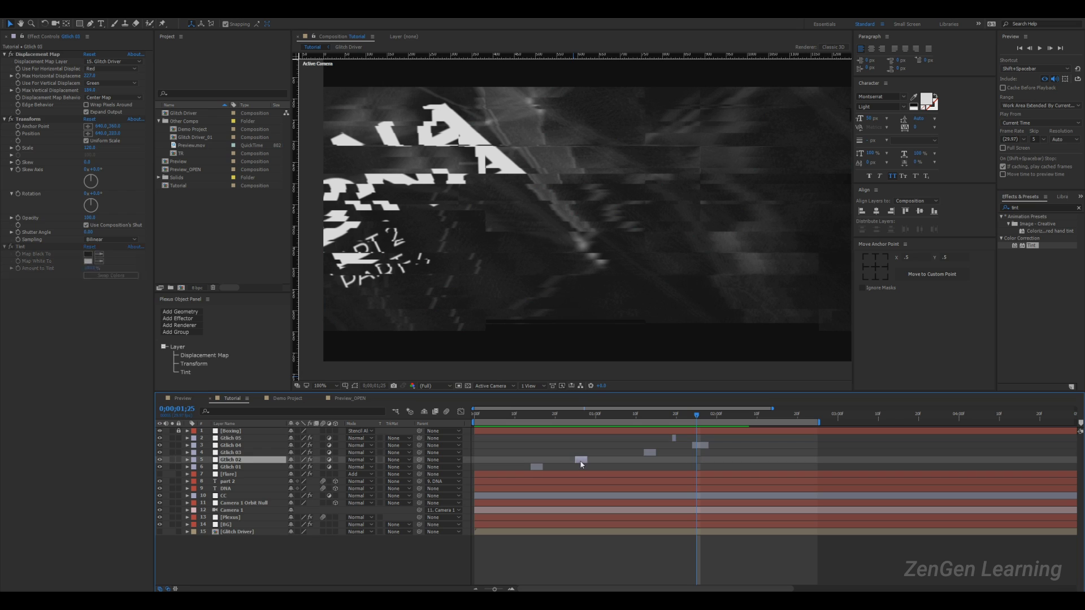
pyautogui.hotkey('ctrl', 'd')
pyautogui.moveTo(581, 459); pyautogui.dragTo(749, 460)
pyautogui.click(750, 416)
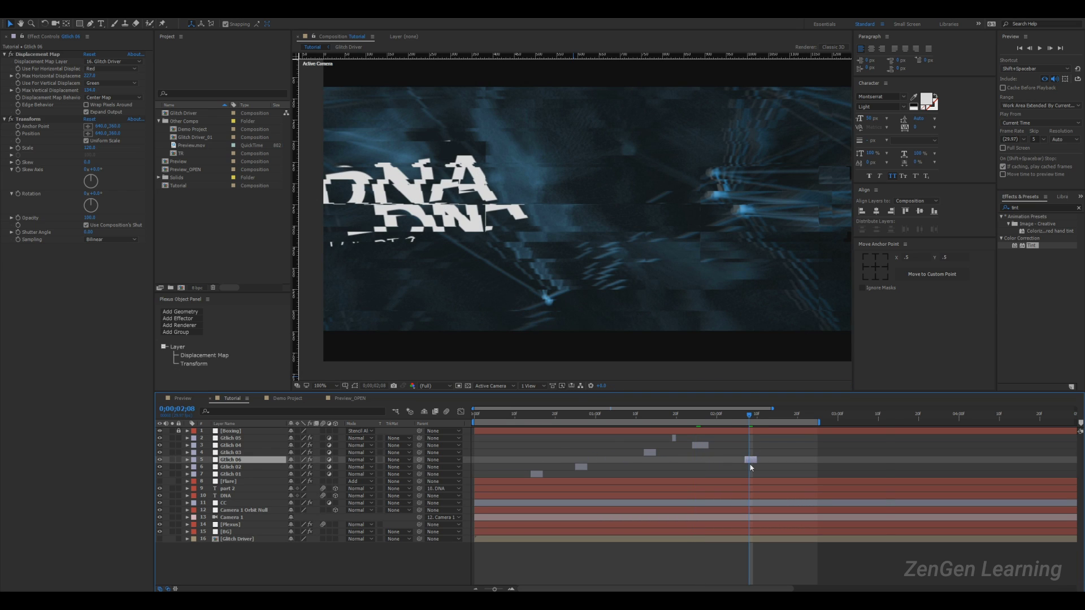
# - Compare with the final title in the Preview composition and set the Gtlich 06 layer's opacity to 25%
pyautogui.click(182, 398)
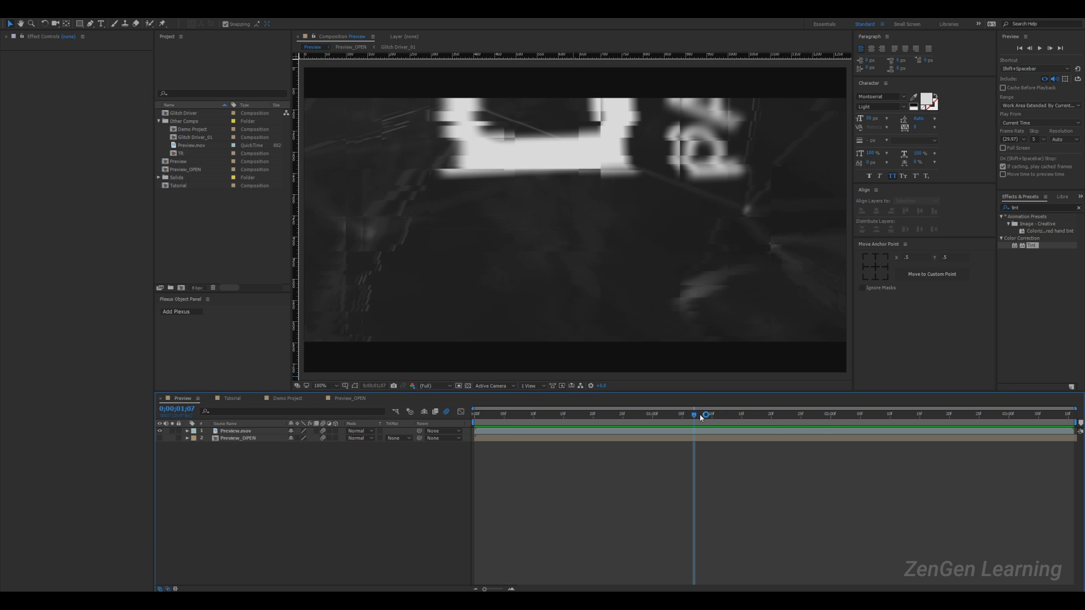
pyautogui.moveTo(701, 417); pyautogui.dragTo(968, 430)
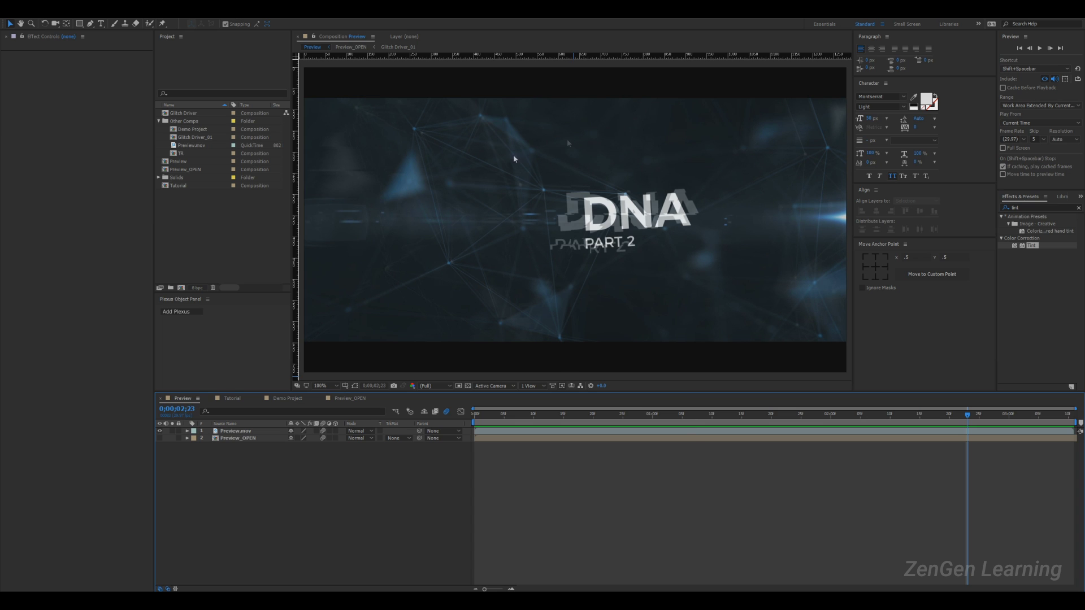
pyautogui.click(230, 400)
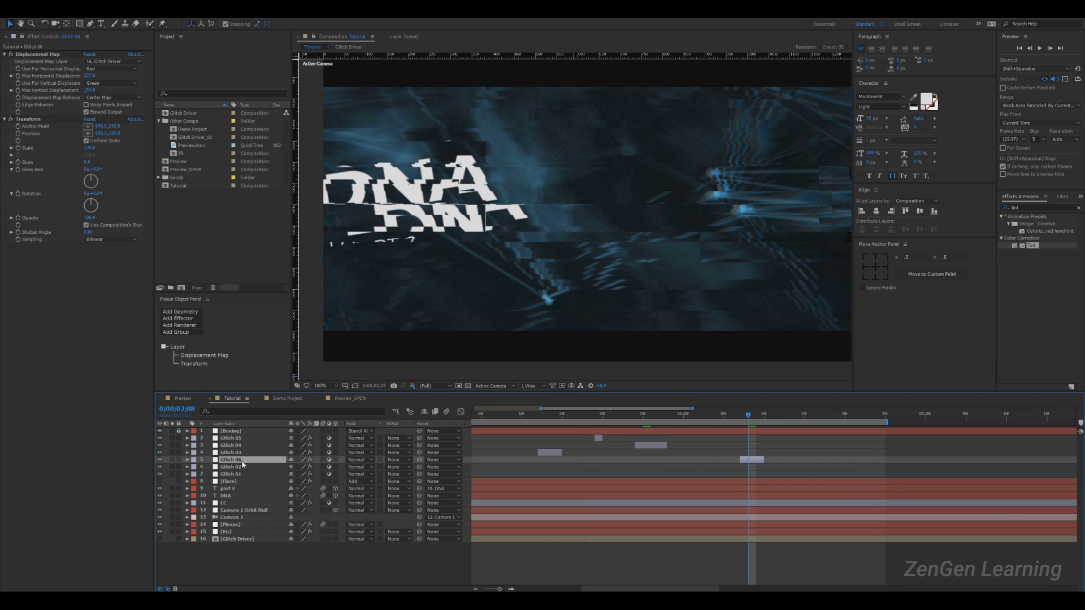
pyautogui.press('t')
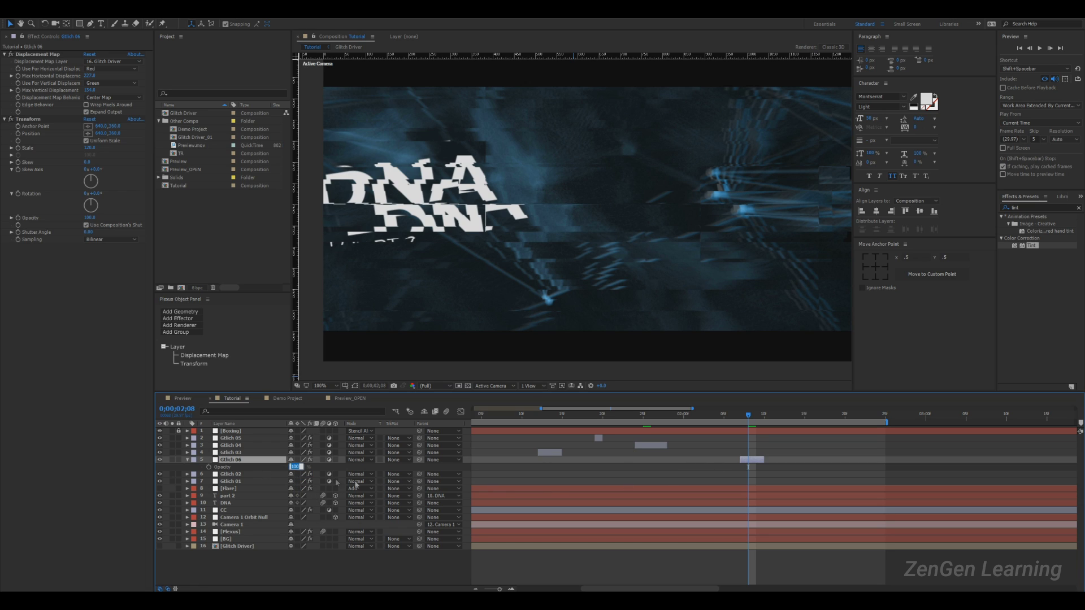
pyautogui.write('25')
pyautogui.press('Return')
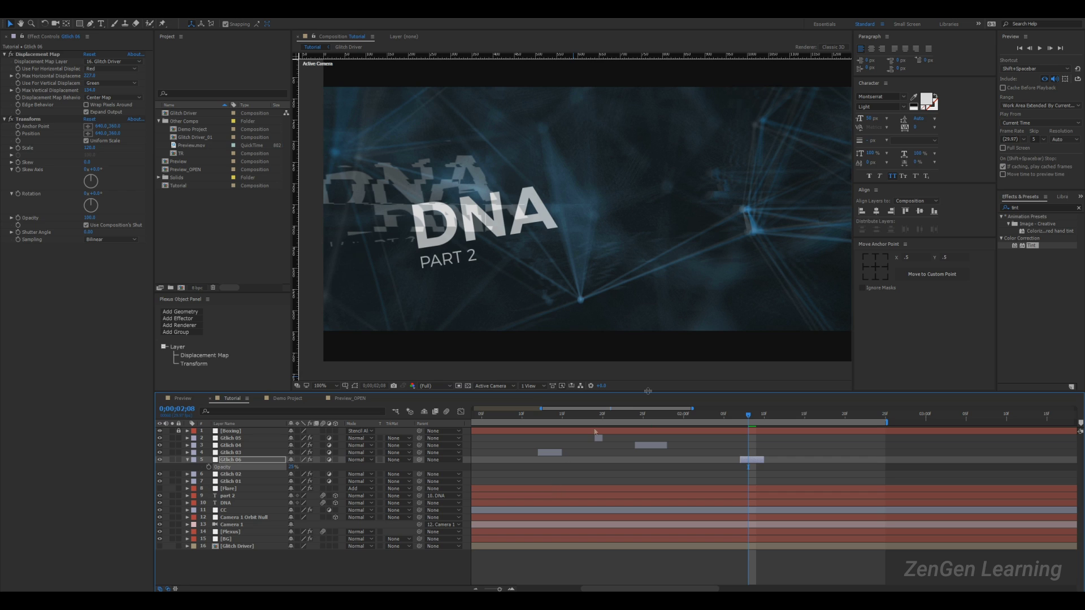
# - Move the Gtlich 06 burst to about 0;00;02;22 and play the animation back from the start
pyautogui.press('-')
pyautogui.press('-')
pyautogui.click(696, 414)
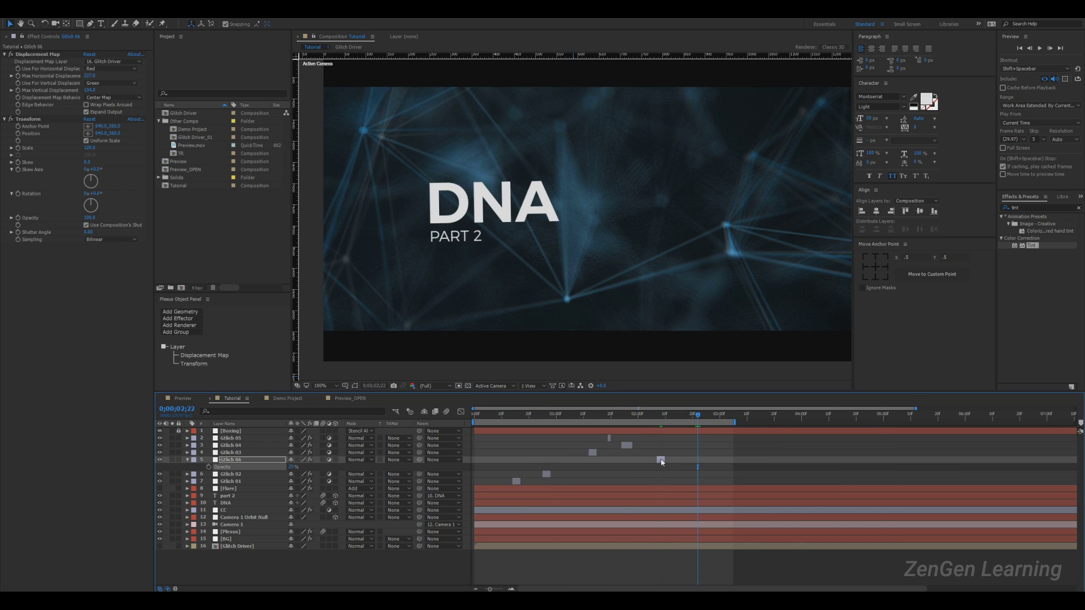
pyautogui.click(751, 461)
pyautogui.press('space')
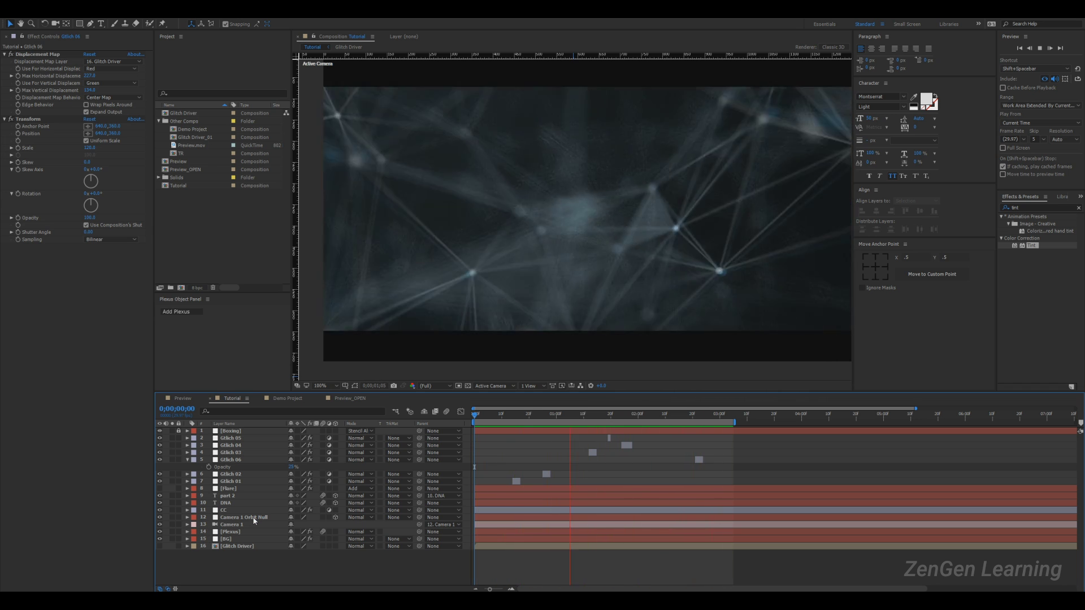
pyautogui.press('space')
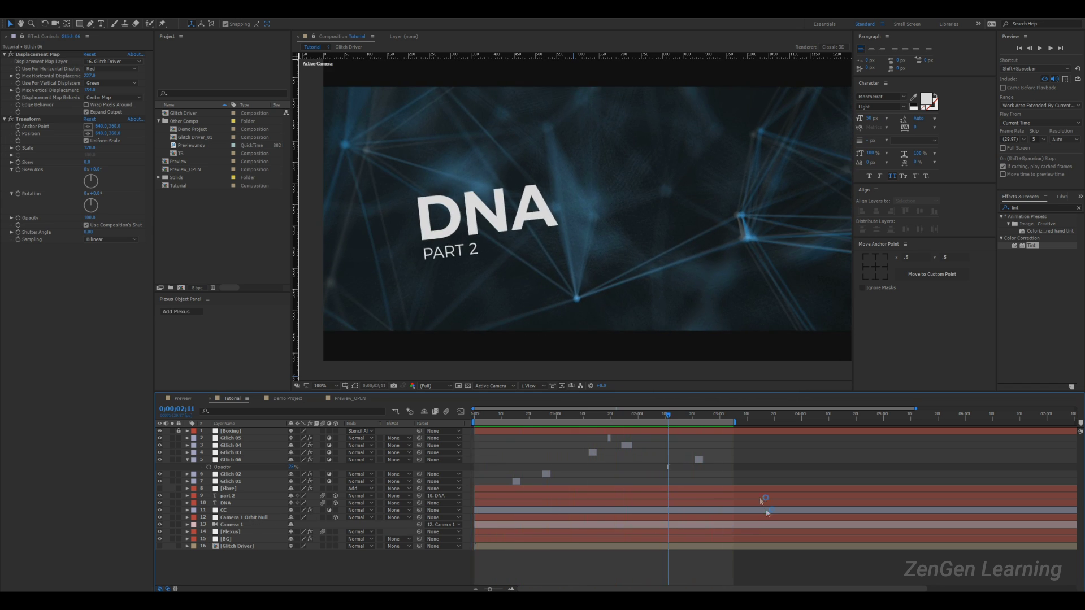
# - Delete the Glitch 06 adjustment layer from the title composition
pyautogui.click(699, 460)
pyautogui.press('Delete')
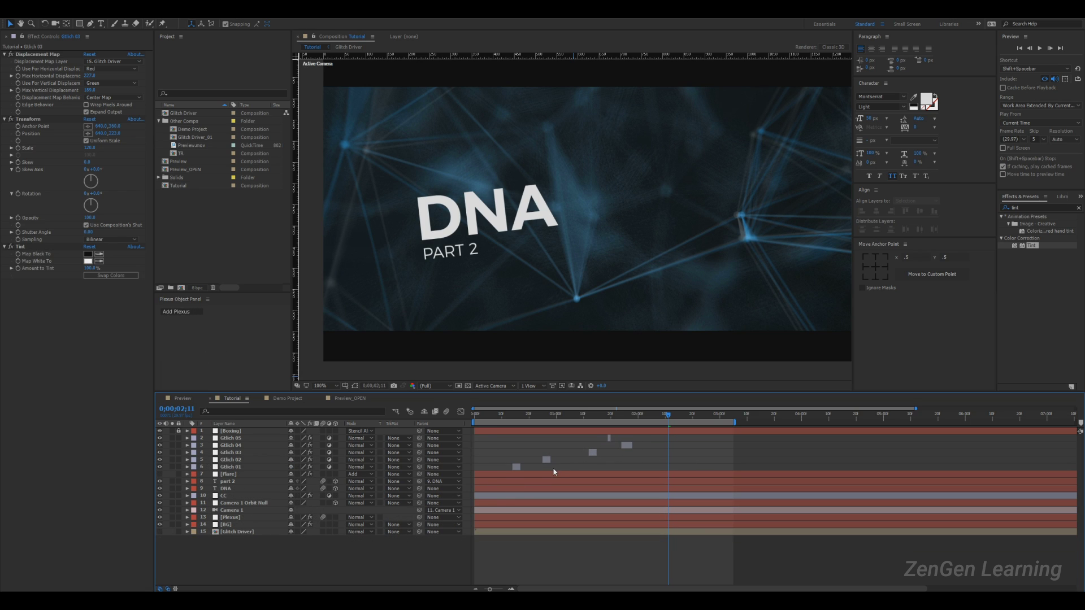
# - Set the Plexus layer's render quality to 6x and enable motion blur for the composition
pyautogui.click(233, 518)
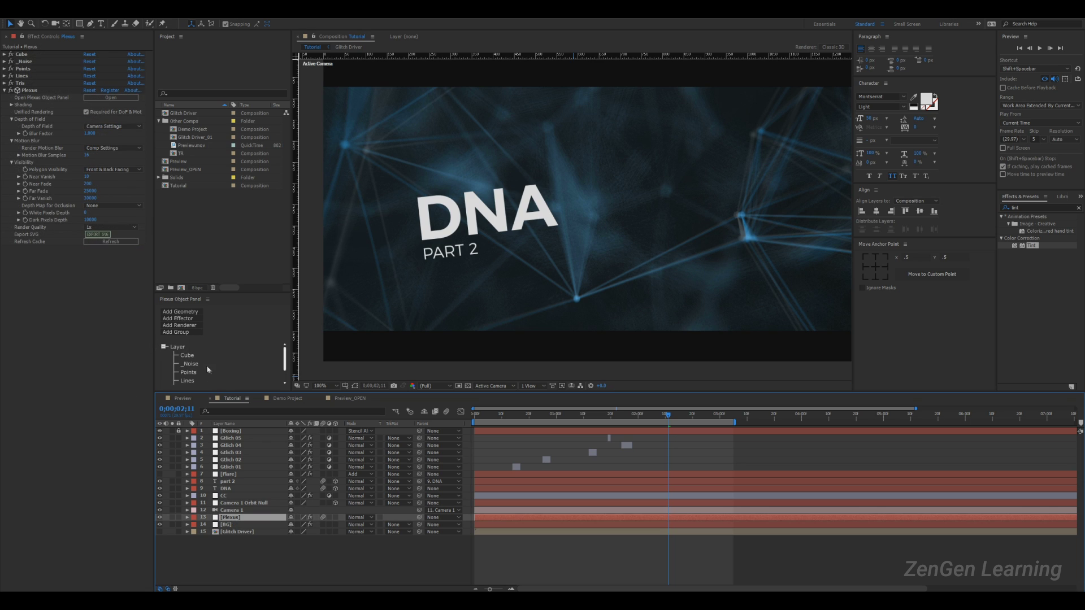
pyautogui.scroll(-2, 204, 373)
pyautogui.press('e')
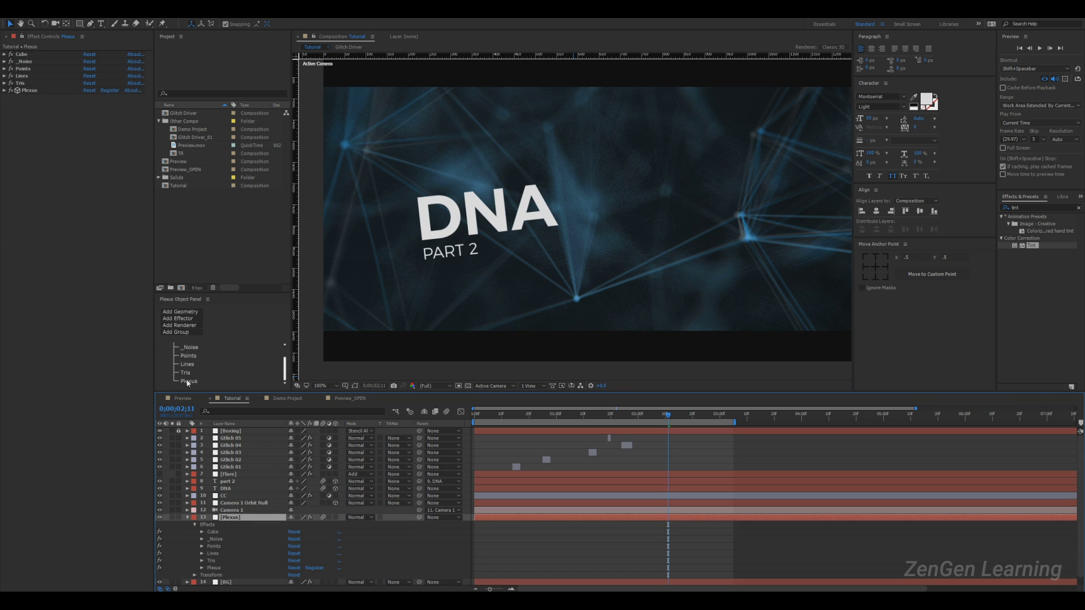
pyautogui.click(188, 381)
pyautogui.click(110, 228)
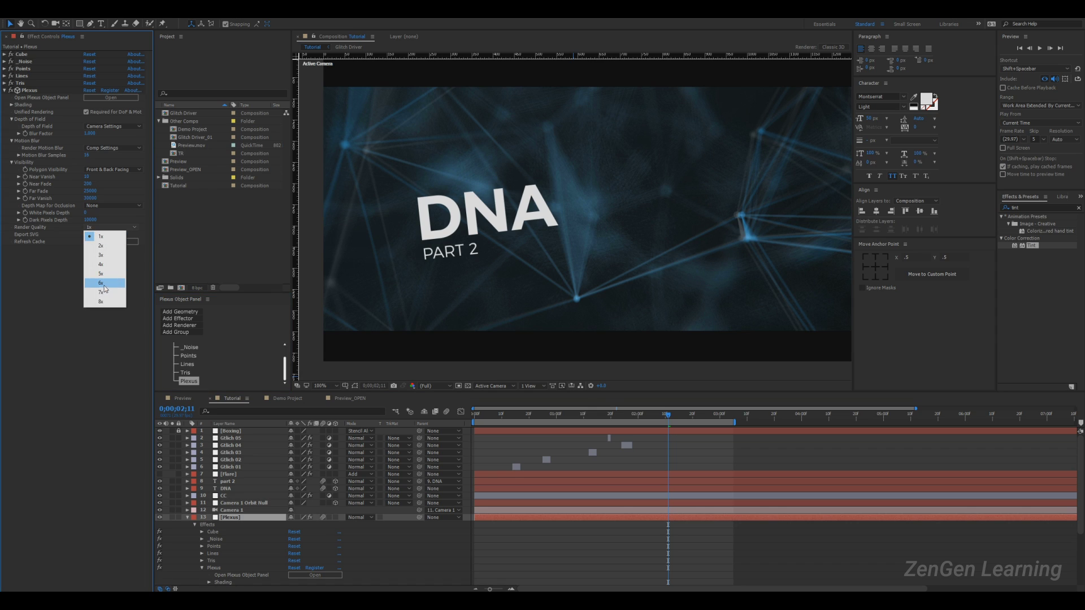
pyautogui.click(446, 412)
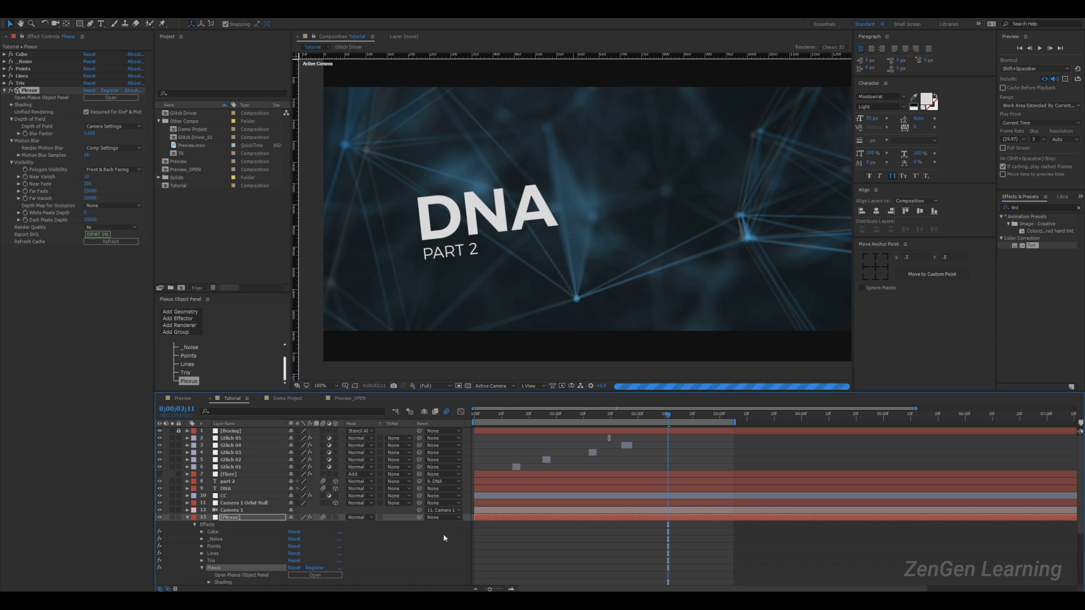
pyautogui.click(659, 554)
pyautogui.press('e')
pyautogui.press('e')
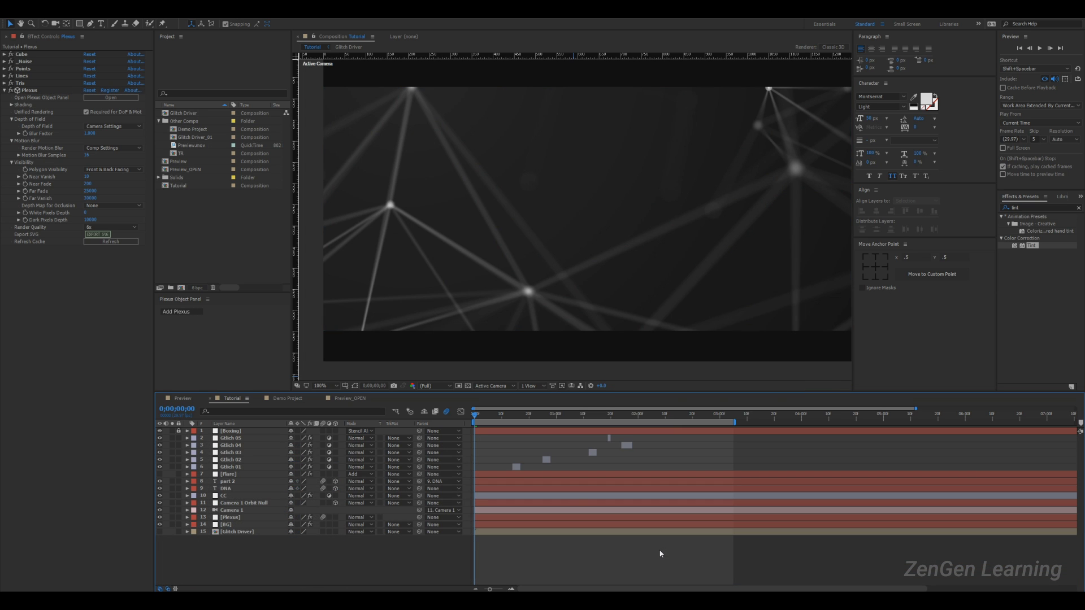
# - Play back the Tutorial title animation from the start and compare it with the finished version in the Preview composition
pyautogui.click(248, 524)
pyautogui.press('space')
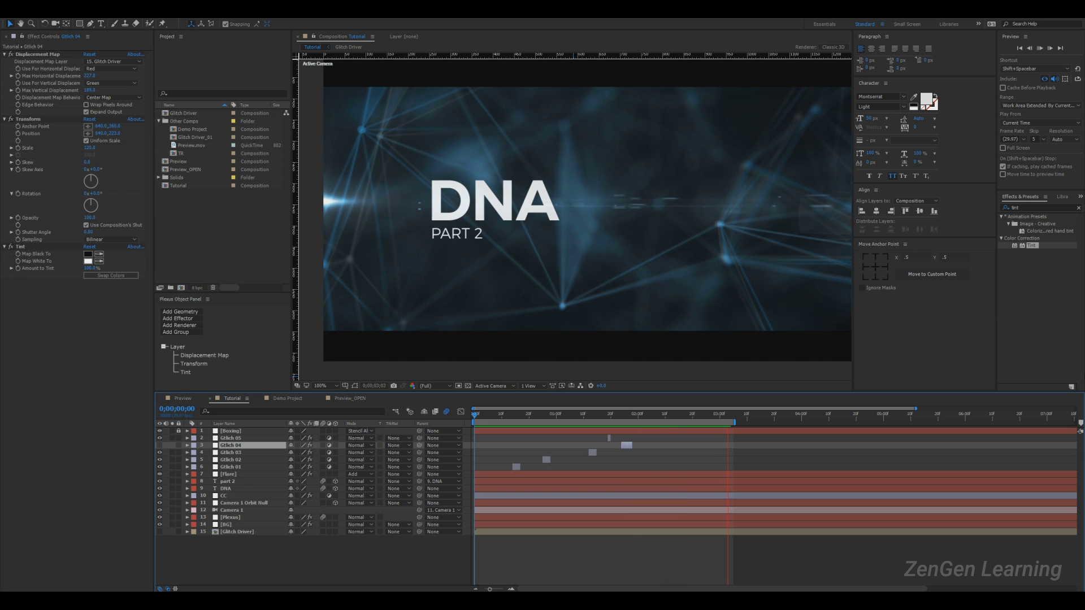
pyautogui.press('space')
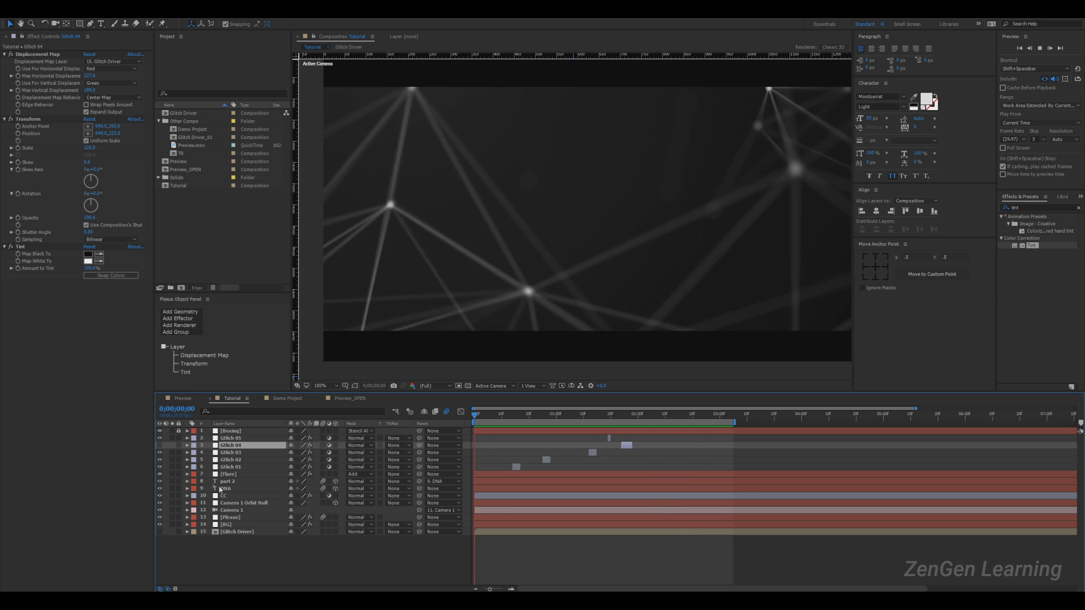
pyautogui.press('space')
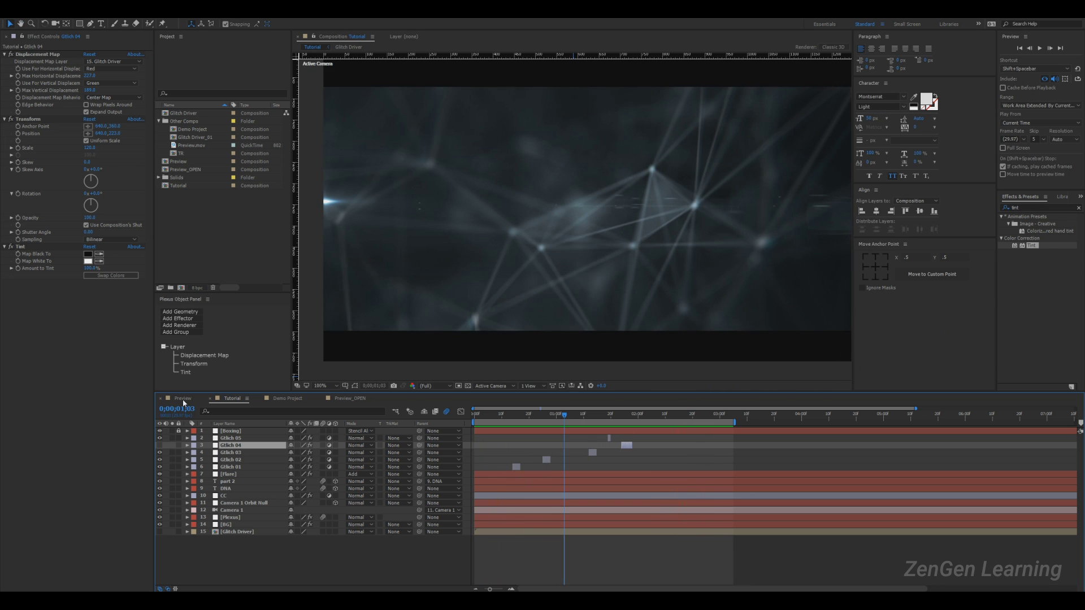
pyautogui.click(182, 399)
pyautogui.press('space')
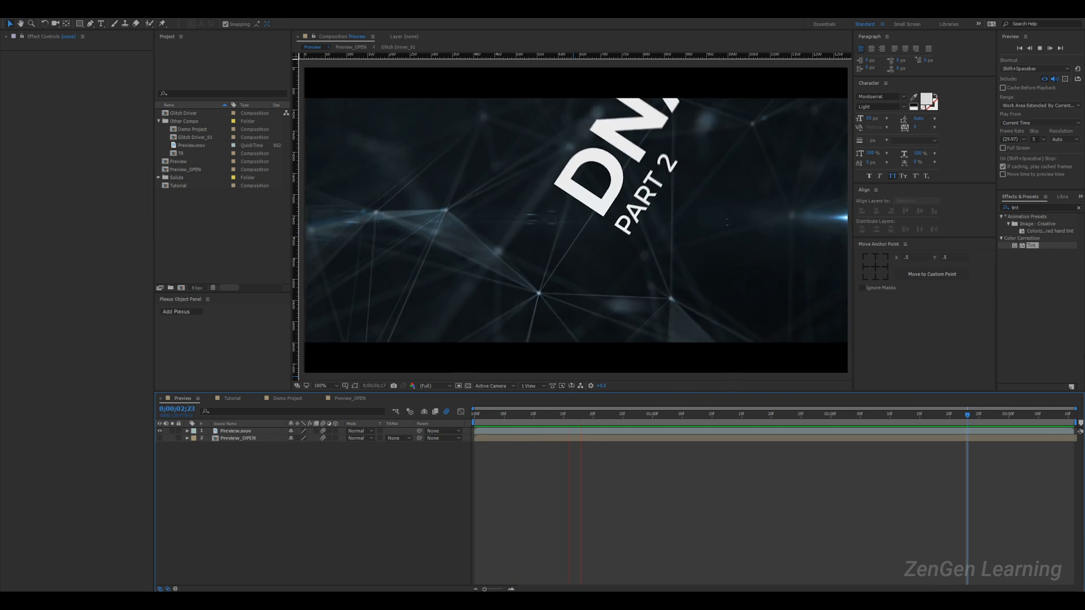